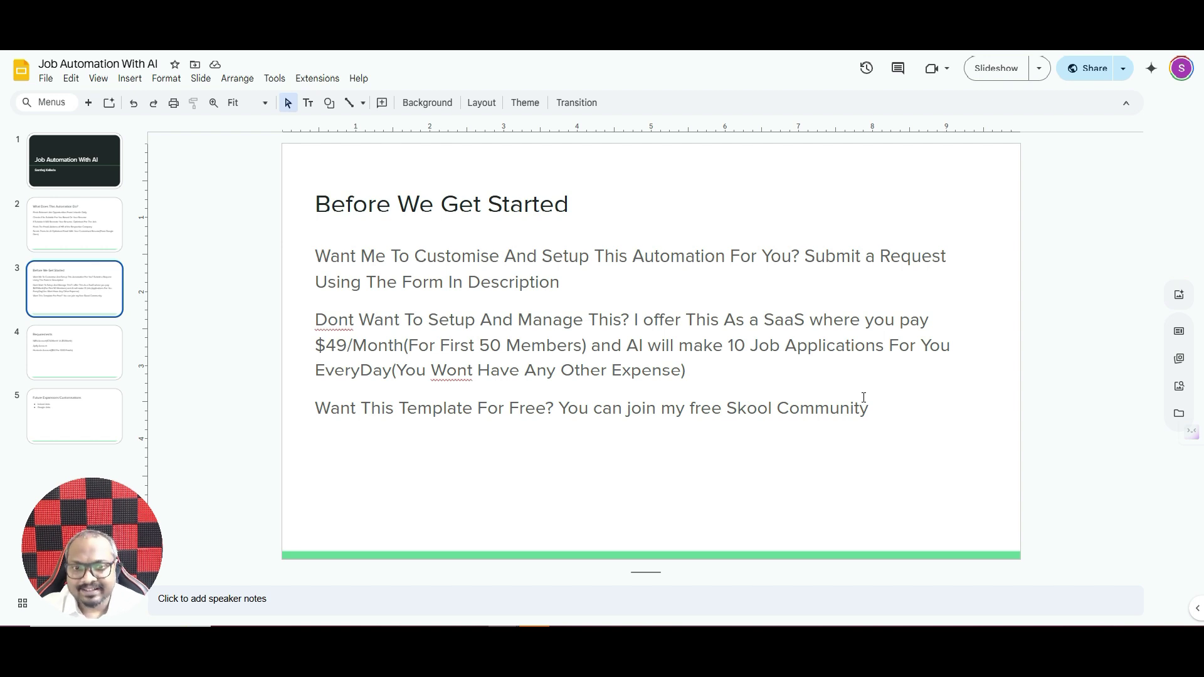
- Advance from slide 3 to slide 4, 'Requirements', listing the N8N, Apify and Hunter.Io accounts
{"action": "key", "text": "Down"}
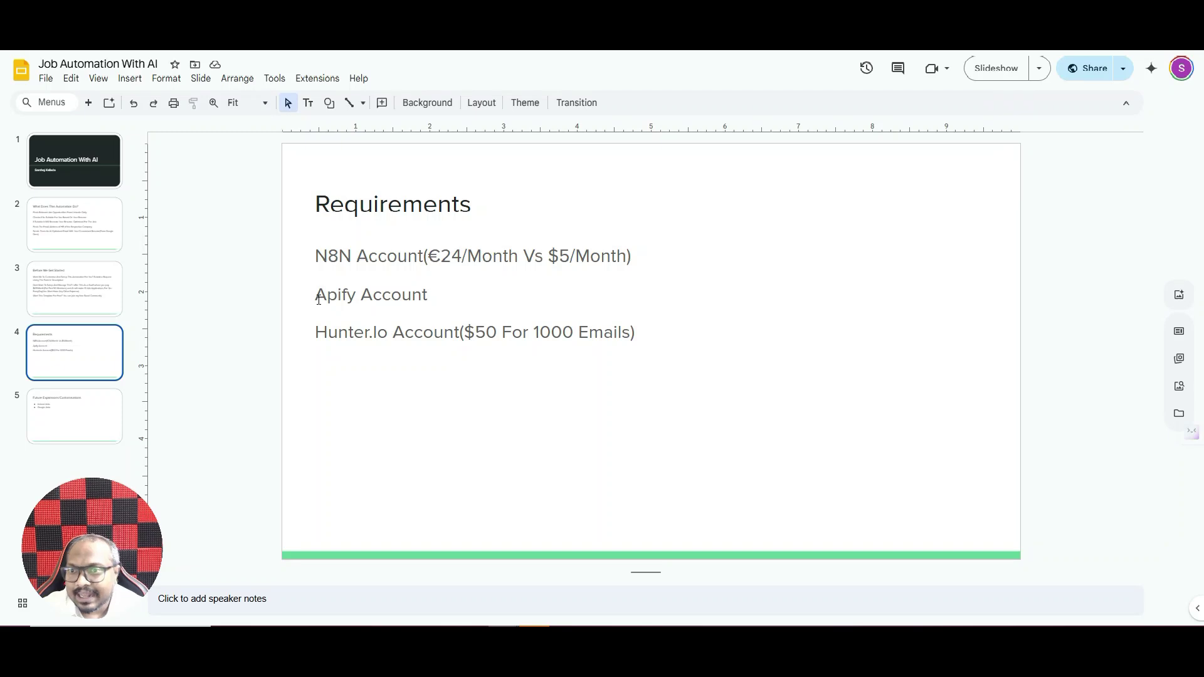
- On Apify's homepage, try the sample searches 'Scrape TikTok profiles' and 'Extract places from Google Maps'
{"action": "key", "text": "ctrl+Tab"}
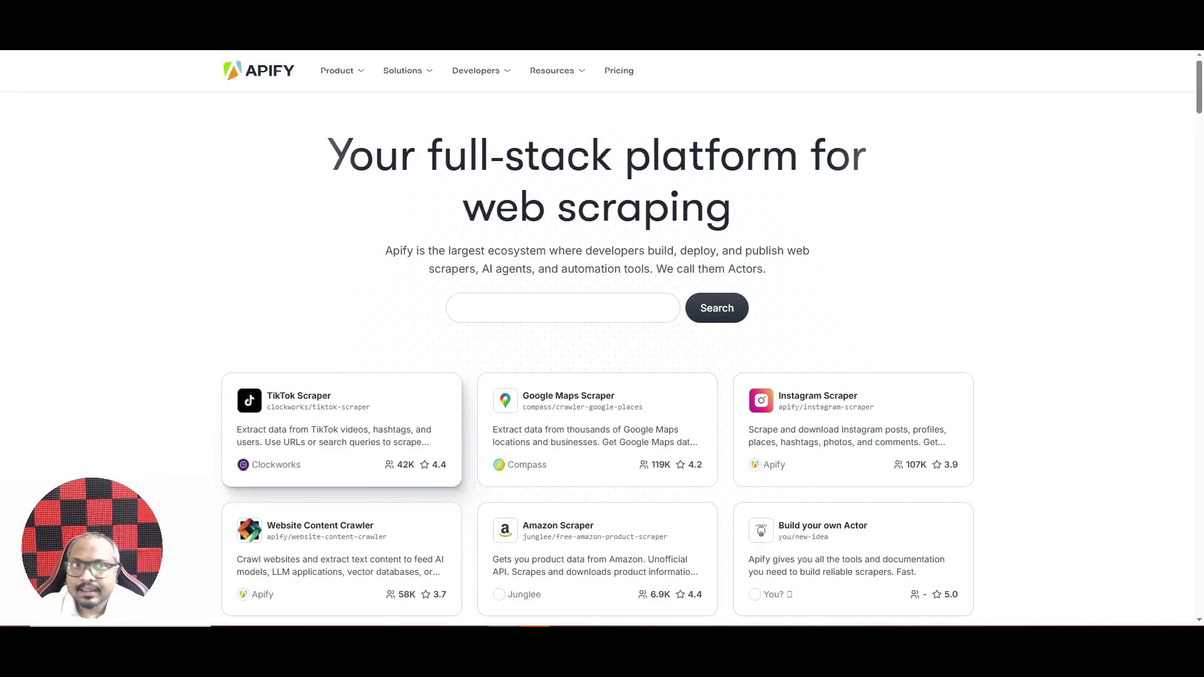
{"action": "type", "text": "Scrape TikTok profile"}
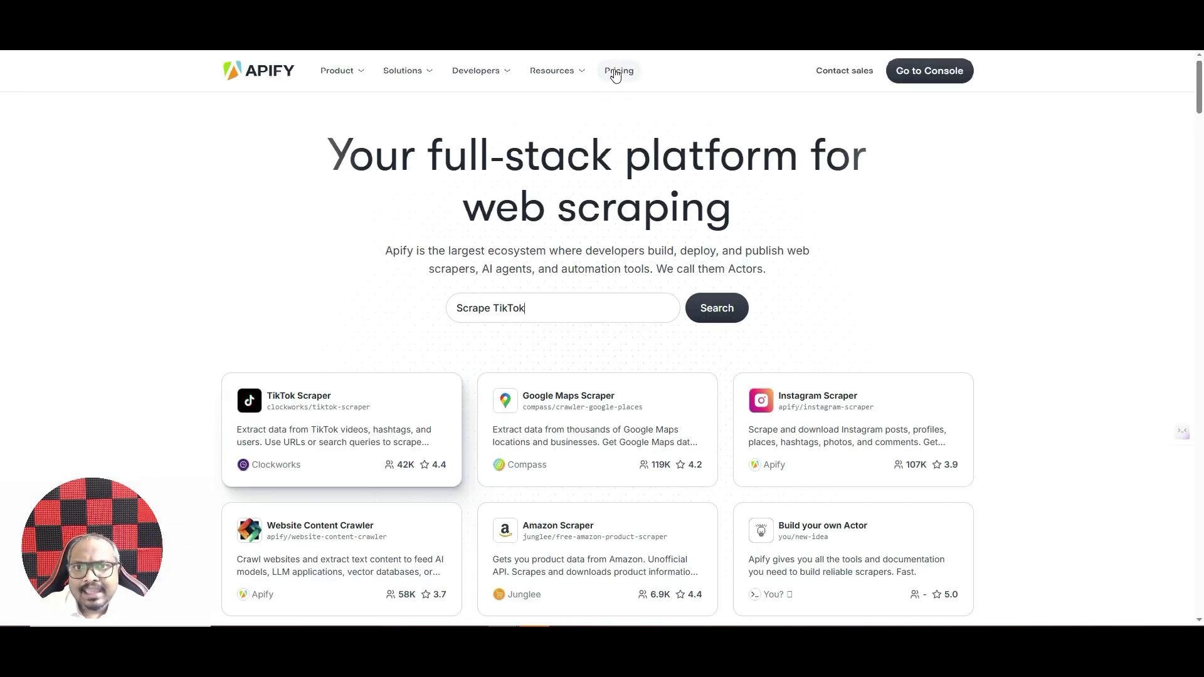
{"action": "type", "text": "s"}
{"action": "key", "text": "BackSpace"}
{"action": "key", "text": "BackSpace"}
{"action": "key", "text": "BackSpace"}
{"action": "key", "text": "BackSpace"}
{"action": "key", "text": "BackSpace"}
{"action": "key", "text": "BackSpace"}
{"action": "key", "text": "BackSpace"}
{"action": "key", "text": "BackSpace"}
{"action": "key", "text": "BackSpace"}
{"action": "key", "text": "BackSpace"}
{"action": "key", "text": "BackSpace"}
{"action": "key", "text": "BackSpace"}
{"action": "key", "text": "BackSpace"}
{"action": "key", "text": "BackSpace"}
{"action": "key", "text": "BackSpace"}
{"action": "key", "text": "BackSpace"}
{"action": "key", "text": "BackSpace"}
{"action": "key", "text": "BackSpace"}
{"action": "key", "text": "BackSpace"}
{"action": "key", "text": "BackSpace"}
{"action": "type", "text": "Extract places from Google Maps"}
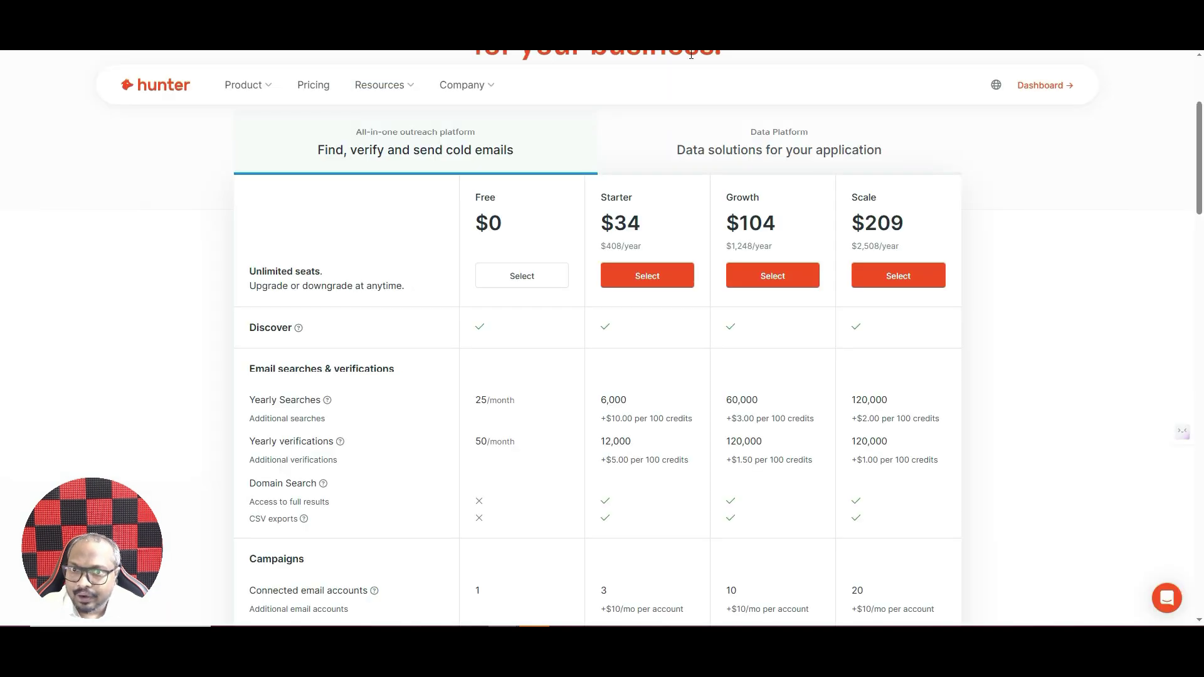
- Compare Hunter's plans, highlighting Starter's $34 price, then show the Data Platform API credit pricing
{"action": "scroll", "coordinate": [489, 199], "scroll_direction": "up", "scroll_amount": 2}
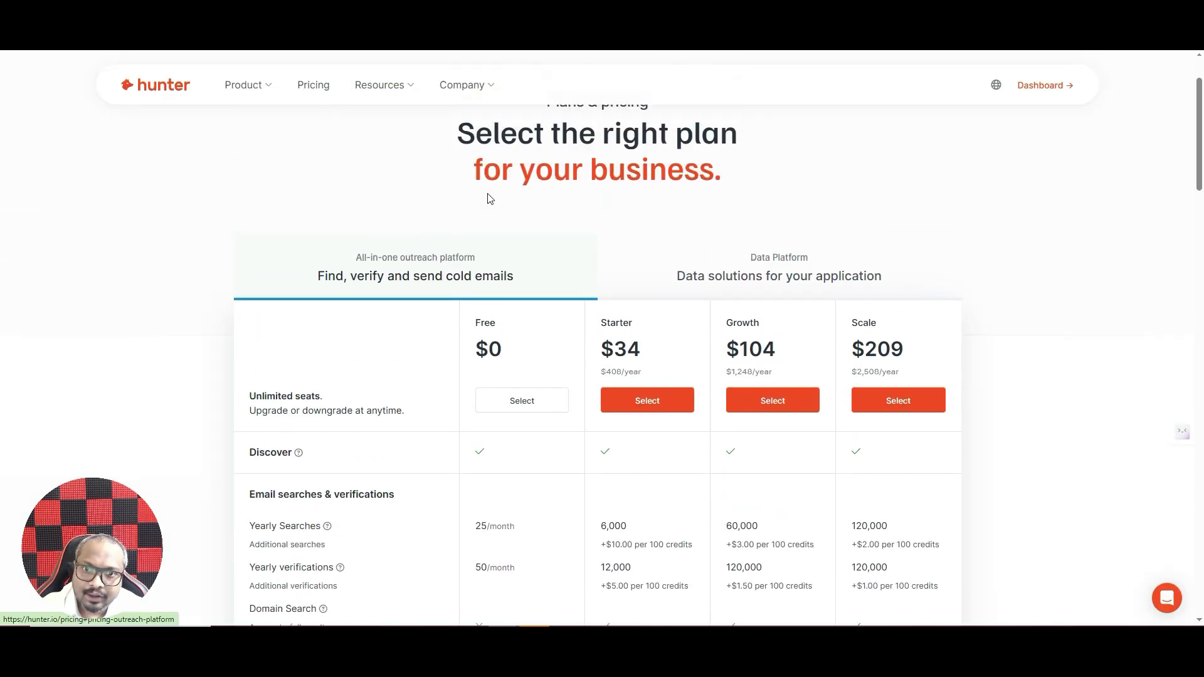
{"action": "scroll", "coordinate": [551, 264], "scroll_direction": "down", "scroll_amount": 2}
{"action": "double_click", "coordinate": [616, 244]}
{"action": "scroll", "coordinate": [690, 281], "scroll_direction": "down", "scroll_amount": 5}
{"action": "scroll", "coordinate": [689, 285], "scroll_direction": "down", "scroll_amount": 10}
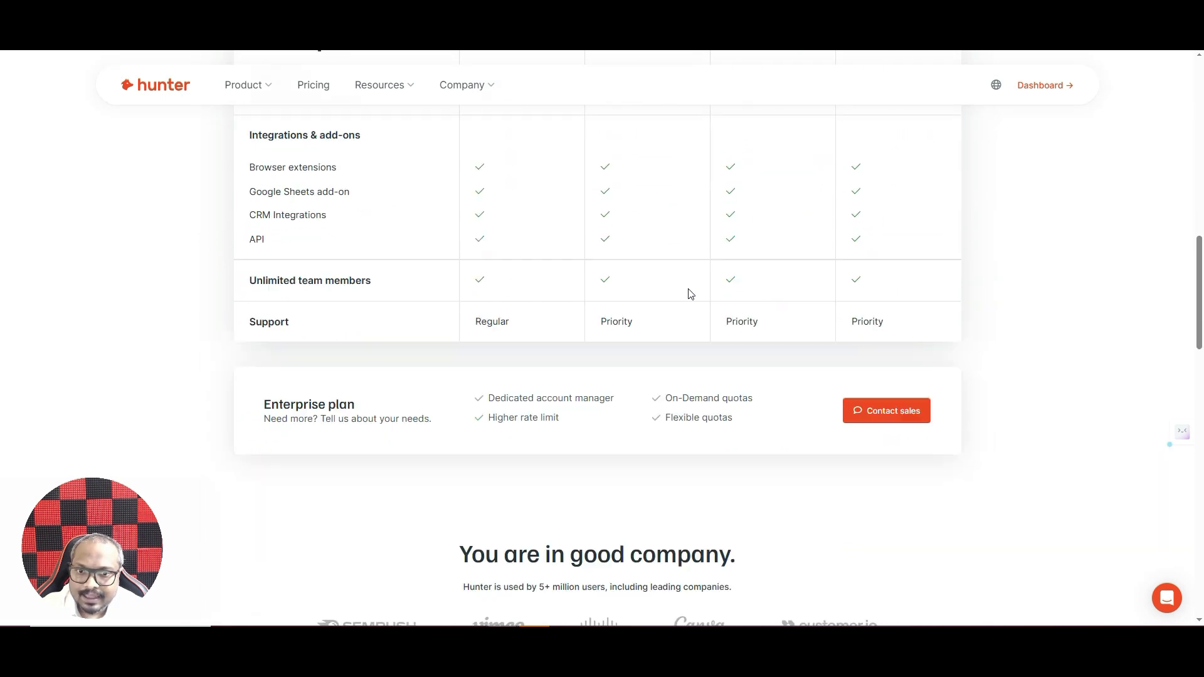
{"action": "scroll", "coordinate": [689, 288], "scroll_direction": "up", "scroll_amount": 8}
{"action": "scroll", "coordinate": [689, 291], "scroll_direction": "up", "scroll_amount": 7}
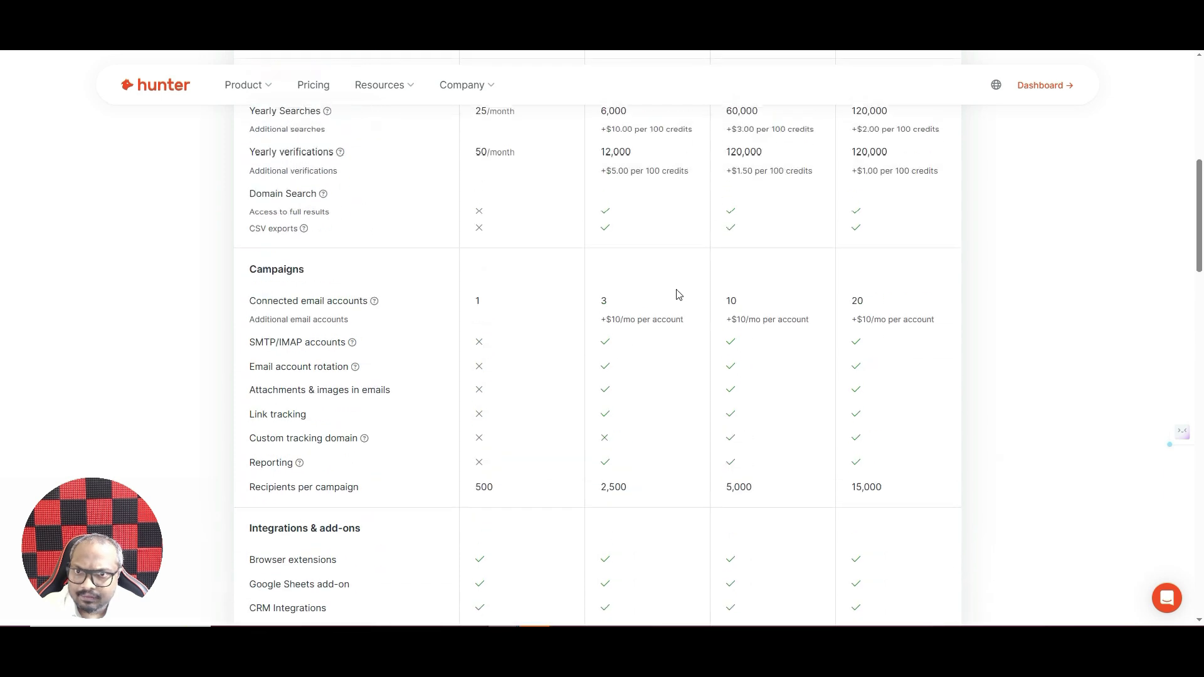
{"action": "scroll", "coordinate": [632, 183], "scroll_direction": "up", "scroll_amount": 3}
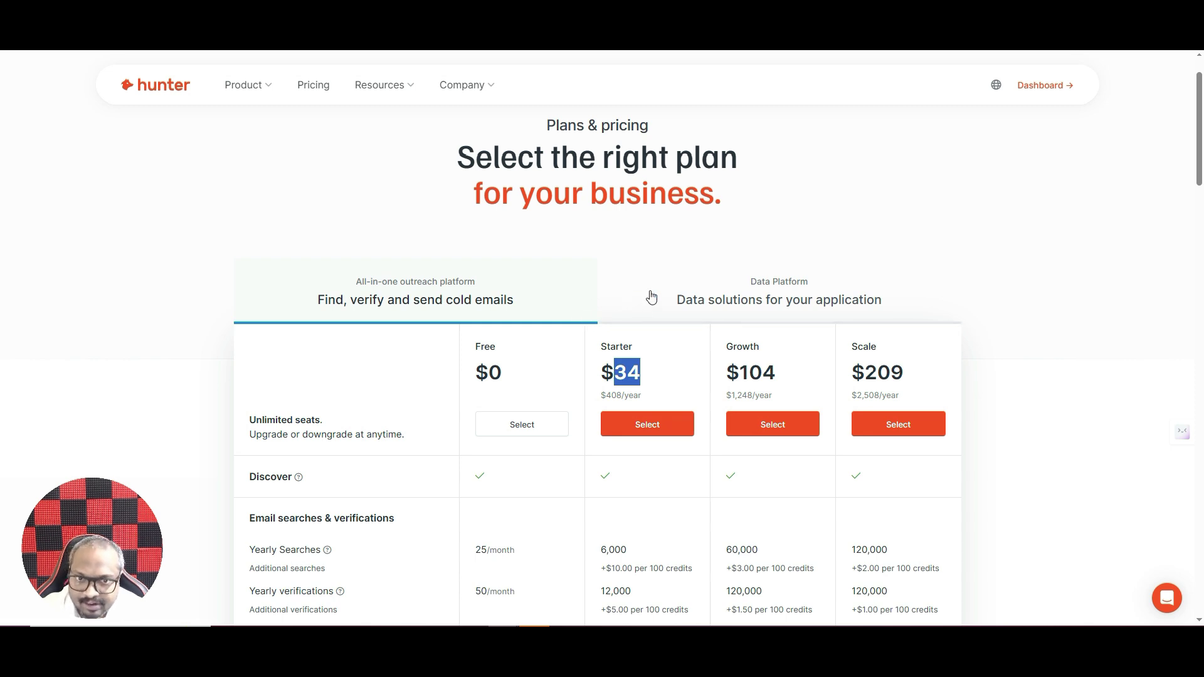
{"action": "left_click", "coordinate": [756, 292]}
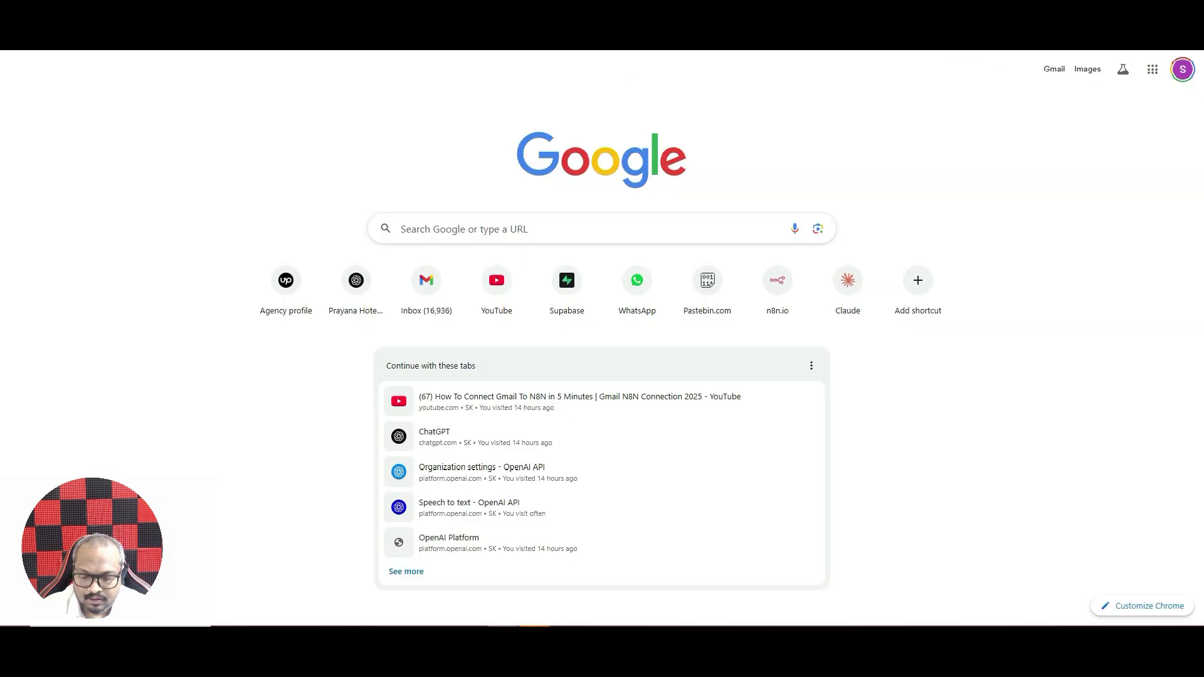
- Search Google for 'n8n' and open the official n8n.io website
{"action": "key", "text": "ctrl+l"}
{"action": "type", "text": "google"}
{"action": "key", "text": "Return"}
{"action": "type", "text": "n8n"}
{"action": "key", "text": "Return"}
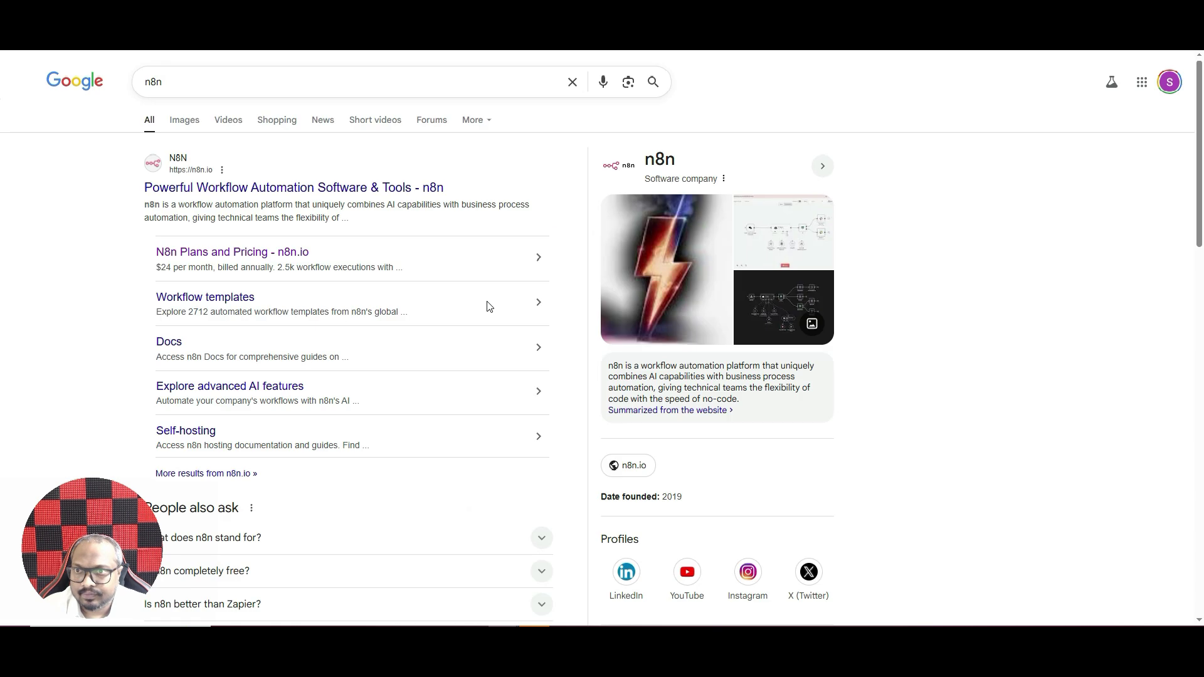
{"action": "left_click", "coordinate": [205, 187]}
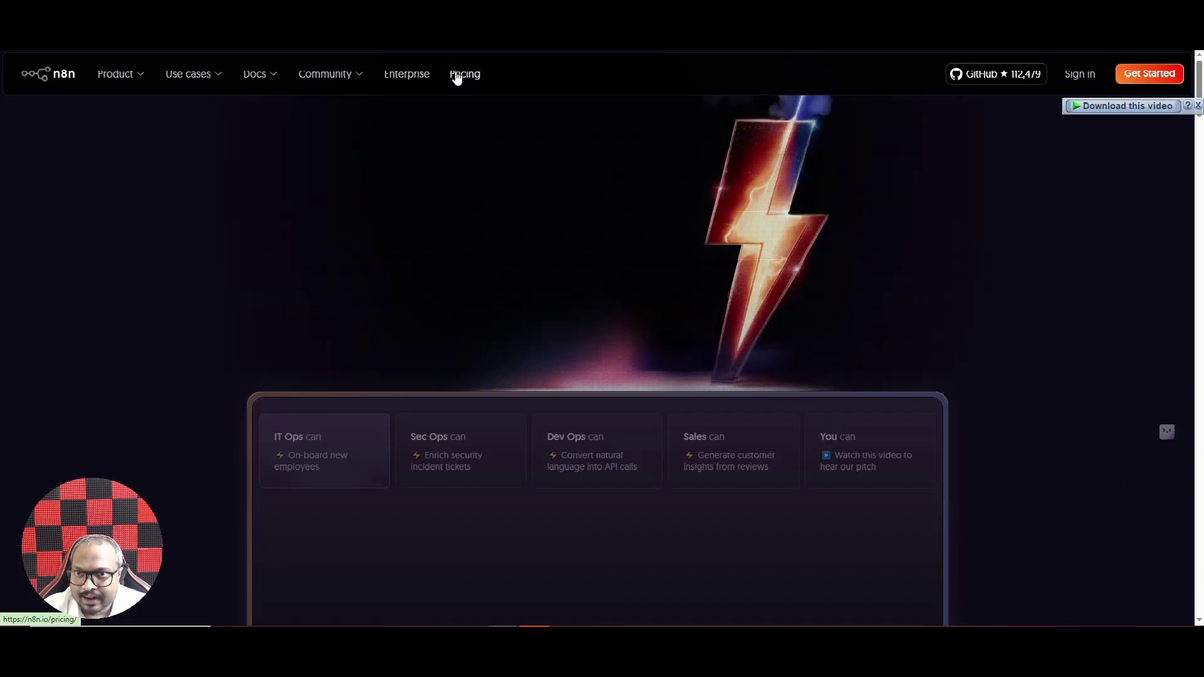
- Show n8n's monthly pricing (Starter €24, Pro €60) and return to the workflow editor
{"action": "left_click", "coordinate": [457, 75]}
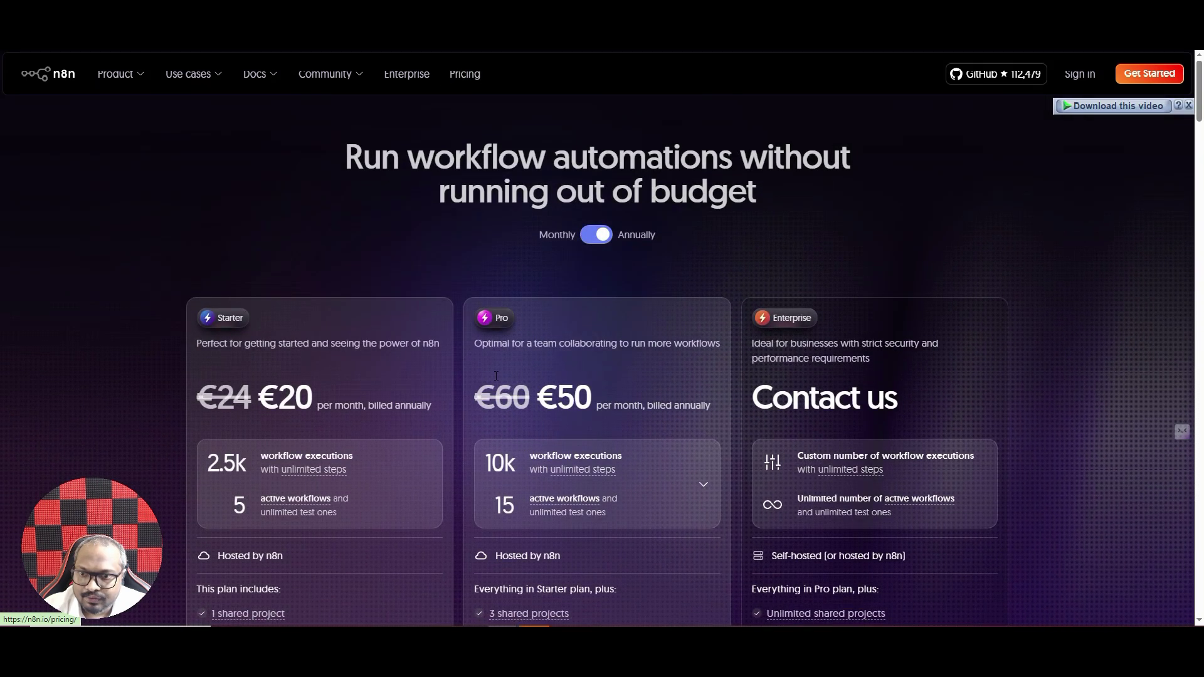
{"action": "left_click", "coordinate": [585, 235]}
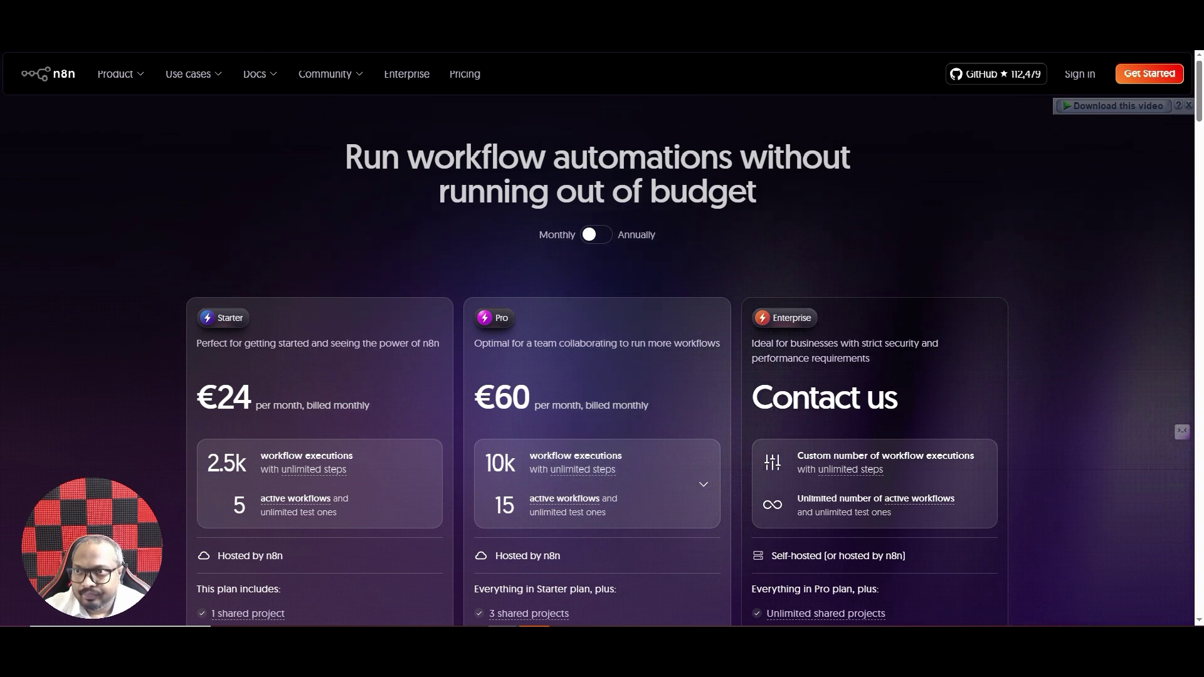
{"action": "left_click", "coordinate": [166, 39]}
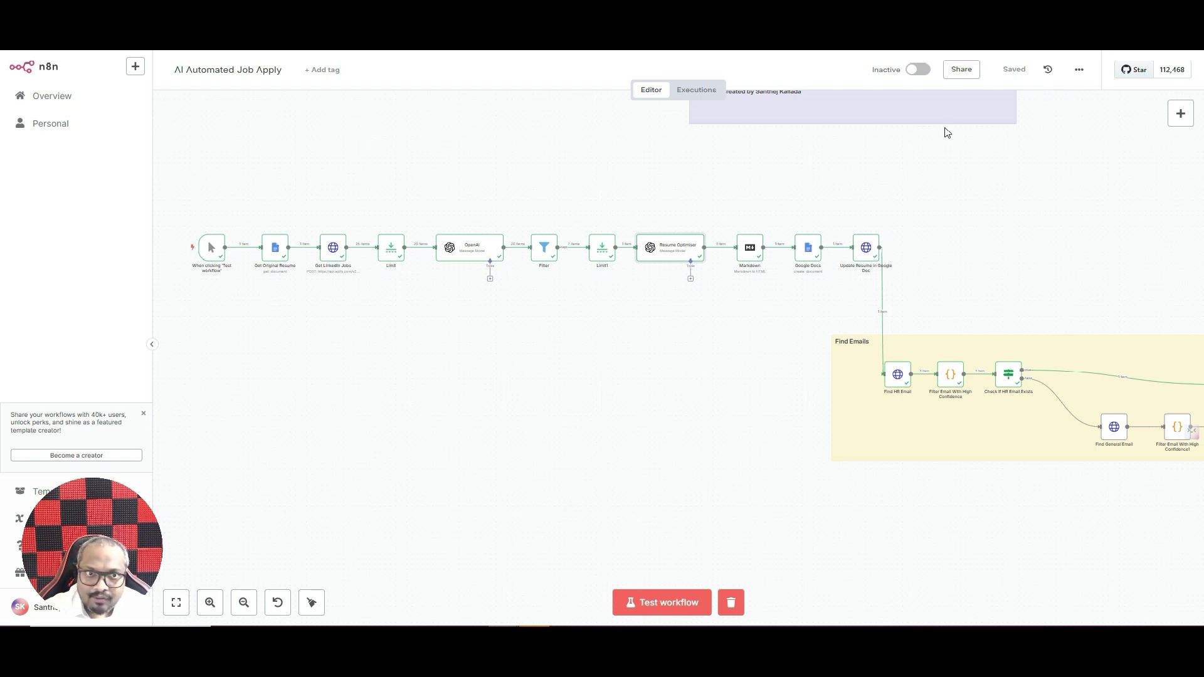
{"action": "mouse_move", "coordinate": [216, 256]}
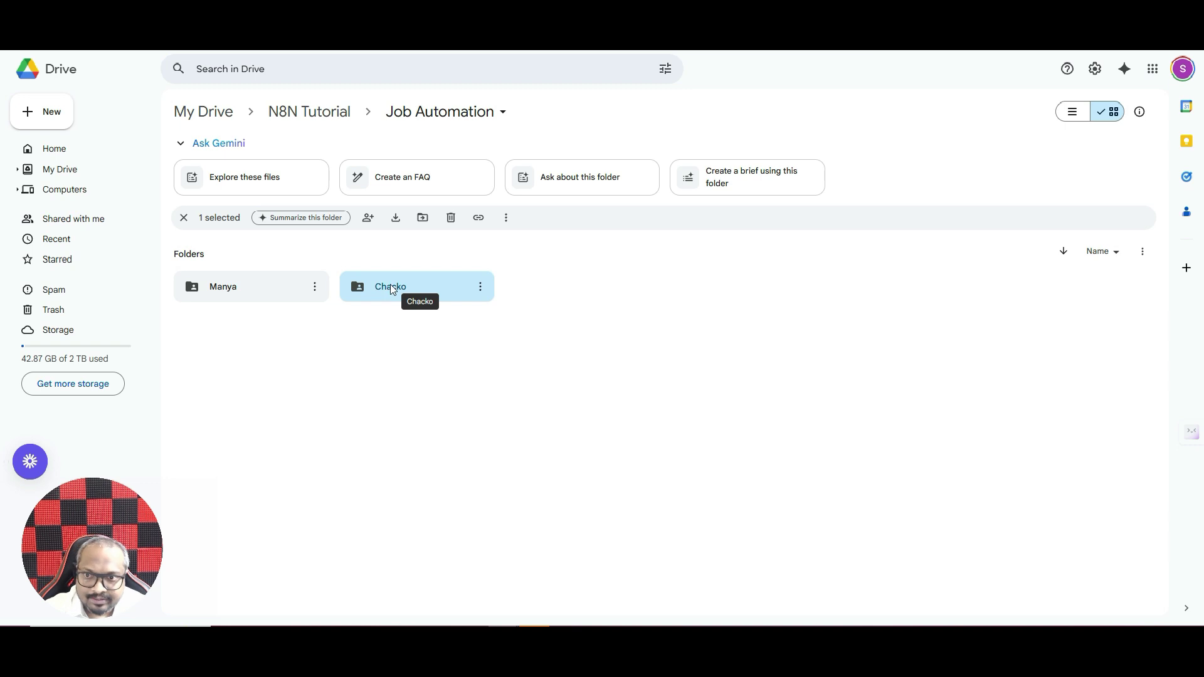
- Open the candidate's resume folder and delete the extra resume file
{"action": "double_click", "coordinate": [390, 287]}
{"action": "left_click", "coordinate": [486, 313]}
{"action": "key", "text": "Delete"}
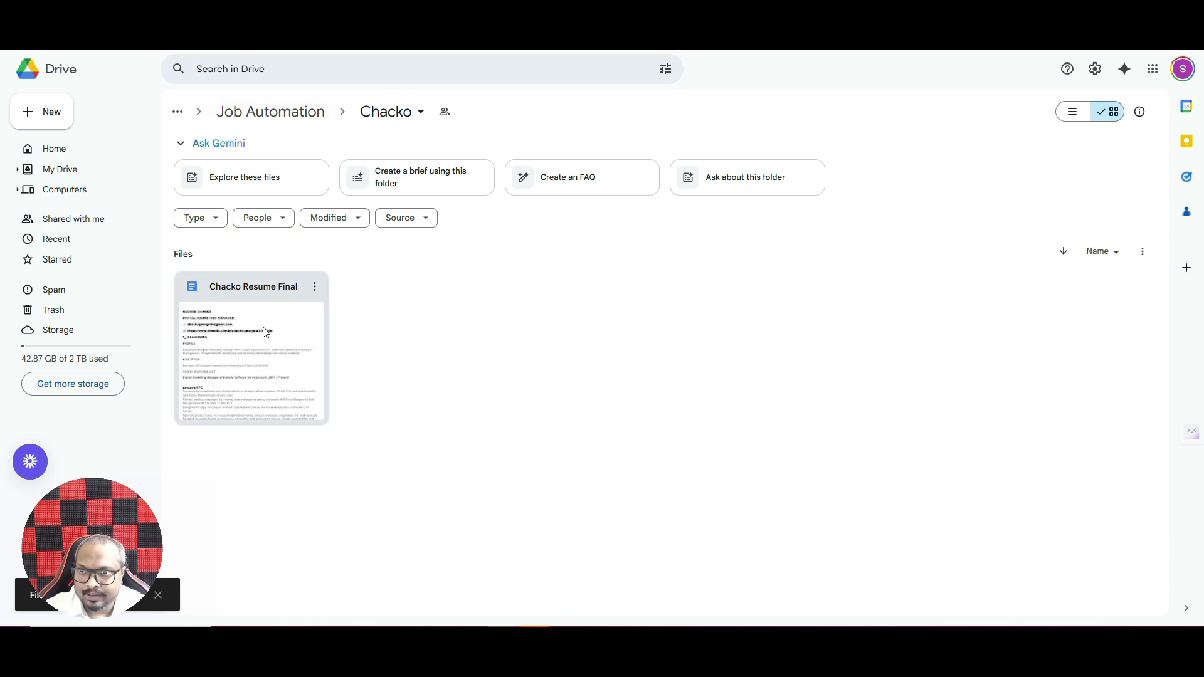
- Check the folder's sharing settings to confirm anyone with the link can view it
{"action": "left_click", "coordinate": [420, 113]}
{"action": "left_click", "coordinate": [420, 112]}
{"action": "left_click", "coordinate": [421, 113]}
{"action": "mouse_move", "coordinate": [408, 280]}
{"action": "left_click", "coordinate": [609, 283]}
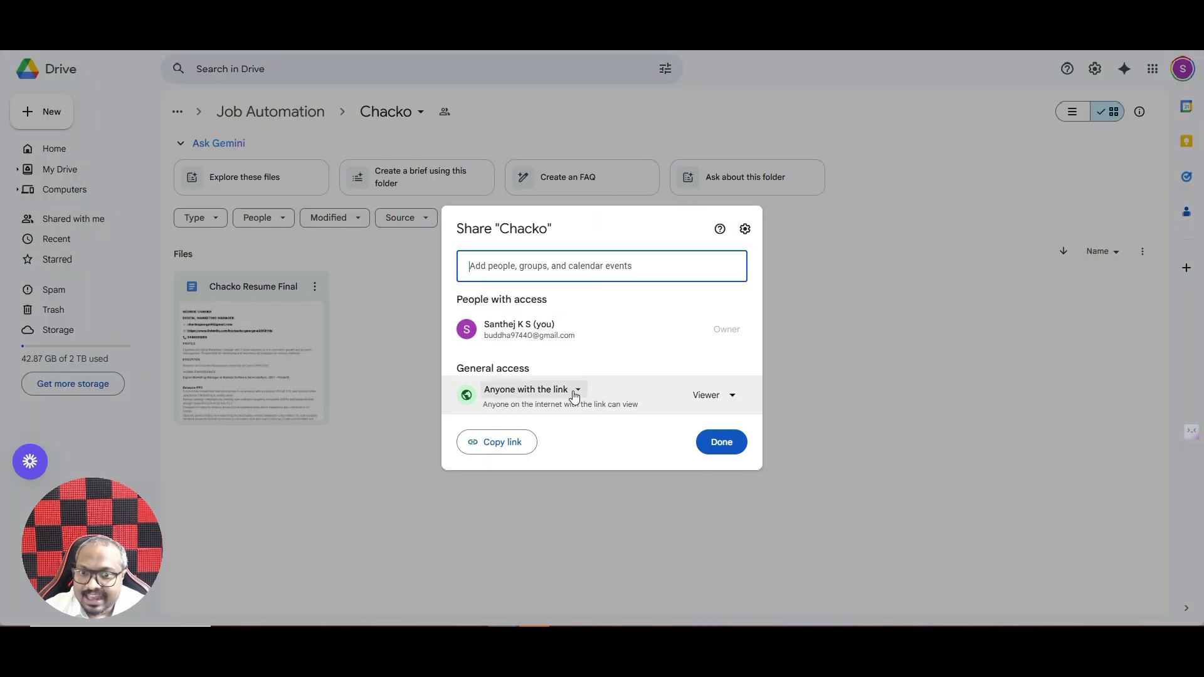
{"action": "left_click", "coordinate": [722, 442]}
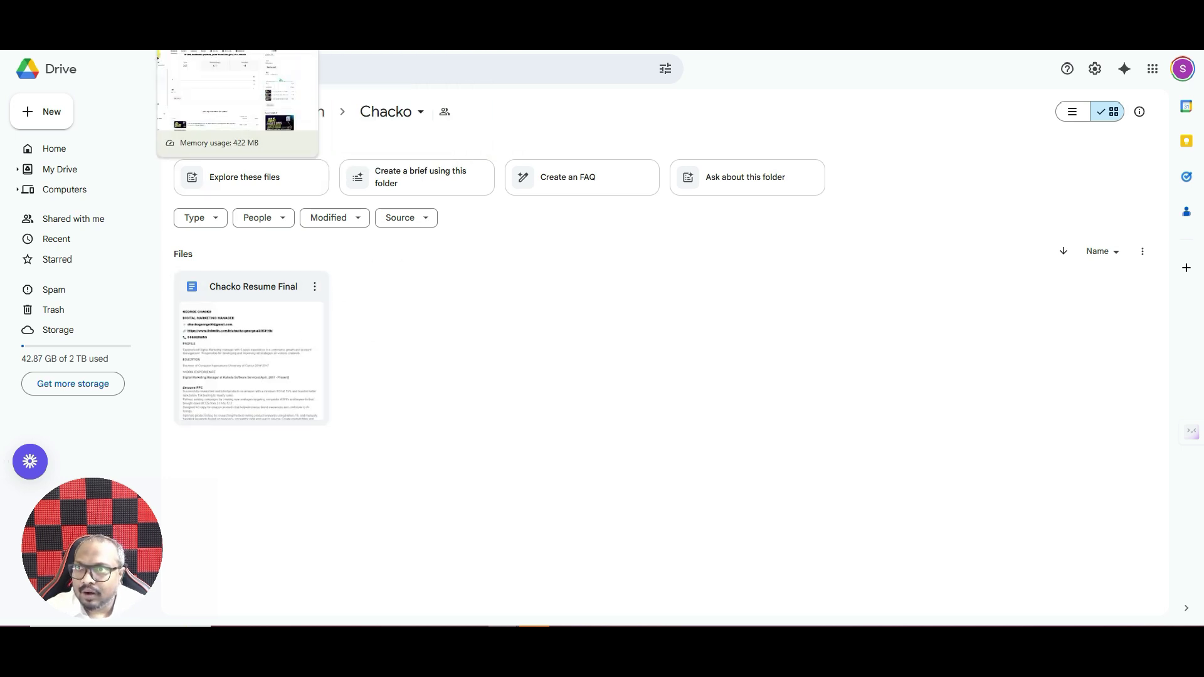
- Back in n8n, search the add-node panel for 'google doc' nodes
{"action": "left_click", "coordinate": [156, 25]}
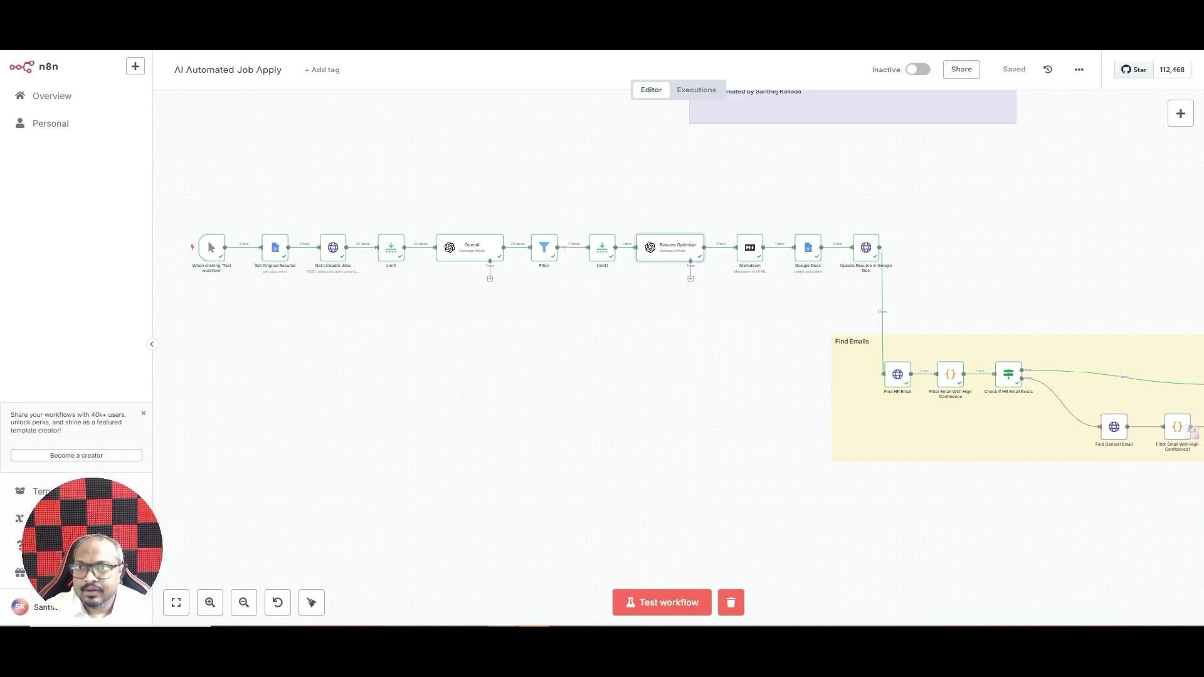
{"action": "left_click", "coordinate": [1181, 115]}
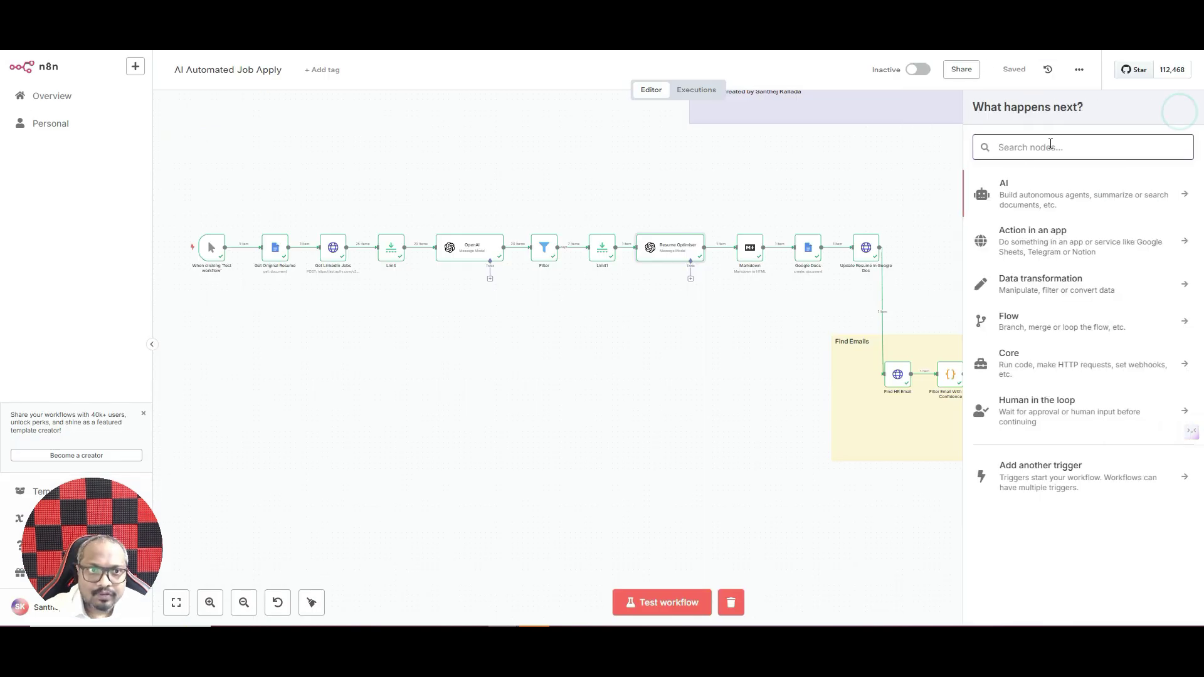
{"action": "type", "text": "google doc"}
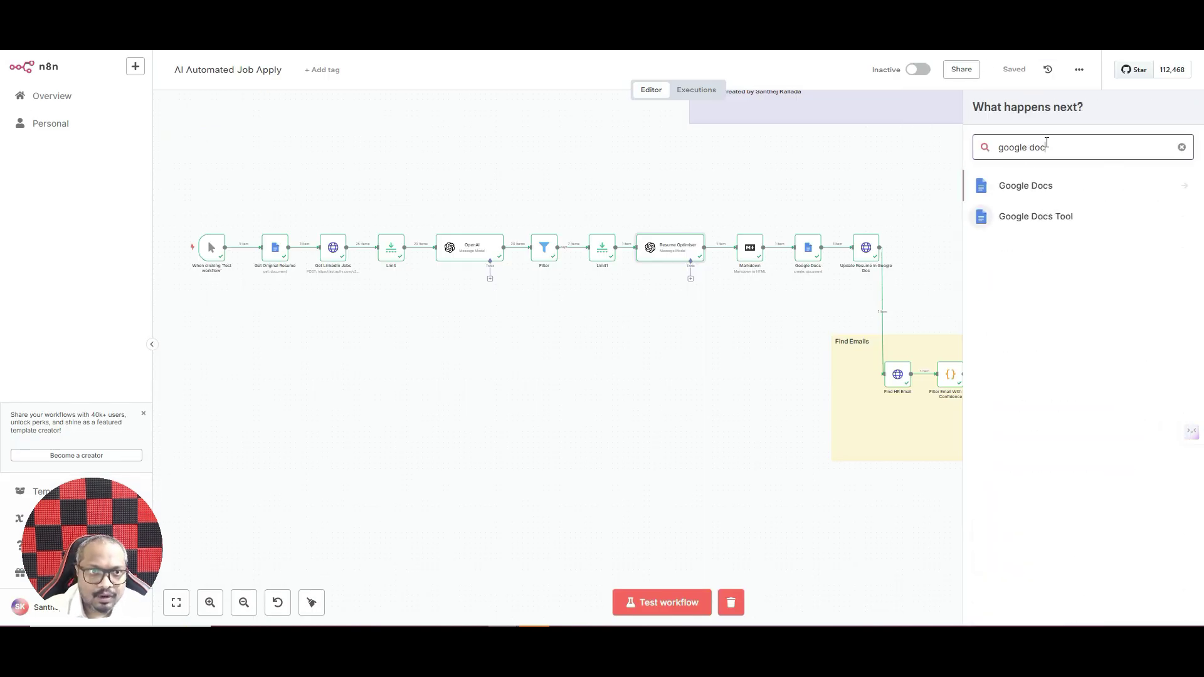
{"action": "left_click", "coordinate": [423, 406]}
- Open the Get Original Resume node and inspect its Google Docs credential options without saving
{"action": "double_click", "coordinate": [277, 246]}
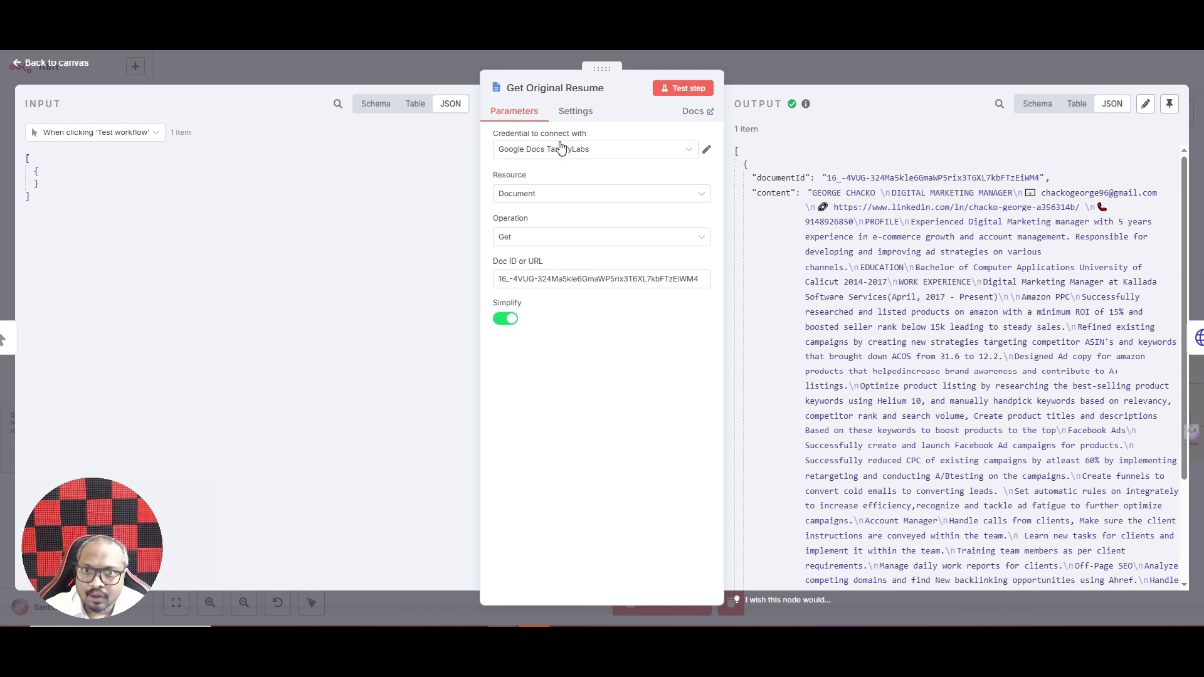
{"action": "left_click", "coordinate": [561, 147]}
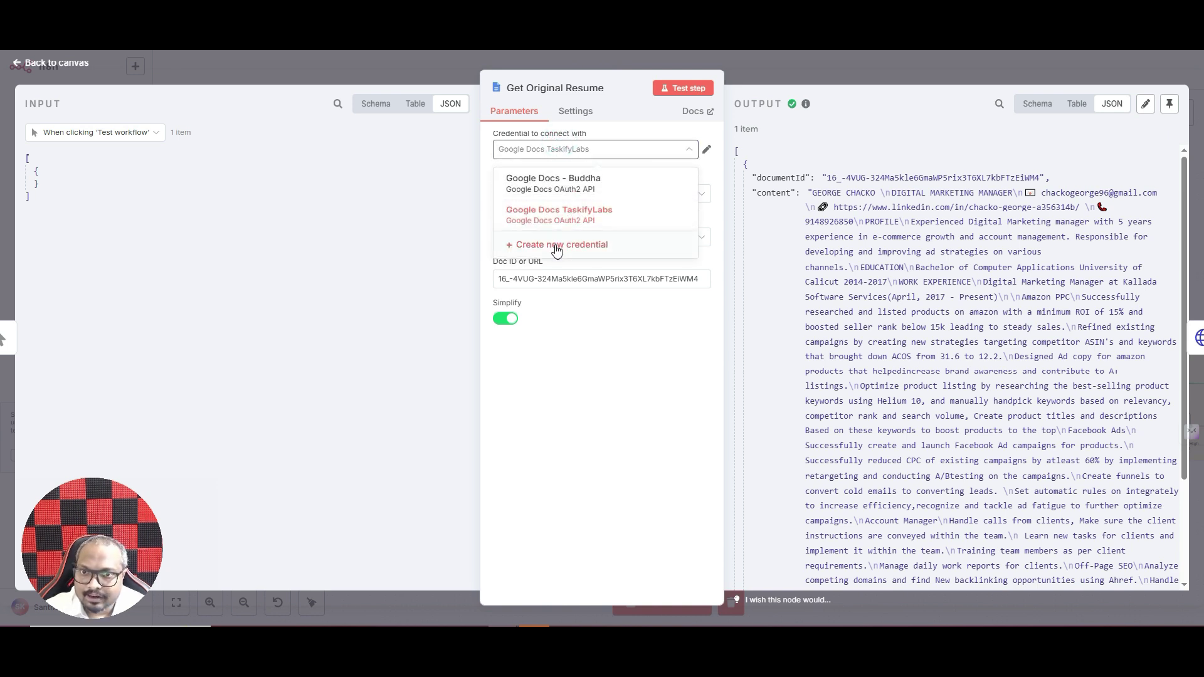
{"action": "left_click", "coordinate": [556, 250]}
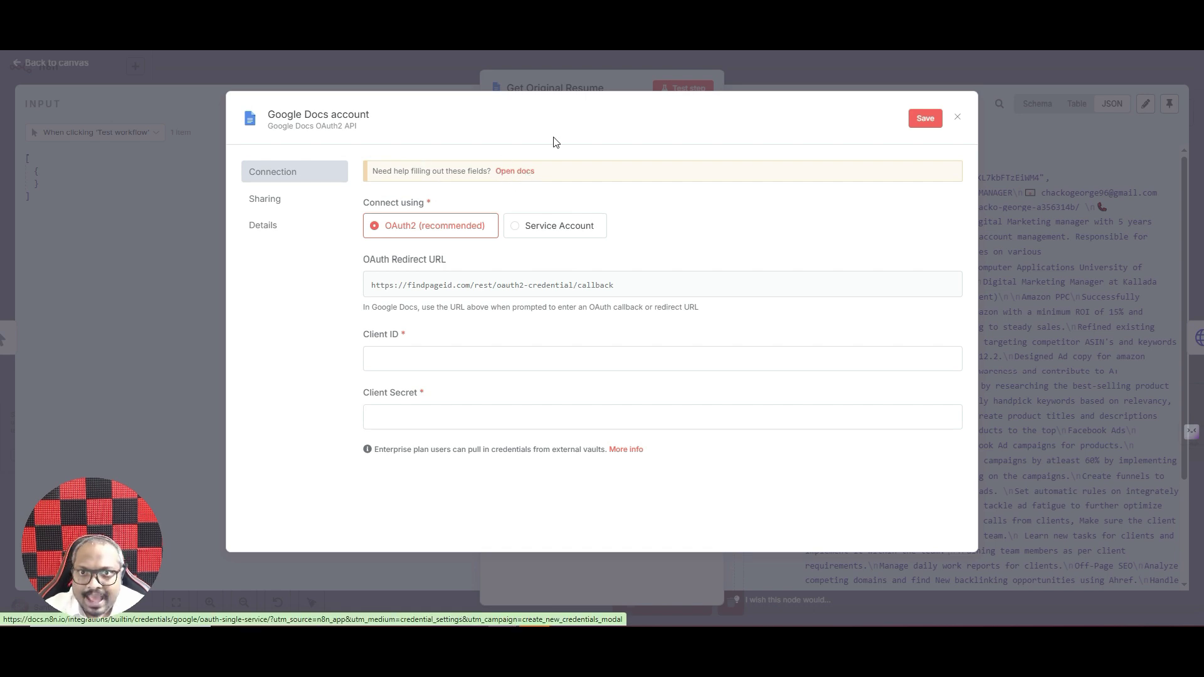
{"action": "left_click", "coordinate": [583, 90]}
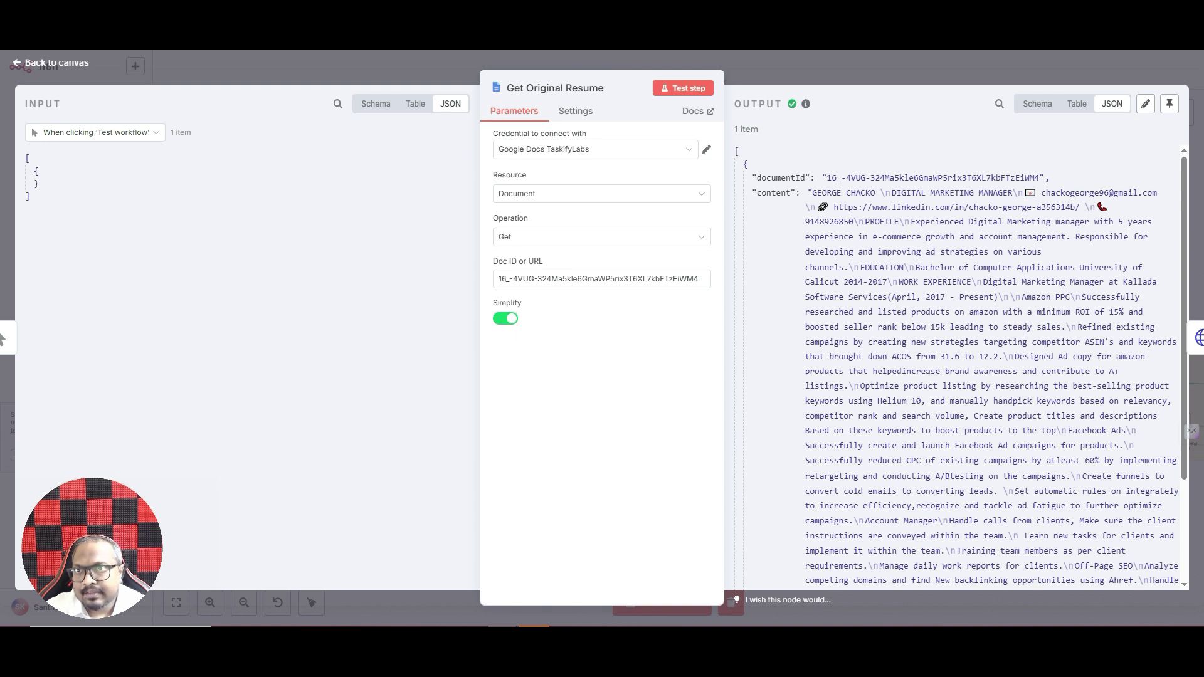
{"action": "key", "text": "ctrl+Tab"}
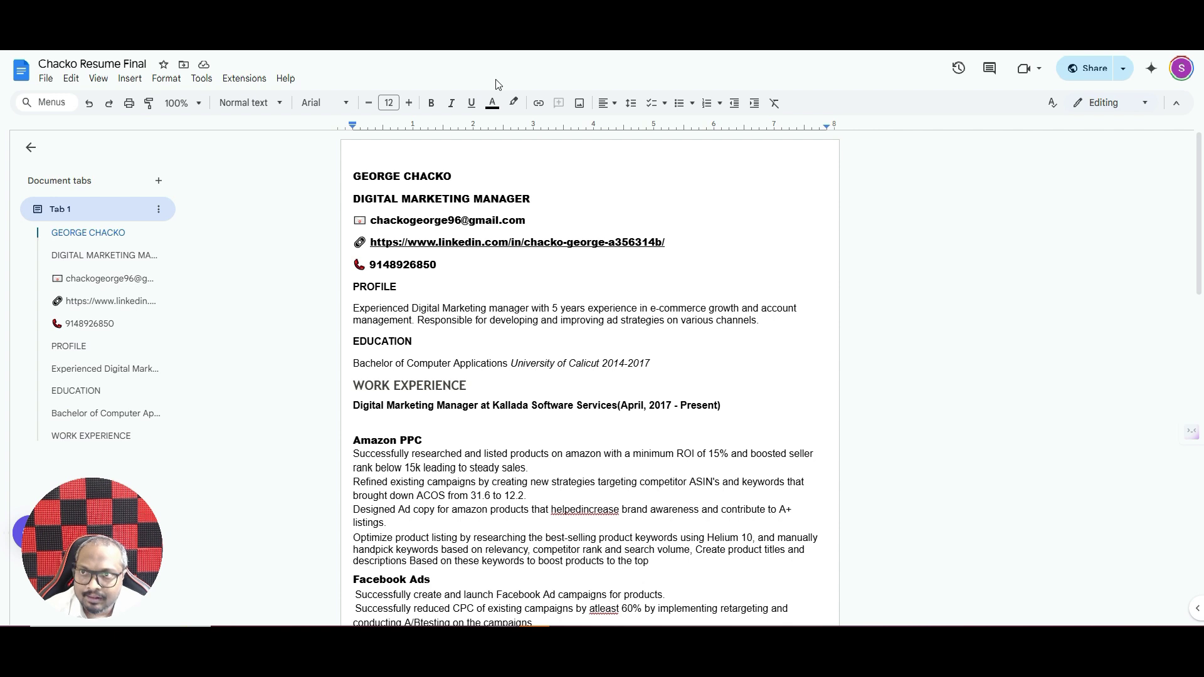
- Paste the resume document's URL on a new line below the TOOLS list and select its document ID
{"action": "scroll", "coordinate": [569, 429], "scroll_direction": "down", "scroll_amount": 10}
{"action": "left_click", "coordinate": [458, 468]}
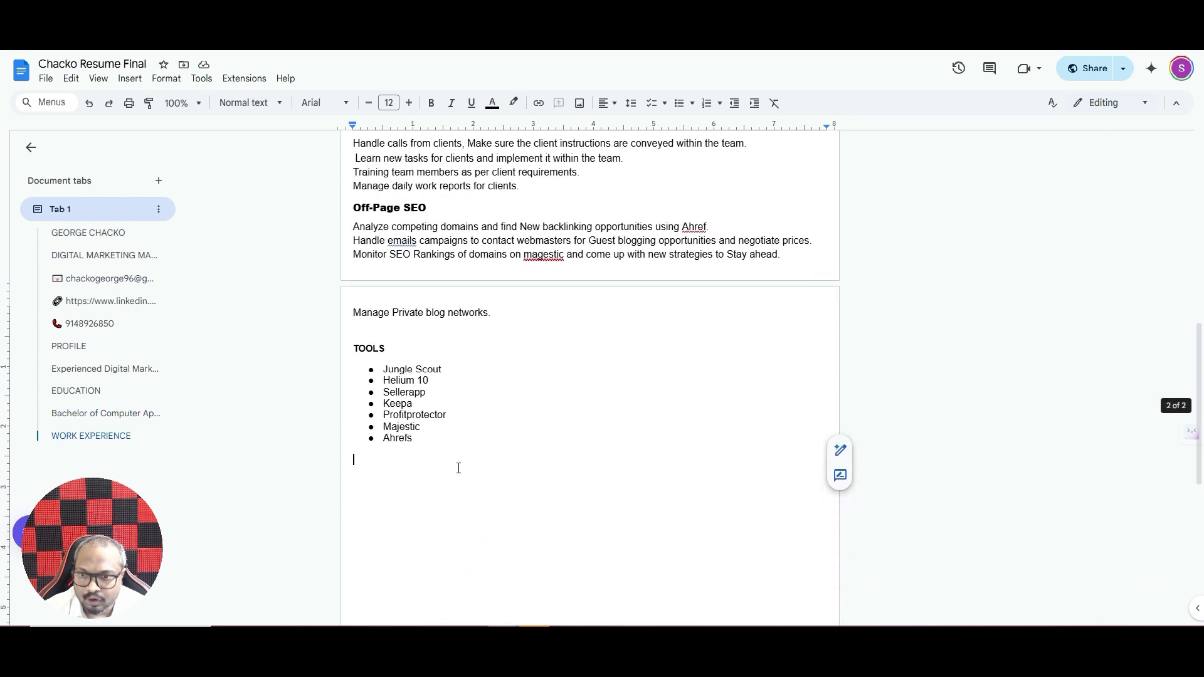
{"action": "key", "text": "Return"}
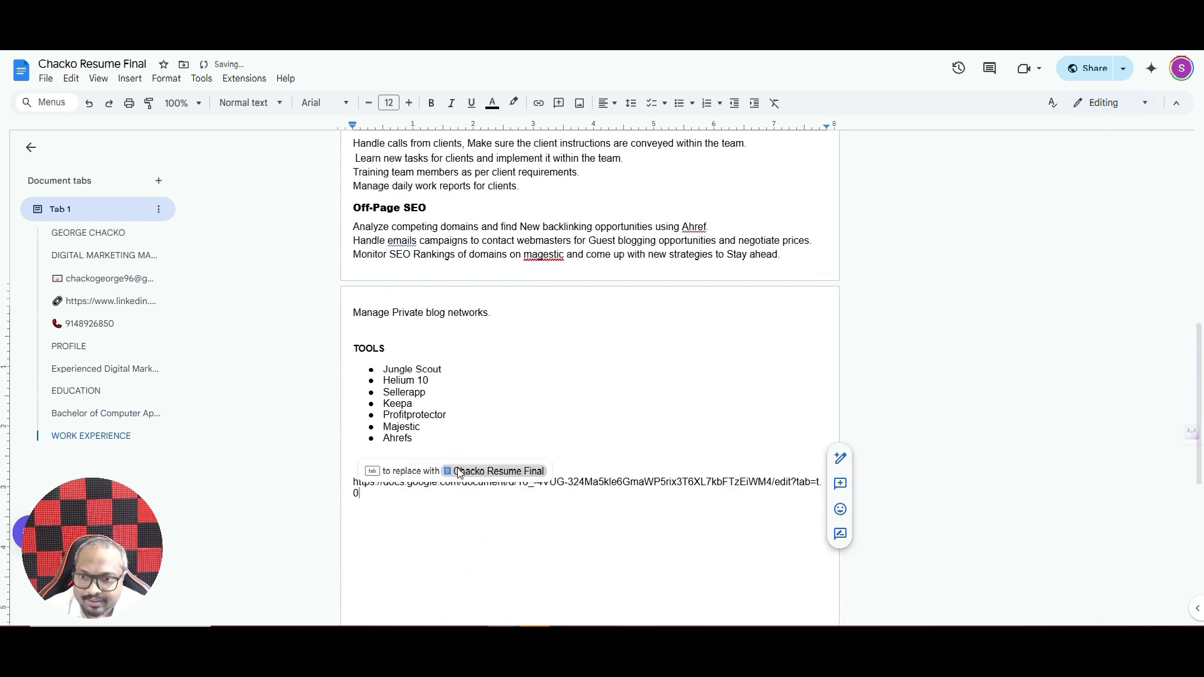
{"action": "key", "text": "Return"}
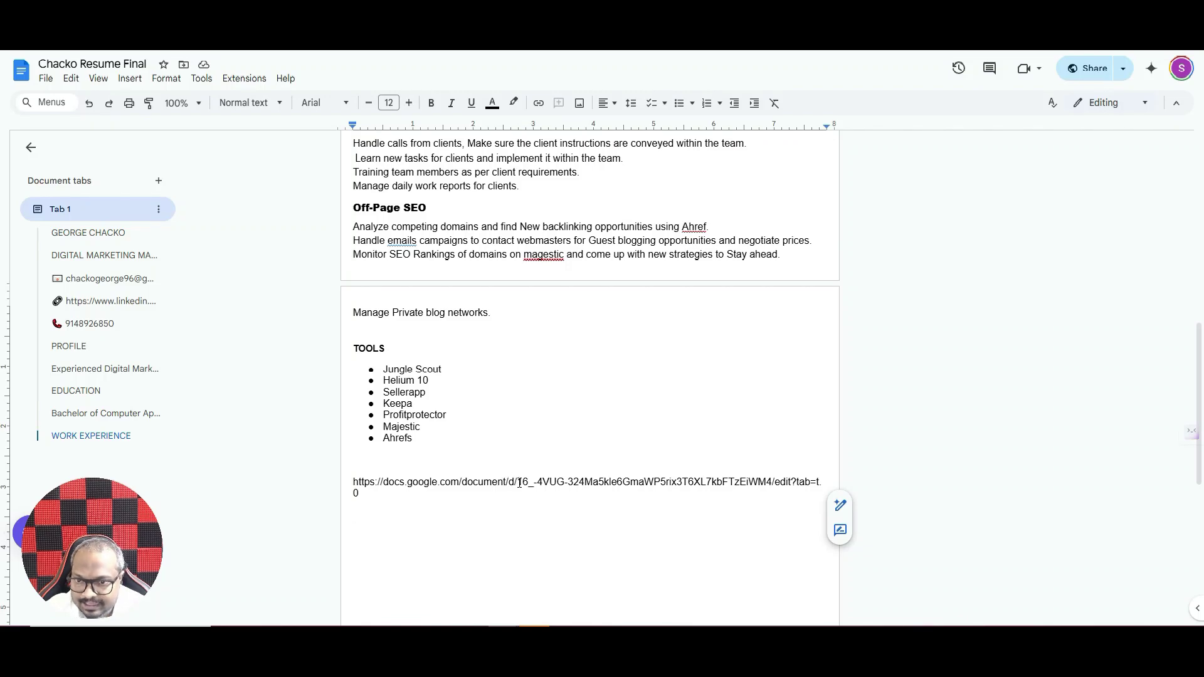
{"action": "left_click_drag", "start_coordinate": [514, 483], "coordinate": [773, 479]}
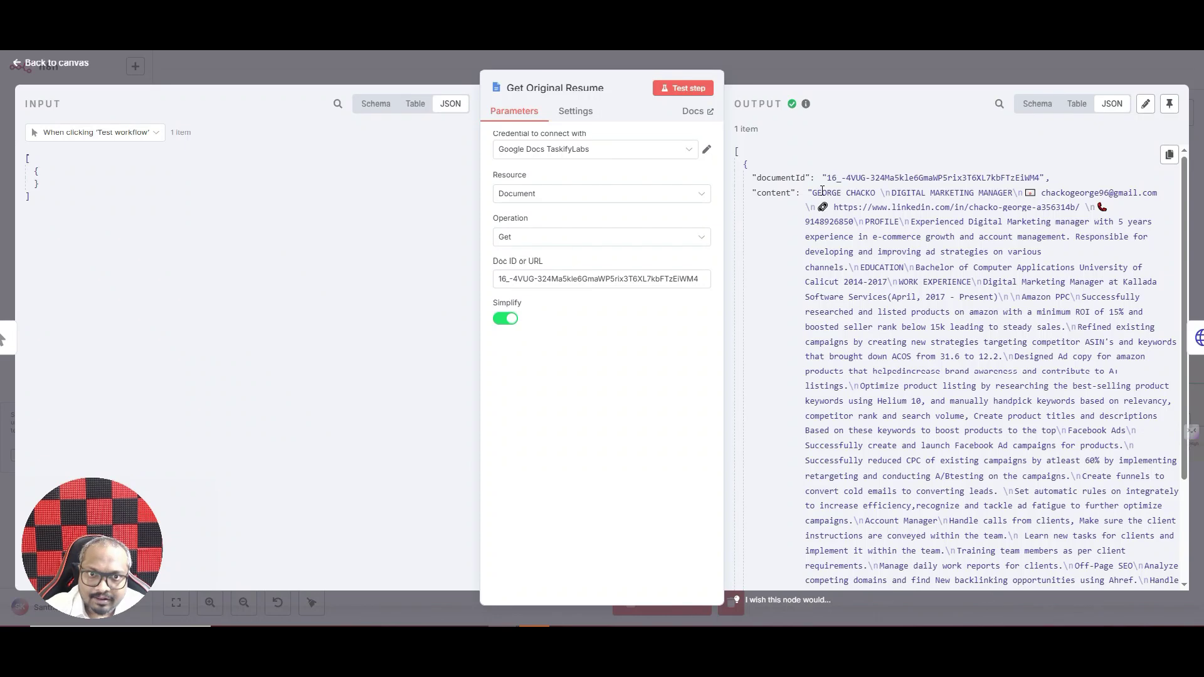
- Close the Get Original Resume node's details to return to the workflow canvas
{"action": "left_click", "coordinate": [787, 69]}
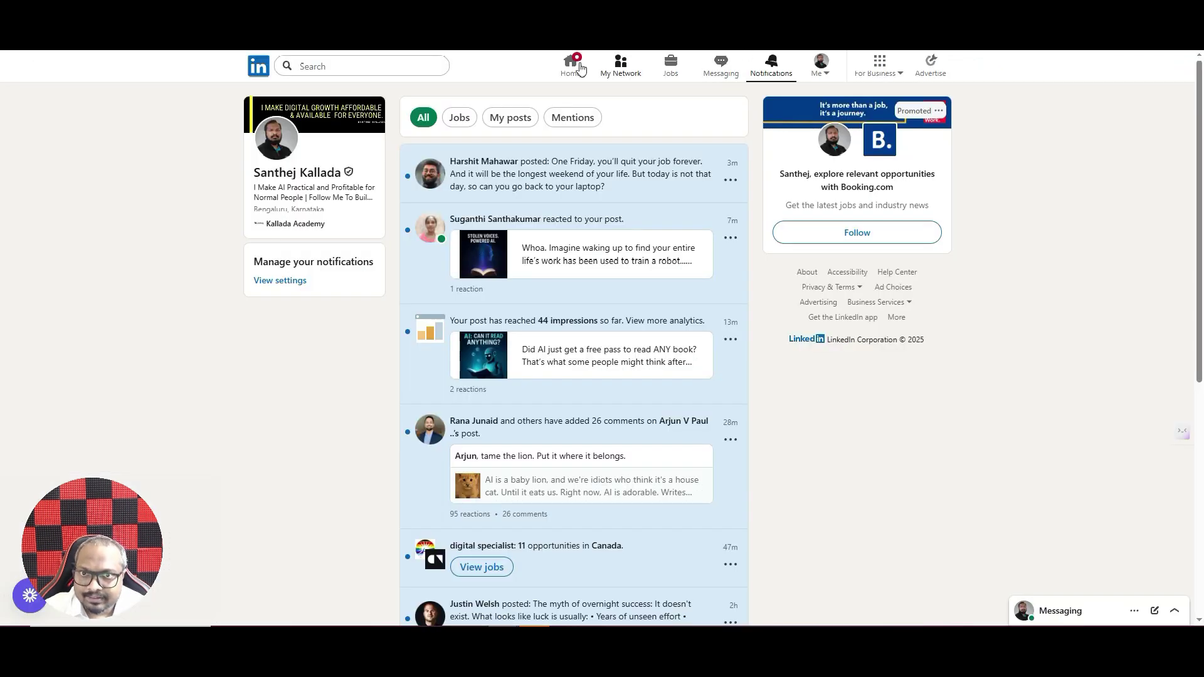
- Open LinkedIn Jobs and rerun the recent 'seo manager' search with United States as location
{"action": "left_click", "coordinate": [580, 64]}
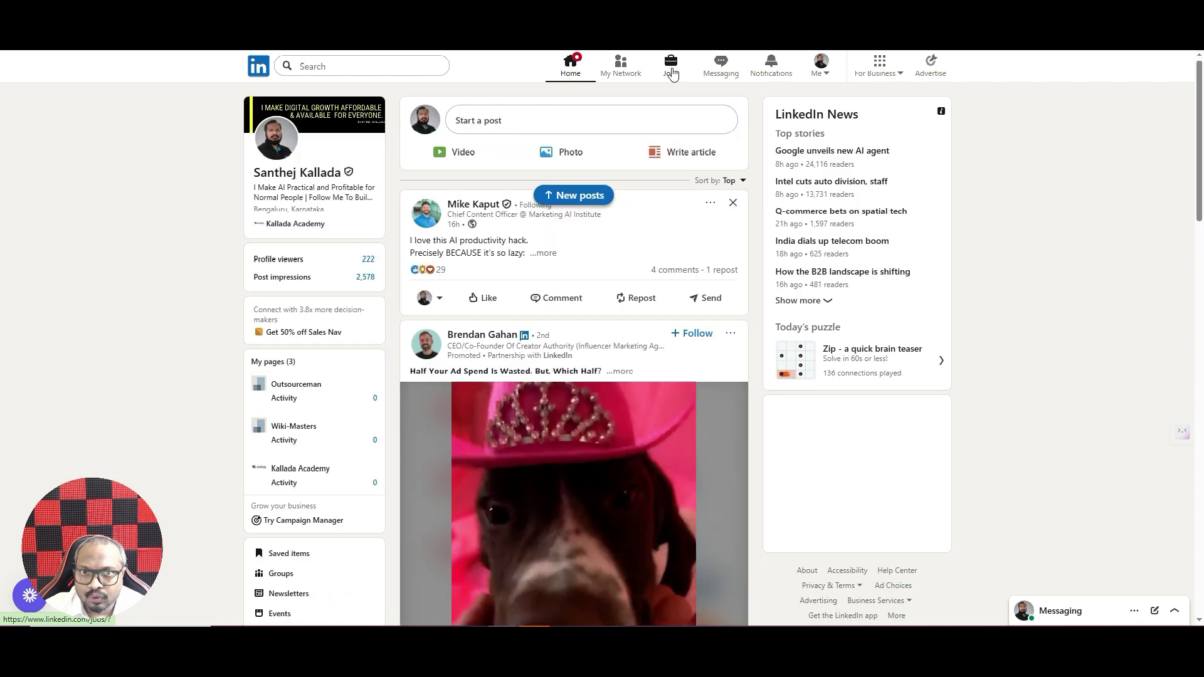
{"action": "left_click", "coordinate": [671, 66]}
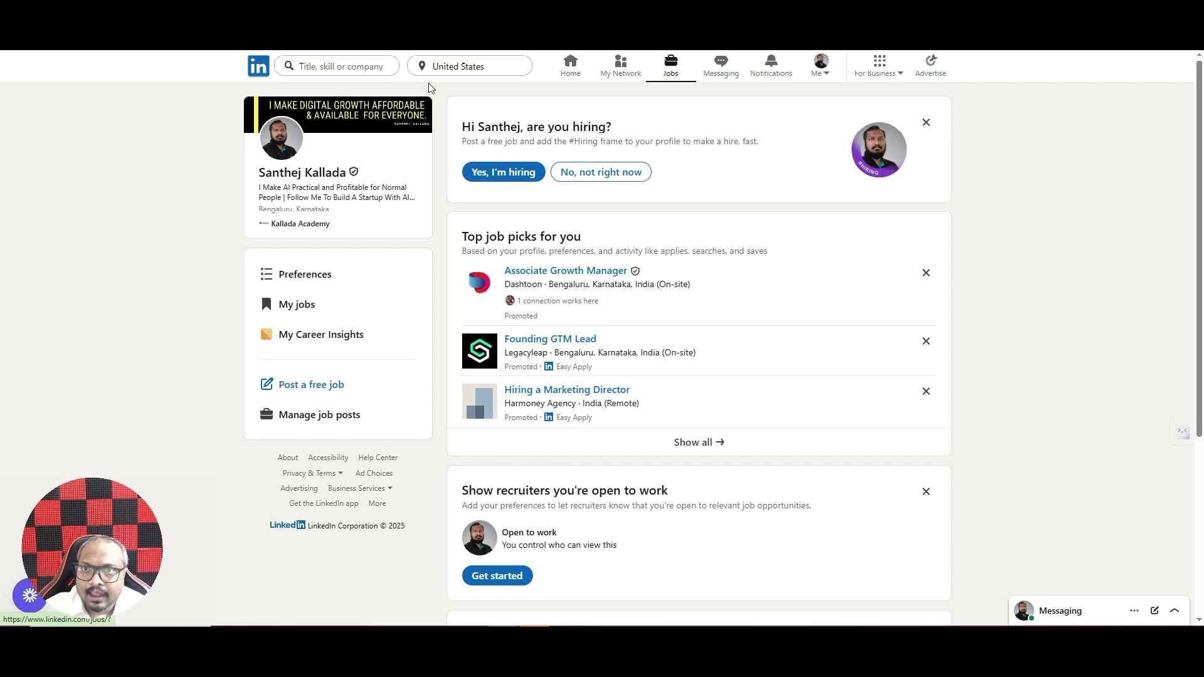
{"action": "left_click", "coordinate": [374, 69]}
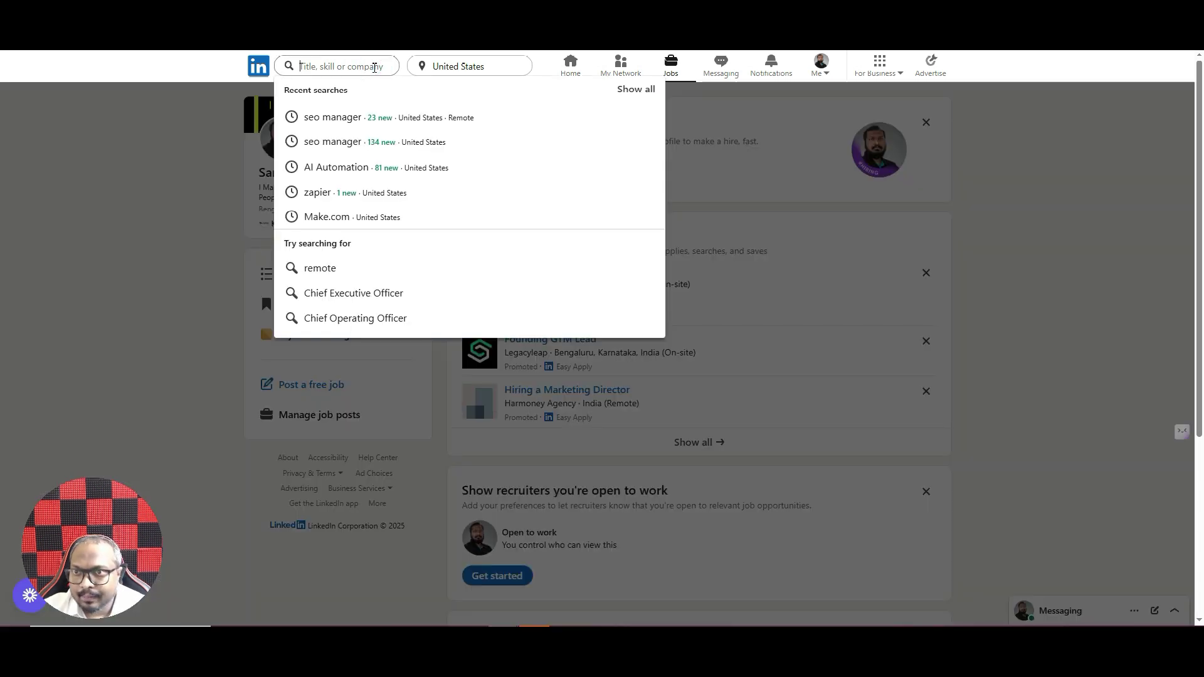
{"action": "left_click", "coordinate": [322, 120]}
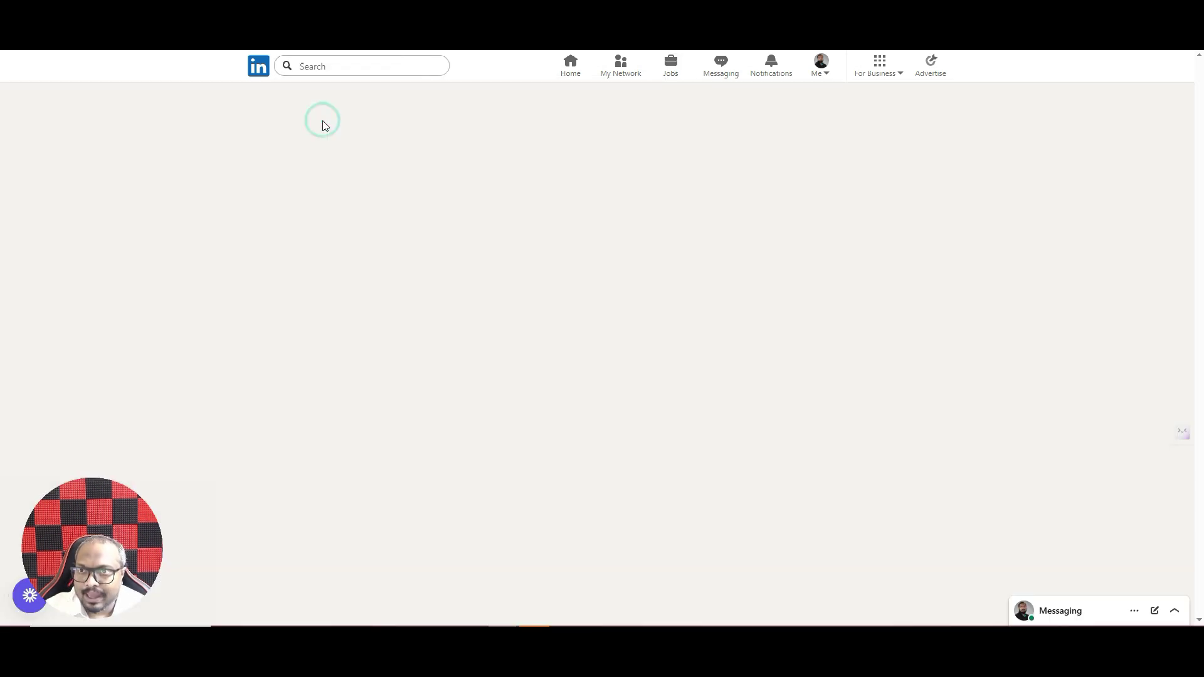
{"action": "left_click", "coordinate": [502, 67]}
{"action": "left_click", "coordinate": [478, 84]}
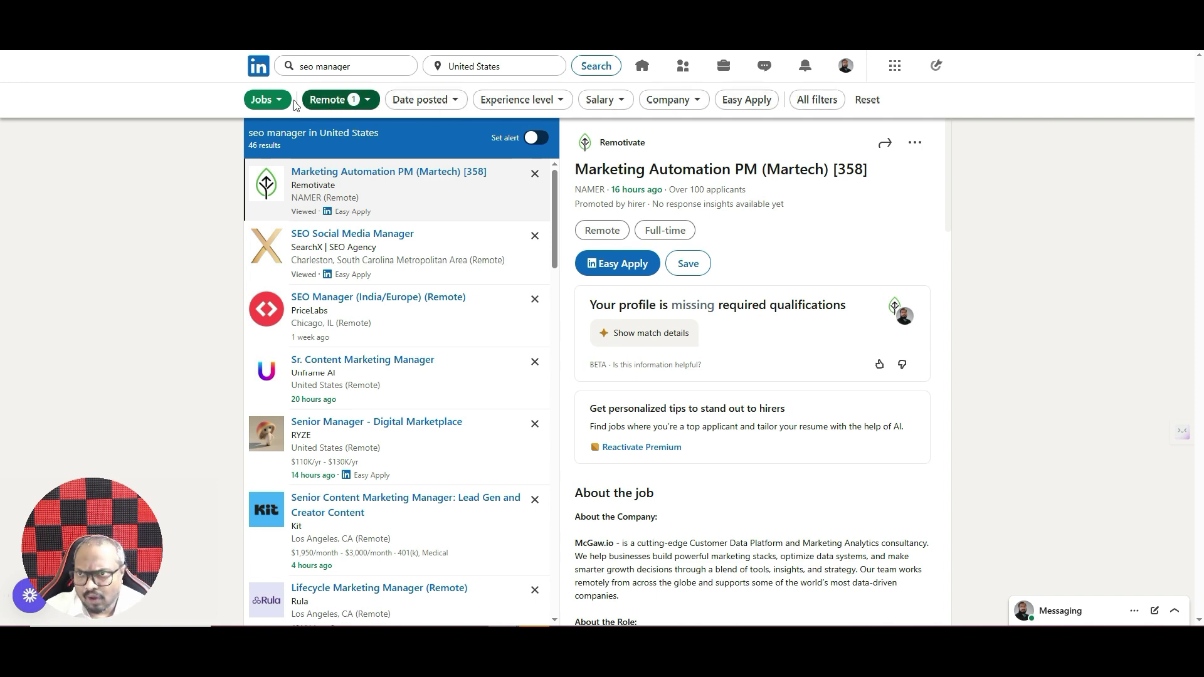
- Filter the seo manager results to jobs posted in the past 24 hours, showing 23 results
{"action": "left_click", "coordinate": [364, 105]}
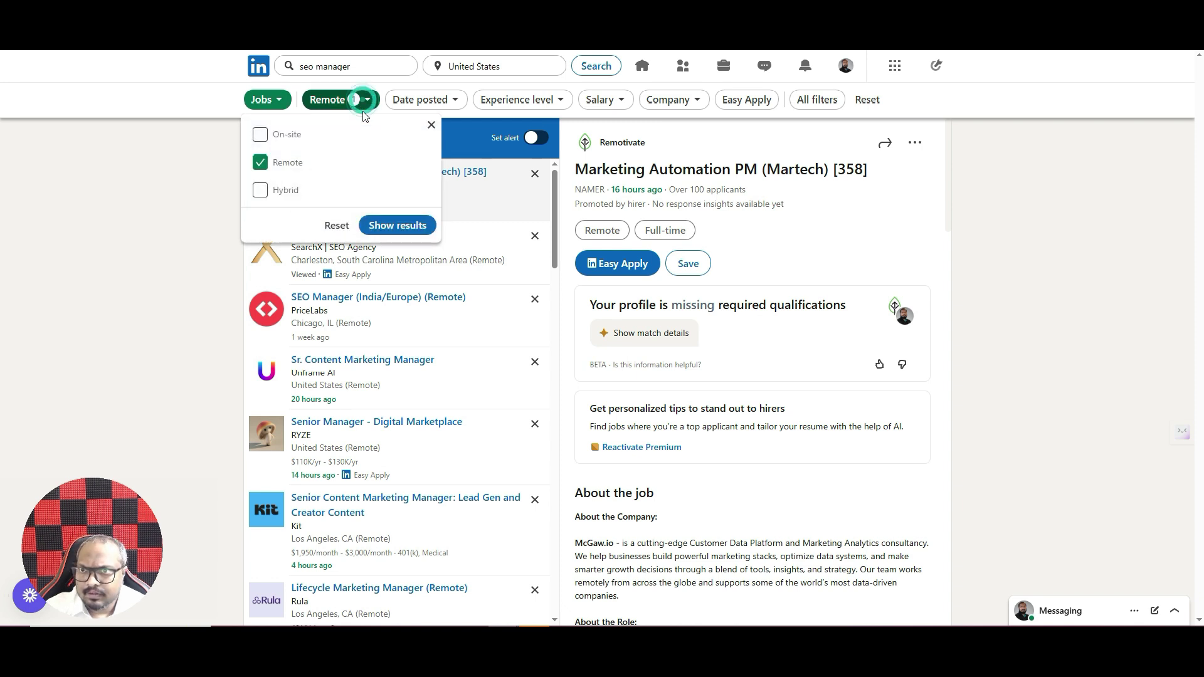
{"action": "left_click", "coordinate": [182, 146]}
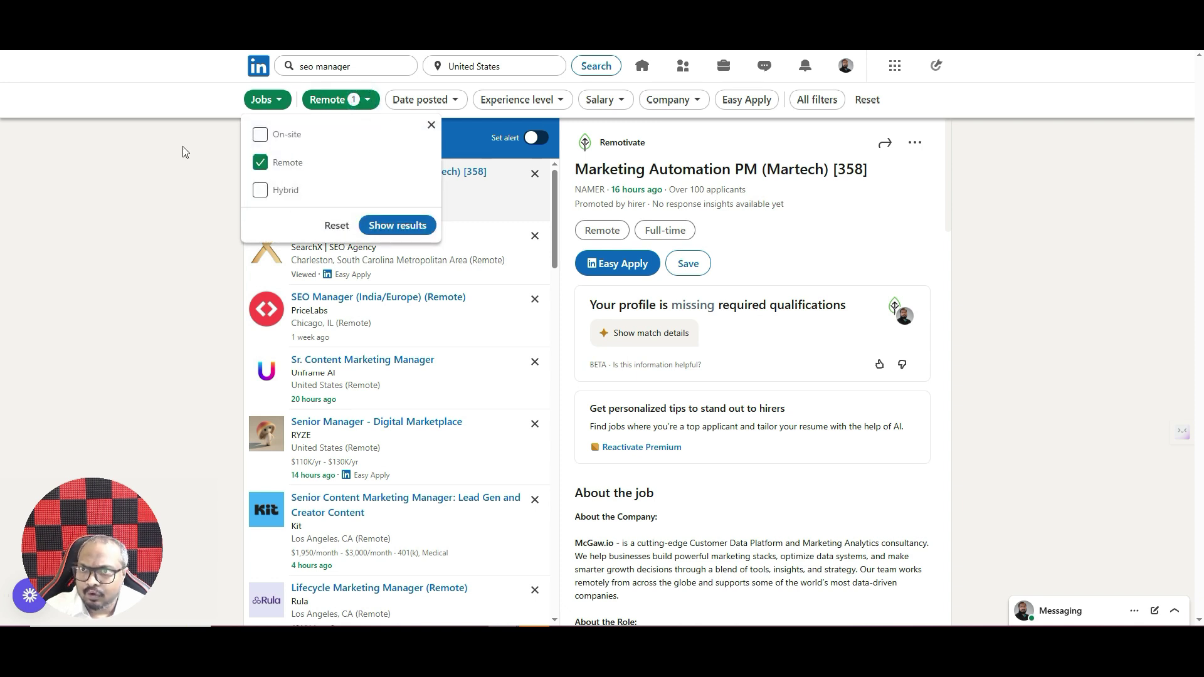
{"action": "left_click", "coordinate": [423, 99]}
{"action": "left_click", "coordinate": [367, 219]}
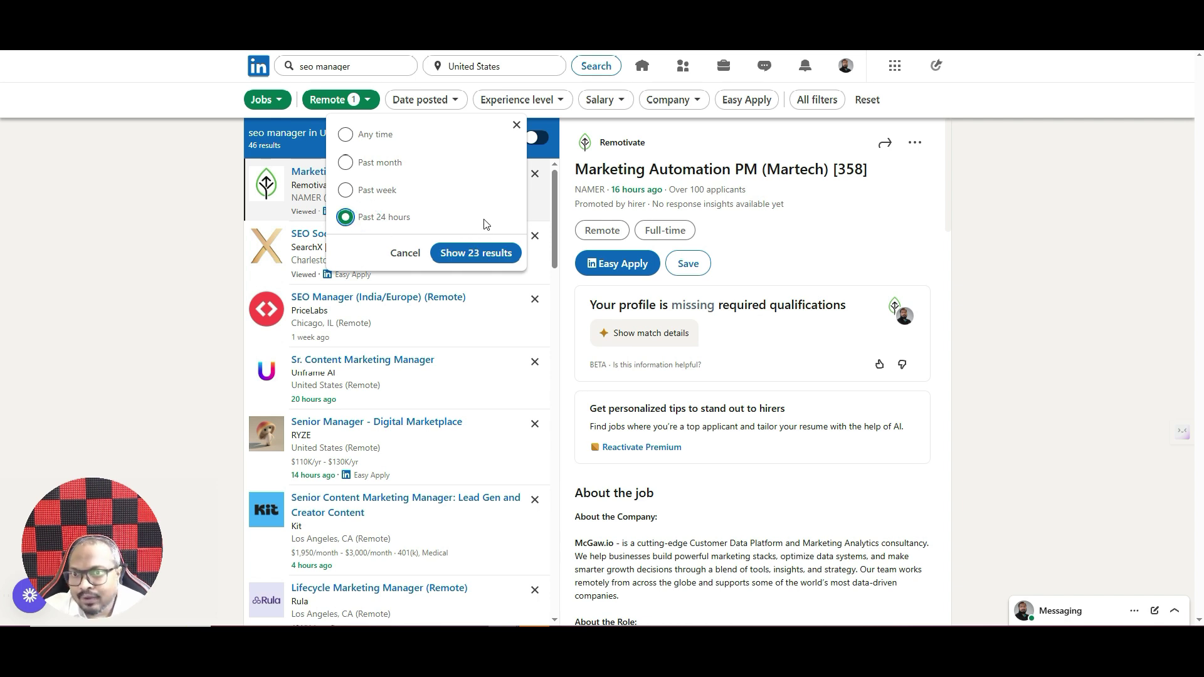
{"action": "left_click", "coordinate": [464, 254]}
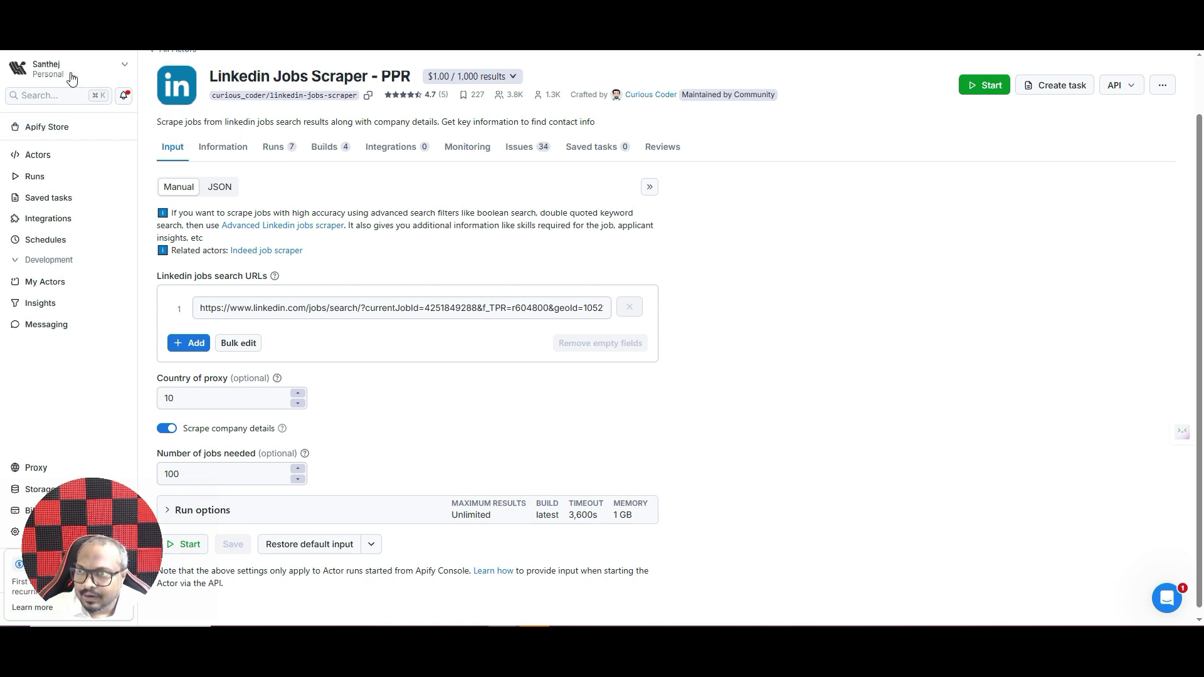
{"action": "left_click", "coordinate": [58, 129]}
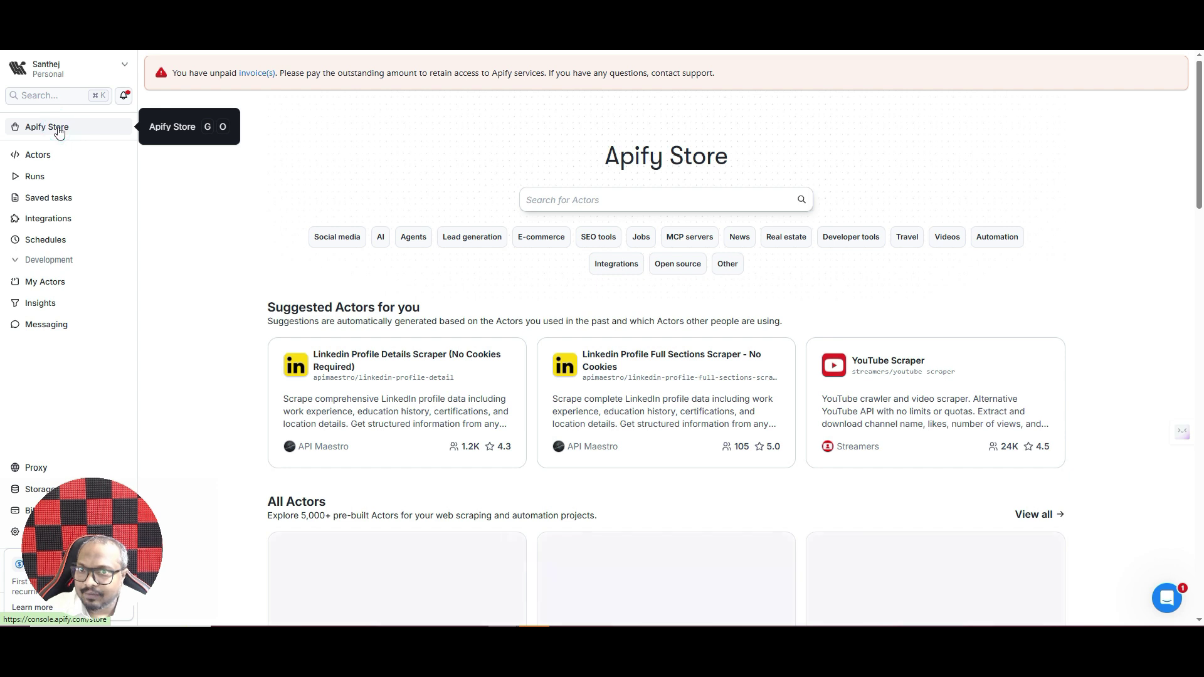
{"action": "left_click", "coordinate": [624, 200]}
{"action": "type", "text": "linkedin job"}
{"action": "key", "text": "Return"}
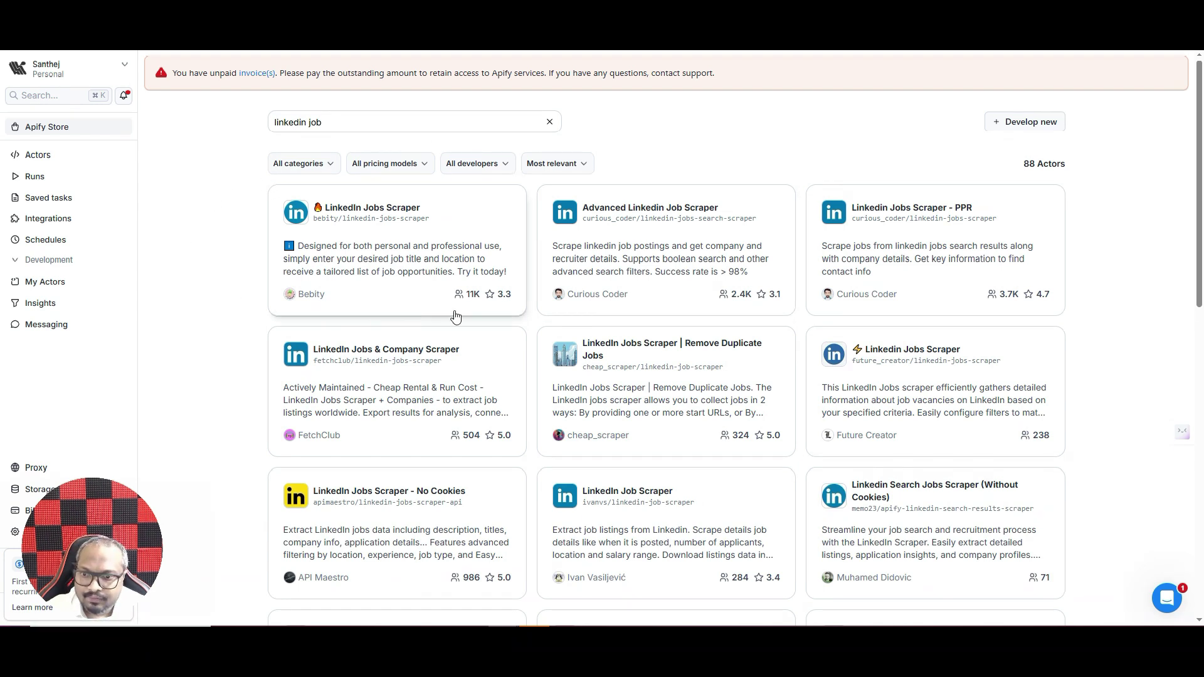
{"action": "scroll", "coordinate": [526, 274], "scroll_direction": "down", "scroll_amount": 2}
{"action": "scroll", "coordinate": [526, 276], "scroll_direction": "down", "scroll_amount": 3}
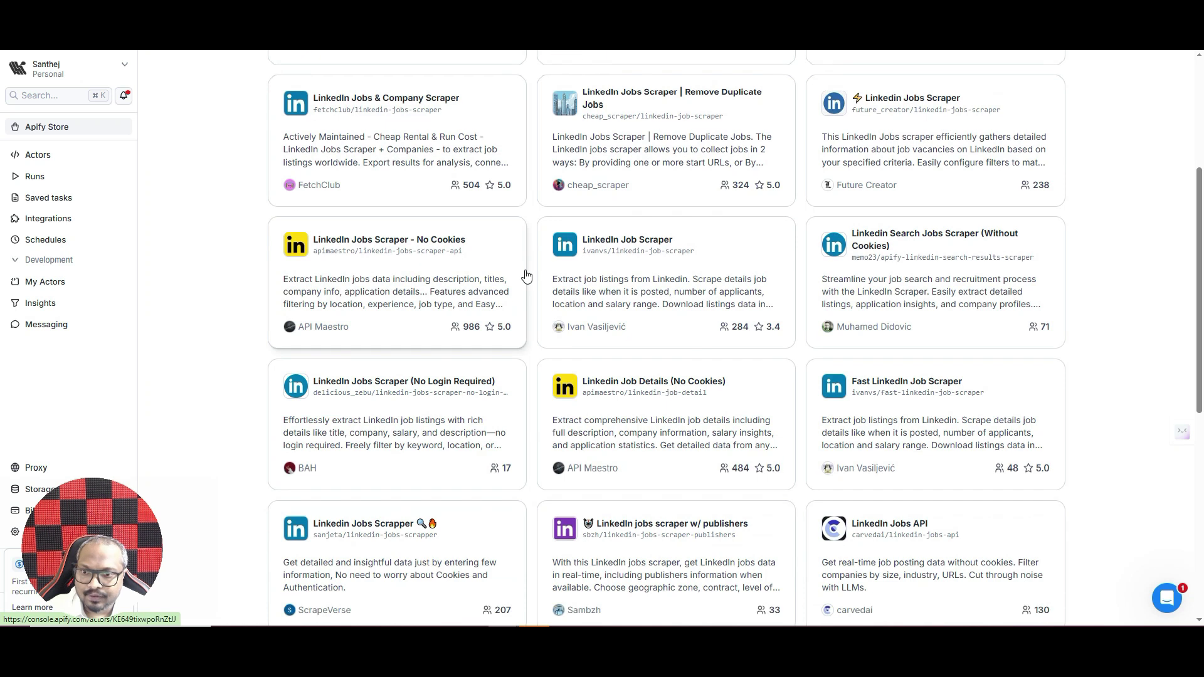
{"action": "scroll", "coordinate": [528, 280], "scroll_direction": "down", "scroll_amount": 3}
{"action": "scroll", "coordinate": [787, 215], "scroll_direction": "up", "scroll_amount": 9}
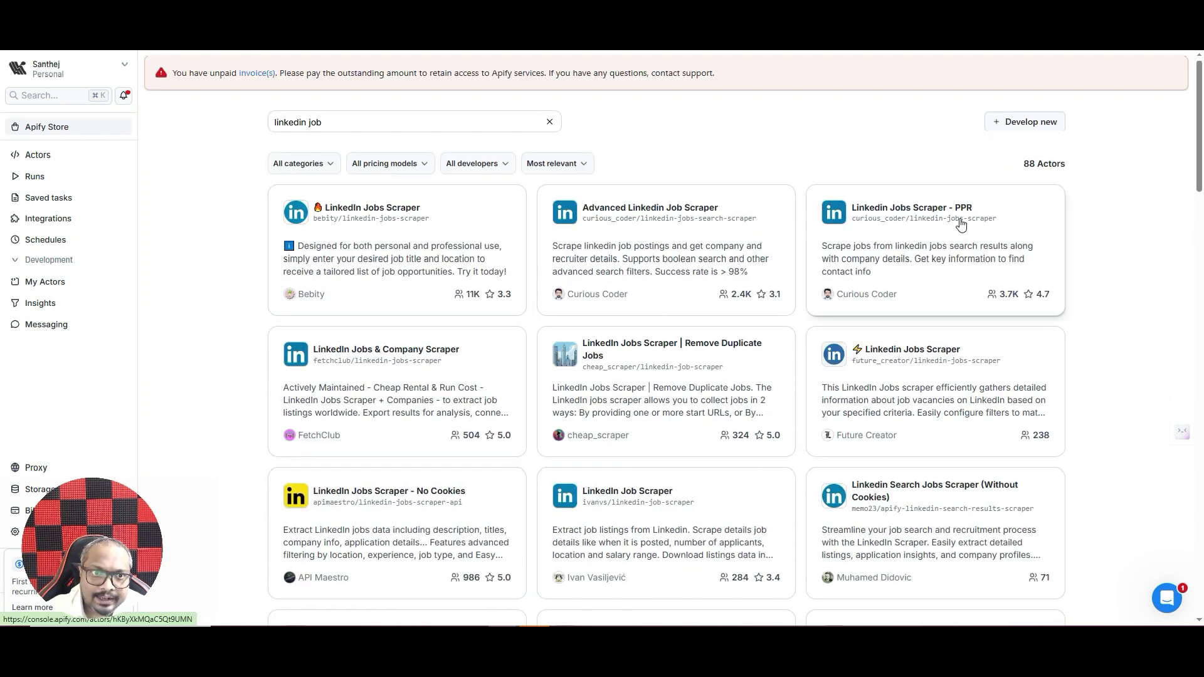
{"action": "left_click", "coordinate": [898, 264]}
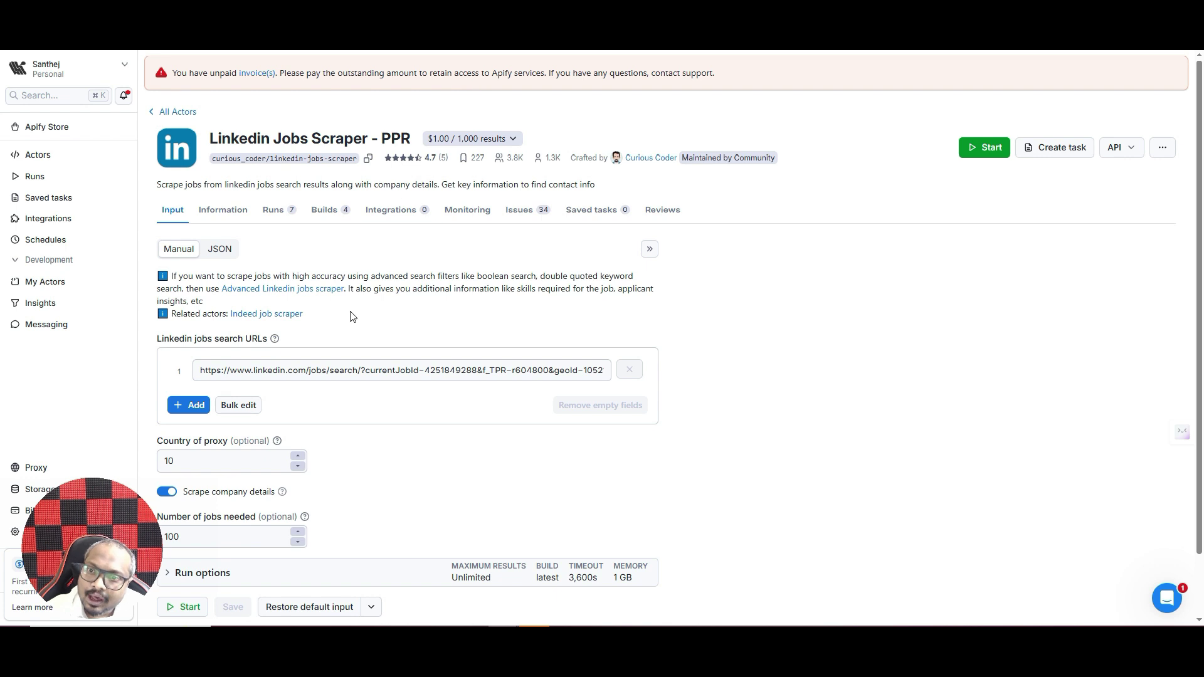
- Review the LinkedIn search URL input, then open the Linkedin Jobs Scraper - PPR API dropdown
{"action": "triple_click", "coordinate": [326, 374]}
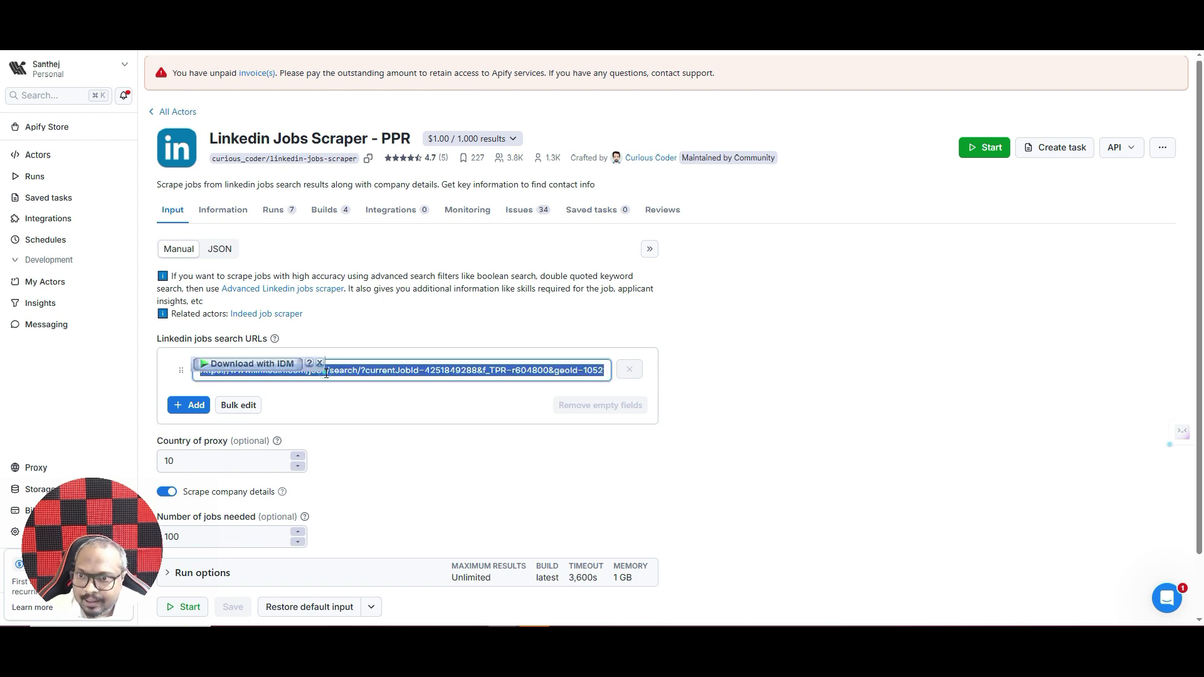
{"action": "left_click", "coordinate": [500, 337]}
{"action": "scroll", "coordinate": [432, 276], "scroll_direction": "down", "scroll_amount": 1}
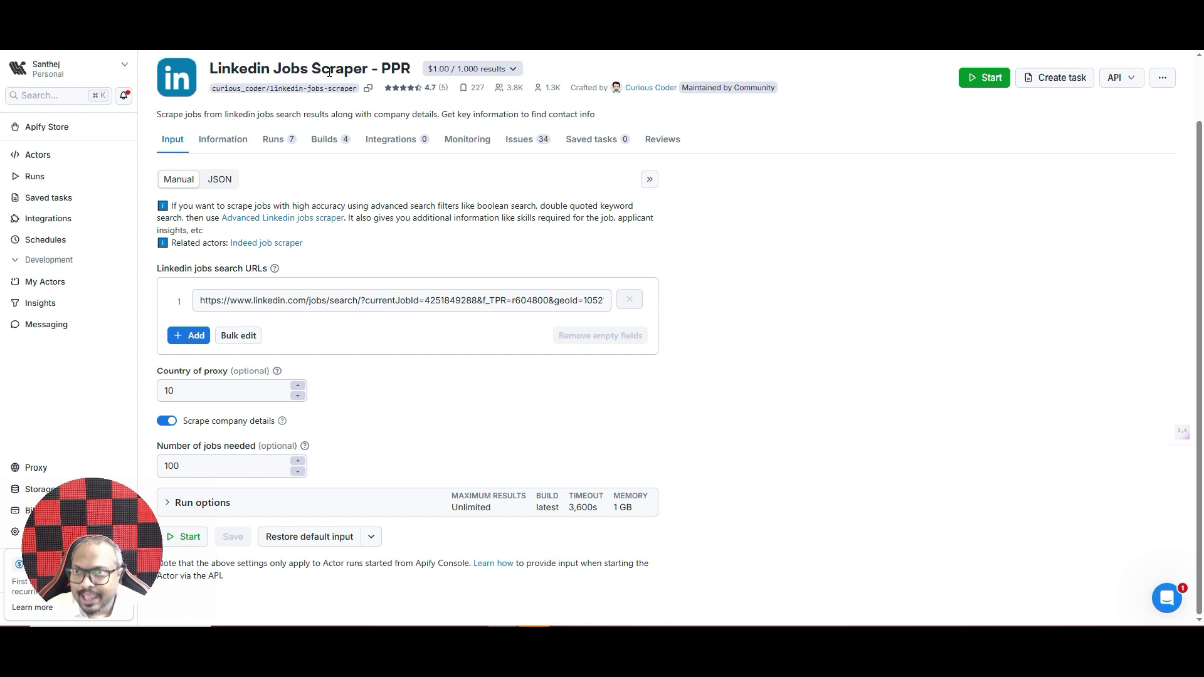
{"action": "left_click_drag", "start_coordinate": [73, 536], "coordinate": [92, 418]}
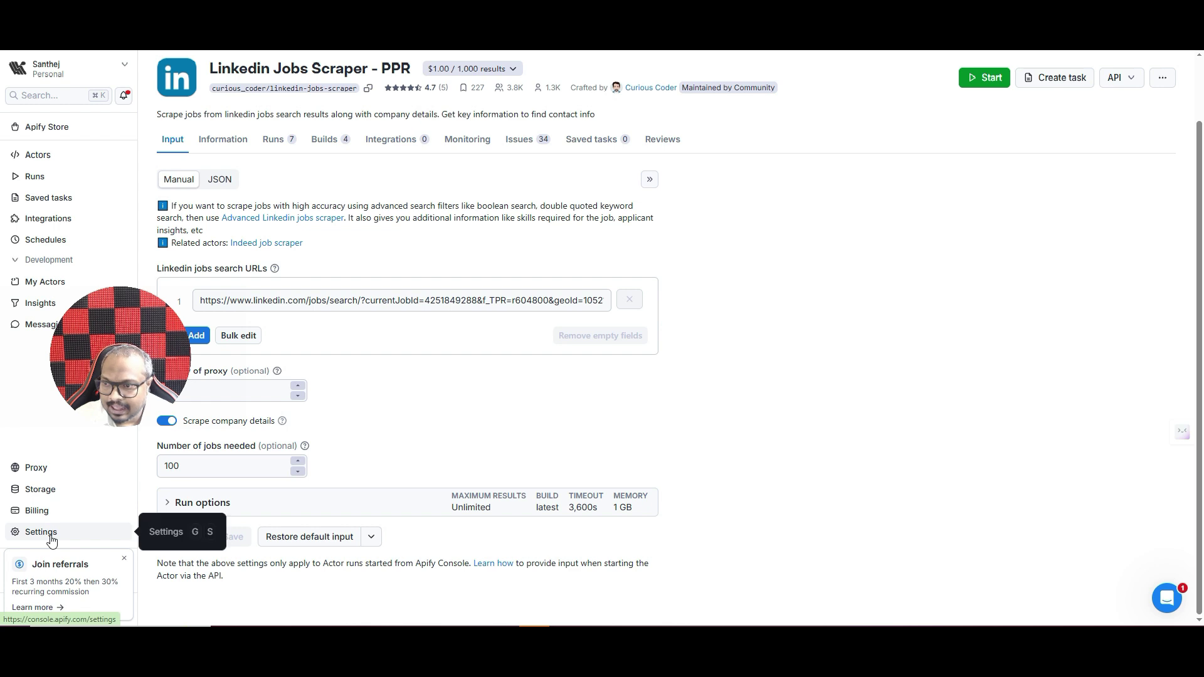
{"action": "left_click", "coordinate": [1114, 77]}
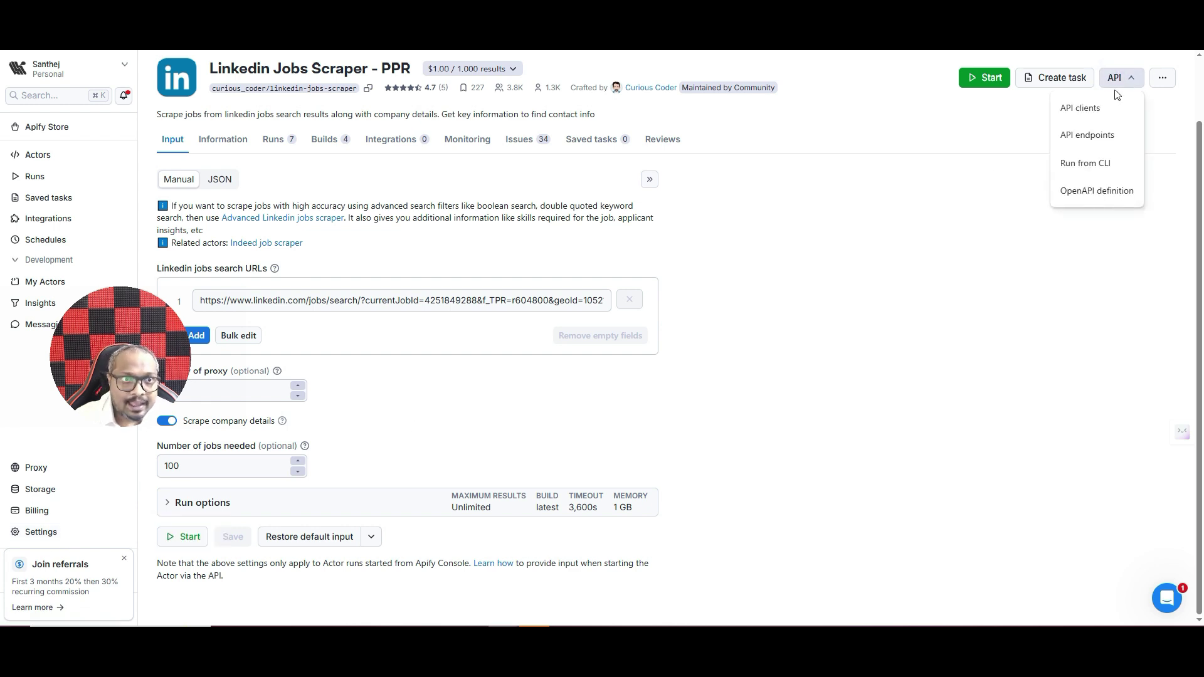
- Browse the API endpoints list for the Linkedin Jobs Scraper - PPR actor, then close it
{"action": "left_click", "coordinate": [1087, 135]}
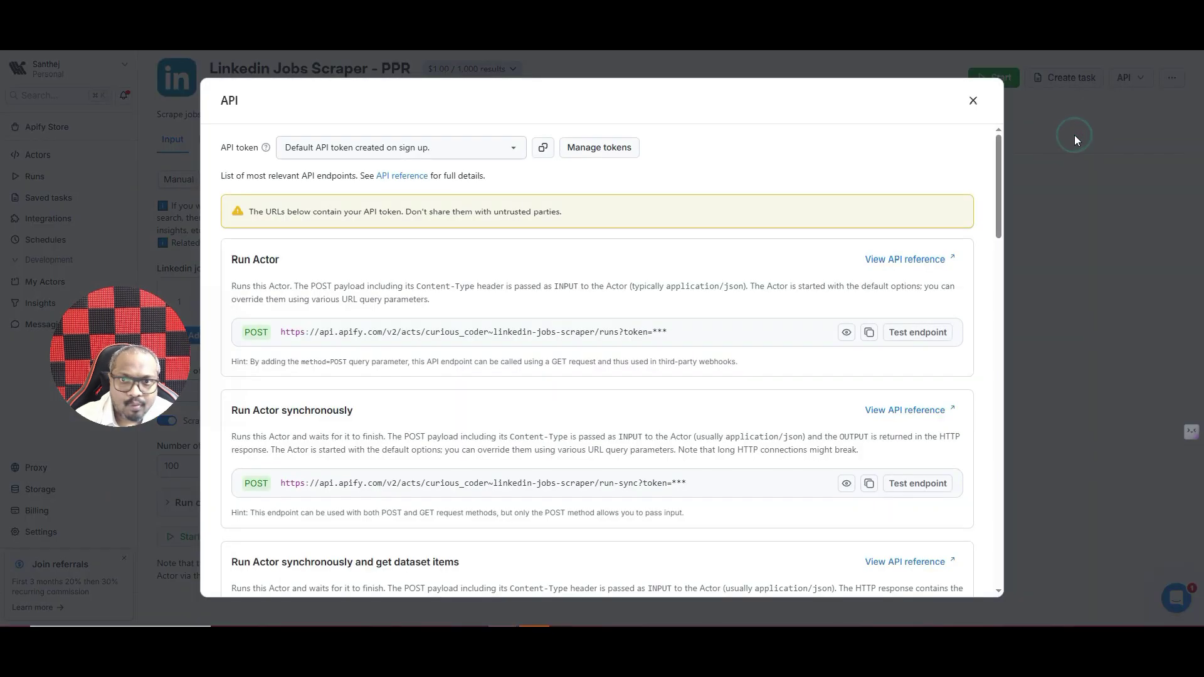
{"action": "scroll", "coordinate": [360, 300], "scroll_direction": "down", "scroll_amount": 3}
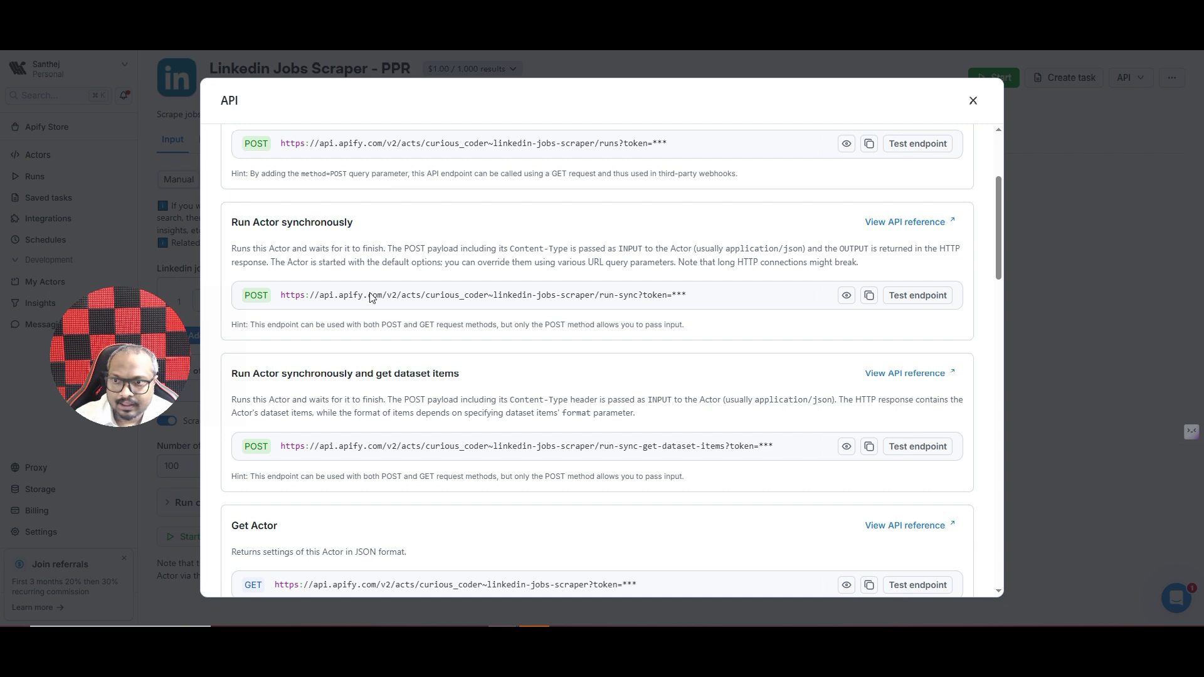
{"action": "scroll", "coordinate": [312, 335], "scroll_direction": "down", "scroll_amount": 1}
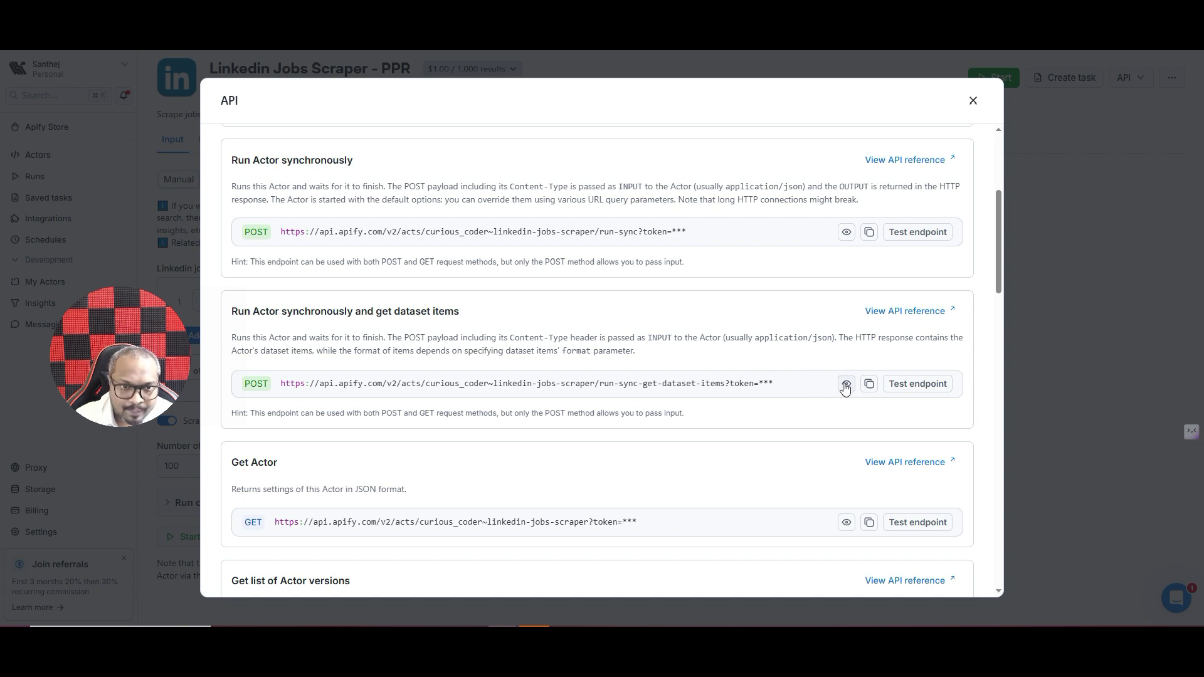
{"action": "left_click", "coordinate": [1094, 327]}
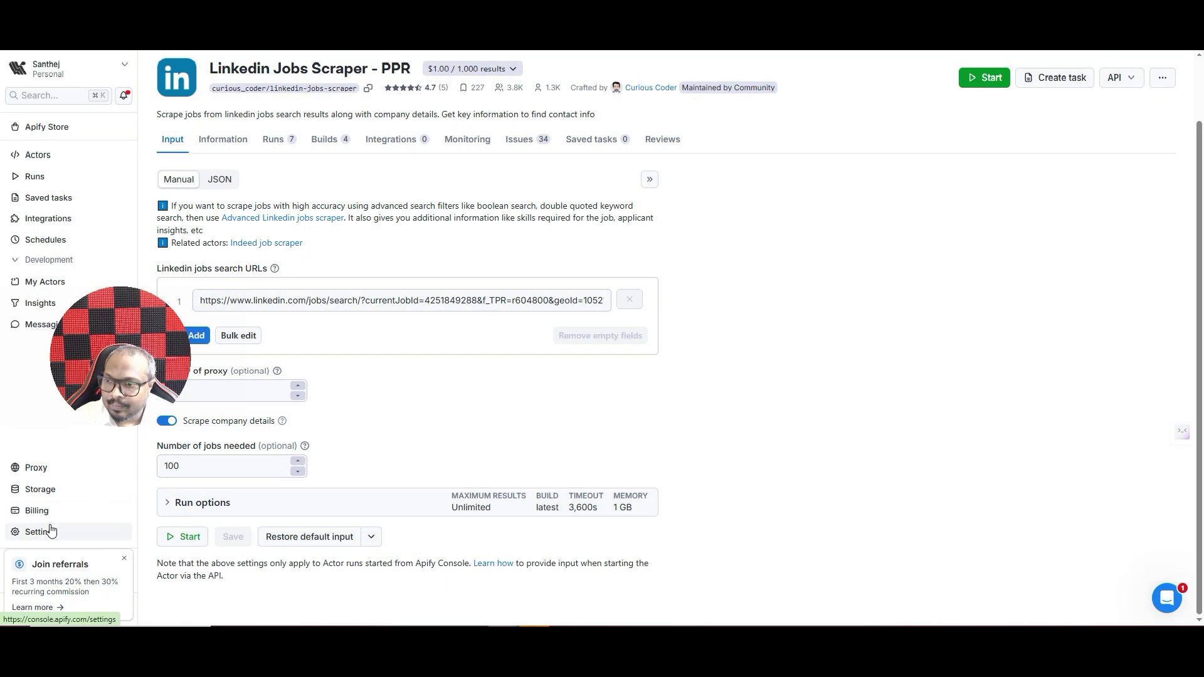
- Check the account's API tokens under Settings > API & Integrations, then return to the actor page
{"action": "left_click", "coordinate": [49, 531]}
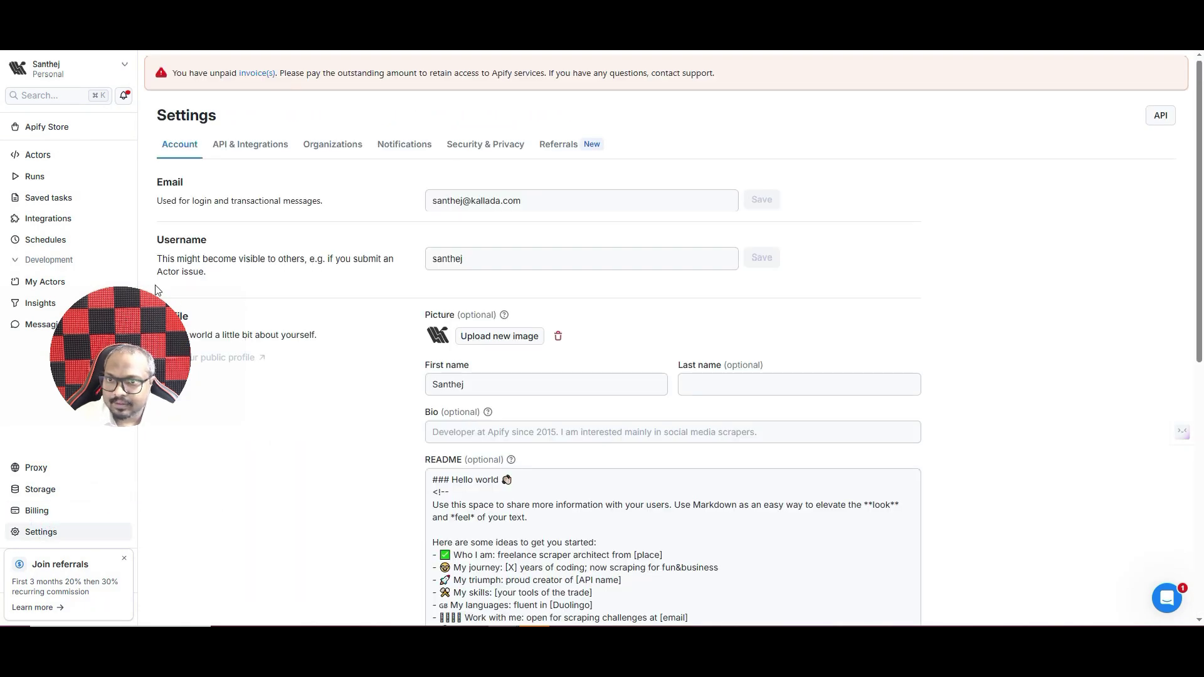
{"action": "left_click", "coordinate": [270, 142]}
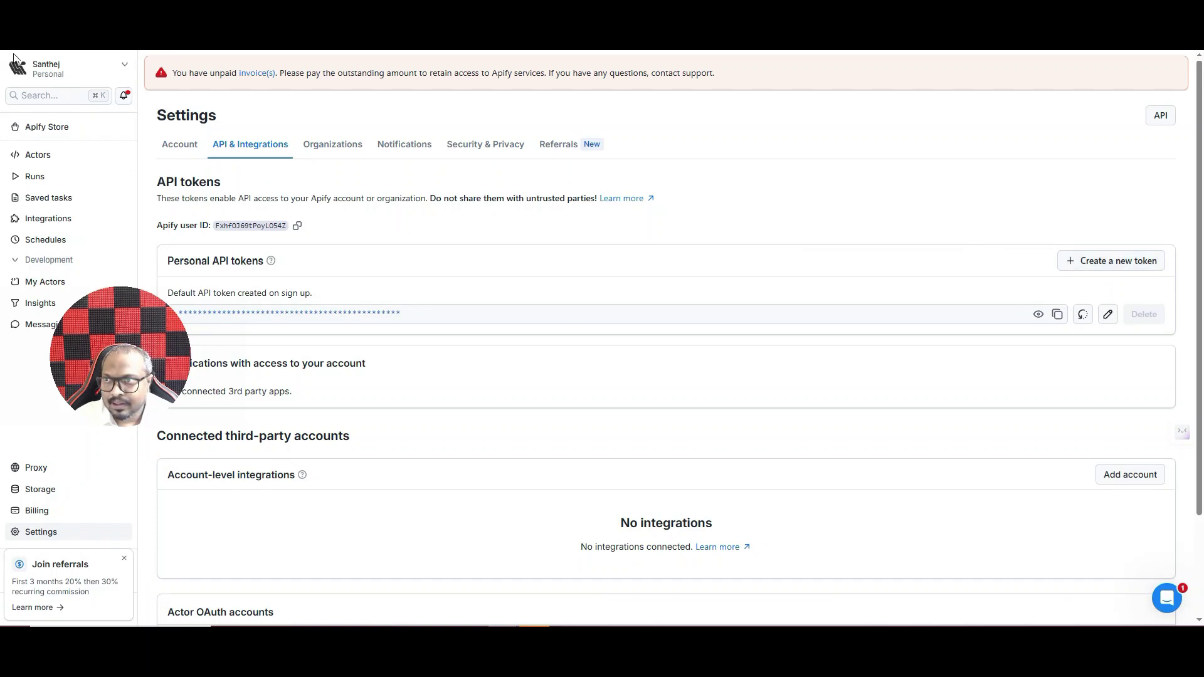
{"action": "key", "text": "alt+Left"}
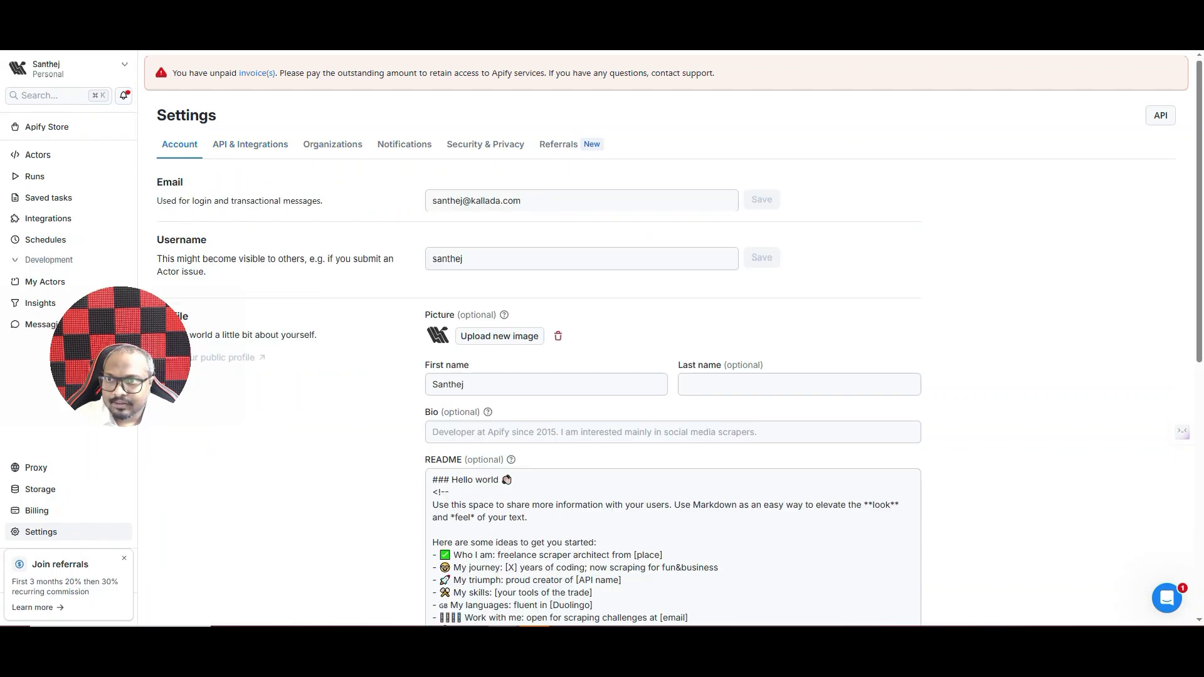
{"action": "key", "text": "alt+Left"}
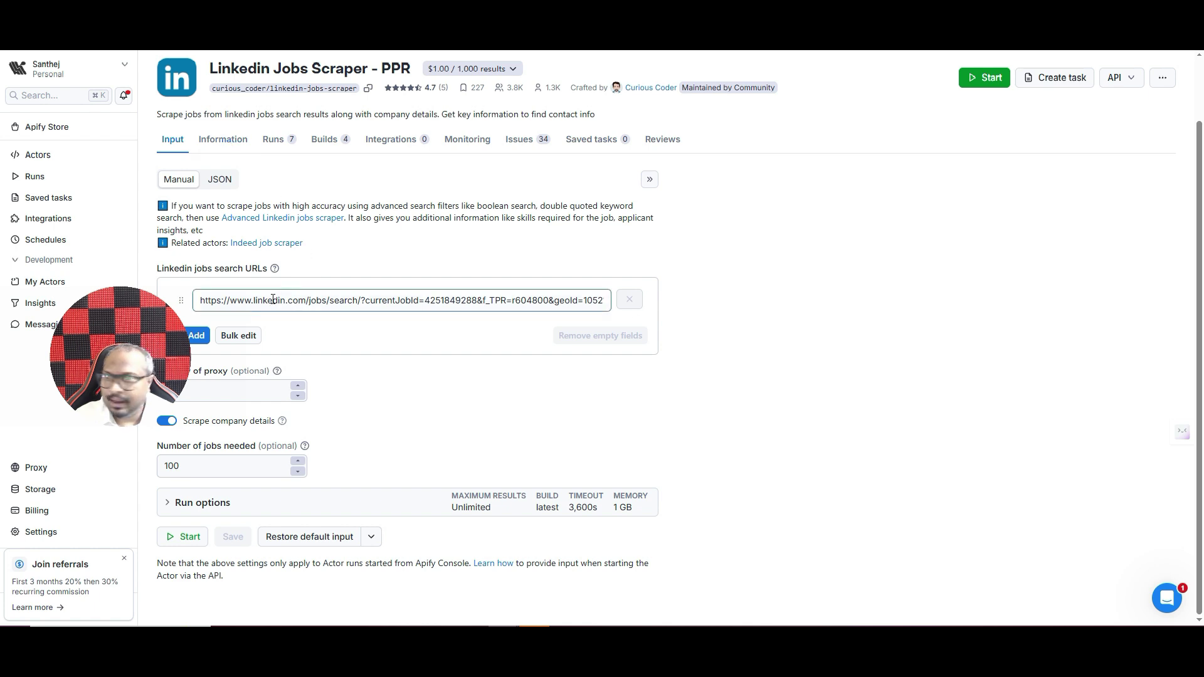
- Reopen the actor's API endpoints list from the API menu and scroll through it
{"action": "left_click", "coordinate": [1116, 78]}
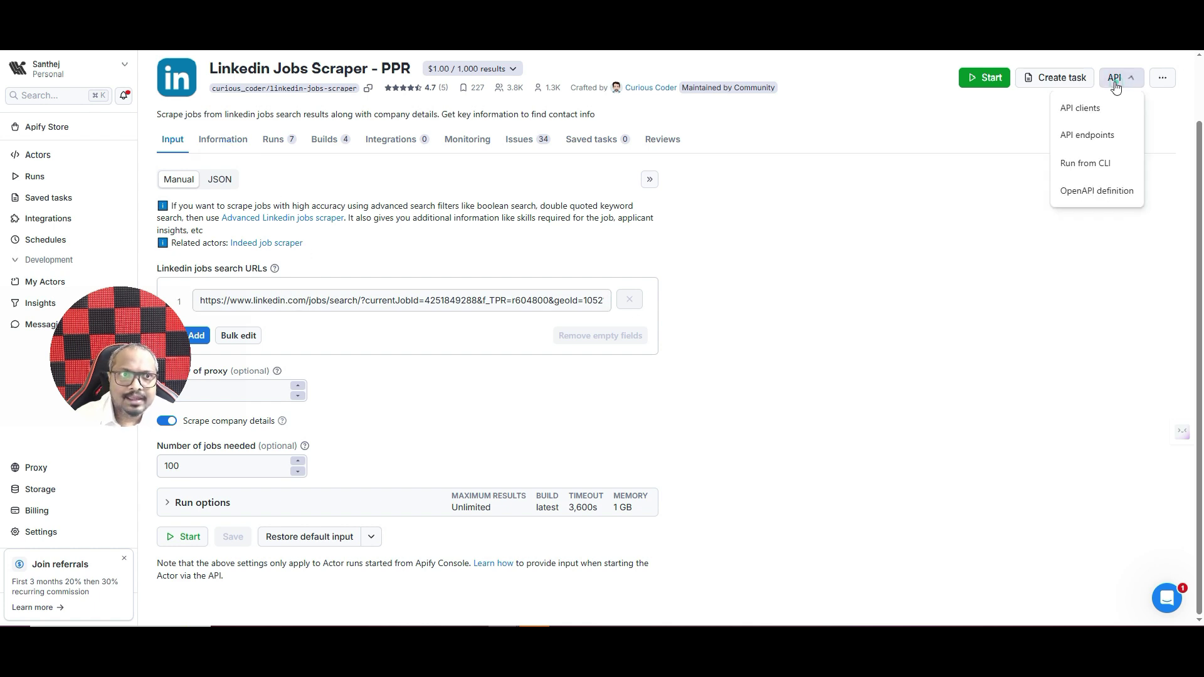
{"action": "left_click", "coordinate": [1094, 139]}
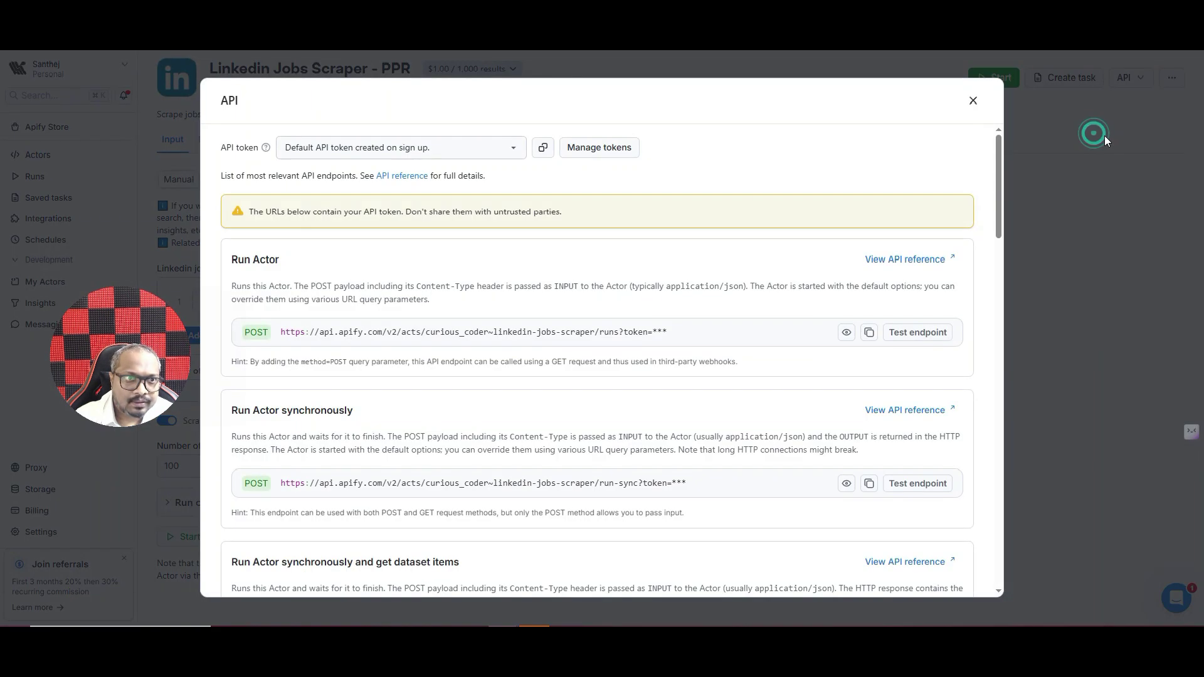
{"action": "scroll", "coordinate": [510, 296], "scroll_direction": "down", "scroll_amount": 3}
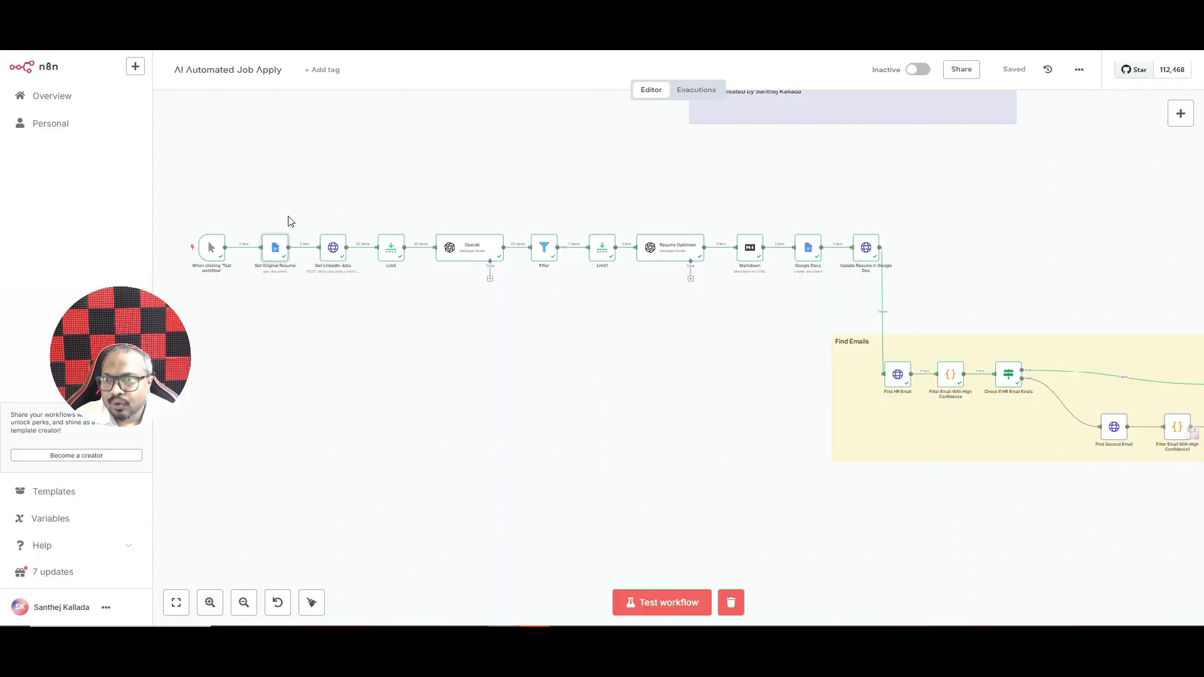
- Dismiss the 'htt' node search and open the Get LinkedIn Jobs node's request settings and output
{"action": "left_click", "coordinate": [1180, 114]}
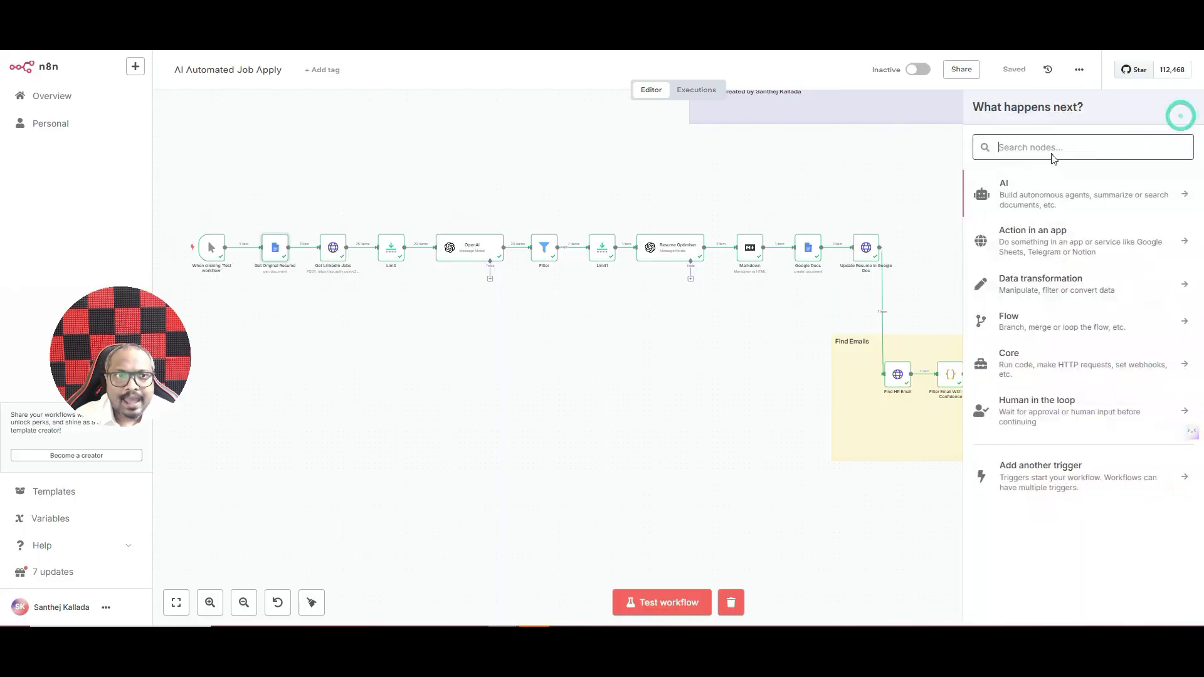
{"action": "type", "text": "htt"}
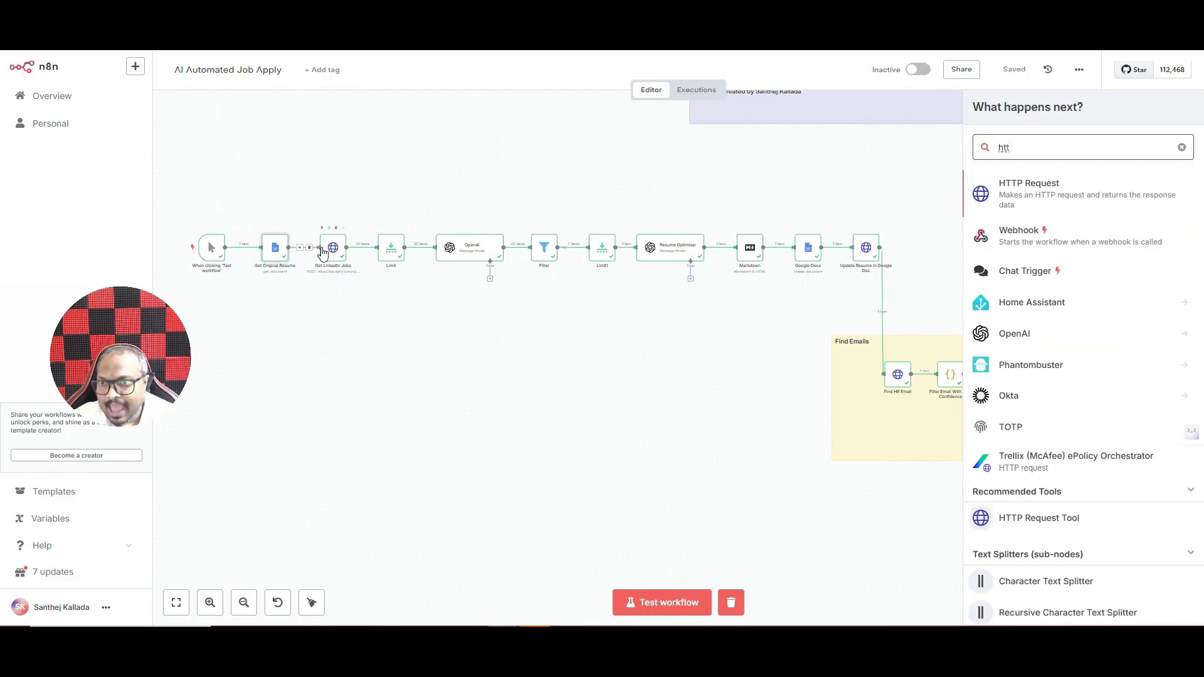
{"action": "left_click", "coordinate": [419, 338]}
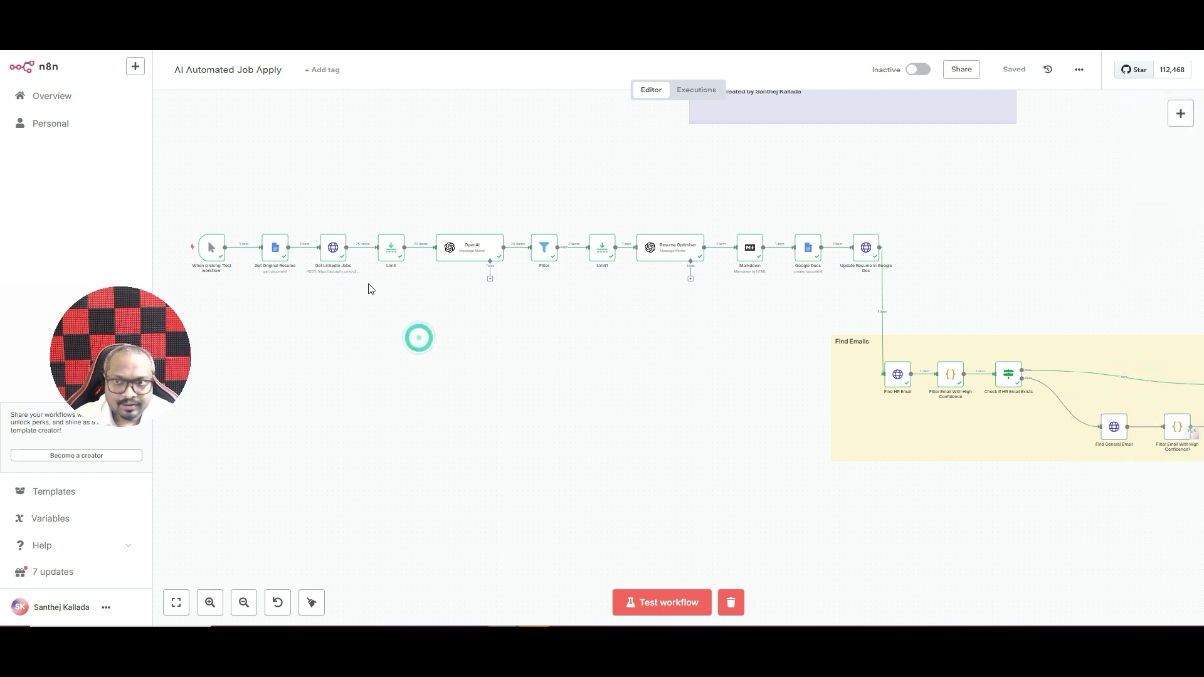
{"action": "left_click", "coordinate": [333, 250]}
{"action": "double_click", "coordinate": [332, 250]}
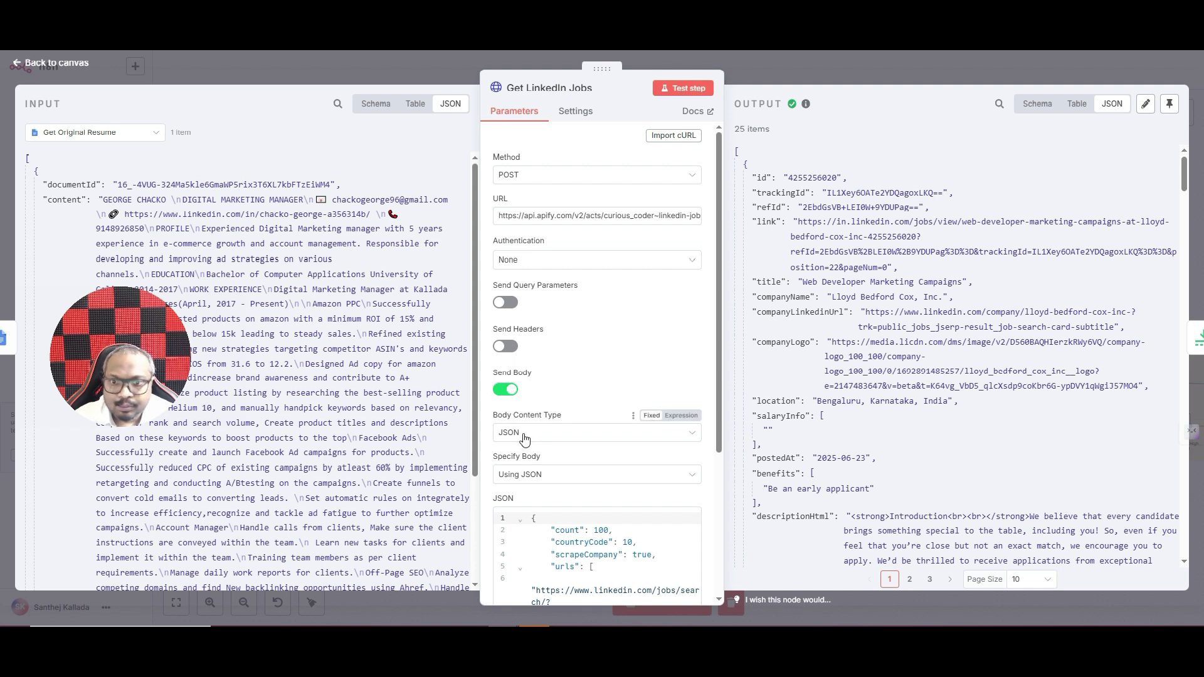
- Display the Linkedin Jobs Scraper - PPR input as JSON in Apify Console
{"action": "scroll", "coordinate": [525, 439], "scroll_direction": "down", "scroll_amount": 3}
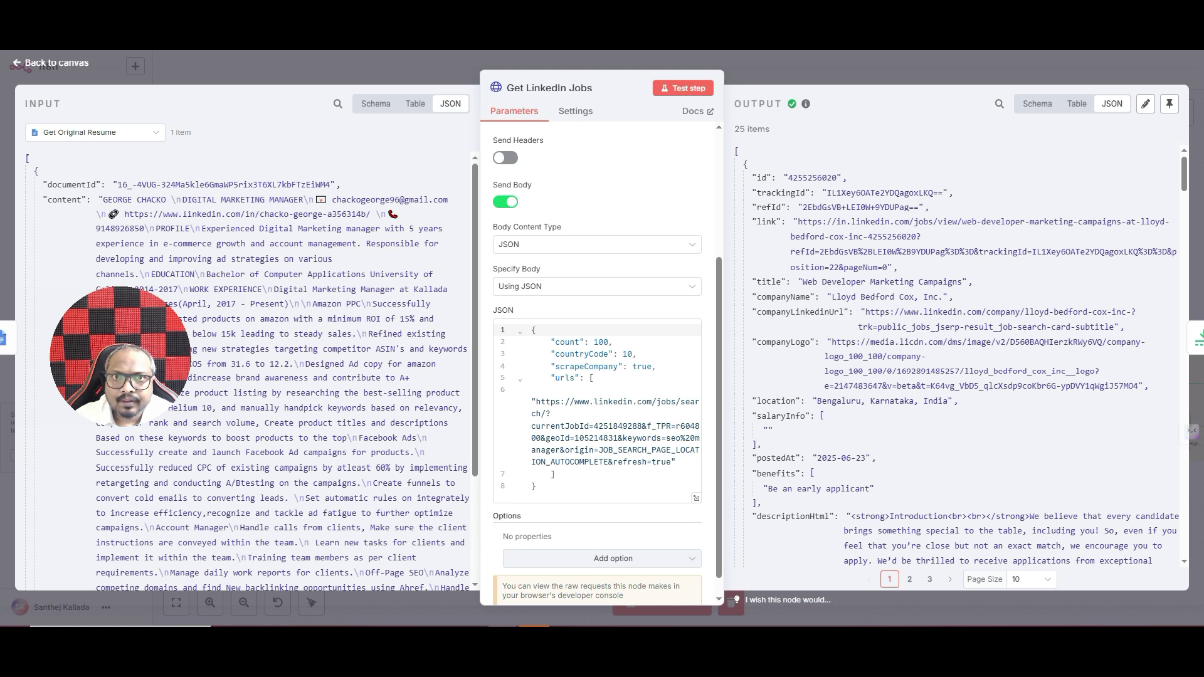
{"action": "key", "text": "ctrl+Tab"}
{"action": "left_click_drag", "start_coordinate": [134, 318], "coordinate": [1062, 506]}
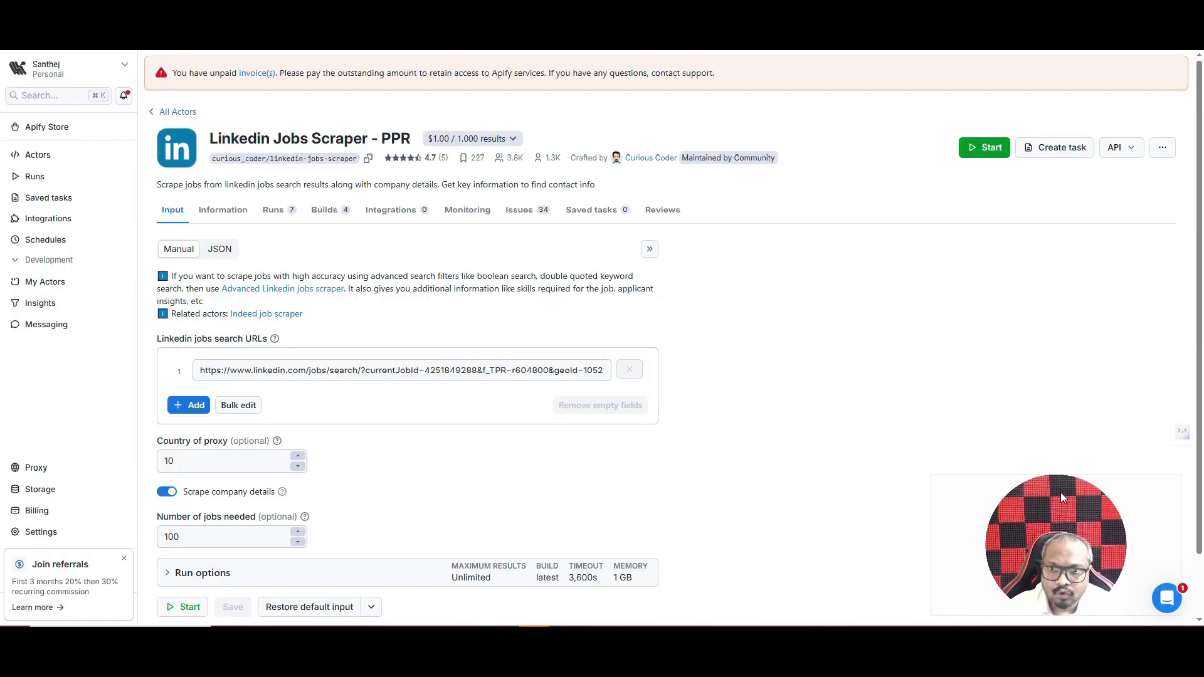
{"action": "left_click", "coordinate": [220, 249]}
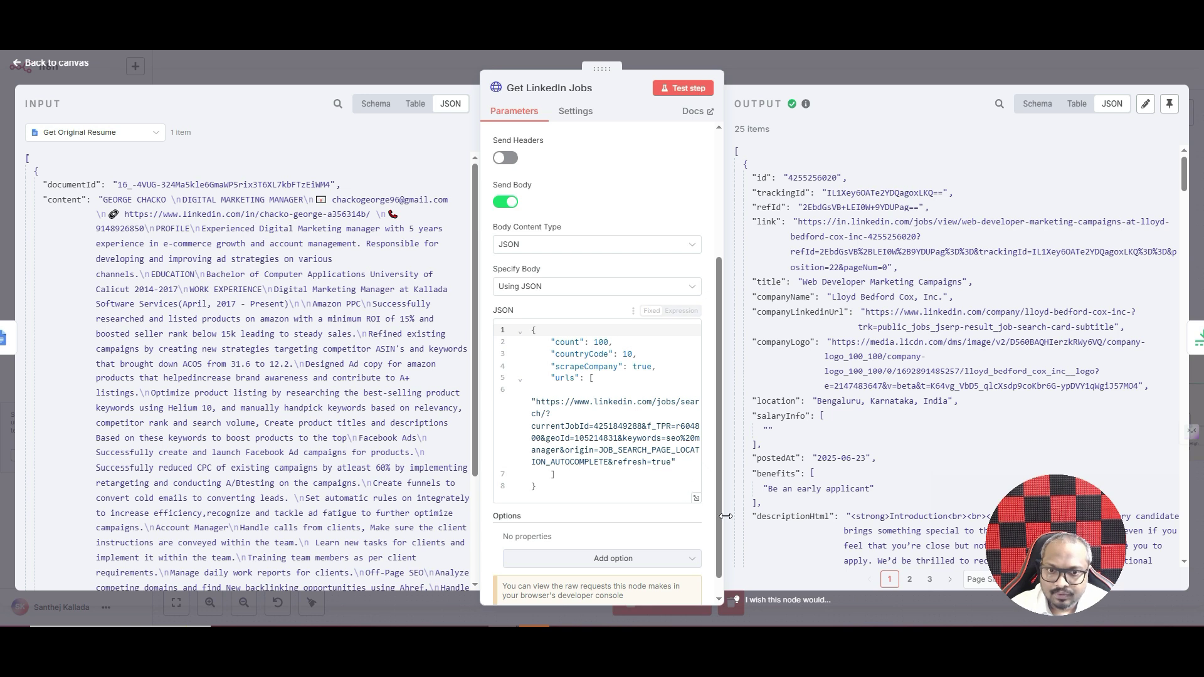
- Enlarge the Get LinkedIn Jobs JSON request body to compare, then return to Apify's JSON input
{"action": "left_click", "coordinate": [697, 499]}
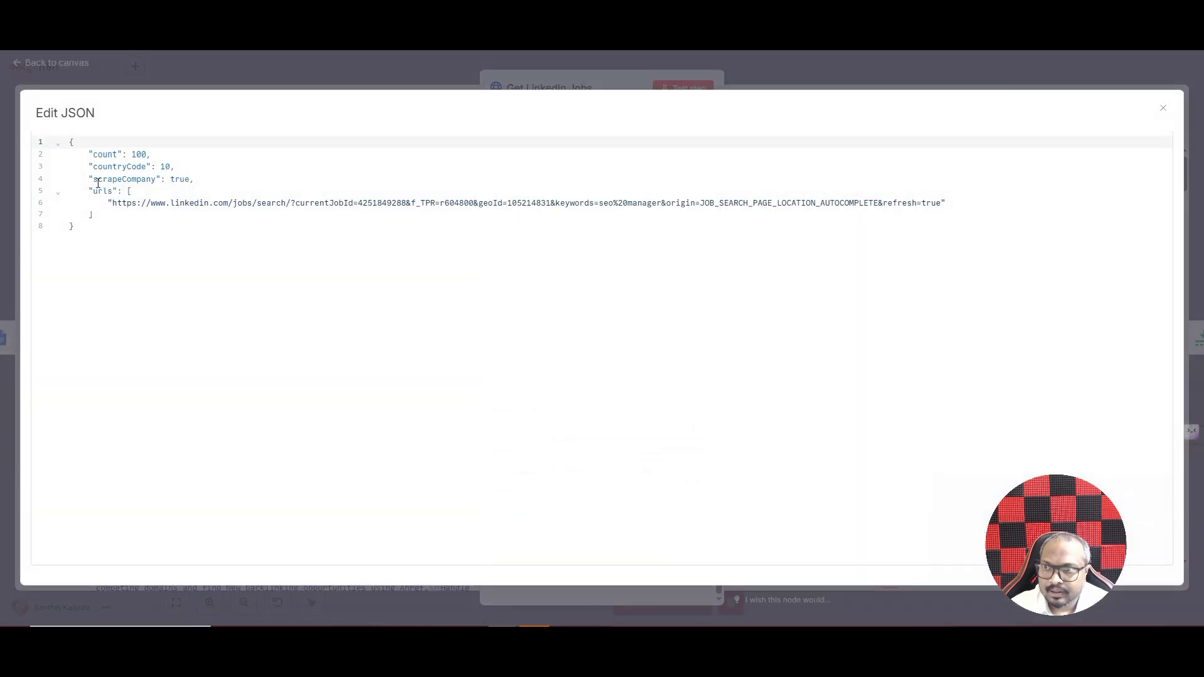
{"action": "left_click", "coordinate": [357, 65]}
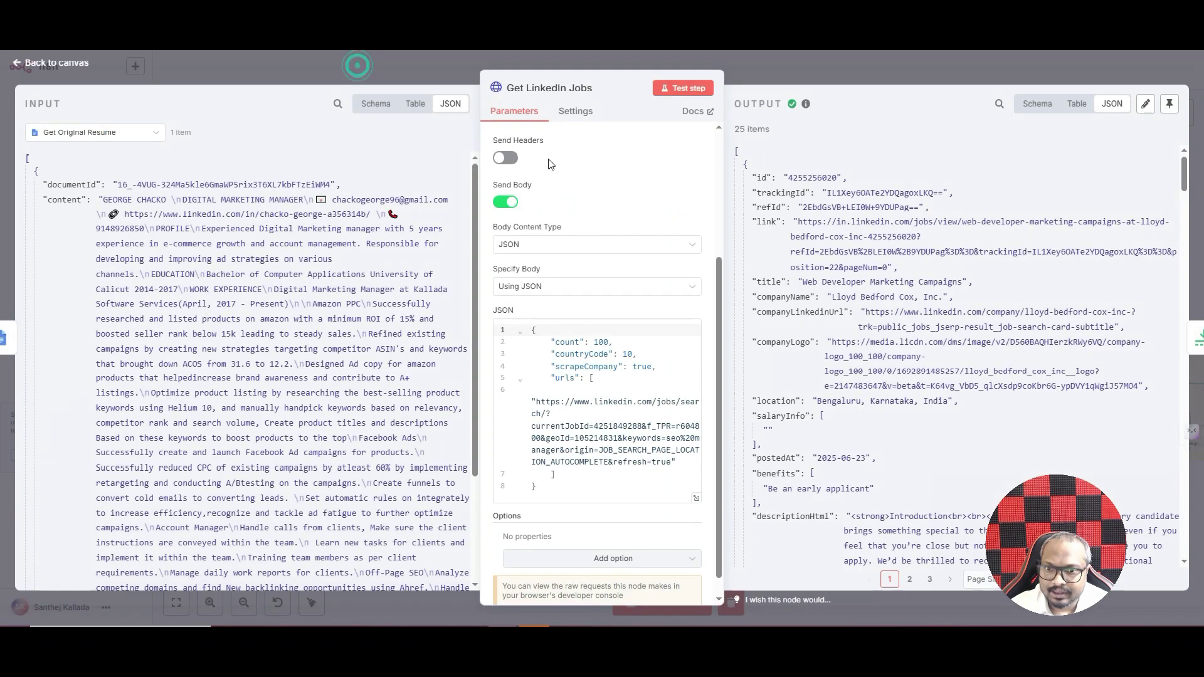
{"action": "scroll", "coordinate": [602, 410], "scroll_direction": "down", "scroll_amount": 1}
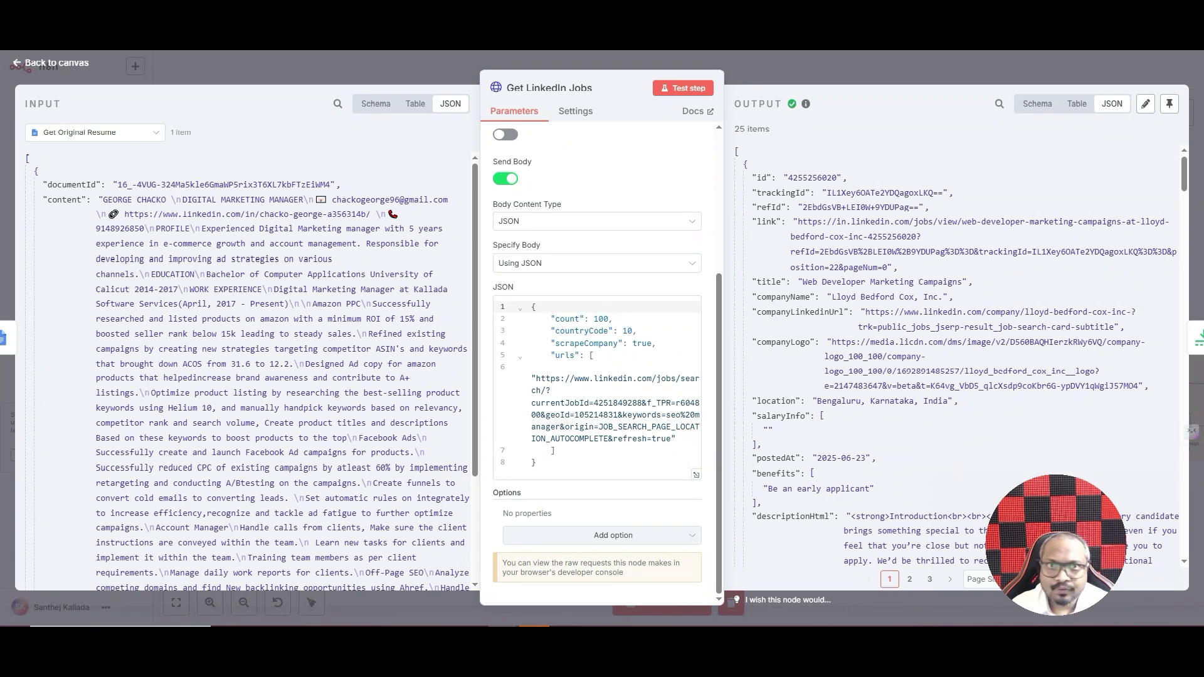
{"action": "left_click", "coordinate": [721, 34]}
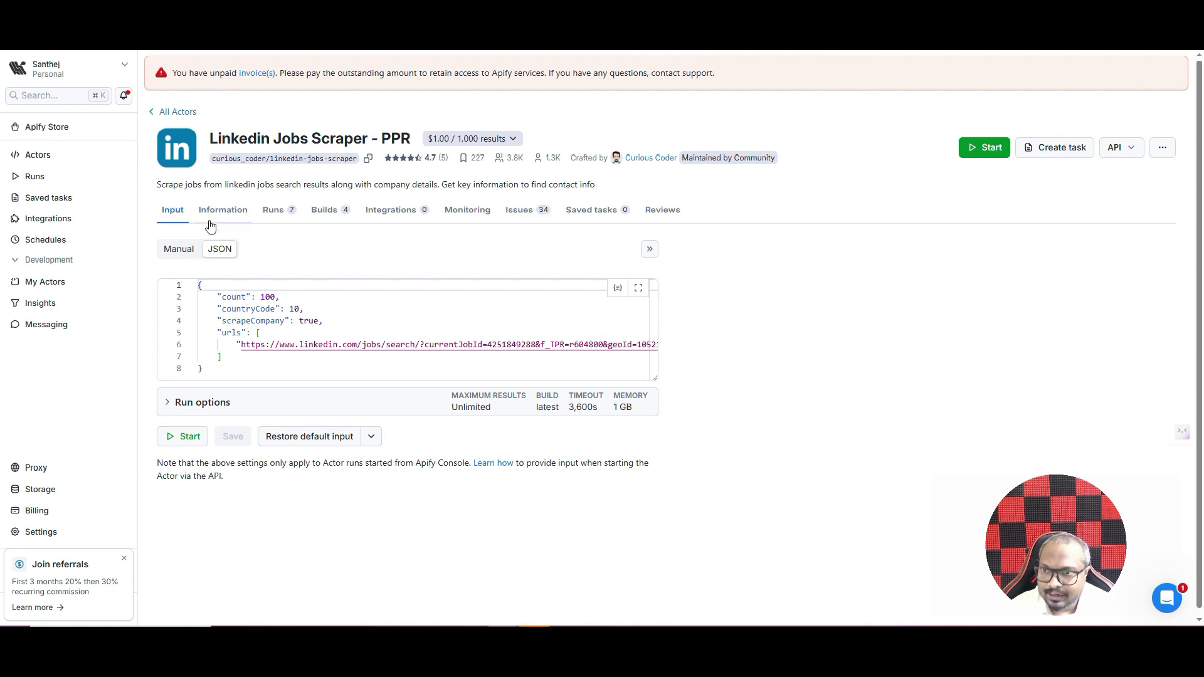
- Switch the Apify scraper input back to Manual form view and return to n8n's Get LinkedIn Jobs node
{"action": "left_click", "coordinate": [181, 249]}
{"action": "scroll", "coordinate": [232, 326], "scroll_direction": "down", "scroll_amount": 1}
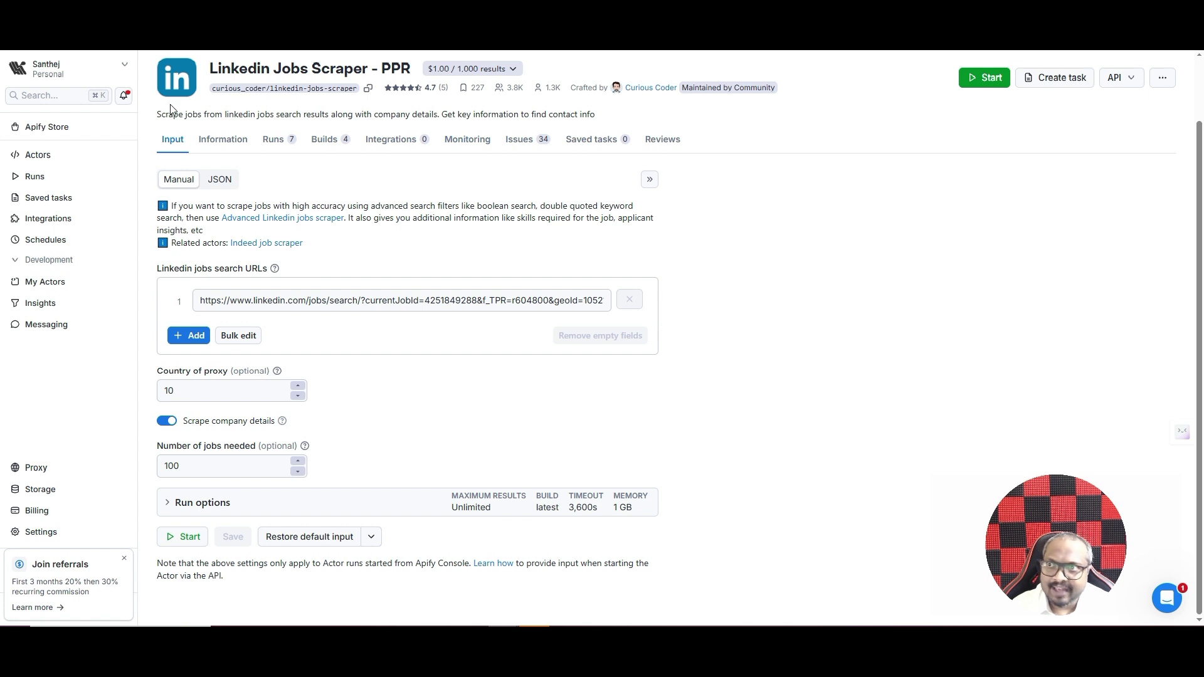
{"action": "key", "text": "ctrl+Tab"}
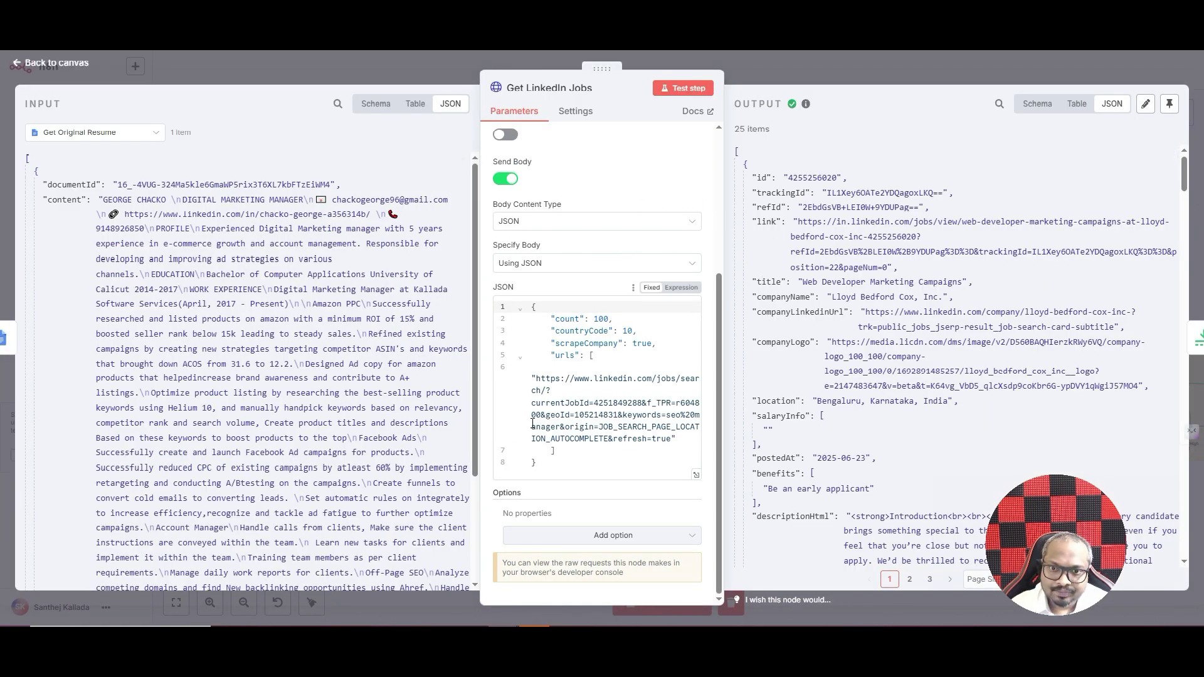
- Search for 'limi' and confirm the Limit node's Max Items value of 20
{"action": "left_click", "coordinate": [300, 59]}
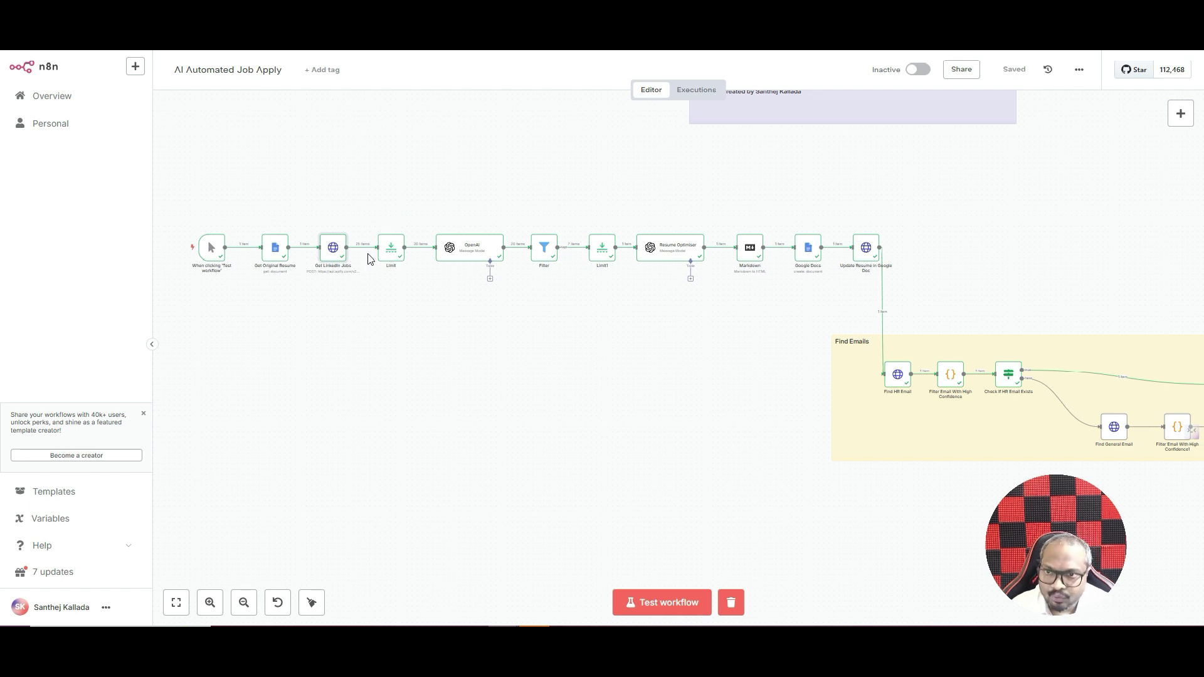
{"action": "left_click", "coordinate": [1178, 114]}
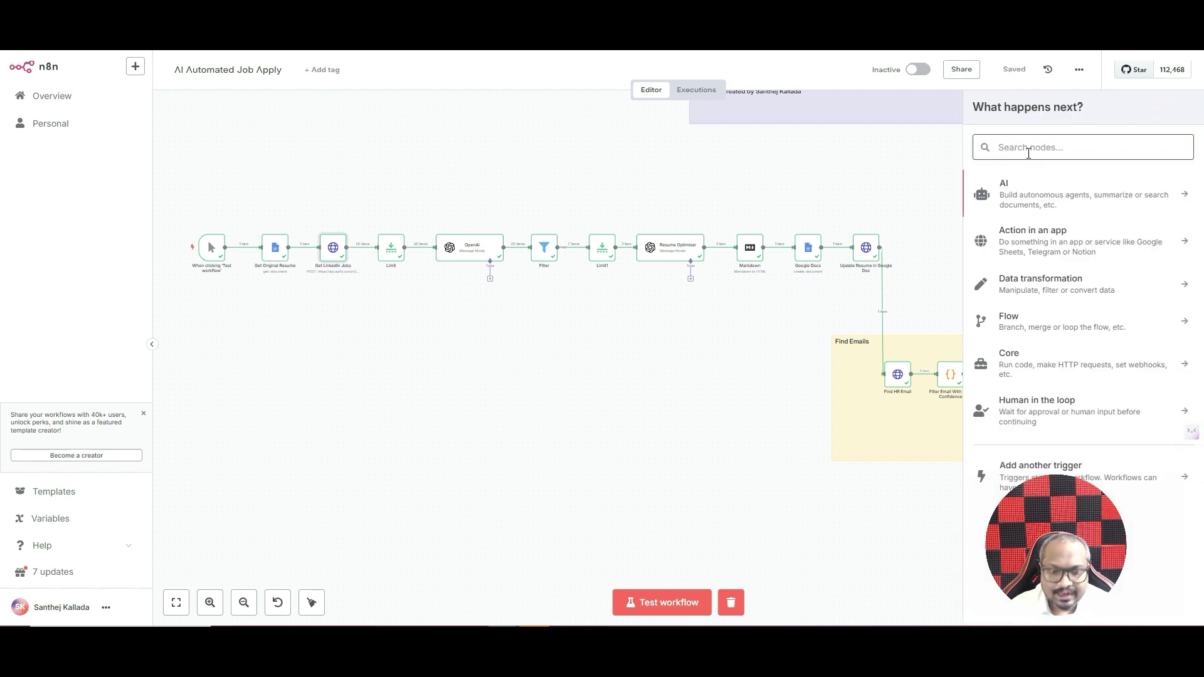
{"action": "type", "text": "limi"}
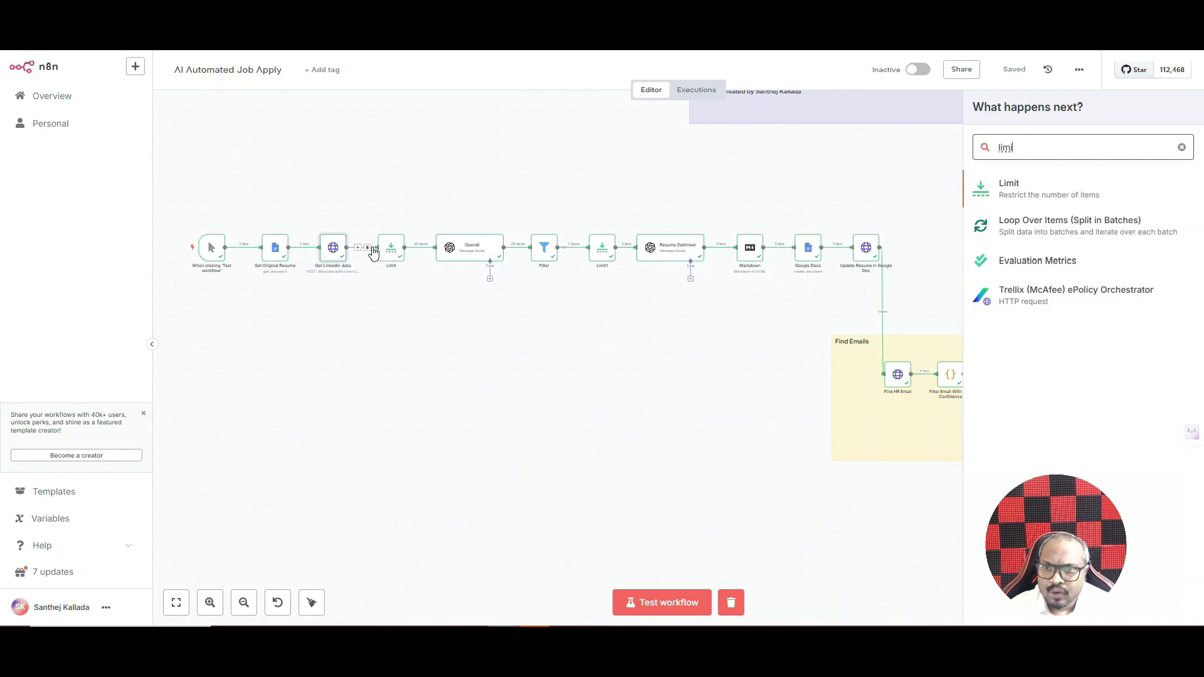
{"action": "key", "text": "Return"}
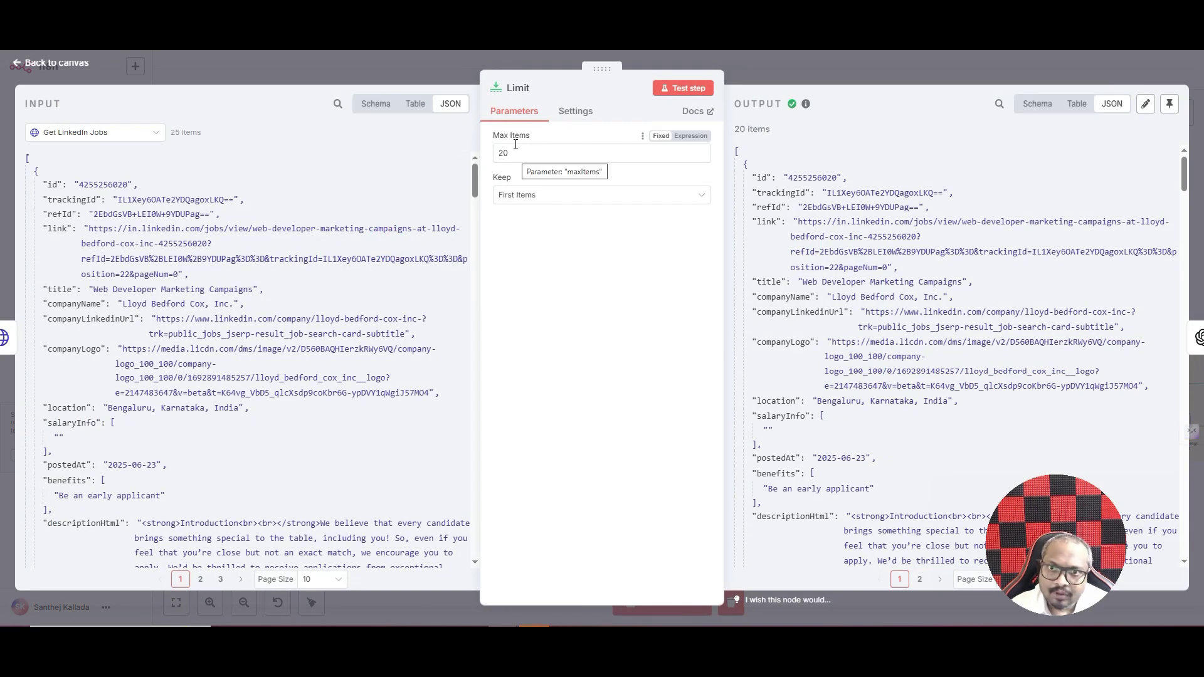
{"action": "left_click", "coordinate": [514, 154]}
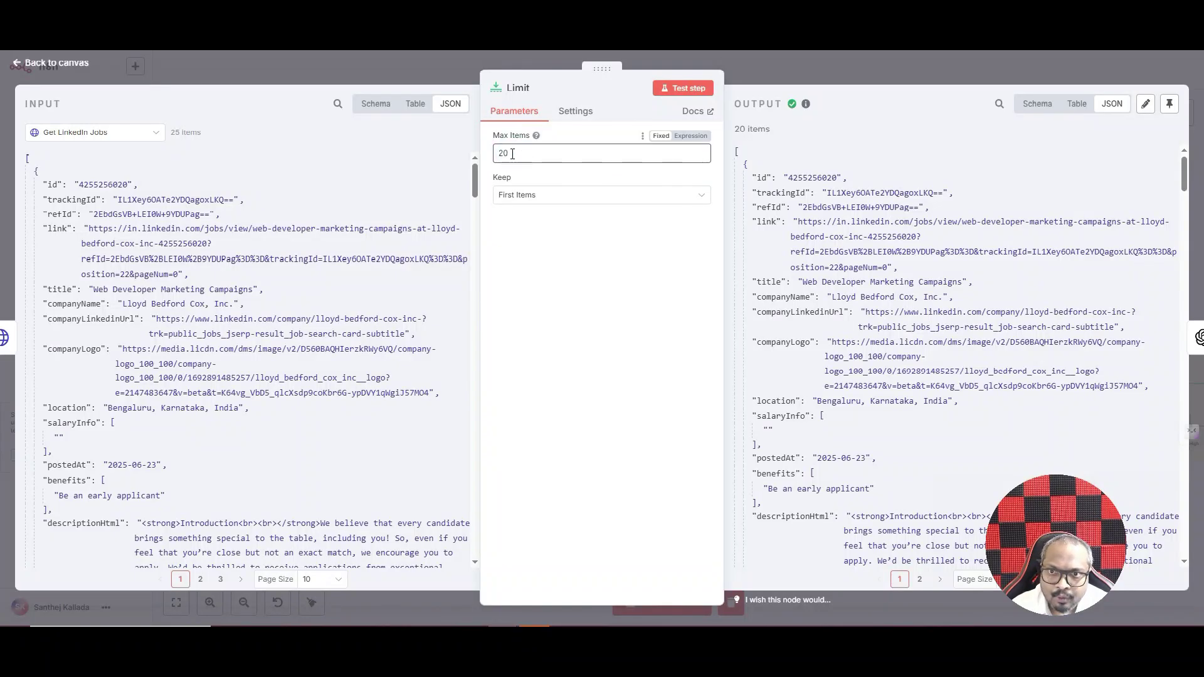
{"action": "left_click", "coordinate": [690, 88]}
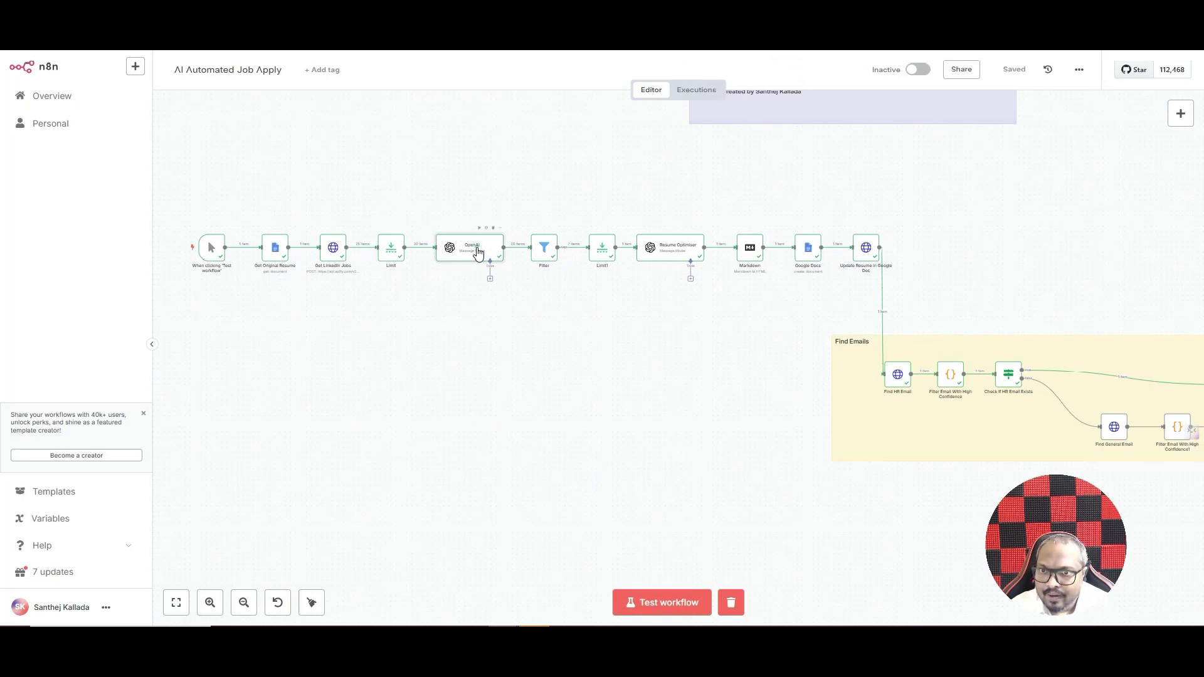
- Glance at the OpenAI node, then search 'openai' to list actions like 'Message a model'
{"action": "double_click", "coordinate": [475, 252]}
{"action": "left_click", "coordinate": [803, 68]}
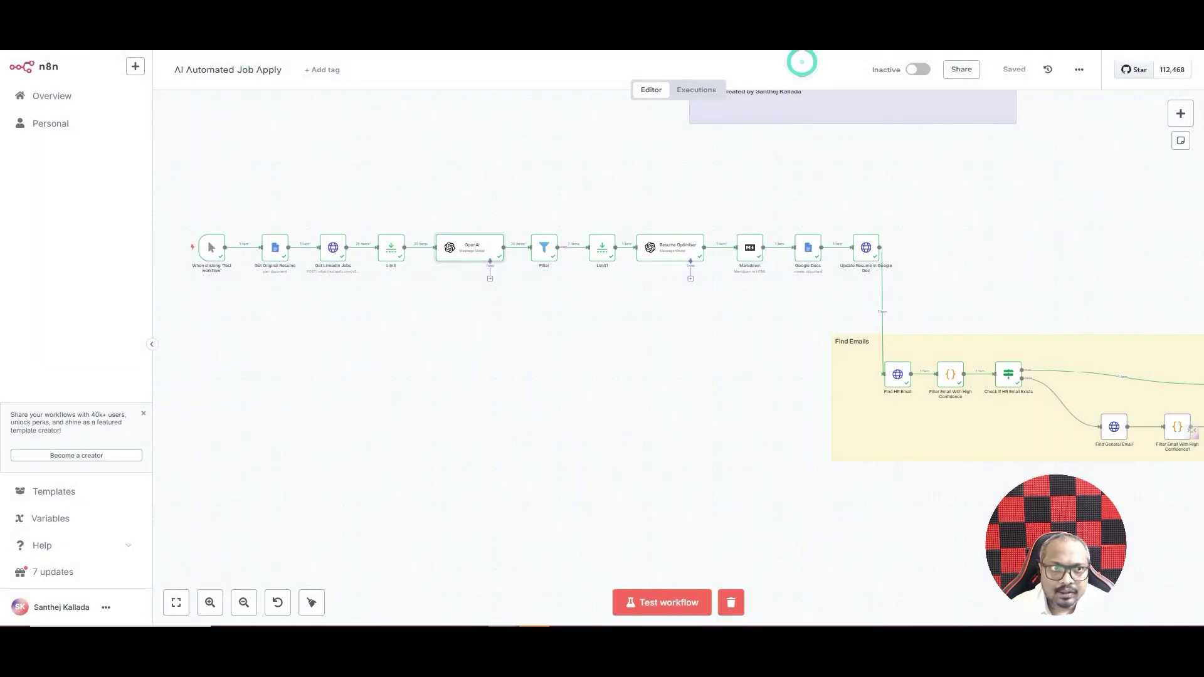
{"action": "left_click", "coordinate": [1180, 113]}
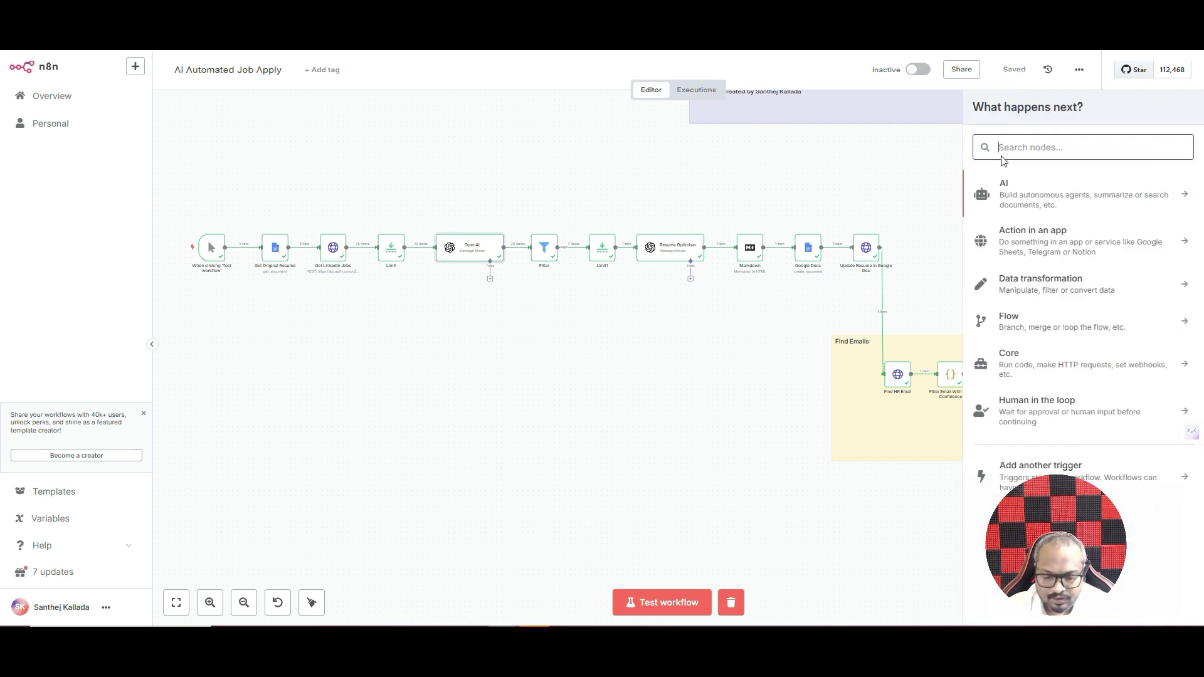
{"action": "type", "text": "openai"}
{"action": "left_click", "coordinate": [1014, 186]}
- Open the canvas OpenAI node showing Text › Message a Model with GPT-4.1-MINI and the filtering prompt
{"action": "scroll", "coordinate": [1060, 245], "scroll_direction": "down", "scroll_amount": 2}
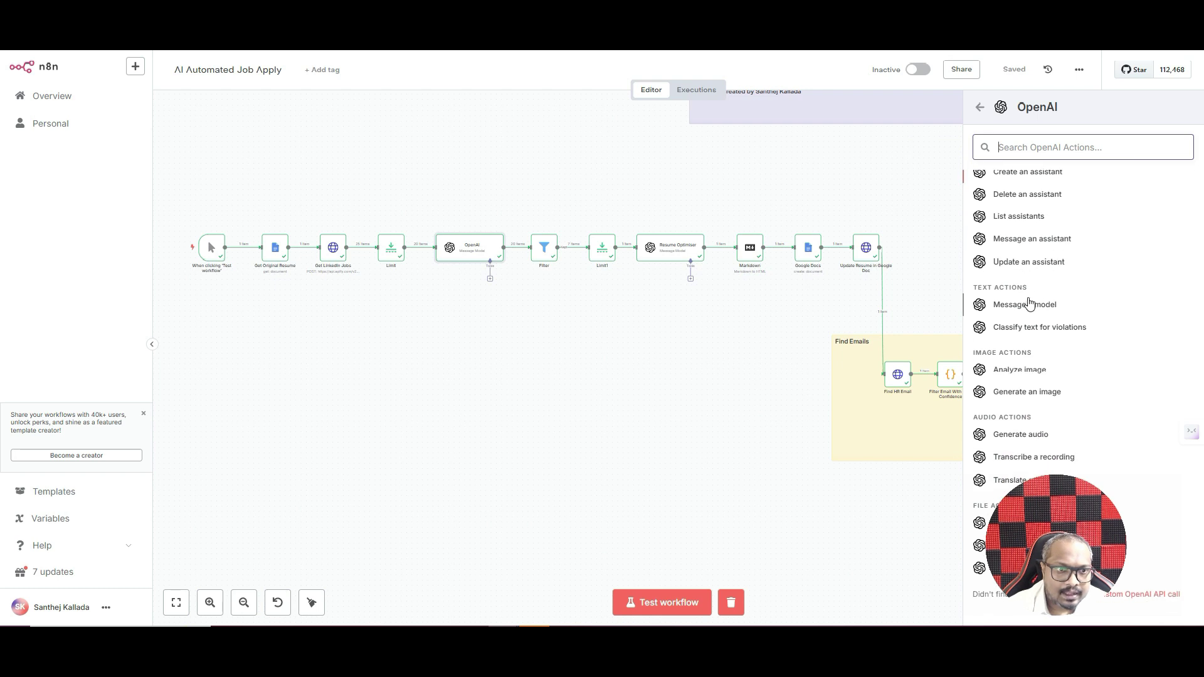
{"action": "left_click", "coordinate": [464, 247]}
{"action": "double_click", "coordinate": [464, 247]}
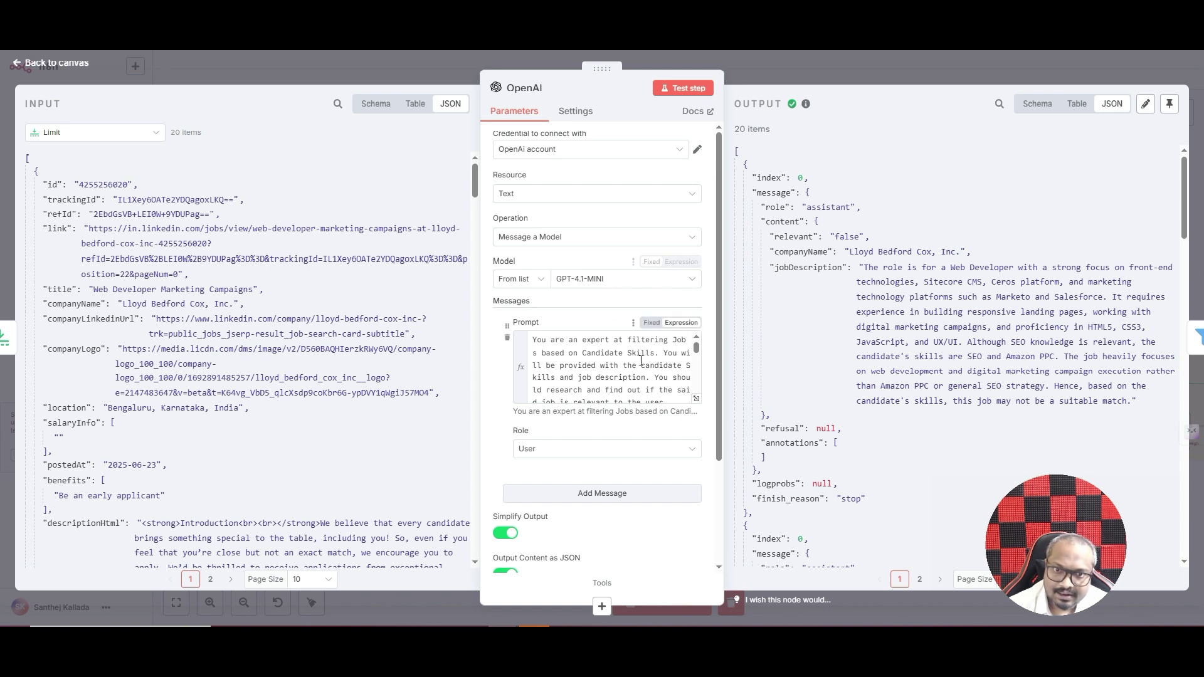
{"action": "left_click", "coordinate": [530, 151]}
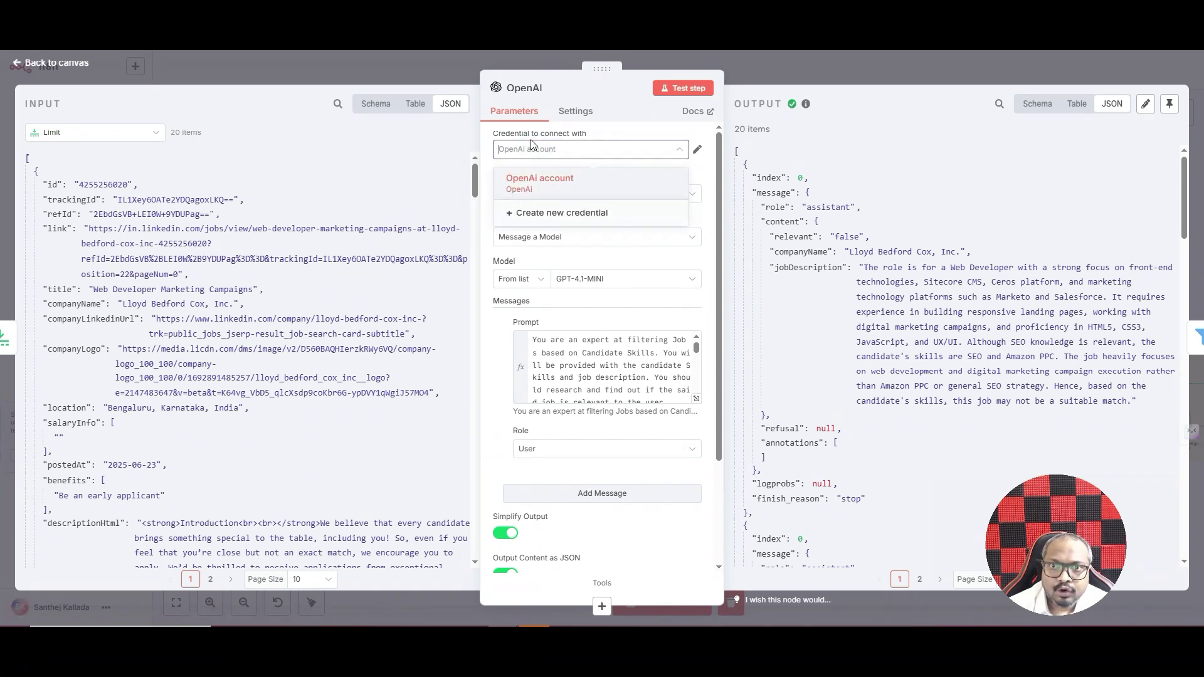
{"action": "left_click", "coordinate": [530, 212]}
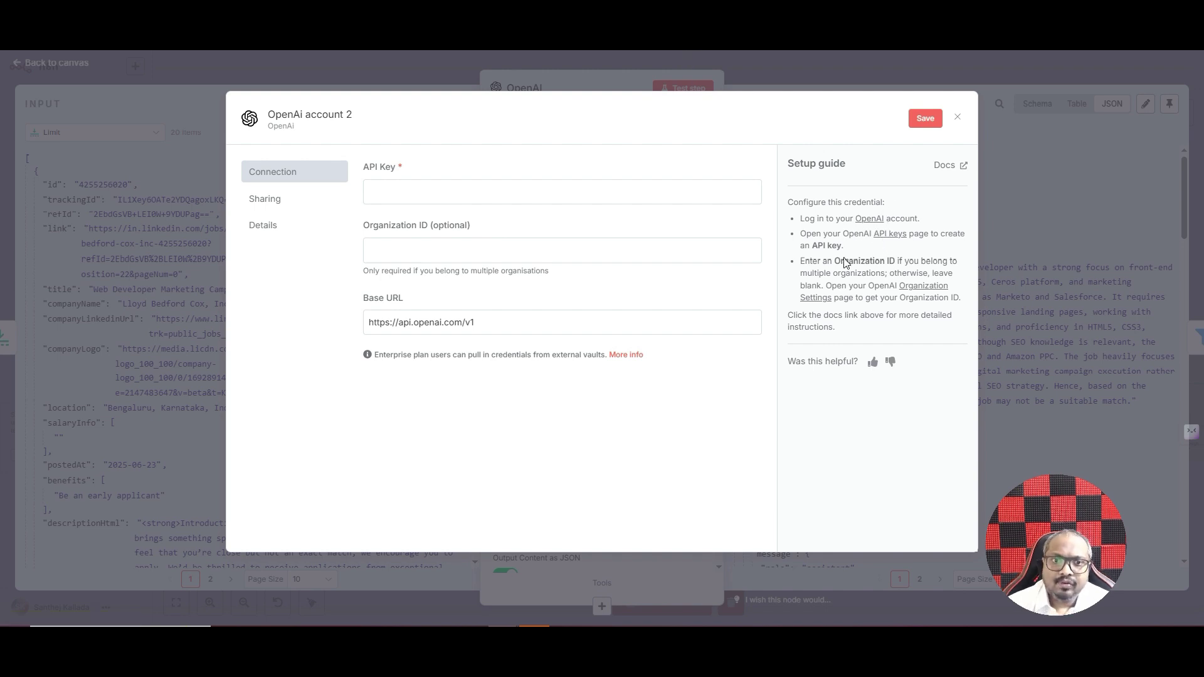
{"action": "left_click", "coordinate": [565, 77]}
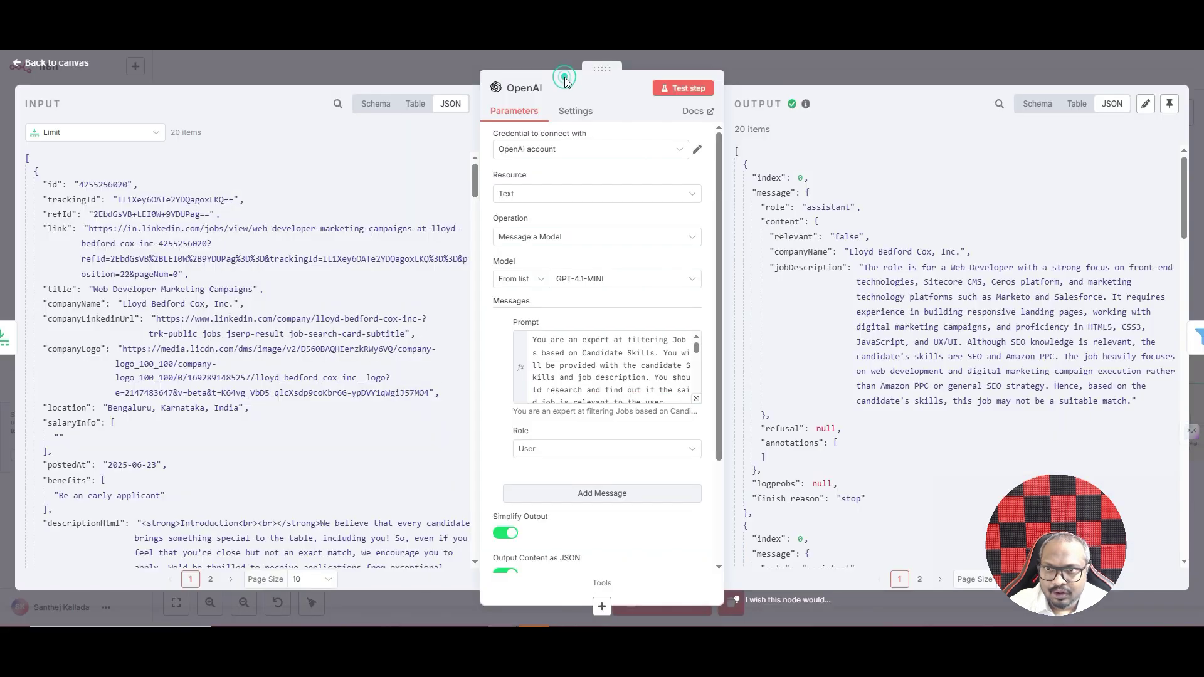
{"action": "left_click", "coordinate": [697, 399]}
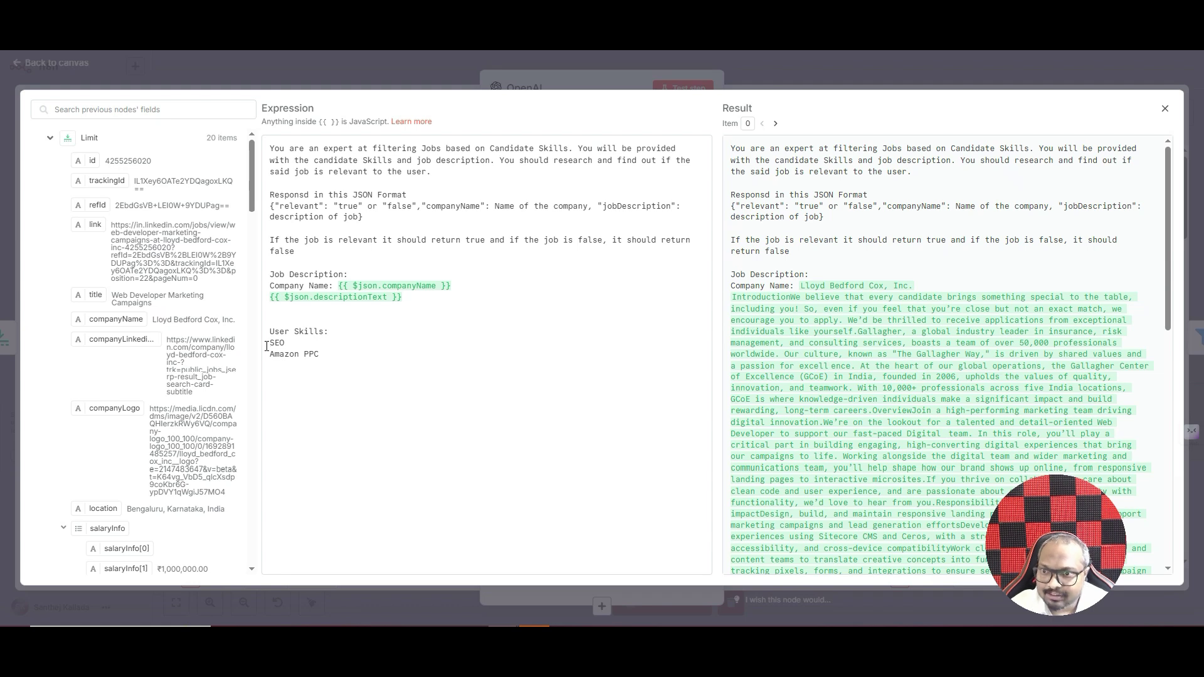
{"action": "left_click_drag", "start_coordinate": [267, 344], "coordinate": [328, 353]}
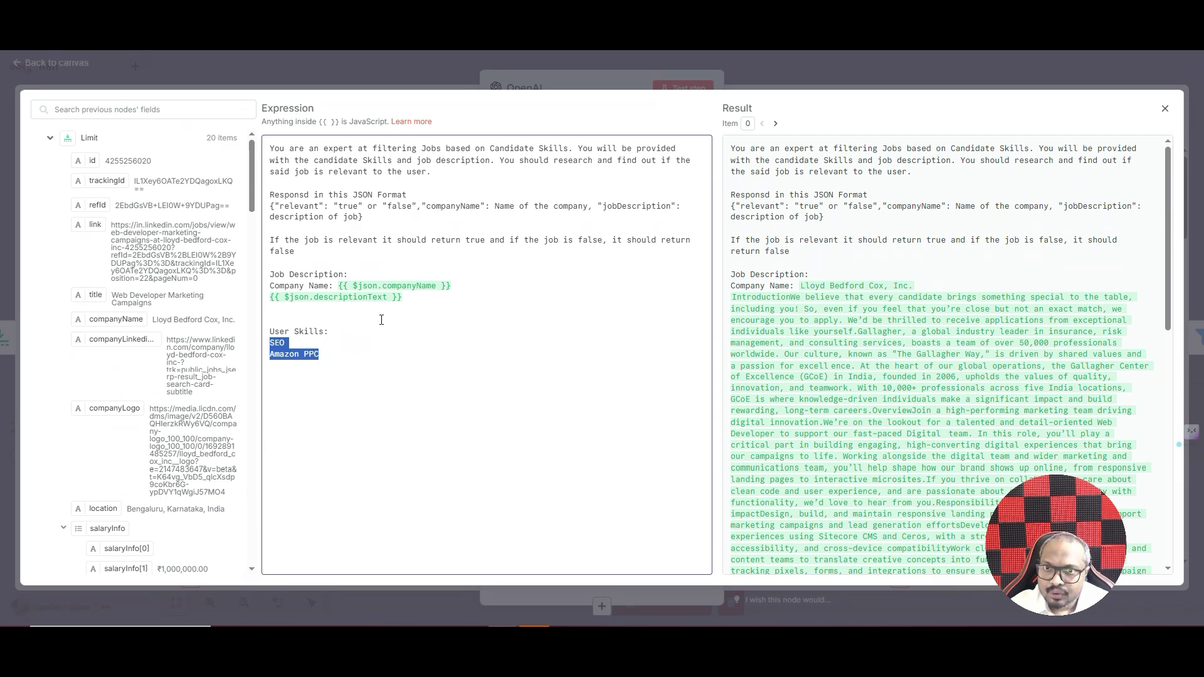
{"action": "left_click", "coordinate": [425, 84]}
{"action": "scroll", "coordinate": [762, 239], "scroll_direction": "down", "scroll_amount": 6}
{"action": "scroll", "coordinate": [761, 239], "scroll_direction": "down", "scroll_amount": 2}
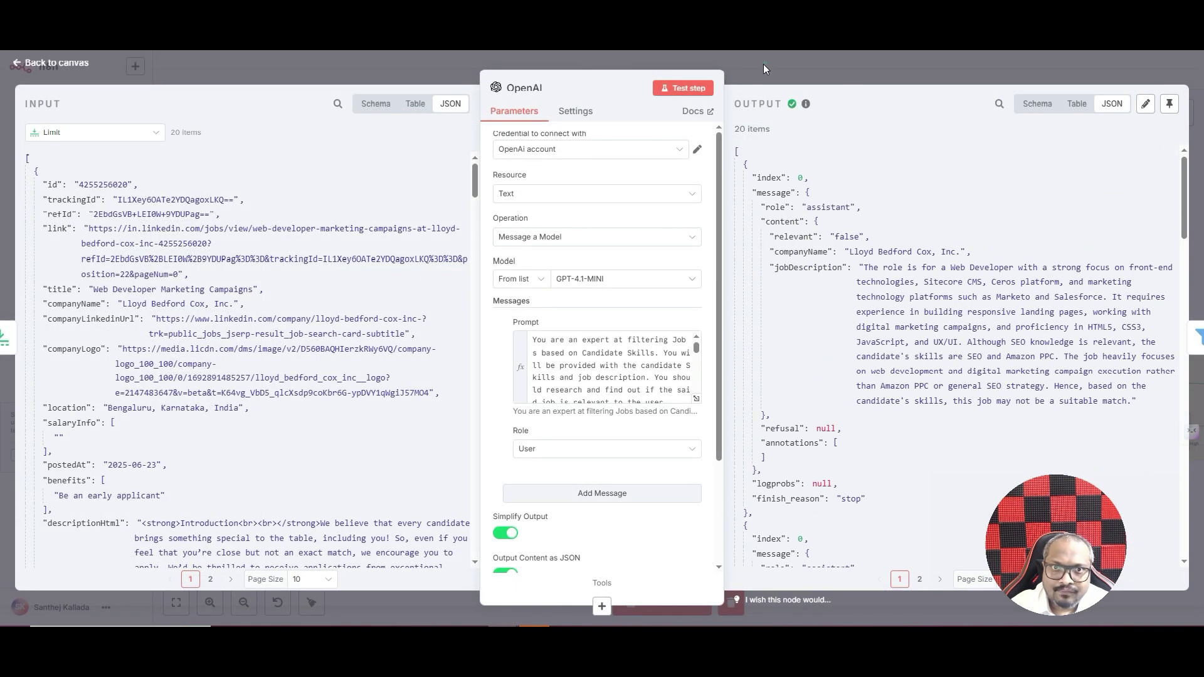
{"action": "left_click", "coordinate": [763, 64]}
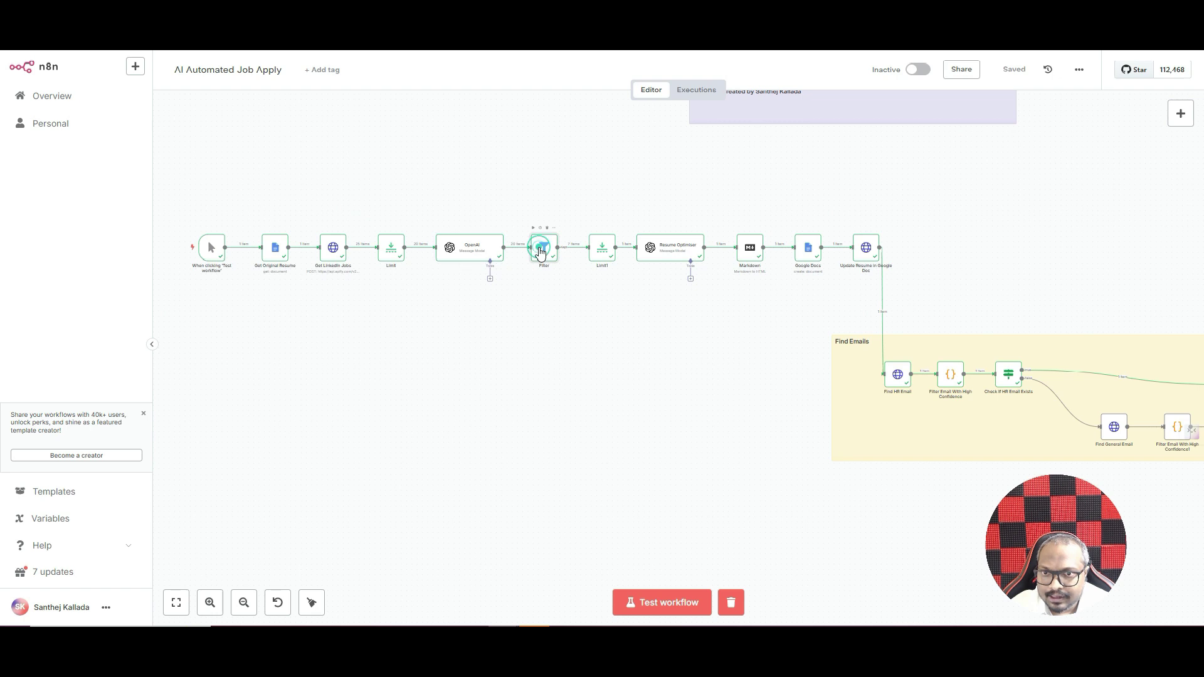
{"action": "double_click", "coordinate": [542, 251]}
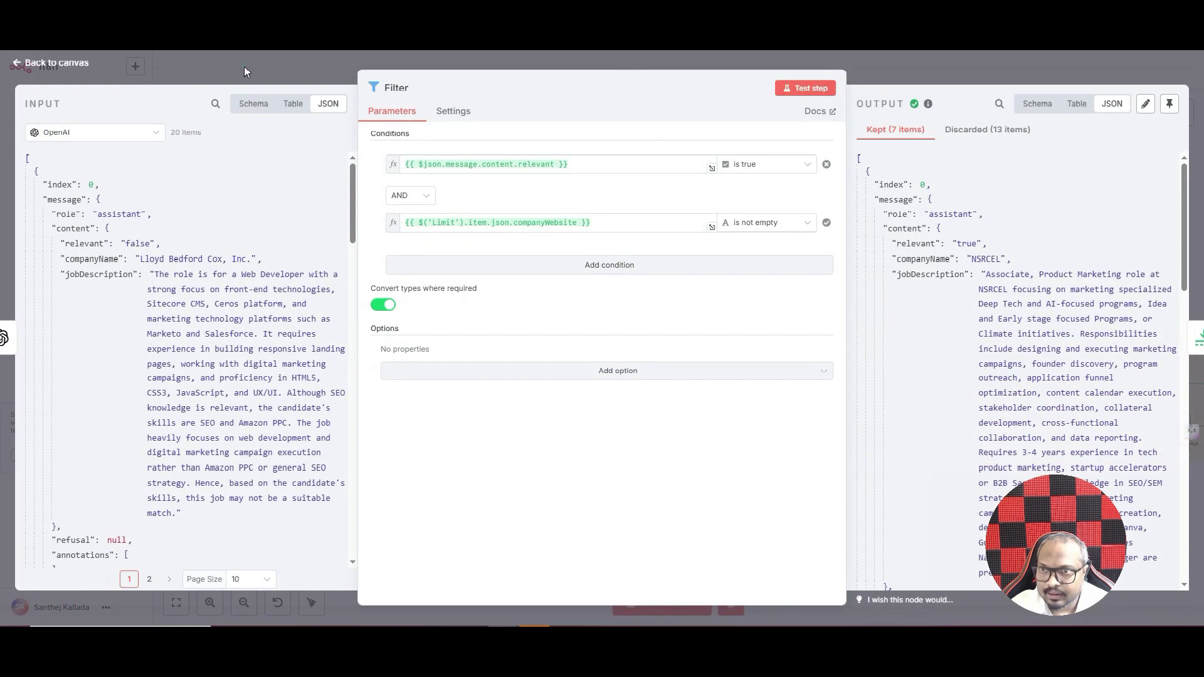
{"action": "left_click", "coordinate": [244, 66]}
{"action": "left_click", "coordinate": [539, 254]}
{"action": "double_click", "coordinate": [388, 248]}
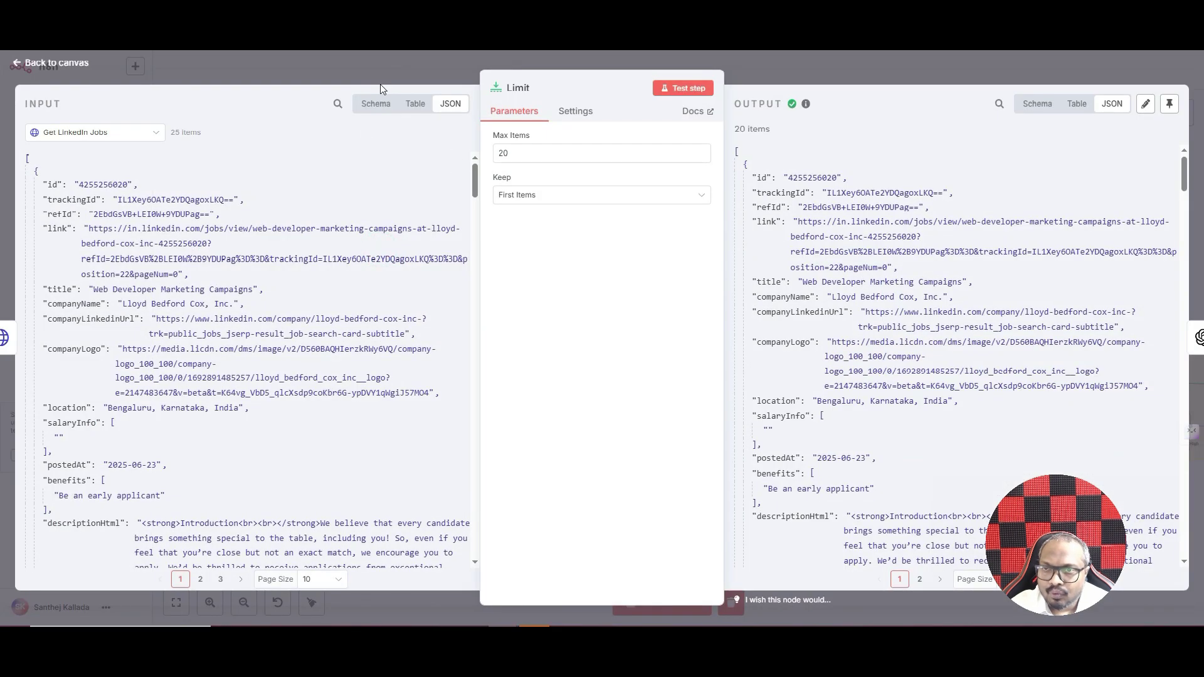
{"action": "left_click", "coordinate": [381, 65]}
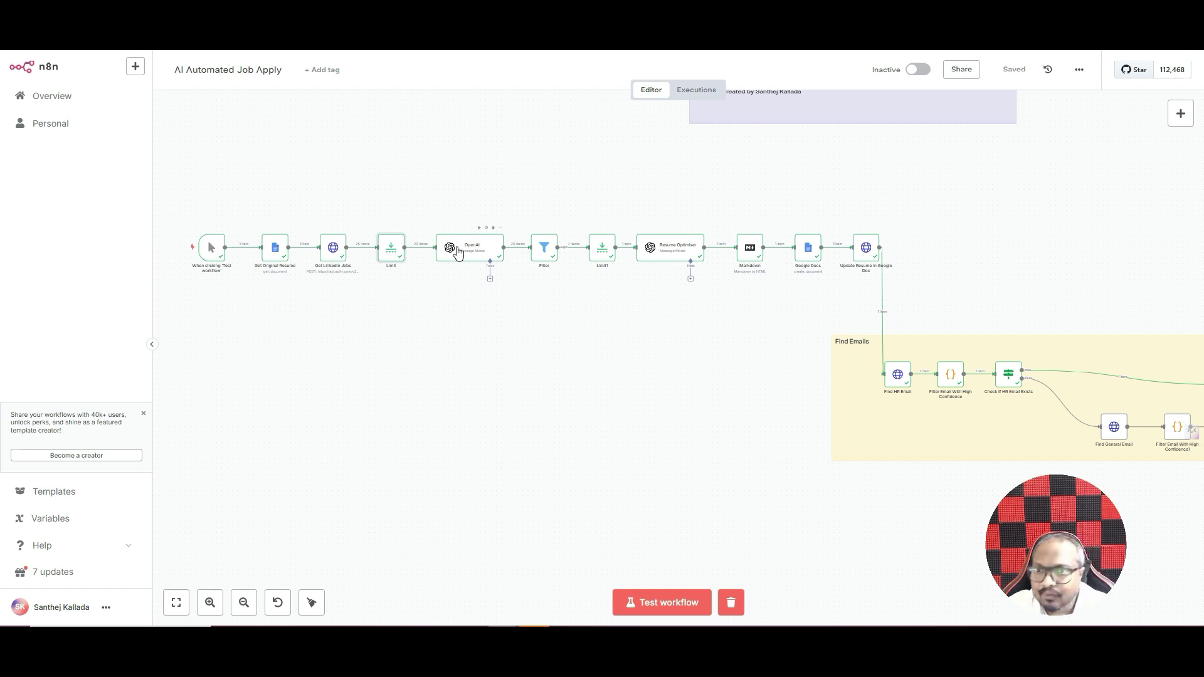
- Open the OpenAI node and expand its prompt into the full expression editor
{"action": "double_click", "coordinate": [456, 251]}
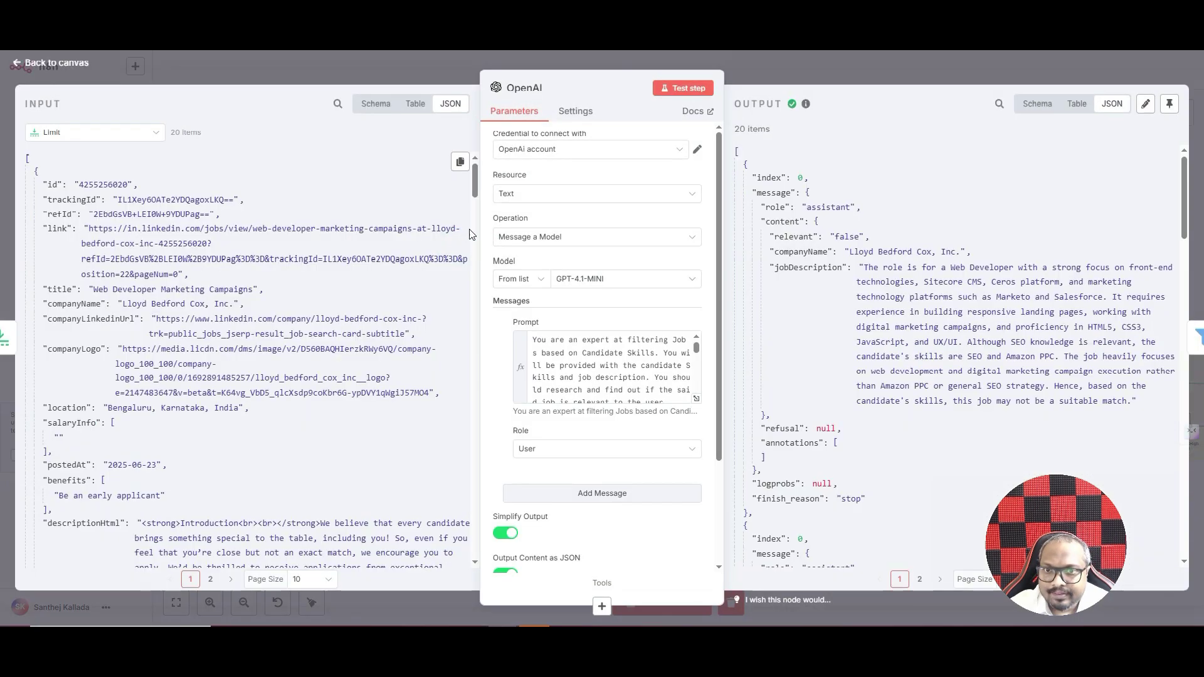
{"action": "left_click", "coordinate": [696, 398]}
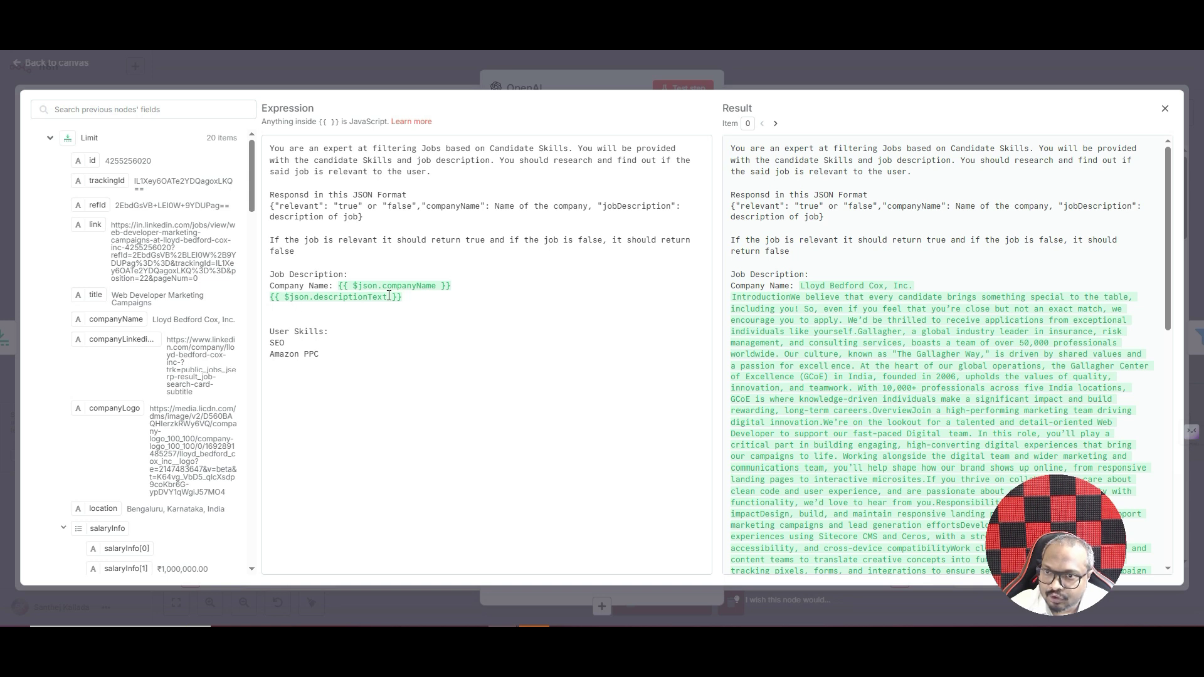
{"action": "scroll", "coordinate": [159, 229], "scroll_direction": "down", "scroll_amount": 1}
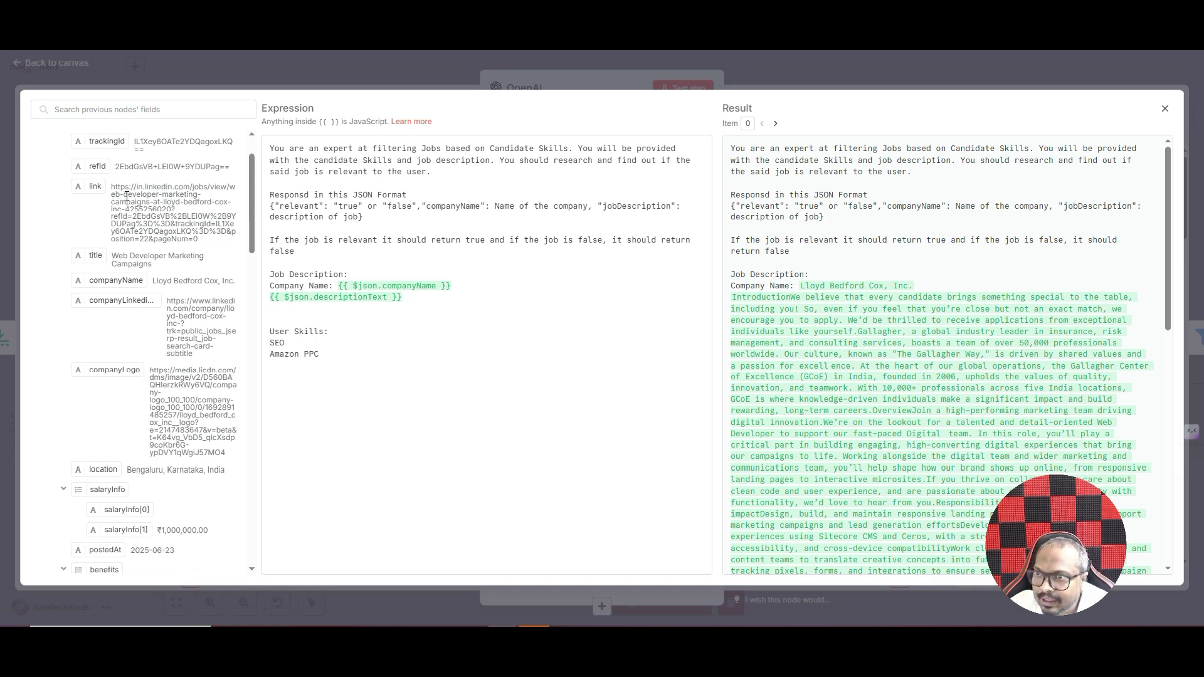
{"action": "scroll", "coordinate": [122, 191], "scroll_direction": "up", "scroll_amount": 2}
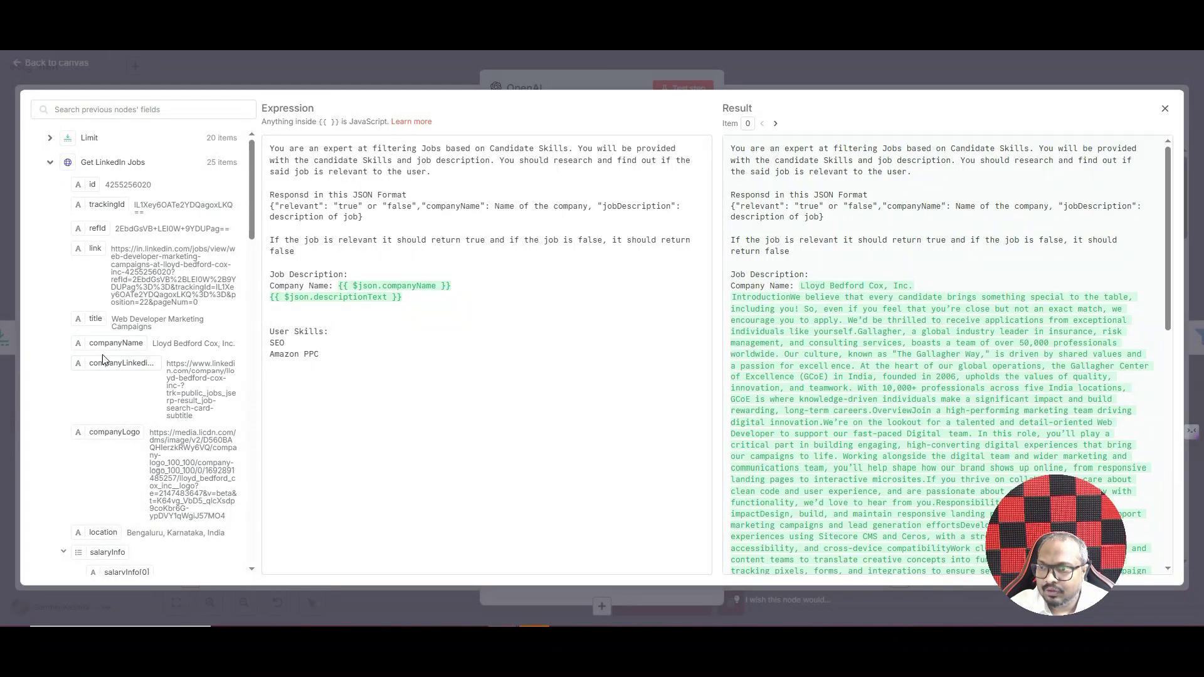
- Try dragging companyName and descriptionText into the prompt, delete the insert, and close the editor
{"action": "left_click_drag", "start_coordinate": [102, 343], "coordinate": [358, 262]}
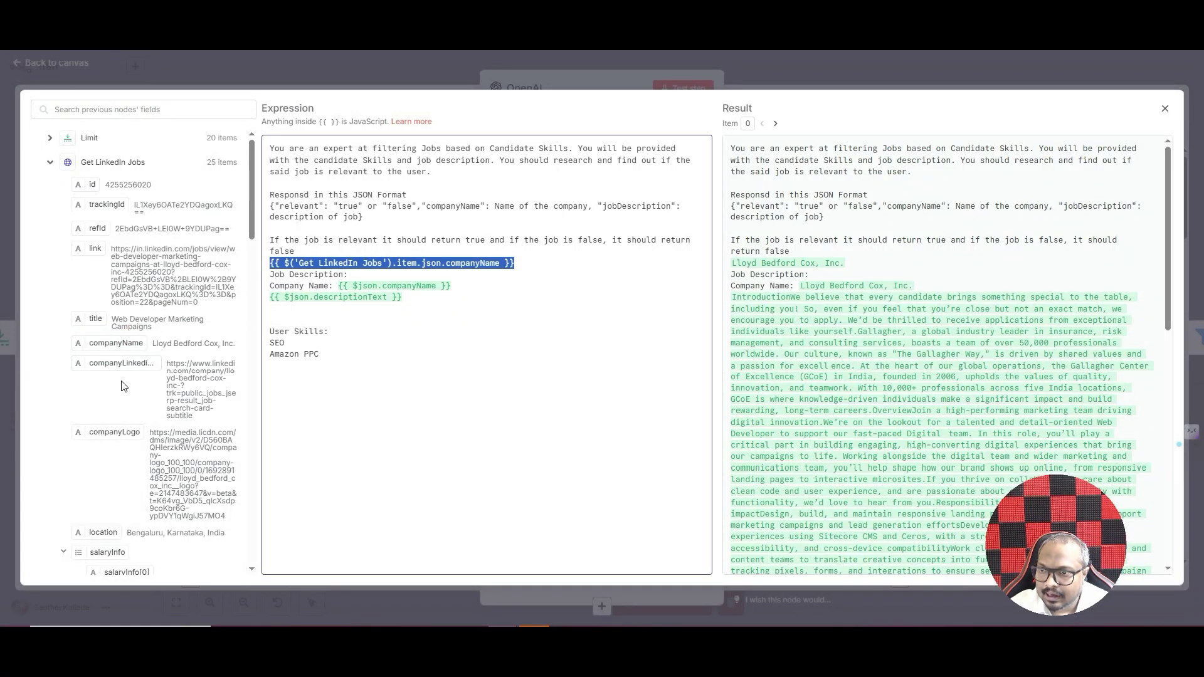
{"action": "scroll", "coordinate": [124, 439], "scroll_direction": "down", "scroll_amount": 4}
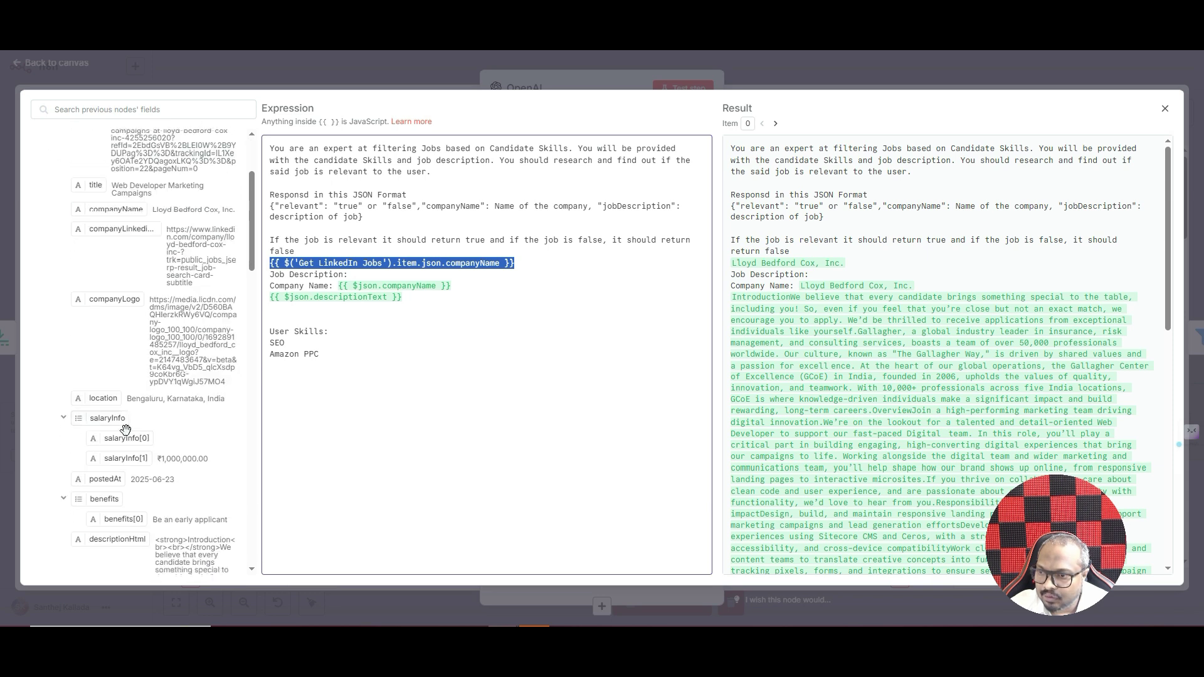
{"action": "scroll", "coordinate": [125, 429], "scroll_direction": "down", "scroll_amount": 9}
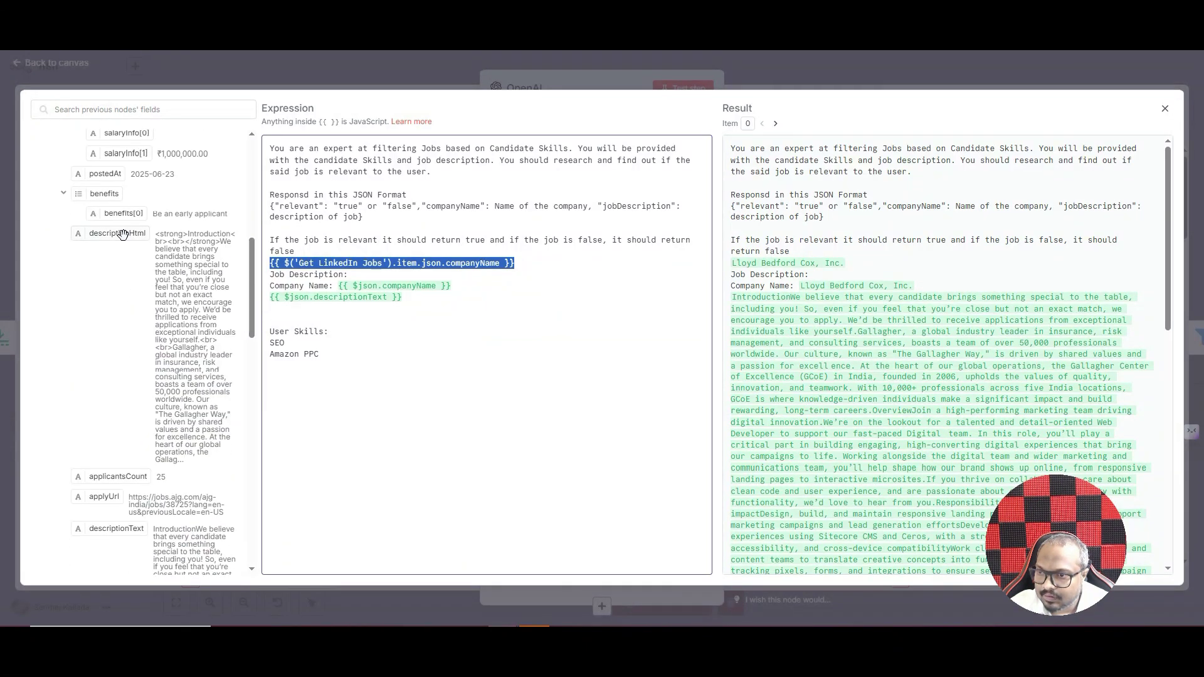
{"action": "left_click_drag", "start_coordinate": [116, 528], "coordinate": [264, 263]}
{"action": "left_click", "coordinate": [456, 271]}
{"action": "key", "text": "BackSpace"}
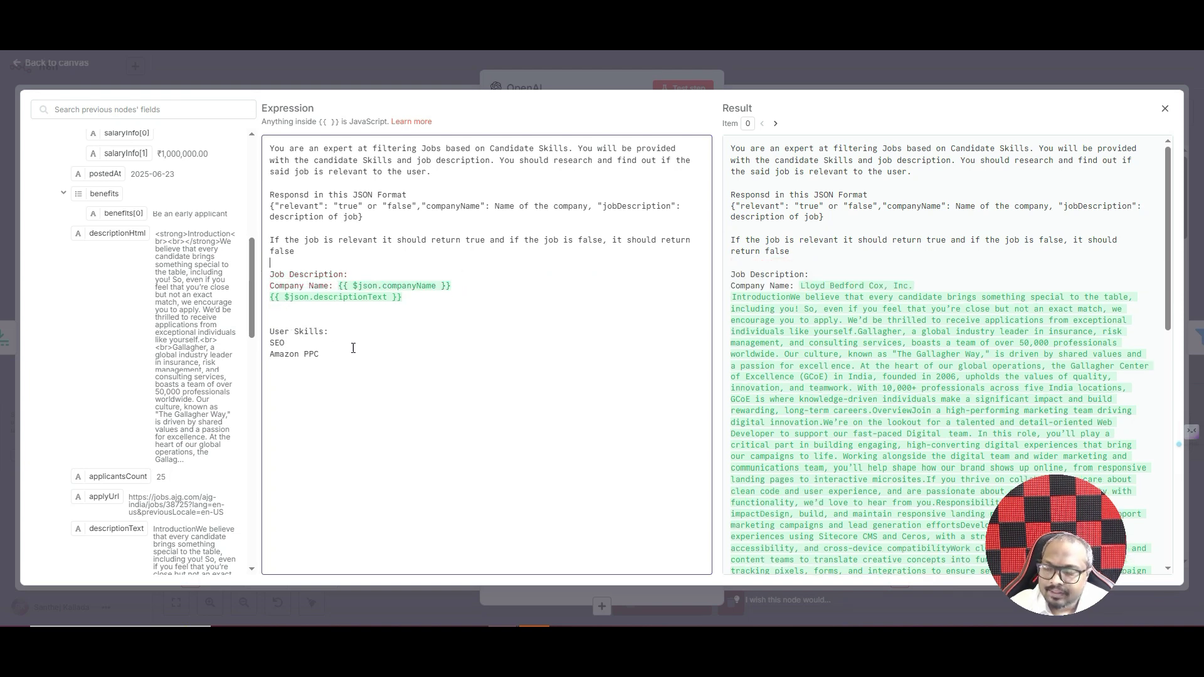
{"action": "left_click_drag", "start_coordinate": [327, 353], "coordinate": [264, 349]}
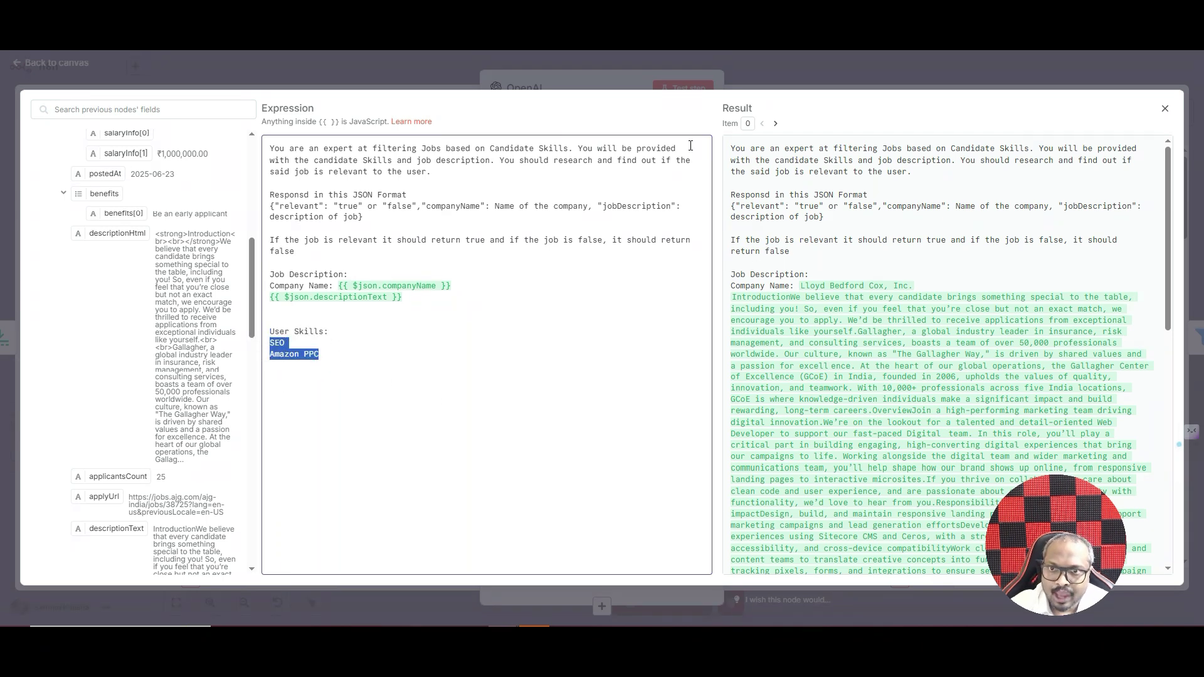
{"action": "left_click", "coordinate": [561, 78]}
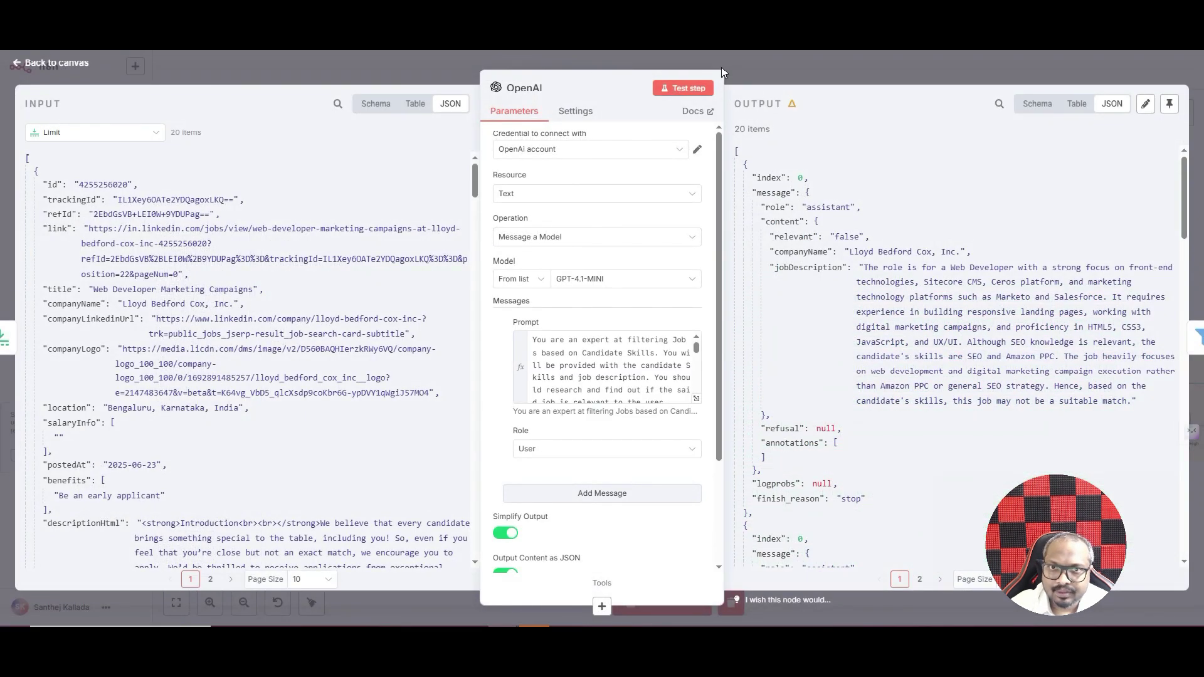
- Open the Filter node with its relevant-true and non-empty companyWebsite conditions
{"action": "left_click", "coordinate": [747, 64]}
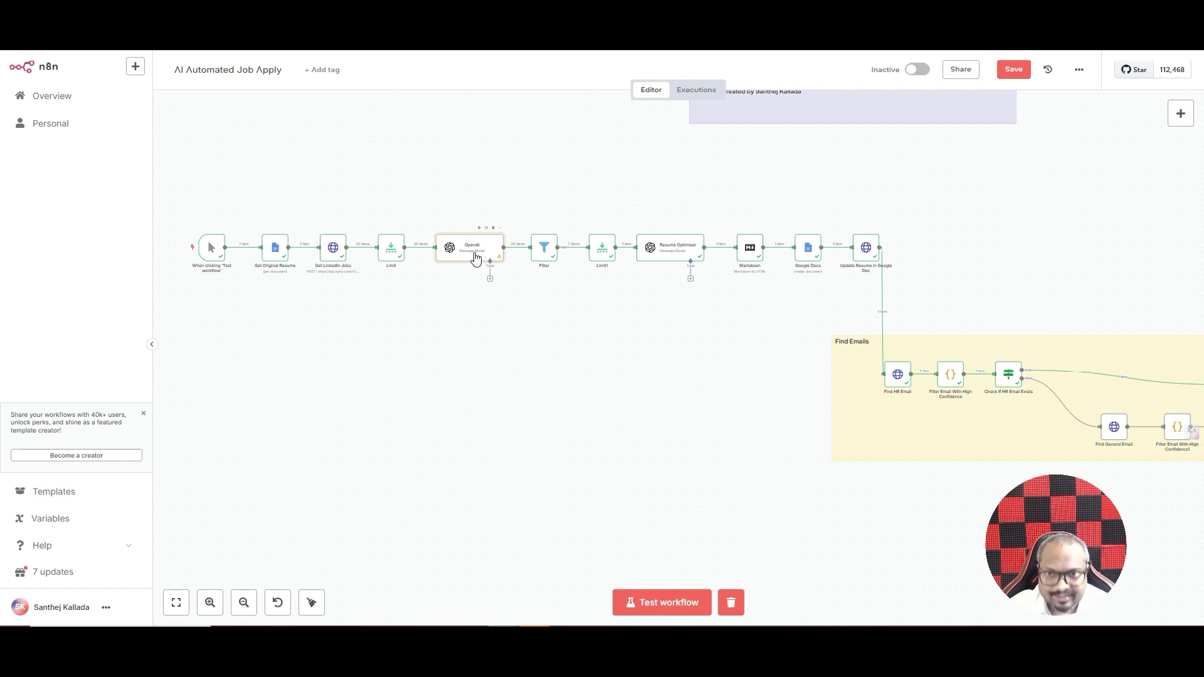
{"action": "double_click", "coordinate": [537, 248]}
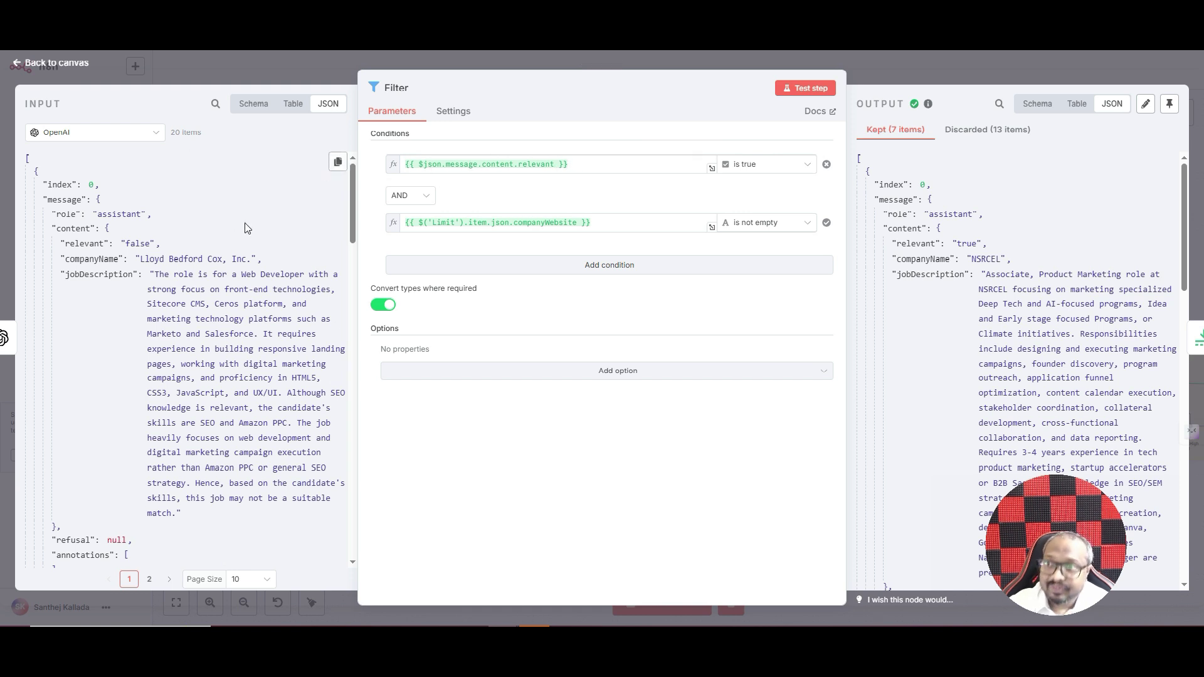
{"action": "scroll", "coordinate": [226, 229], "scroll_direction": "down", "scroll_amount": 2}
{"action": "scroll", "coordinate": [208, 229], "scroll_direction": "up", "scroll_amount": 2}
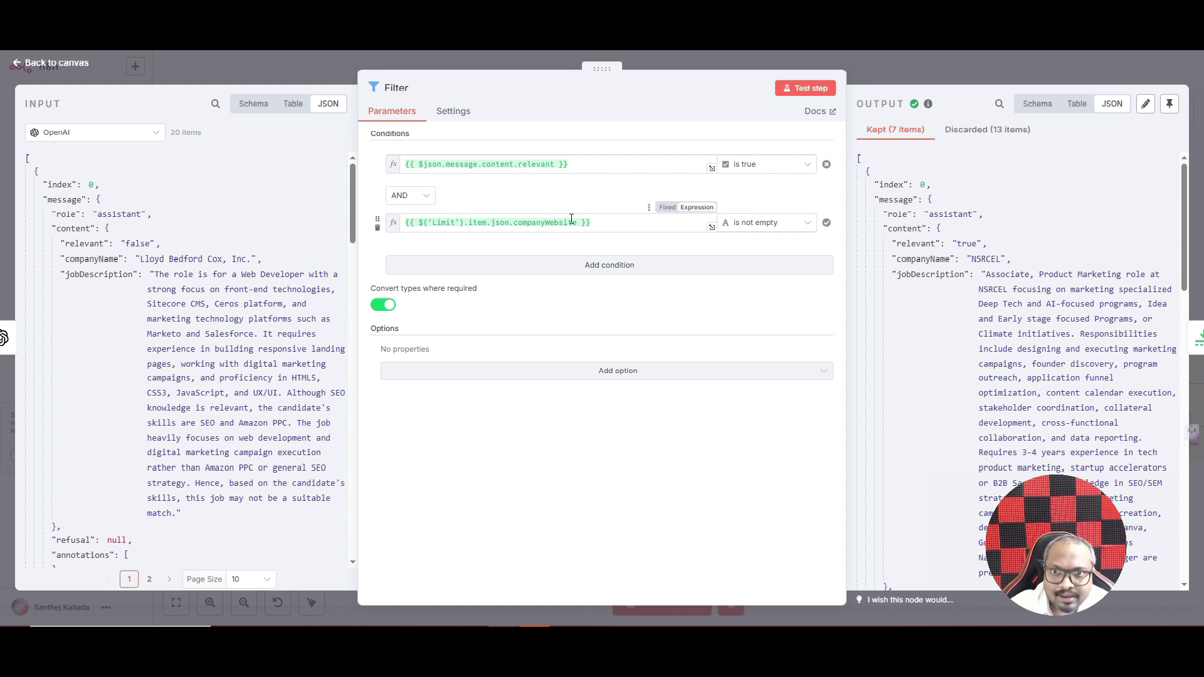
{"action": "scroll", "coordinate": [209, 235], "scroll_direction": "down", "scroll_amount": 6}
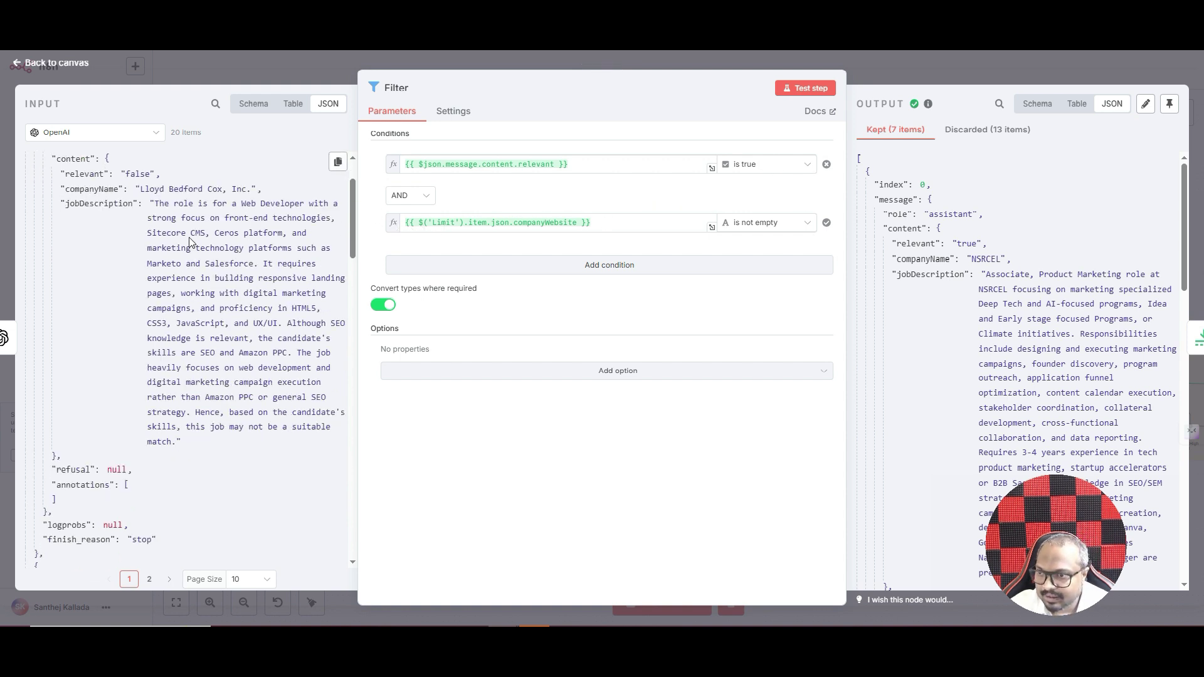
{"action": "scroll", "coordinate": [193, 231], "scroll_direction": "up", "scroll_amount": 6}
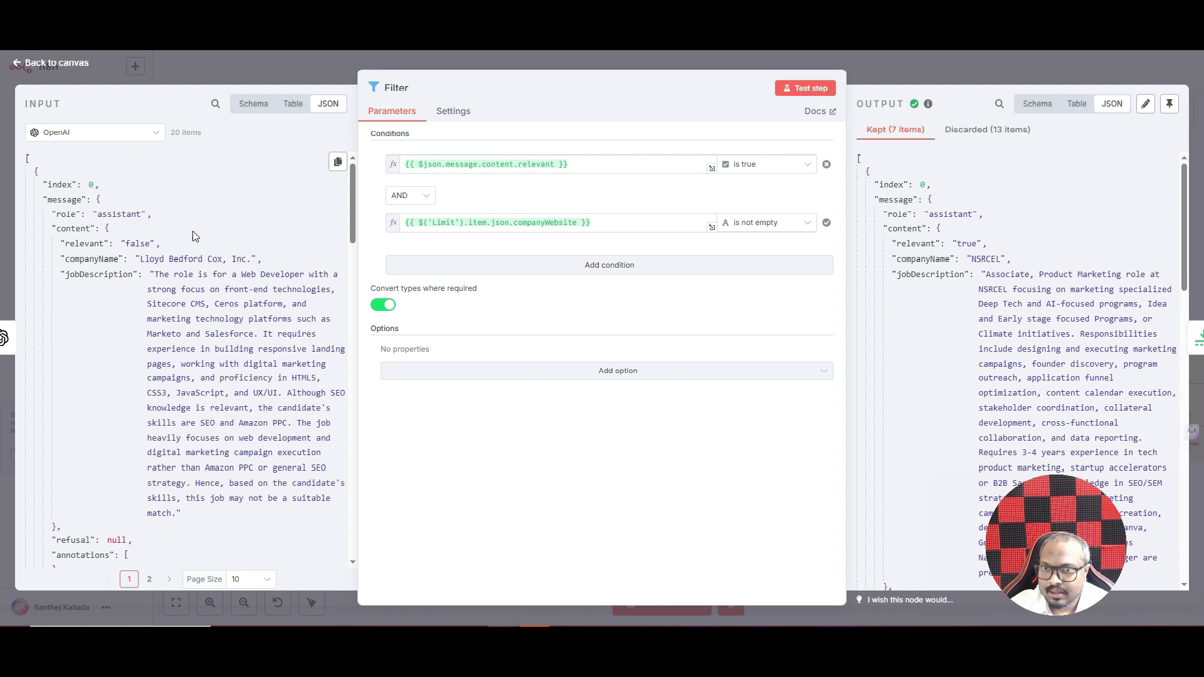
- Switch the Filter node's input to the Limit node's data and scroll to companyWebsite
{"action": "left_click", "coordinate": [60, 131]}
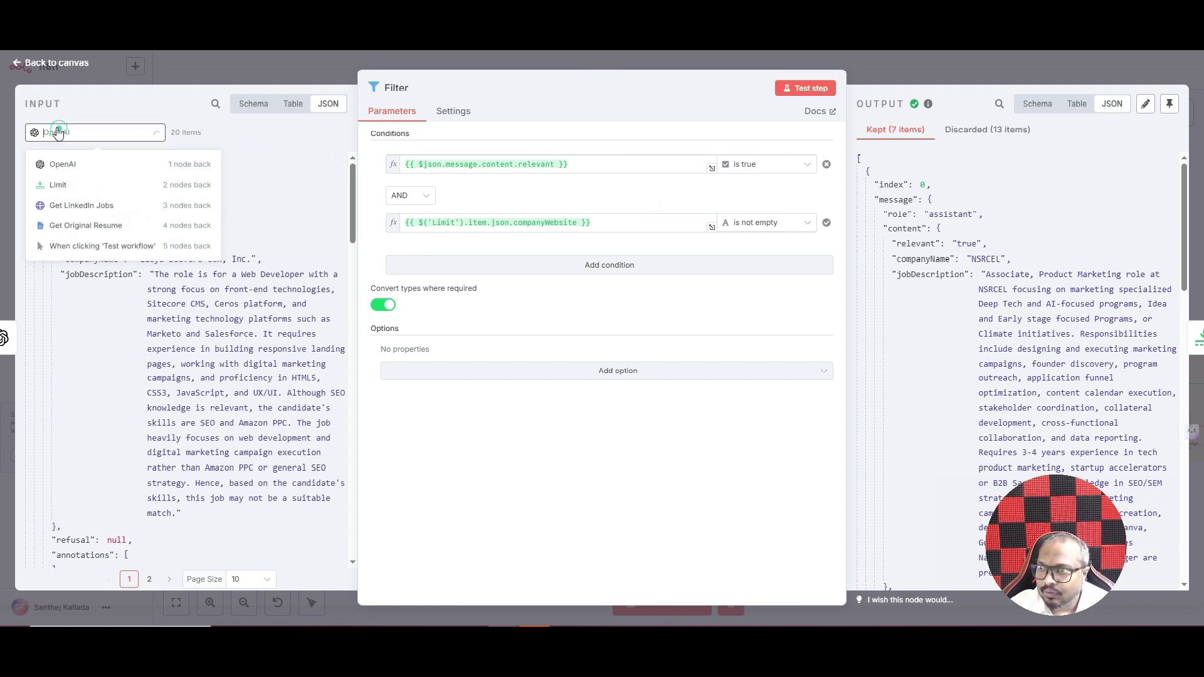
{"action": "left_click", "coordinate": [73, 186]}
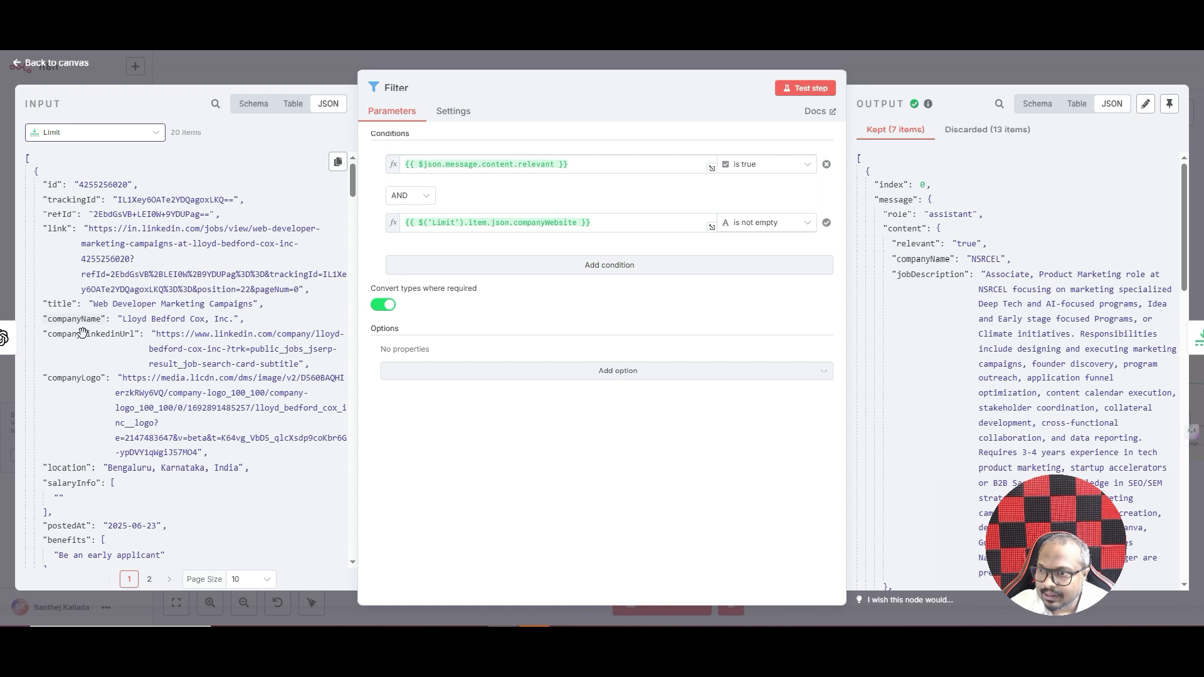
{"action": "scroll", "coordinate": [104, 325], "scroll_direction": "down", "scroll_amount": 2}
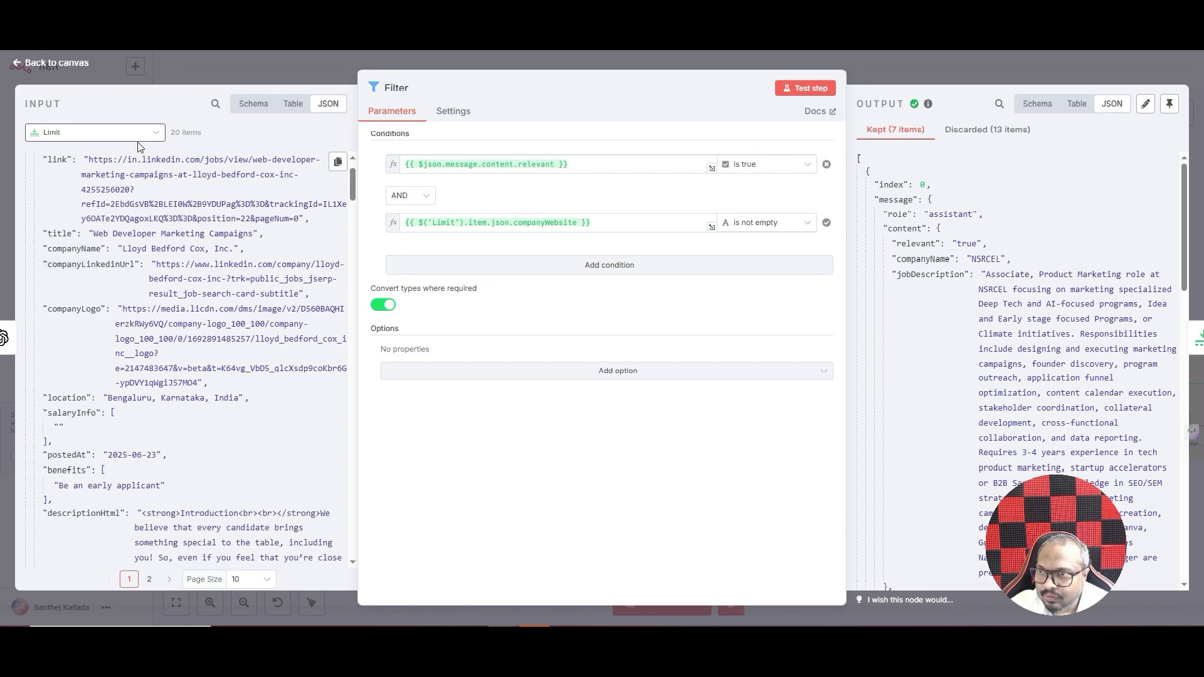
{"action": "scroll", "coordinate": [222, 266], "scroll_direction": "down", "scroll_amount": 10}
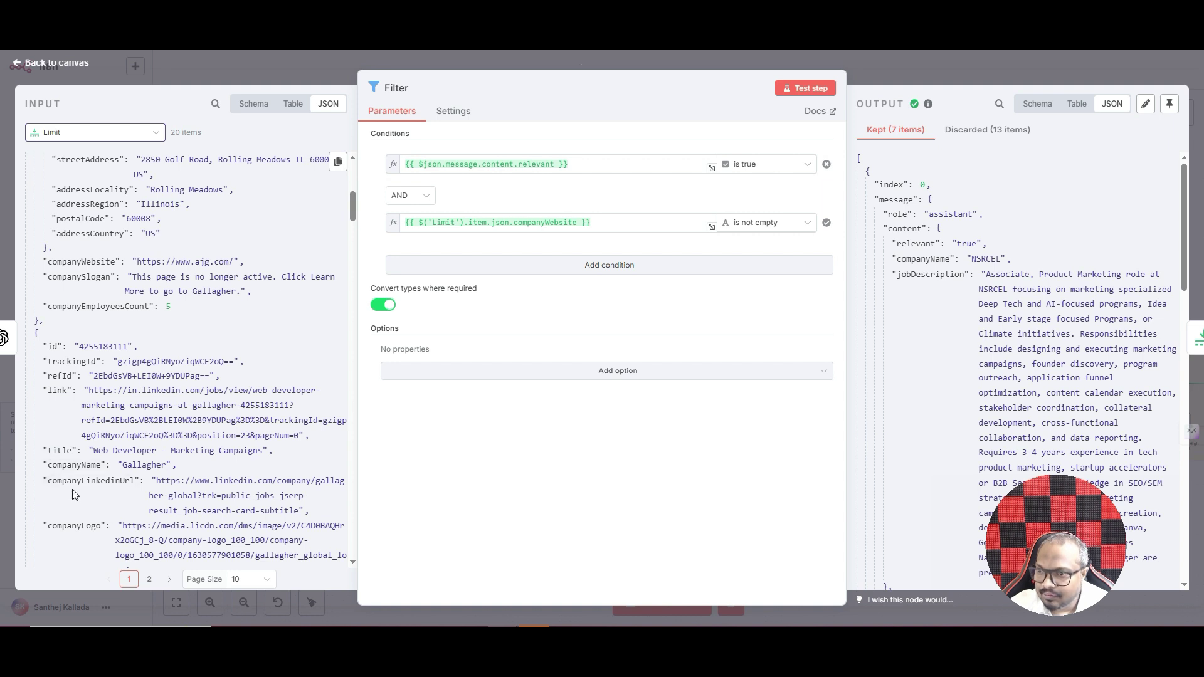
{"action": "scroll", "coordinate": [115, 421], "scroll_direction": "down", "scroll_amount": 3}
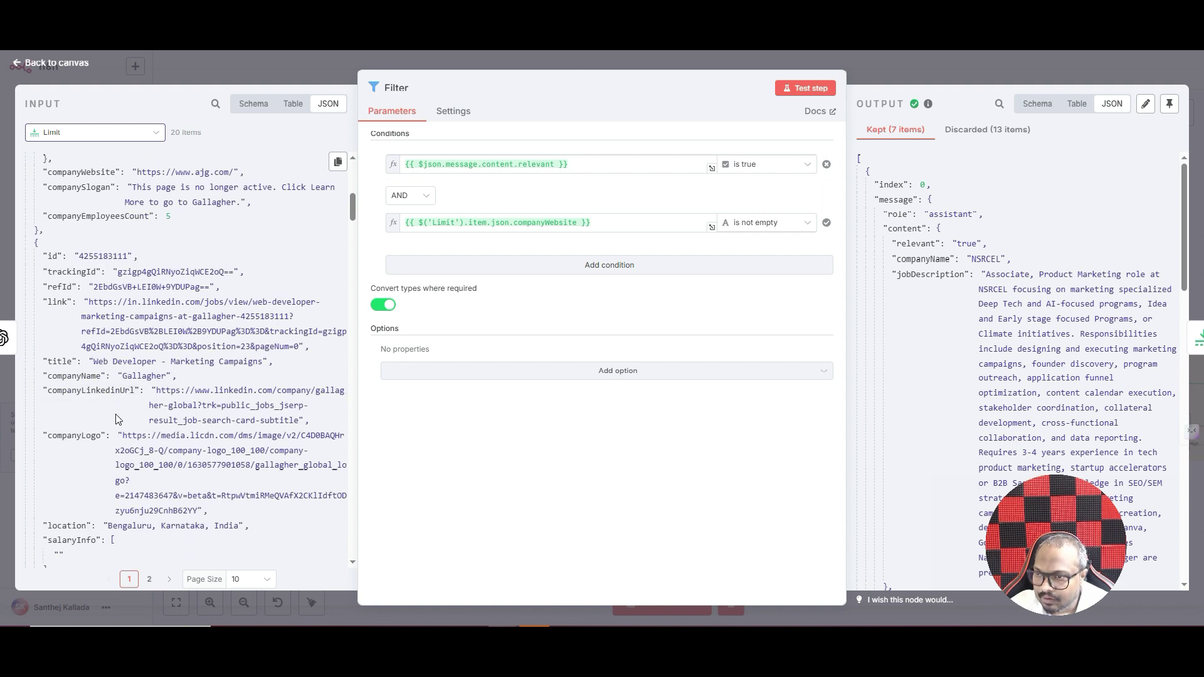
{"action": "scroll", "coordinate": [114, 420], "scroll_direction": "up", "scroll_amount": 3}
- Drag companyWebsite into the second Filter condition and remove the duplicated expression
{"action": "left_click_drag", "start_coordinate": [85, 261], "coordinate": [607, 251]}
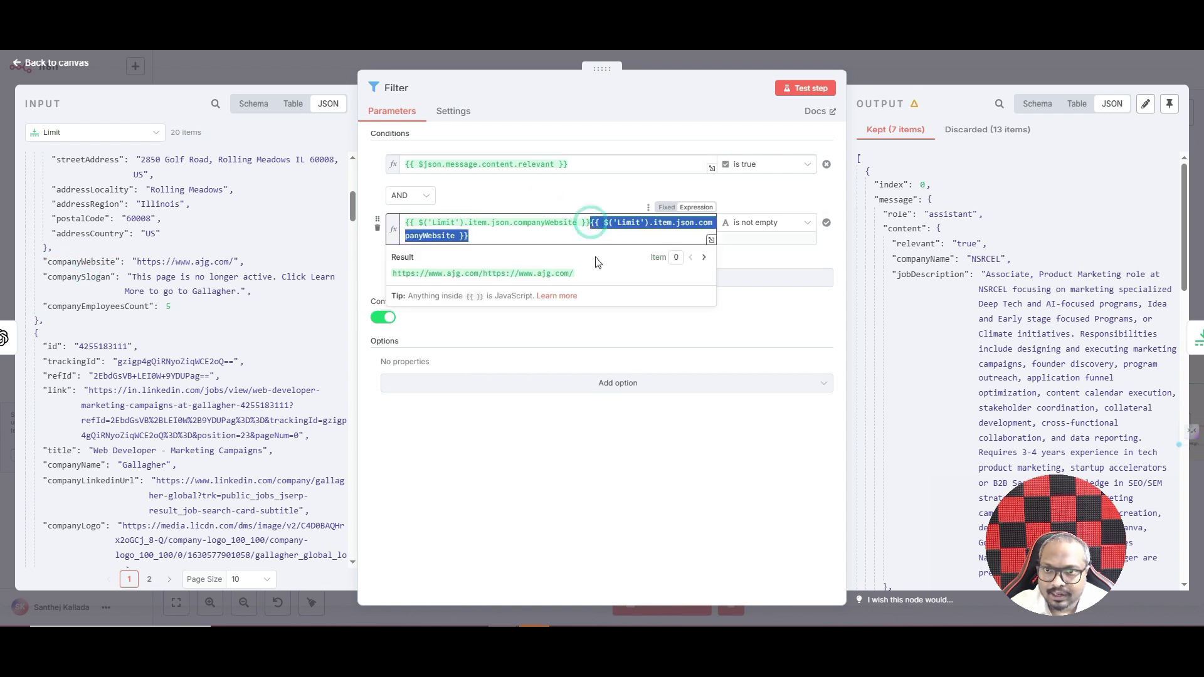
{"action": "key", "text": "BackSpace"}
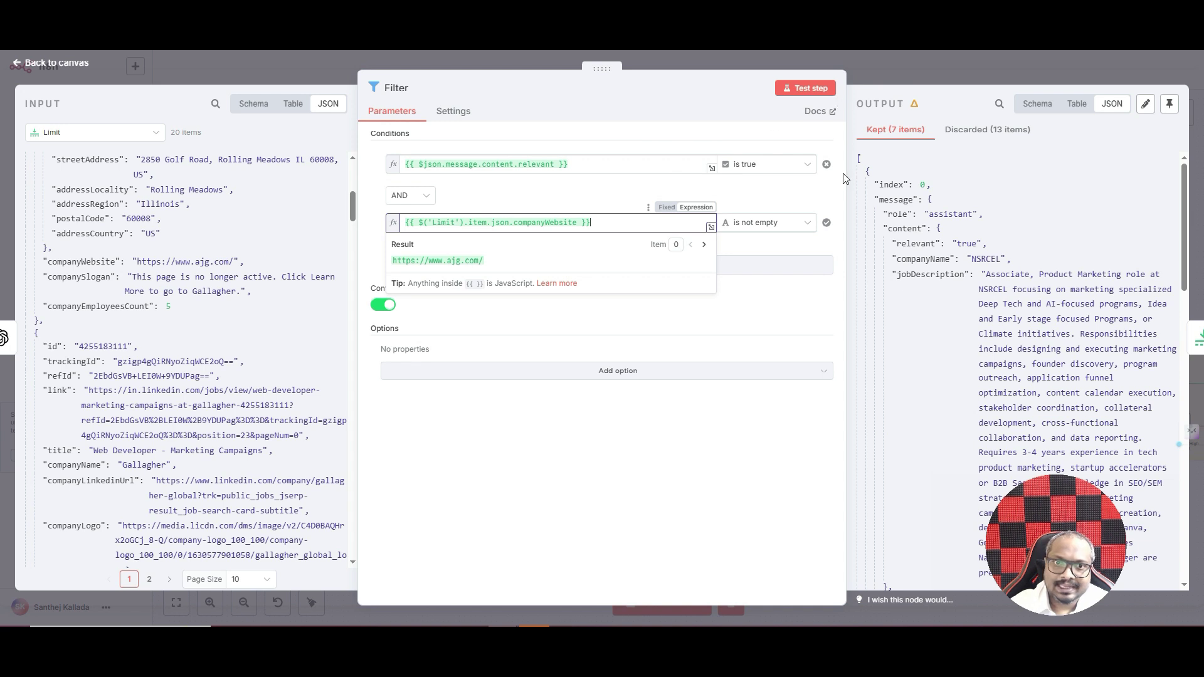
{"action": "left_click", "coordinate": [592, 192]}
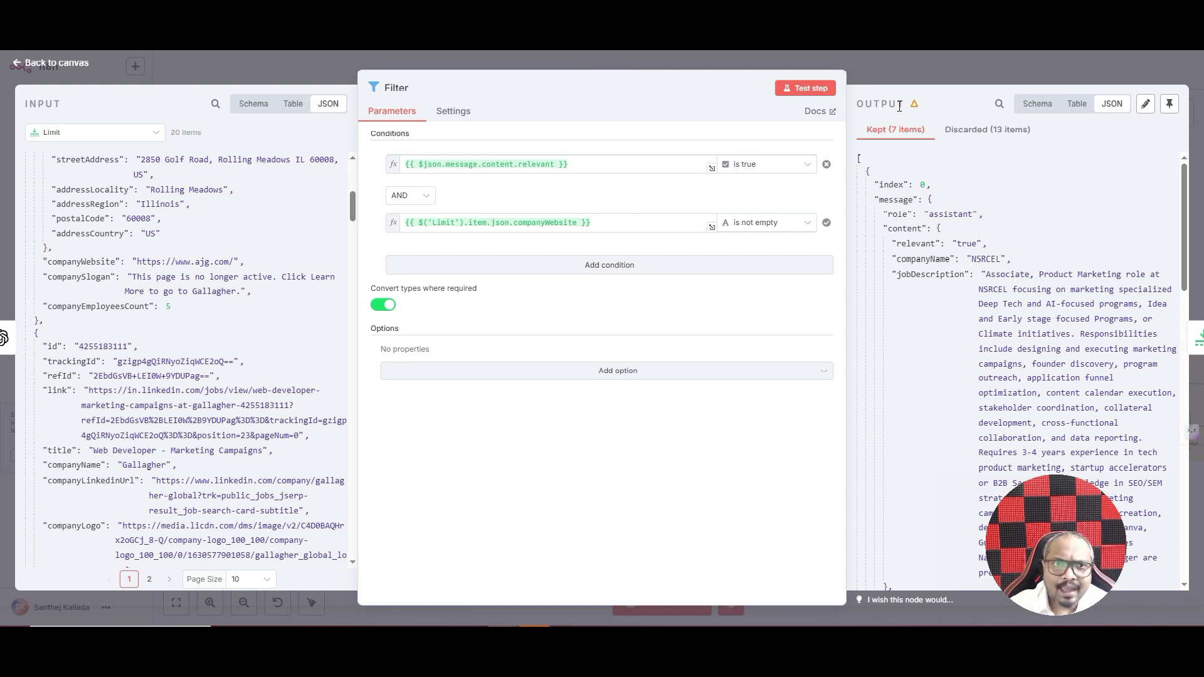
- Close the Filter node, briefly reopen it, and return to the canvas with 7 items passing
{"action": "left_click", "coordinate": [920, 67]}
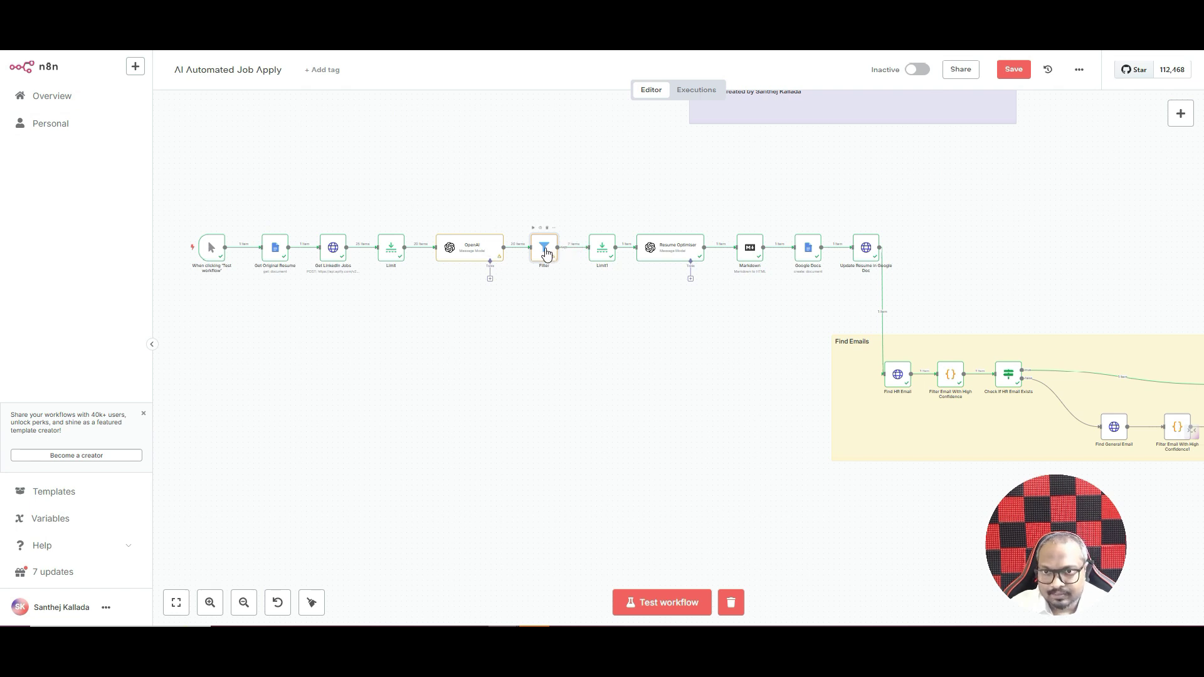
{"action": "double_click", "coordinate": [545, 250]}
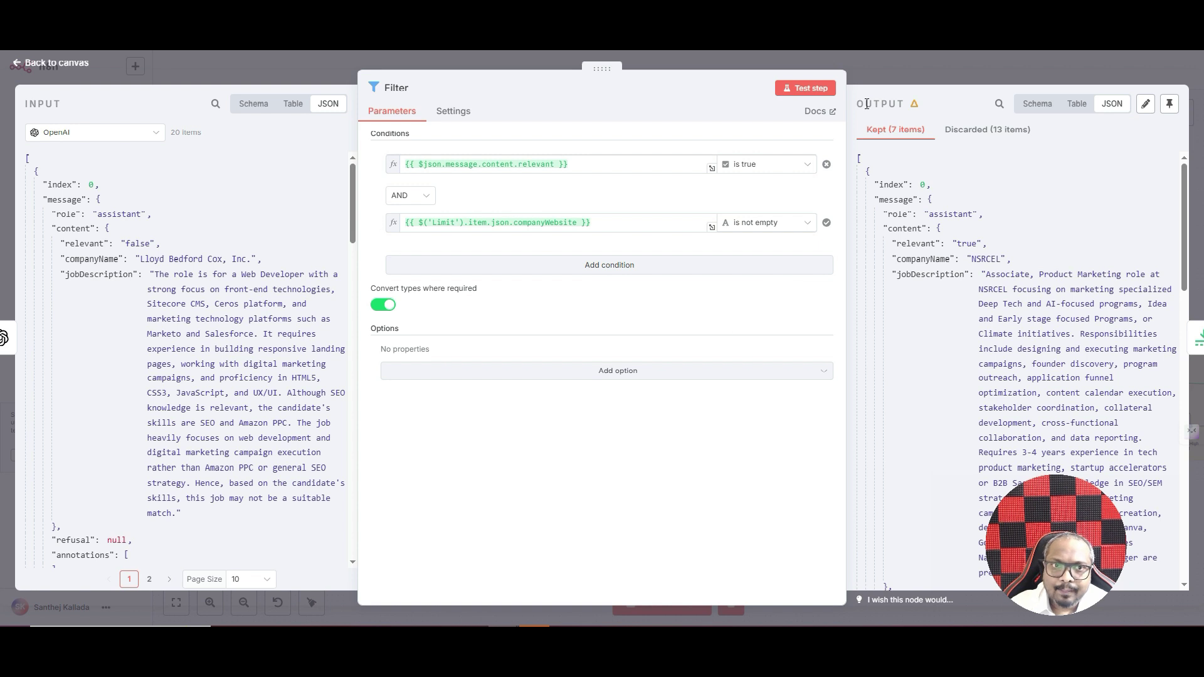
{"action": "left_click", "coordinate": [590, 58]}
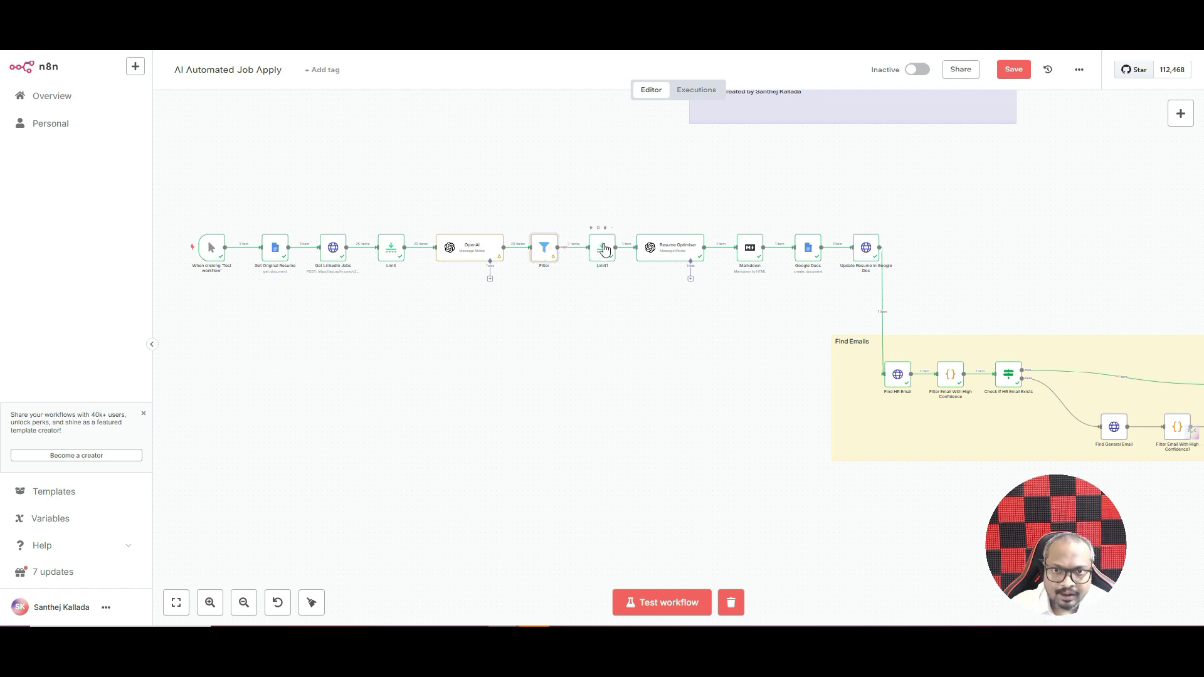
- Edit Limit1's Max Items so one filtered job passes to Resume Optimizer, then return to canvas
{"action": "double_click", "coordinate": [603, 246]}
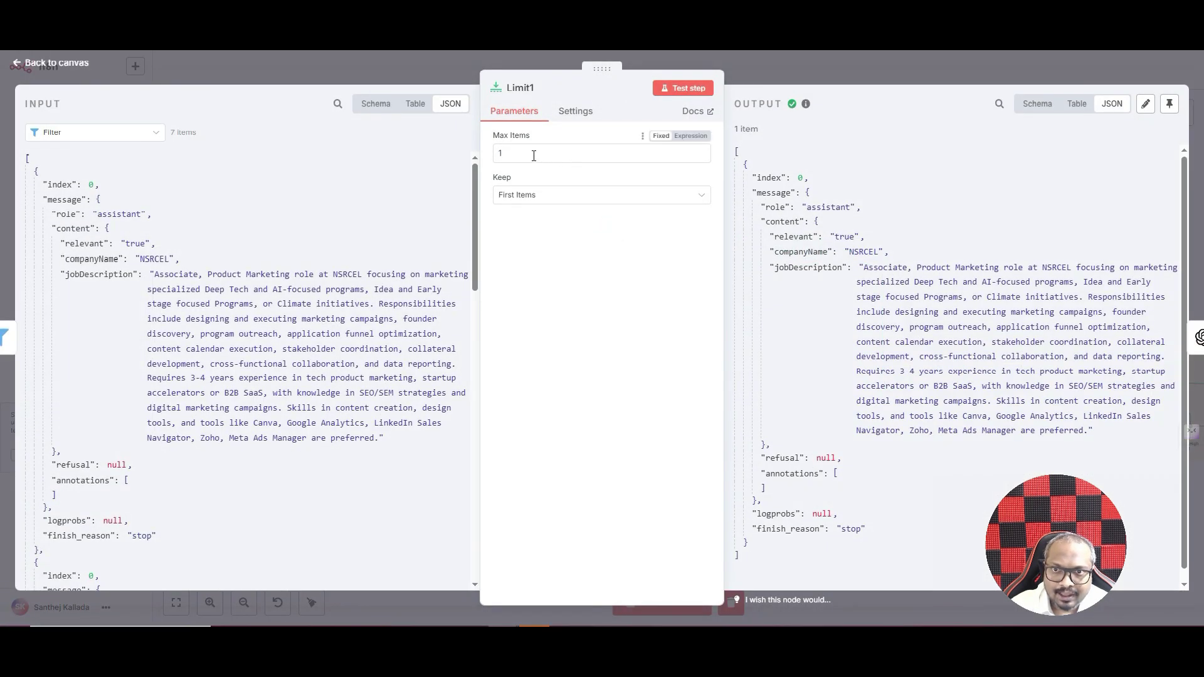
{"action": "left_click", "coordinate": [791, 67]}
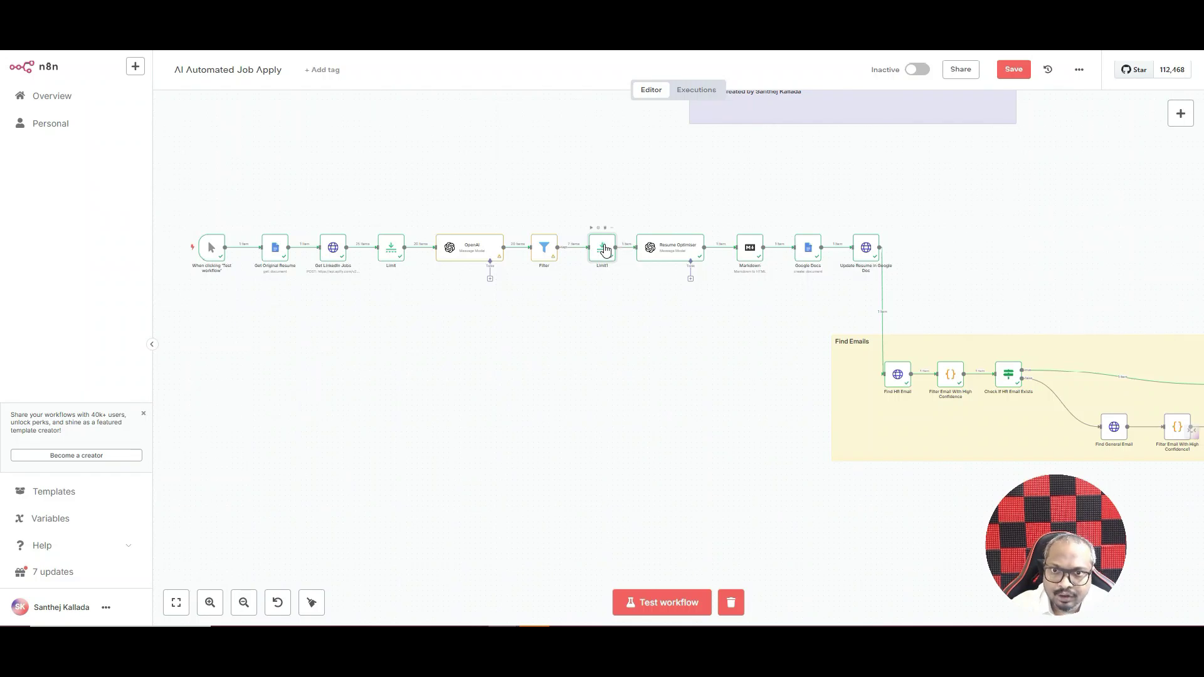
{"action": "double_click", "coordinate": [604, 250]}
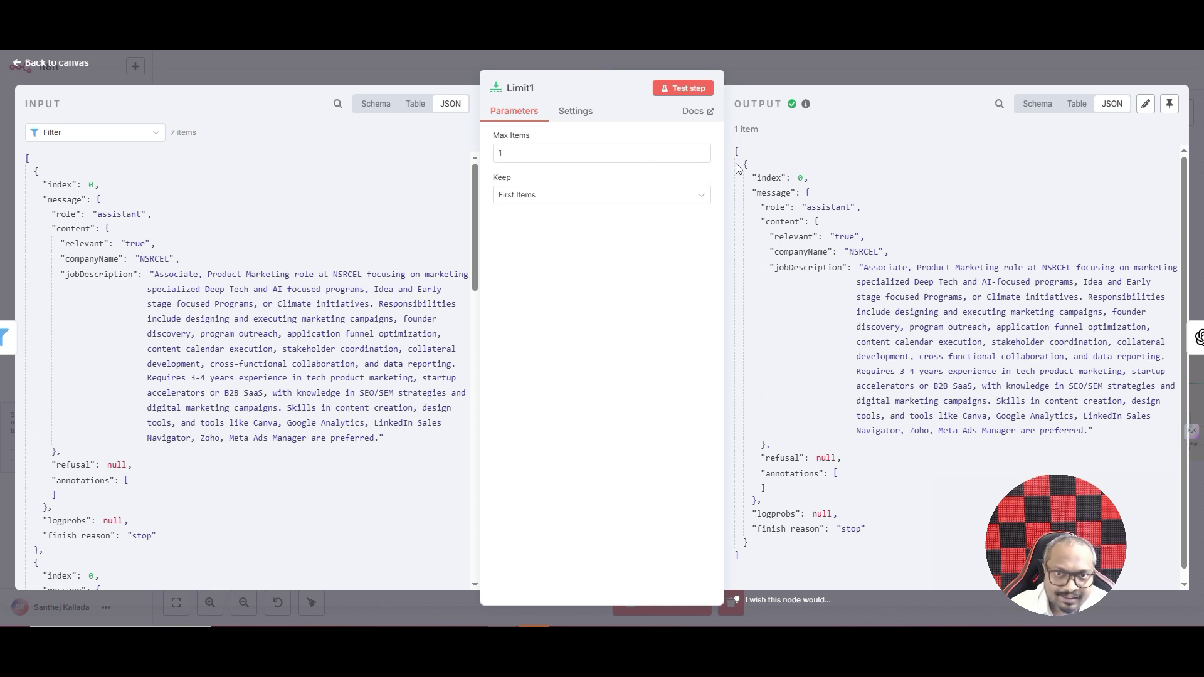
{"action": "left_click", "coordinate": [516, 154]}
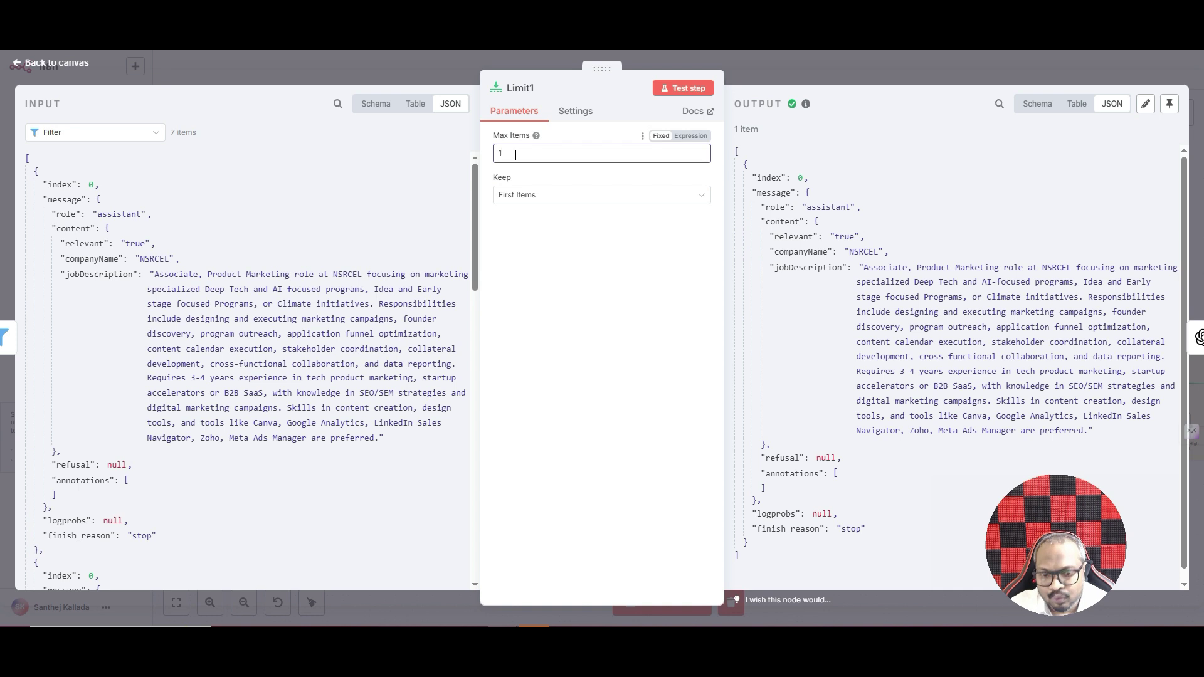
{"action": "type", "text": "0"}
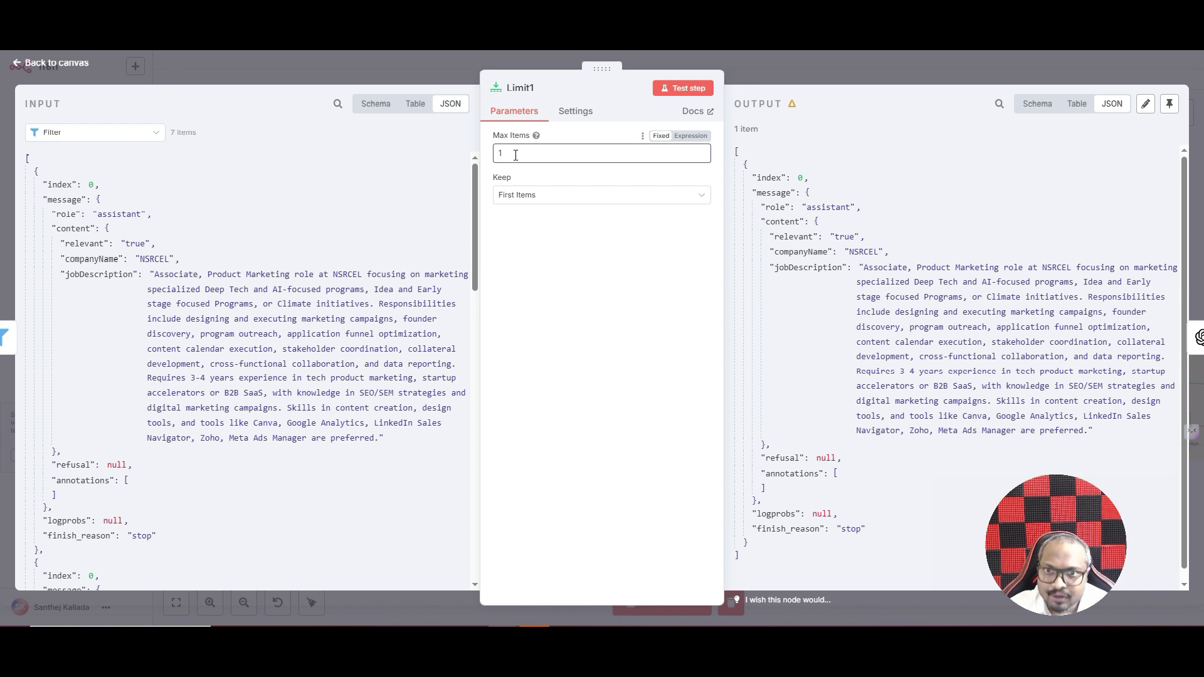
{"action": "left_click", "coordinate": [820, 68]}
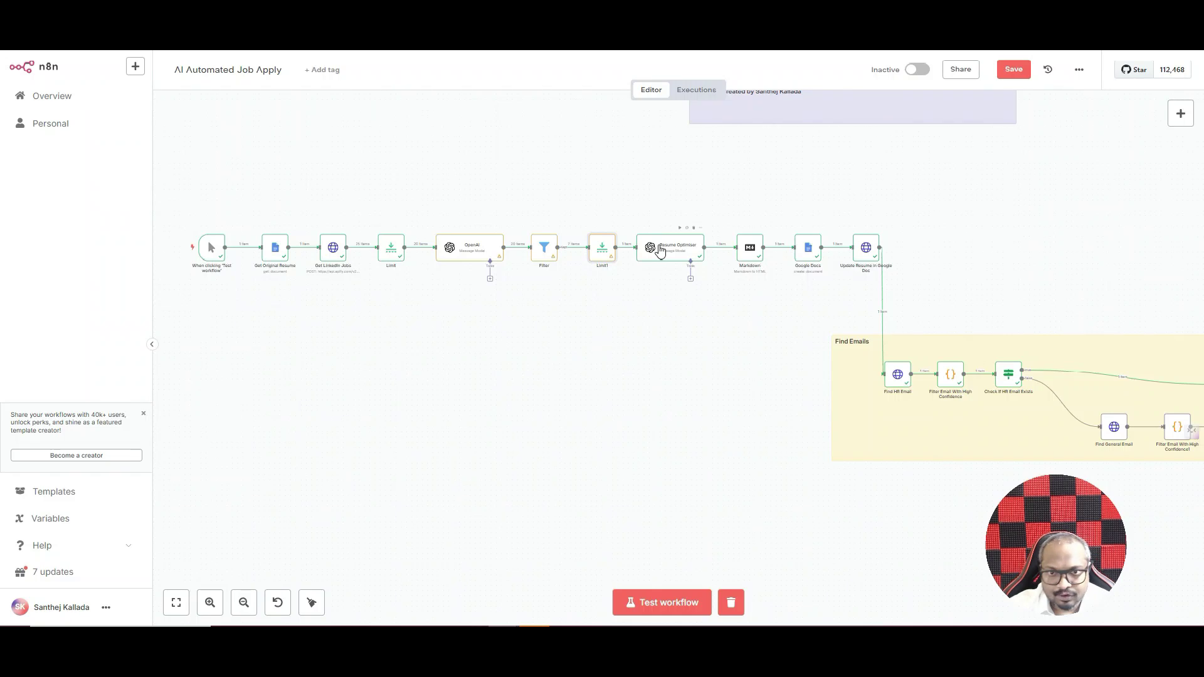
- Open the Resume Optimiser node and expand its Prompt field into the full expression editor
{"action": "double_click", "coordinate": [660, 250]}
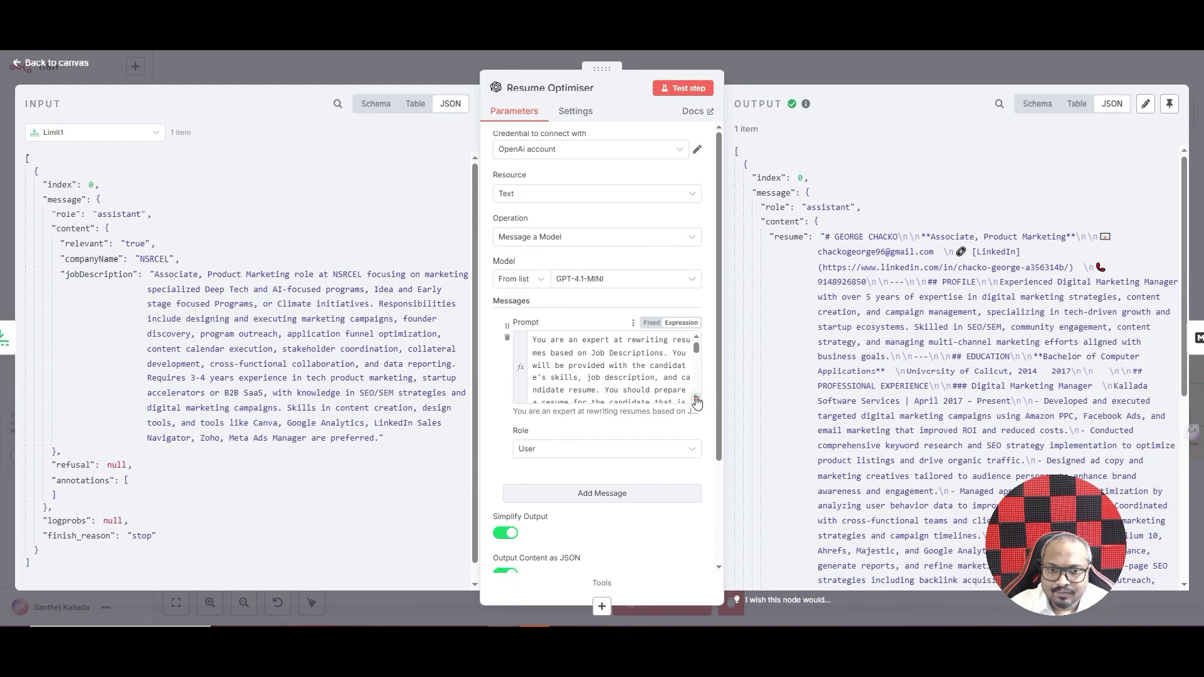
{"action": "left_click", "coordinate": [696, 401]}
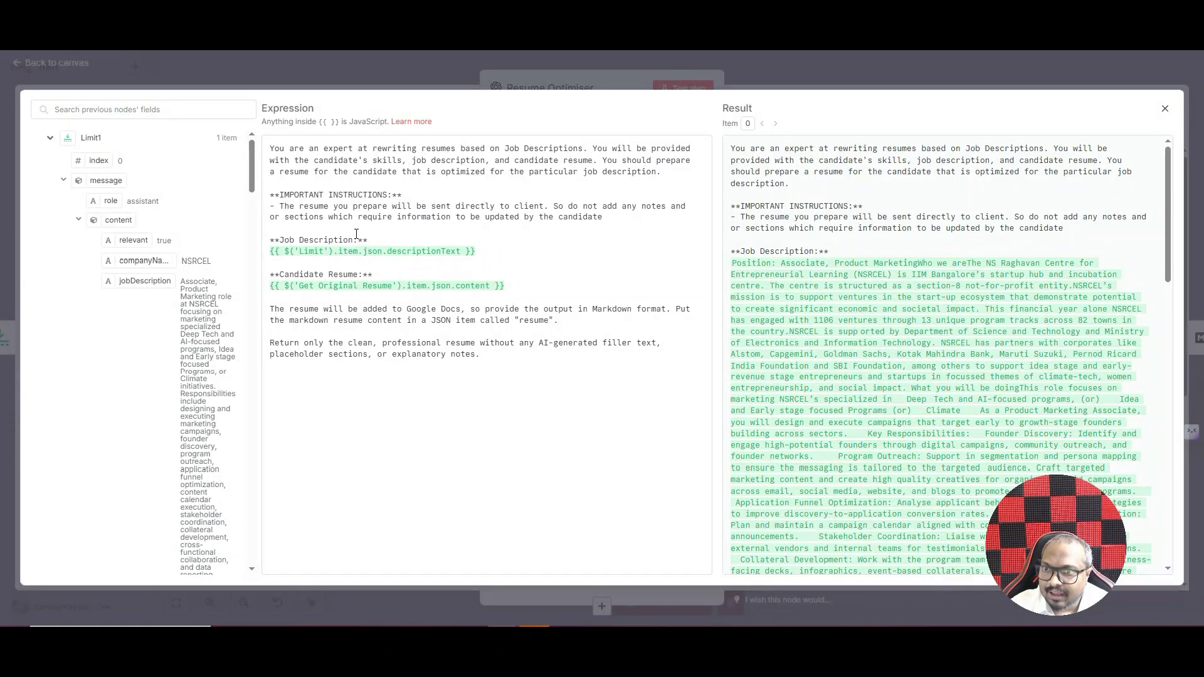
- Collapse Limit1, expand Limit, and collapse Get LinkedIn Jobs to reveal the Get Original Resume fields
{"action": "left_click", "coordinate": [64, 145]}
{"action": "left_click", "coordinate": [50, 185]}
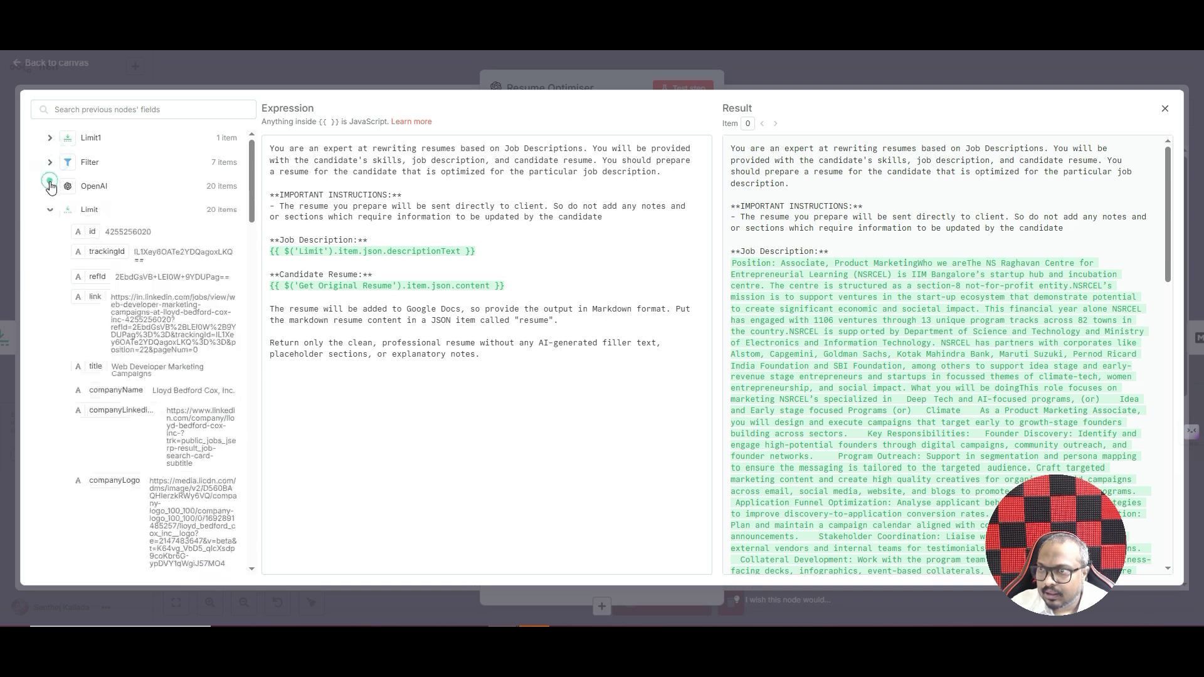
{"action": "scroll", "coordinate": [147, 281], "scroll_direction": "down", "scroll_amount": 1}
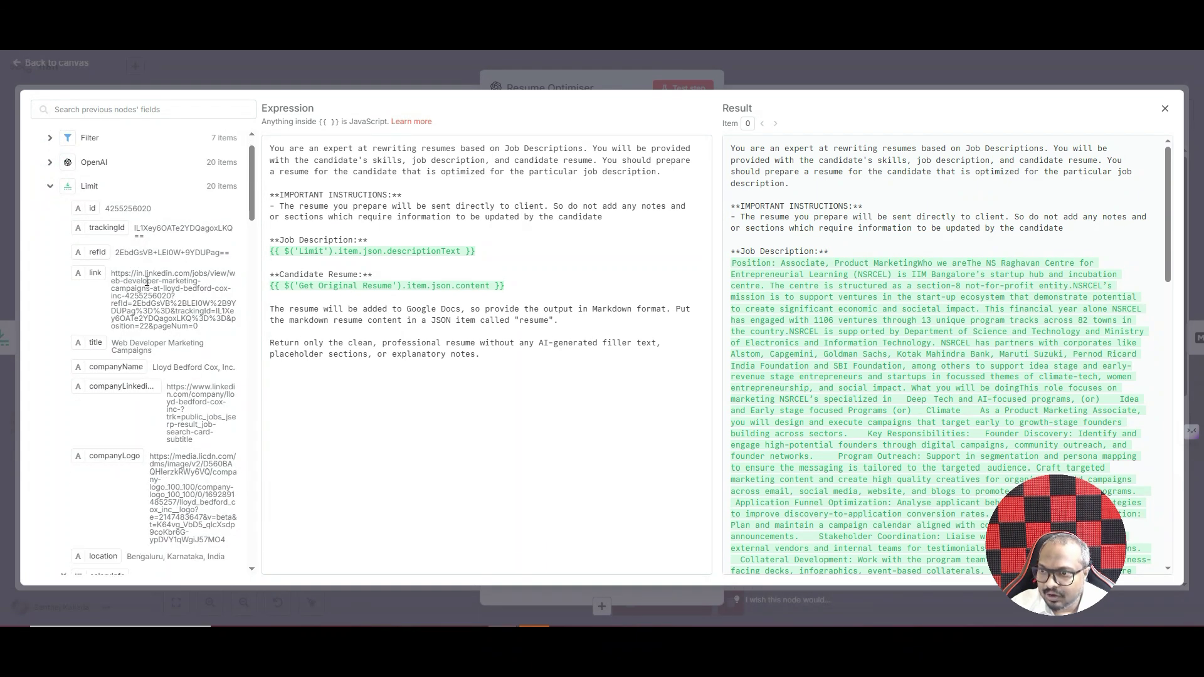
{"action": "scroll", "coordinate": [146, 280], "scroll_direction": "down", "scroll_amount": 5}
{"action": "scroll", "coordinate": [115, 332], "scroll_direction": "down", "scroll_amount": 6}
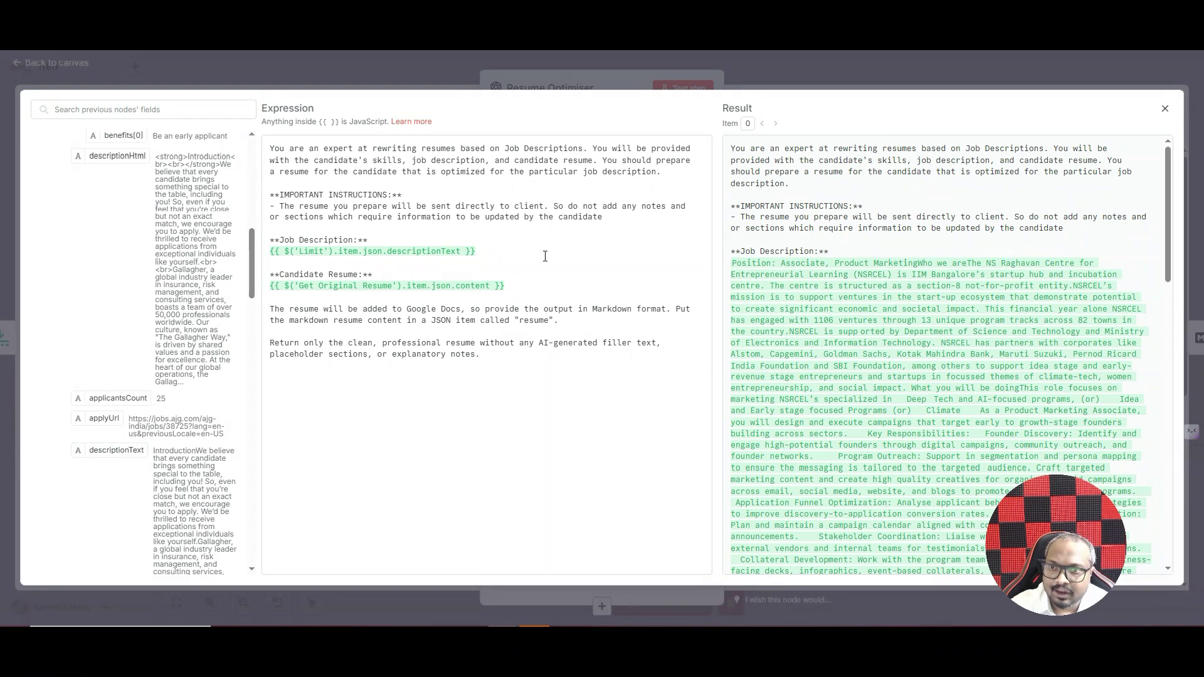
{"action": "scroll", "coordinate": [174, 161], "scroll_direction": "up", "scroll_amount": 10}
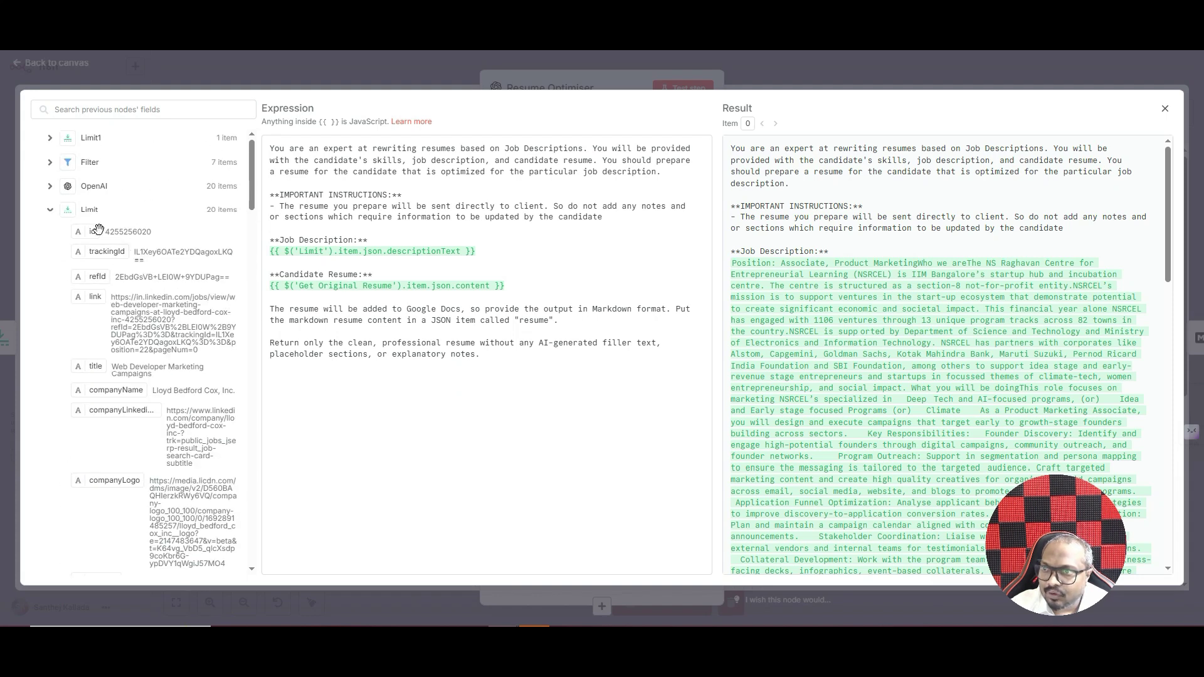
{"action": "left_click", "coordinate": [50, 234]}
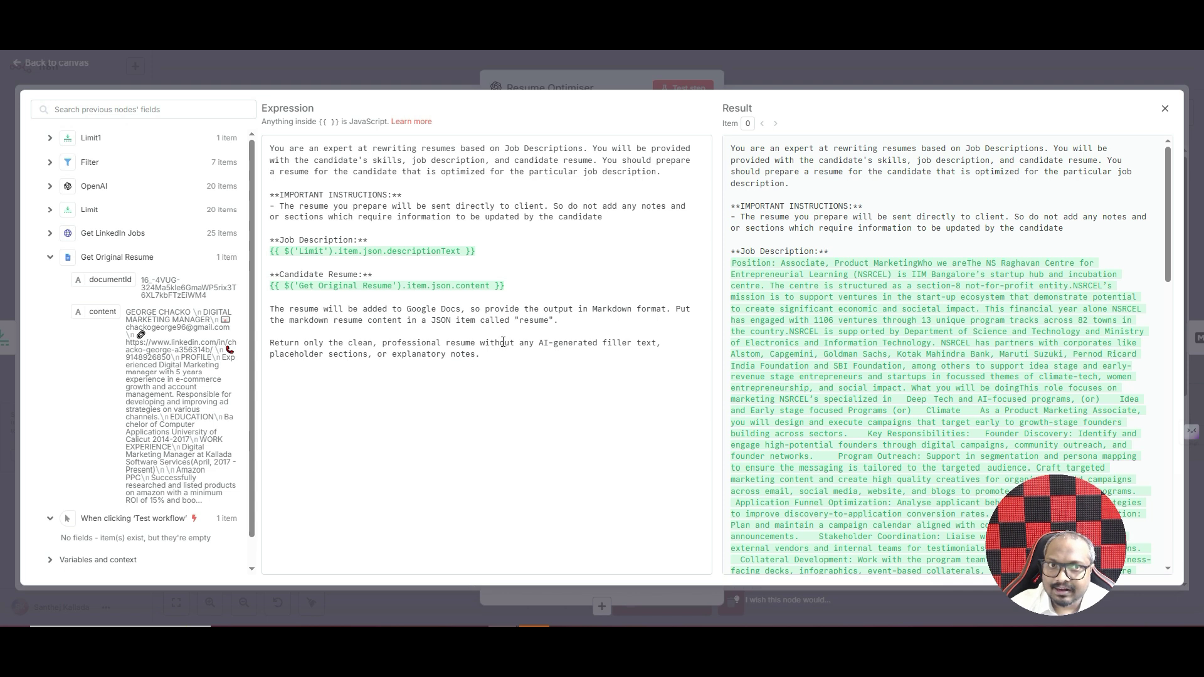
- Close the expression editor and read the resume tailored for Associate, Product Marketing in the output JSON
{"action": "key", "text": "Escape"}
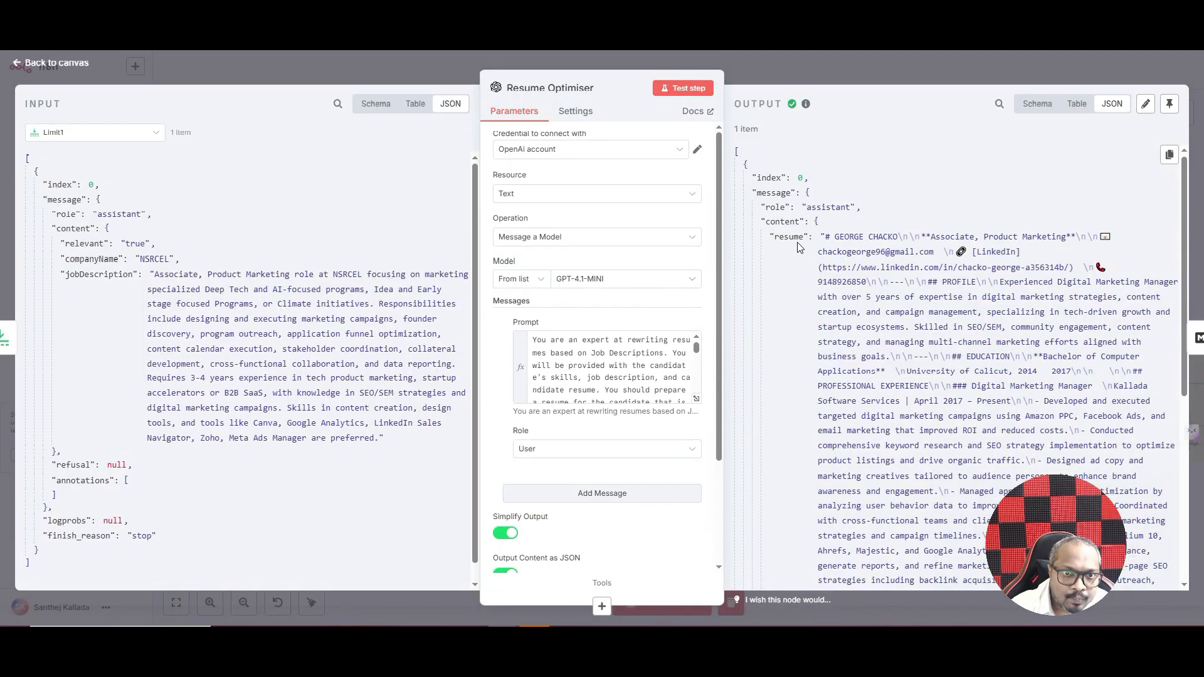
{"action": "scroll", "coordinate": [969, 229], "scroll_direction": "down", "scroll_amount": 3}
{"action": "scroll", "coordinate": [813, 237], "scroll_direction": "up", "scroll_amount": 3}
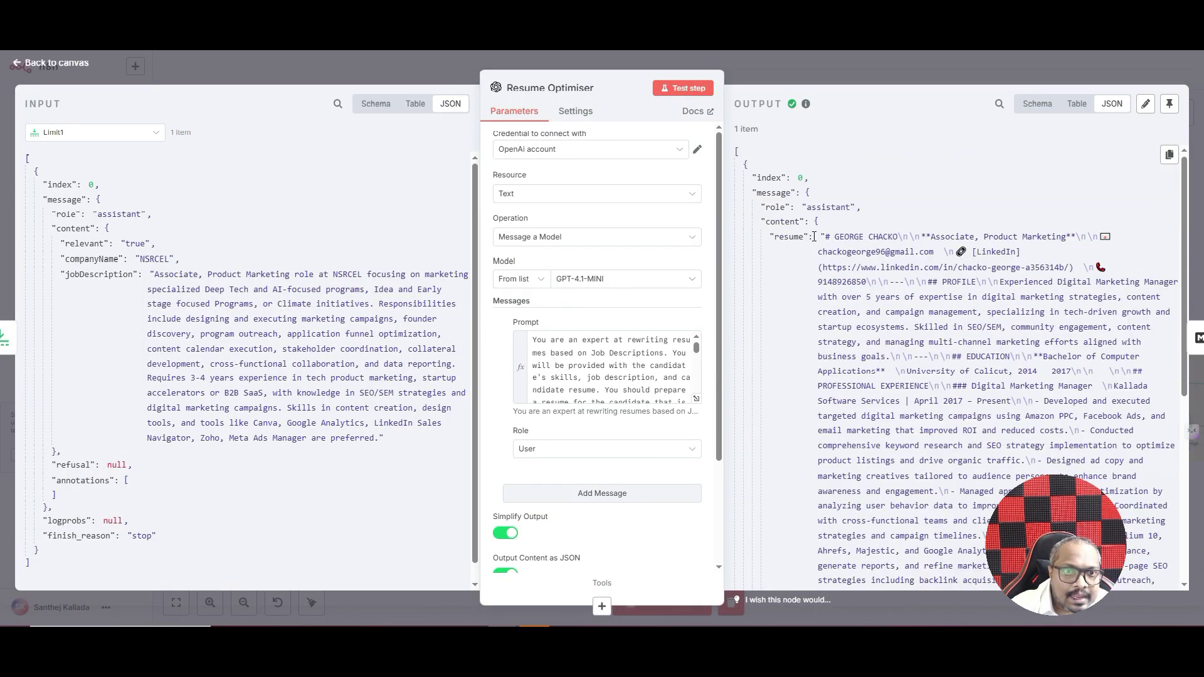
{"action": "left_click_drag", "start_coordinate": [804, 237], "coordinate": [782, 241]}
{"action": "scroll", "coordinate": [948, 263], "scroll_direction": "down", "scroll_amount": 3}
{"action": "scroll", "coordinate": [880, 245], "scroll_direction": "up", "scroll_amount": 3}
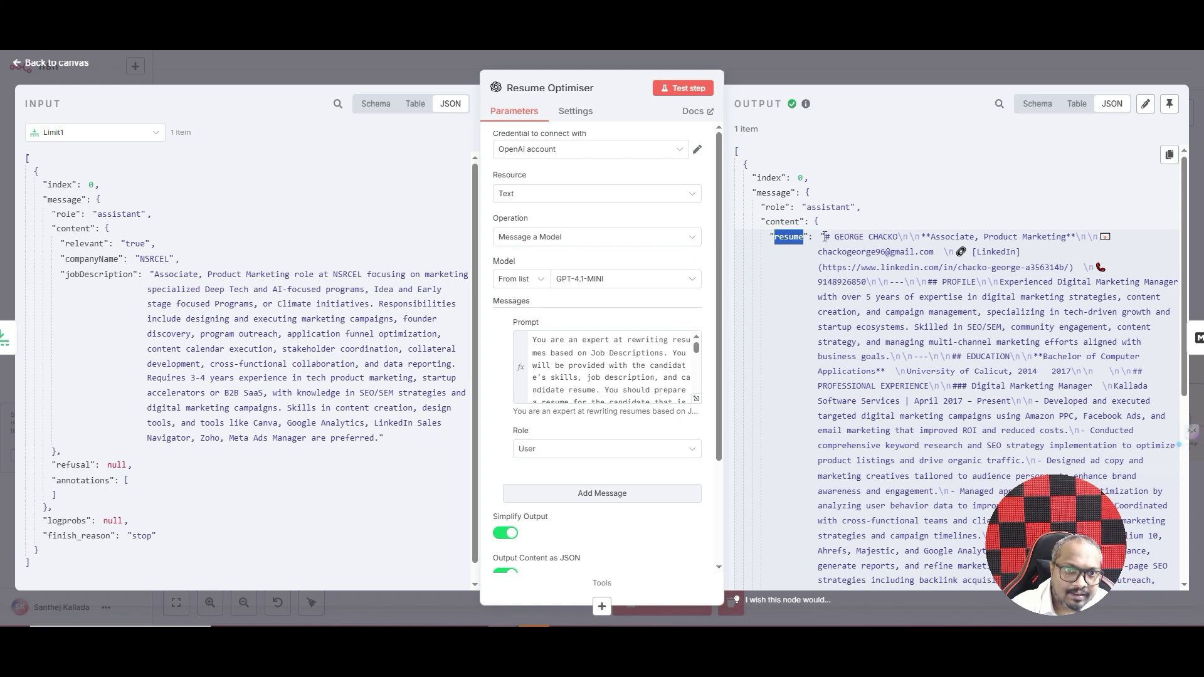
{"action": "left_click_drag", "start_coordinate": [826, 234], "coordinate": [945, 269]}
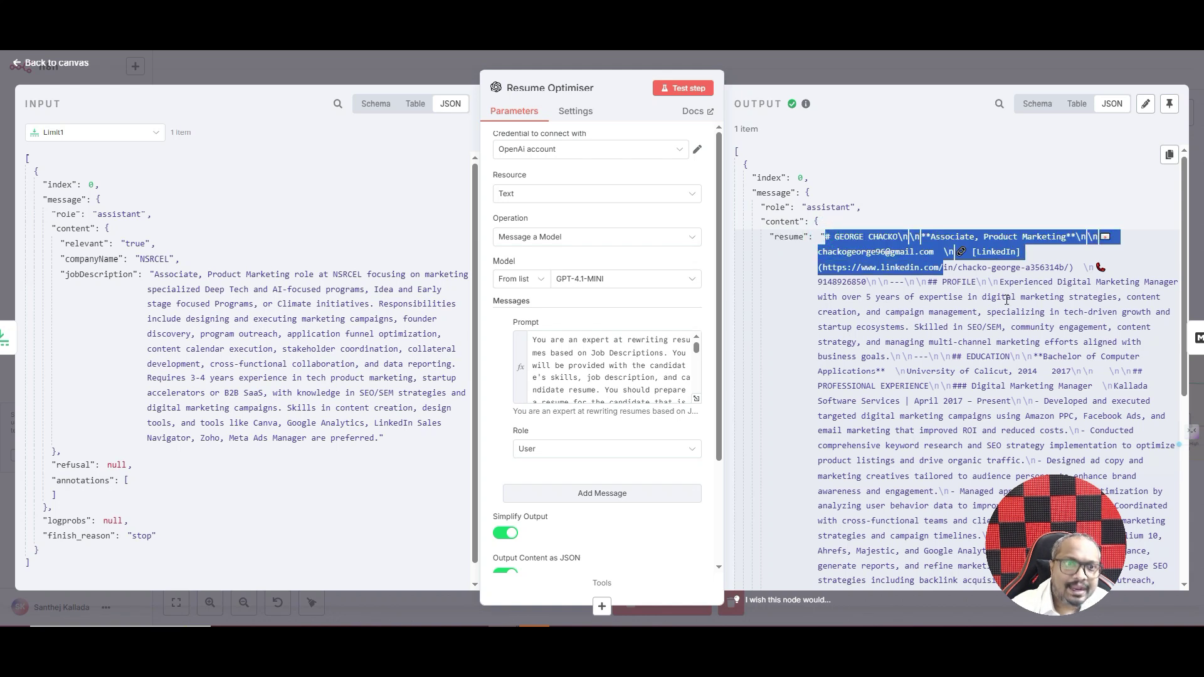
{"action": "left_click", "coordinate": [976, 316]}
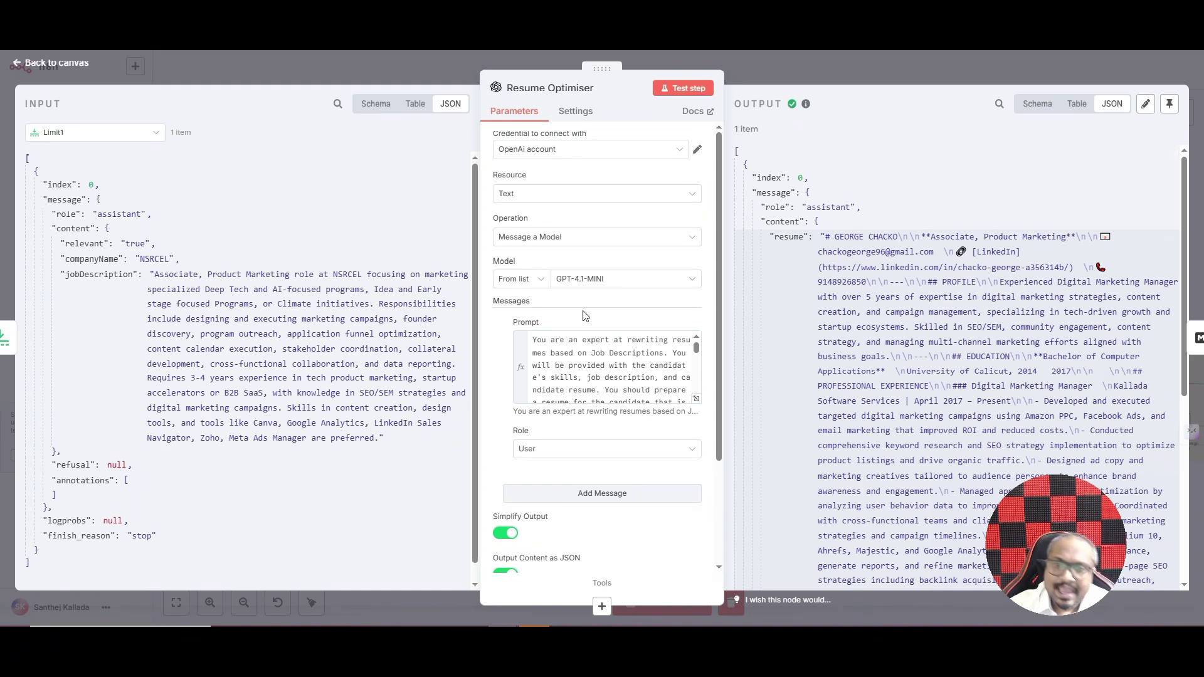
{"action": "scroll", "coordinate": [584, 314], "scroll_direction": "down", "scroll_amount": 2}
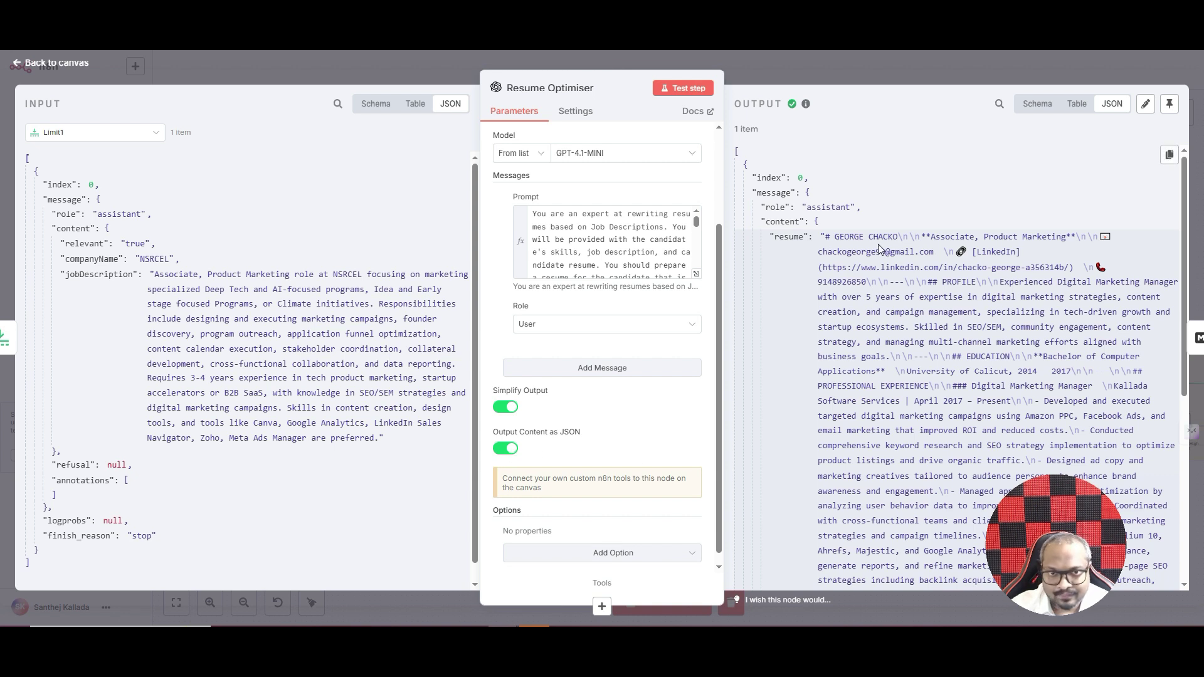
{"action": "scroll", "coordinate": [891, 269], "scroll_direction": "down", "scroll_amount": 5}
{"action": "scroll", "coordinate": [895, 279], "scroll_direction": "up", "scroll_amount": 15}
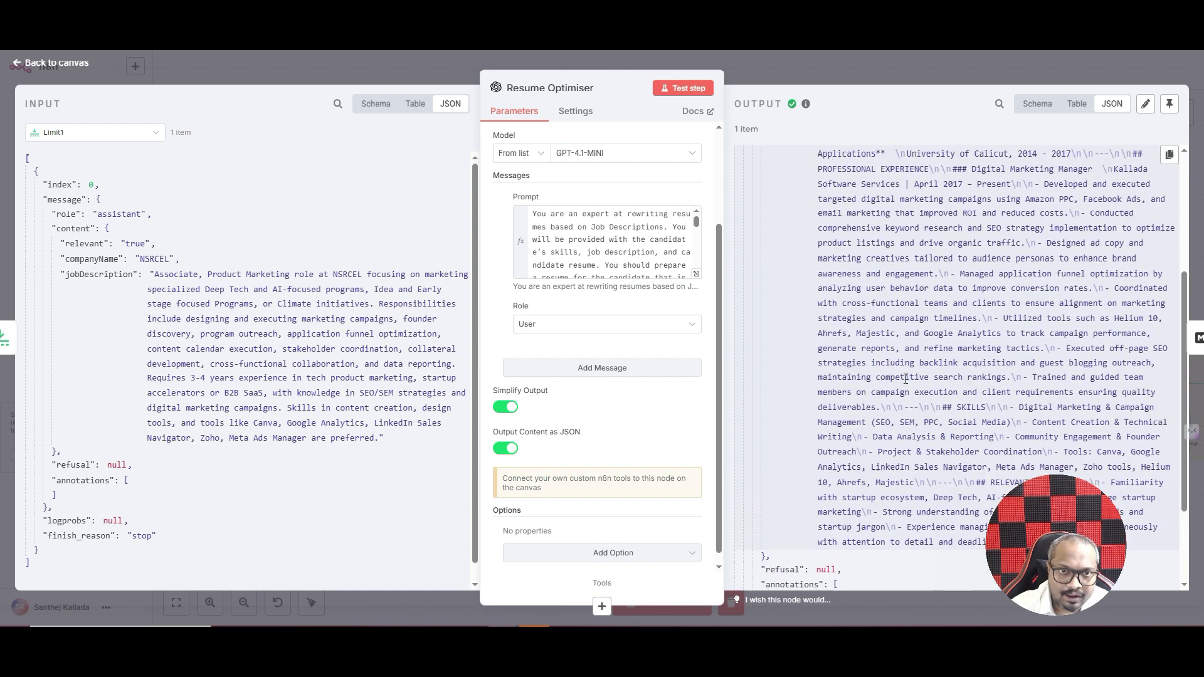
- Re-check the Resume Optimiser node's settings, then return to the workflow canvas
{"action": "key", "text": "Escape"}
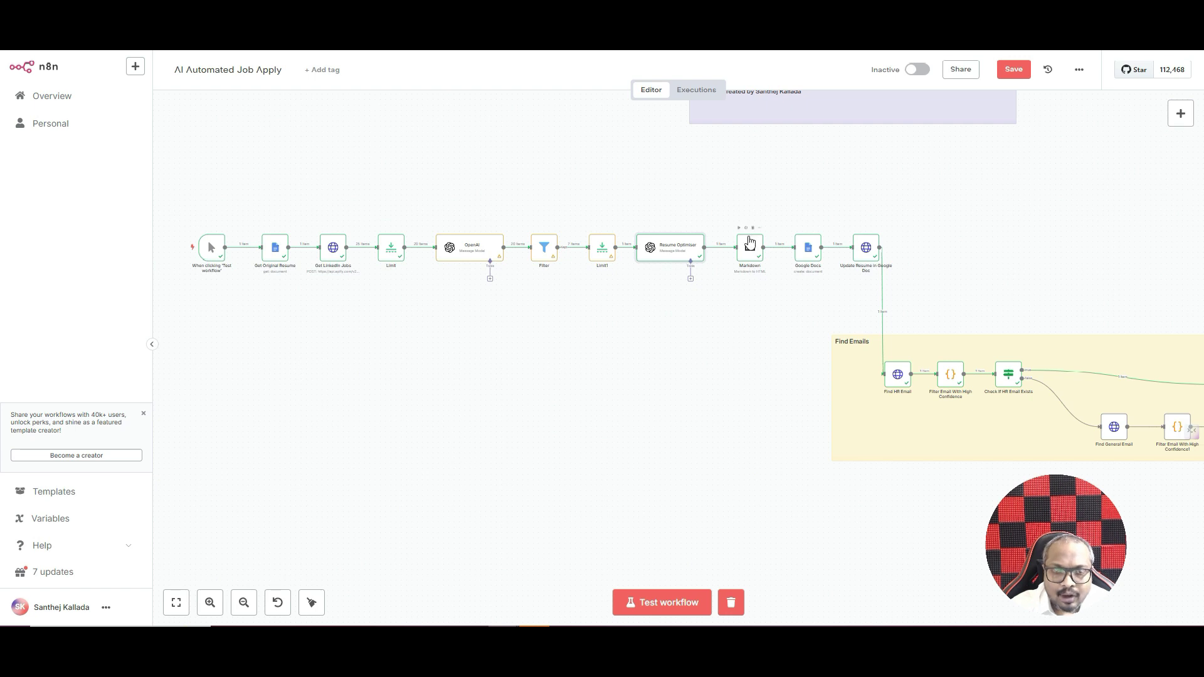
{"action": "double_click", "coordinate": [664, 250]}
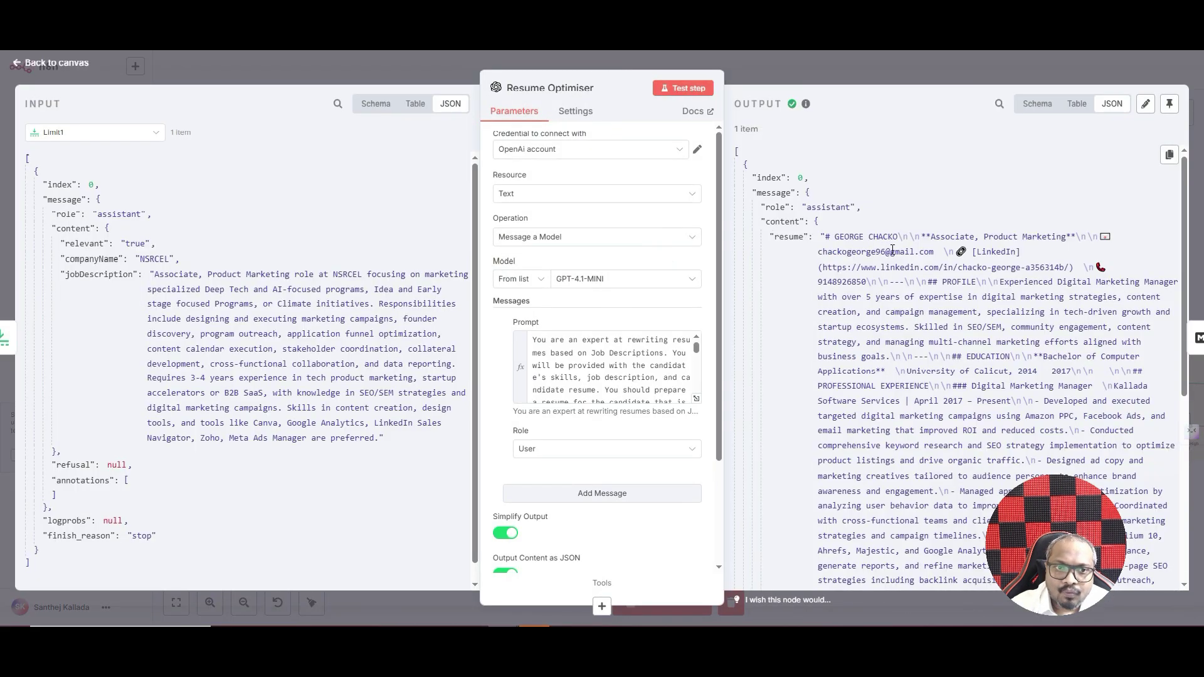
{"action": "scroll", "coordinate": [922, 242], "scroll_direction": "down", "scroll_amount": 1}
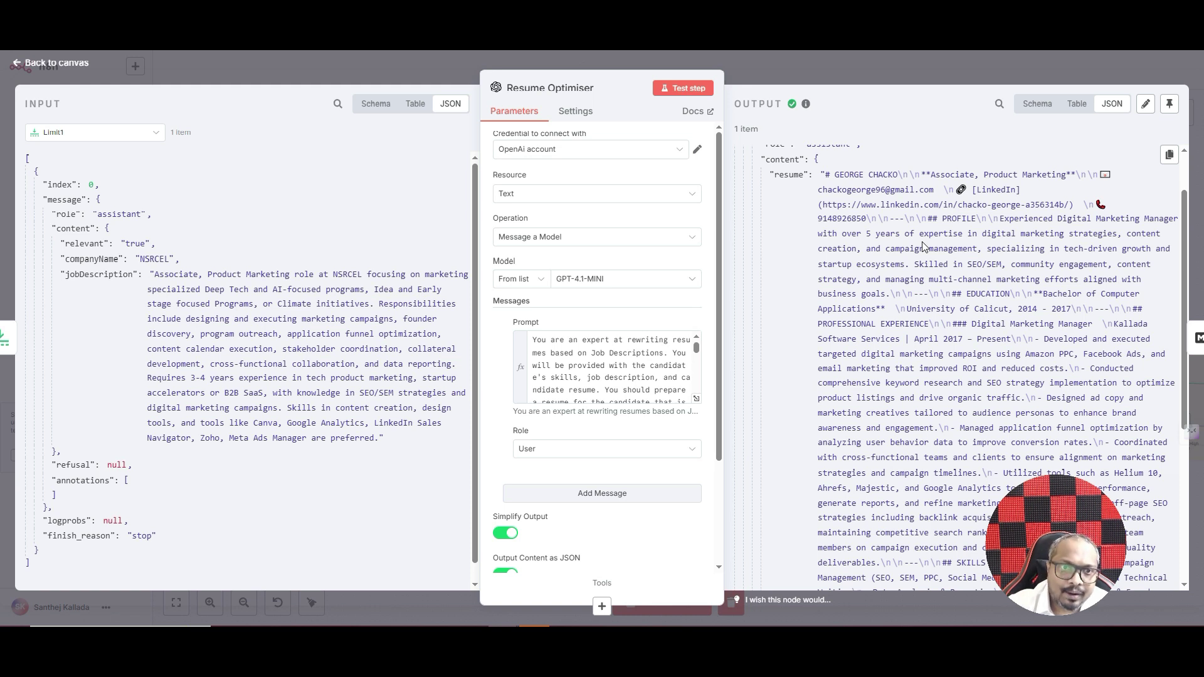
{"action": "scroll", "coordinate": [923, 245], "scroll_direction": "down", "scroll_amount": 5}
{"action": "scroll", "coordinate": [888, 245], "scroll_direction": "up", "scroll_amount": 6}
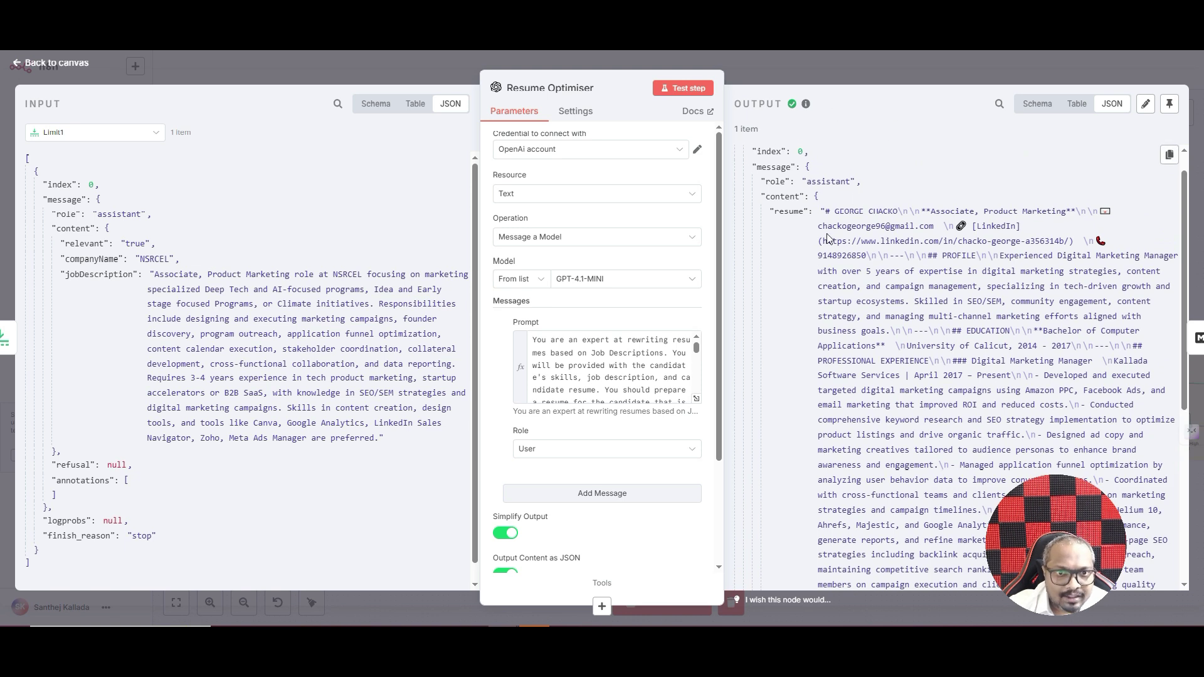
{"action": "left_click", "coordinate": [847, 68]}
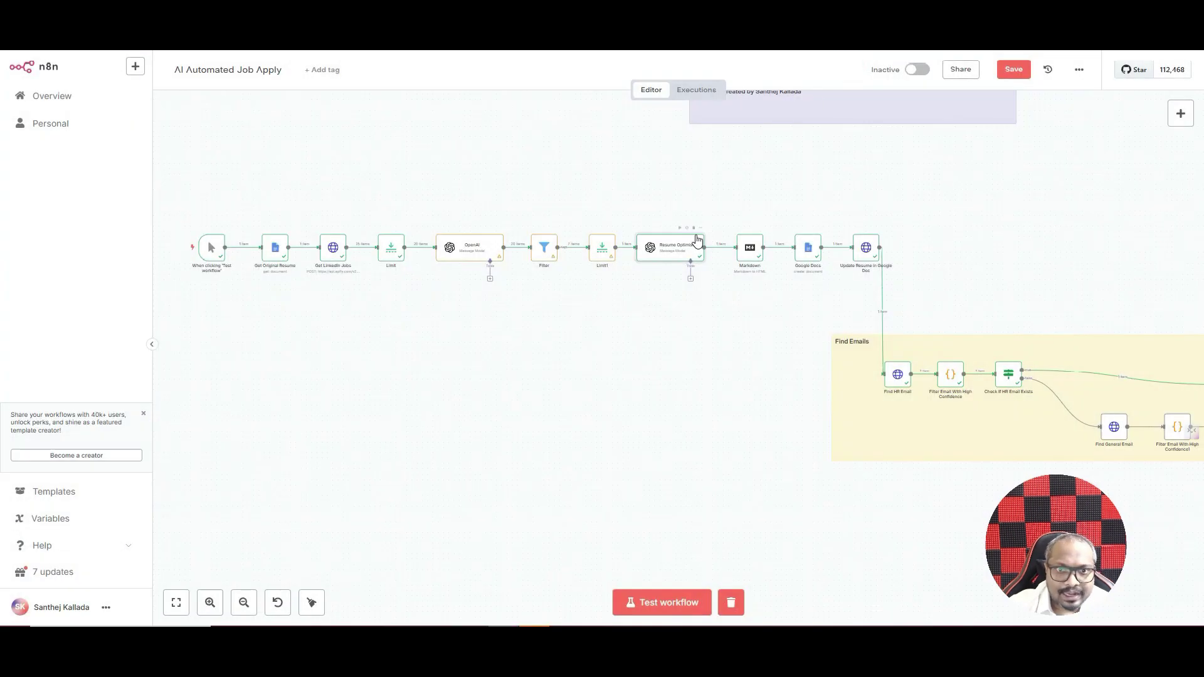
{"action": "left_click", "coordinate": [1180, 113]}
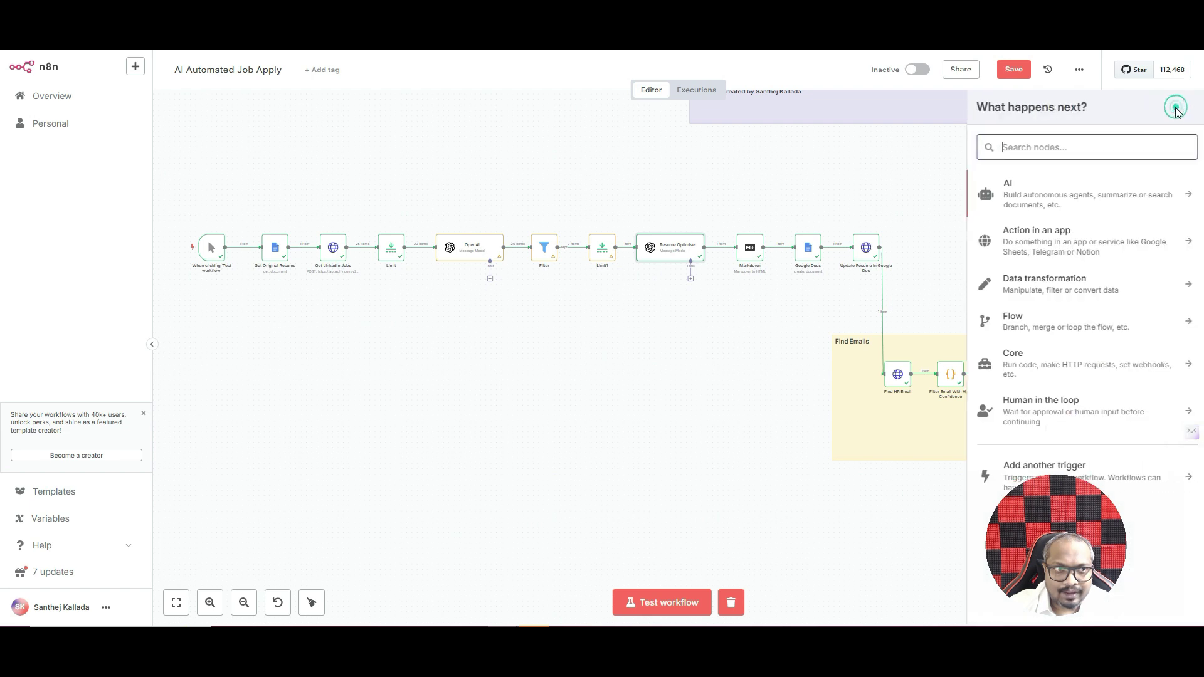
{"action": "type", "text": "markd"}
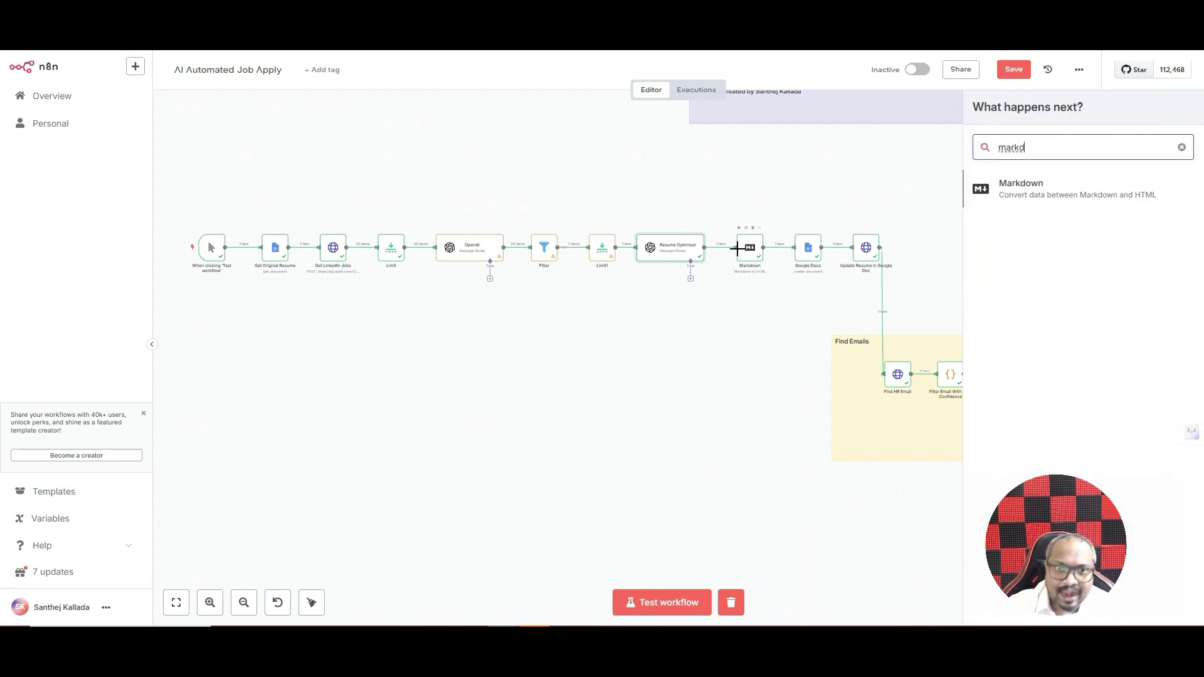
{"action": "left_click", "coordinate": [1037, 194]}
{"action": "left_click", "coordinate": [792, 65]}
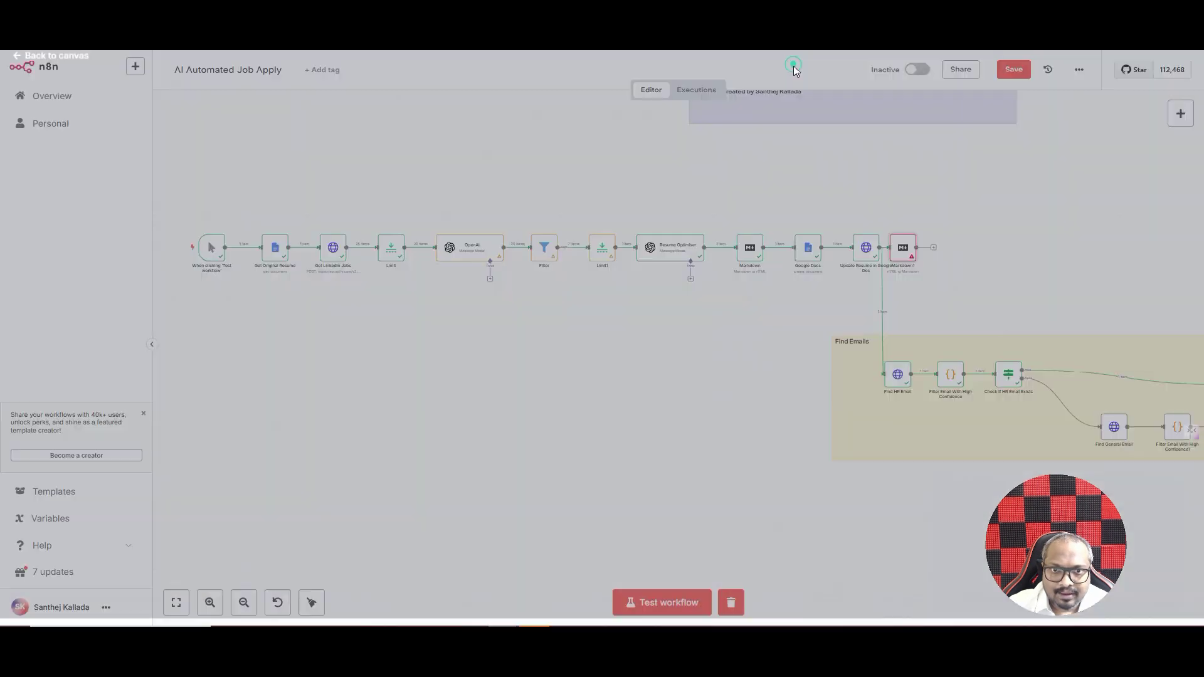
{"action": "left_click_drag", "start_coordinate": [901, 246], "coordinate": [750, 176]}
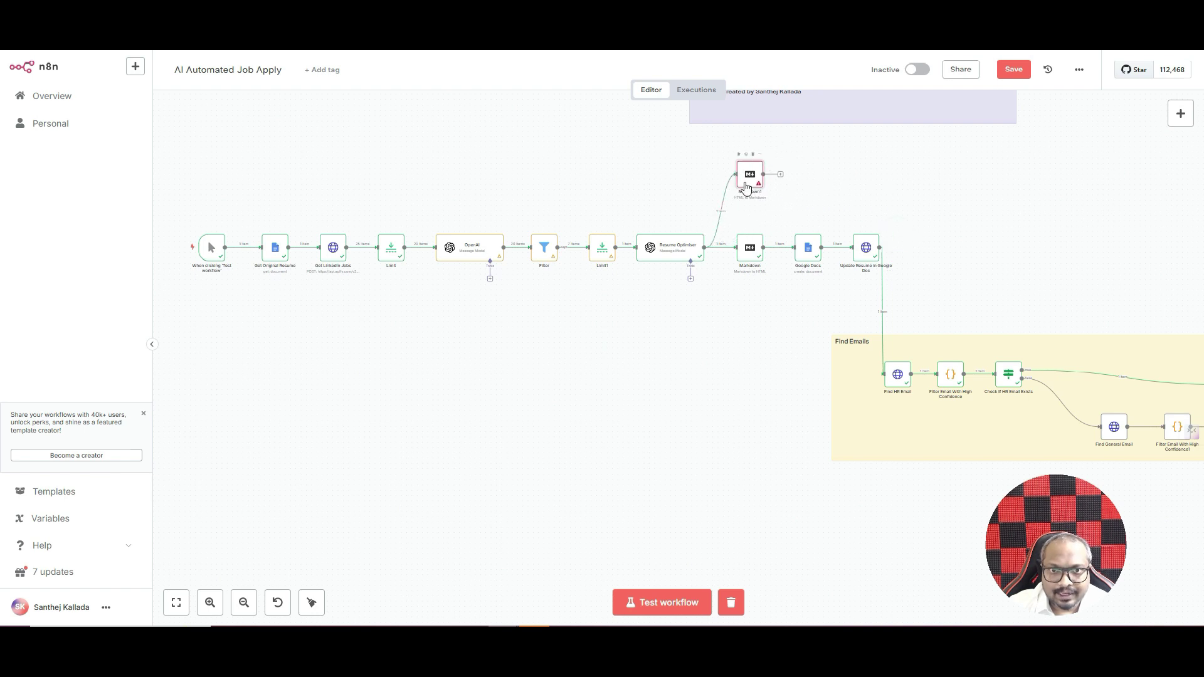
{"action": "left_click", "coordinate": [724, 210]}
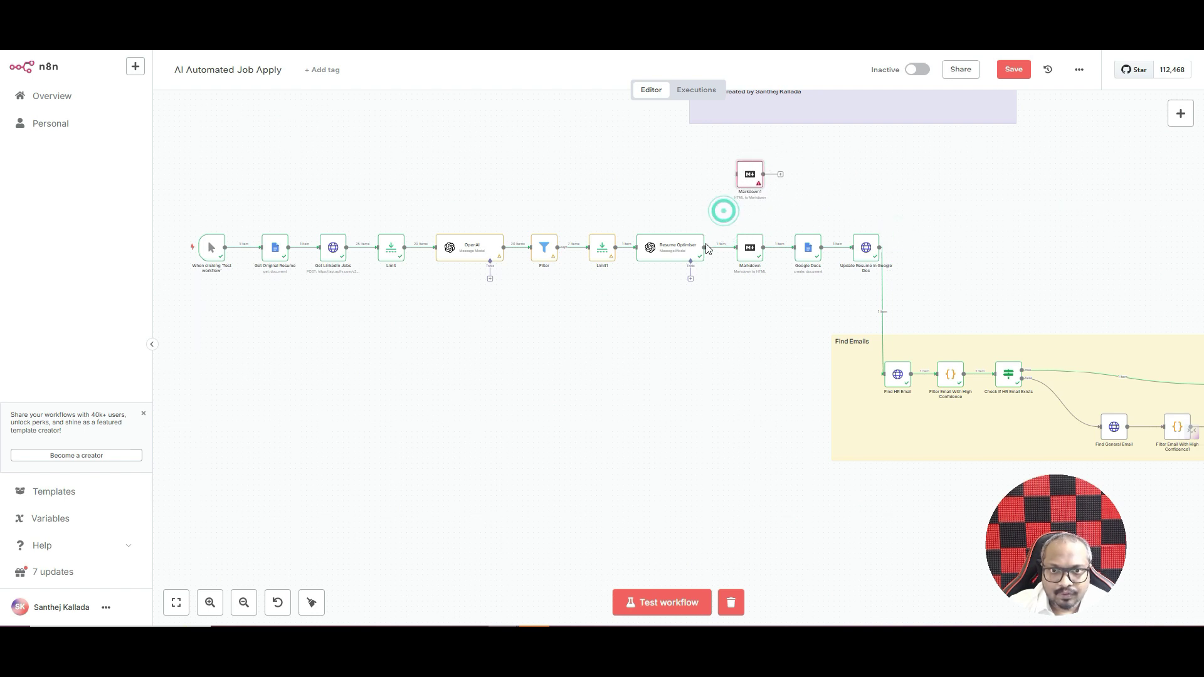
{"action": "key", "text": "ctrl+z"}
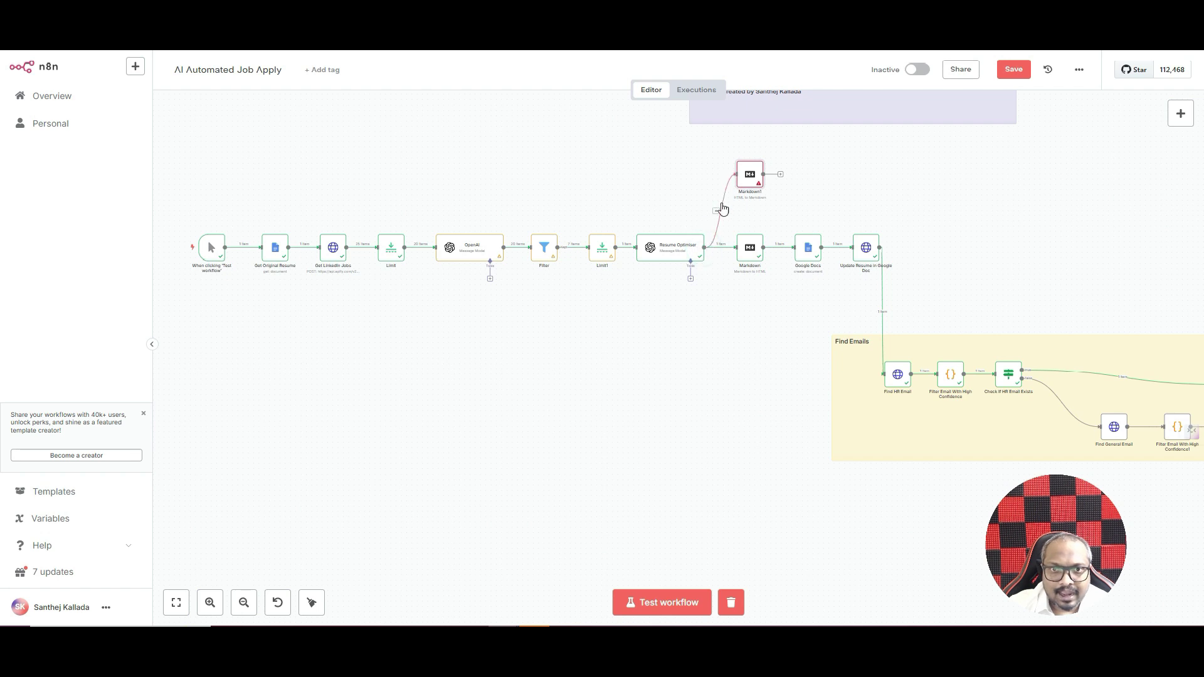
{"action": "left_click", "coordinate": [752, 156]}
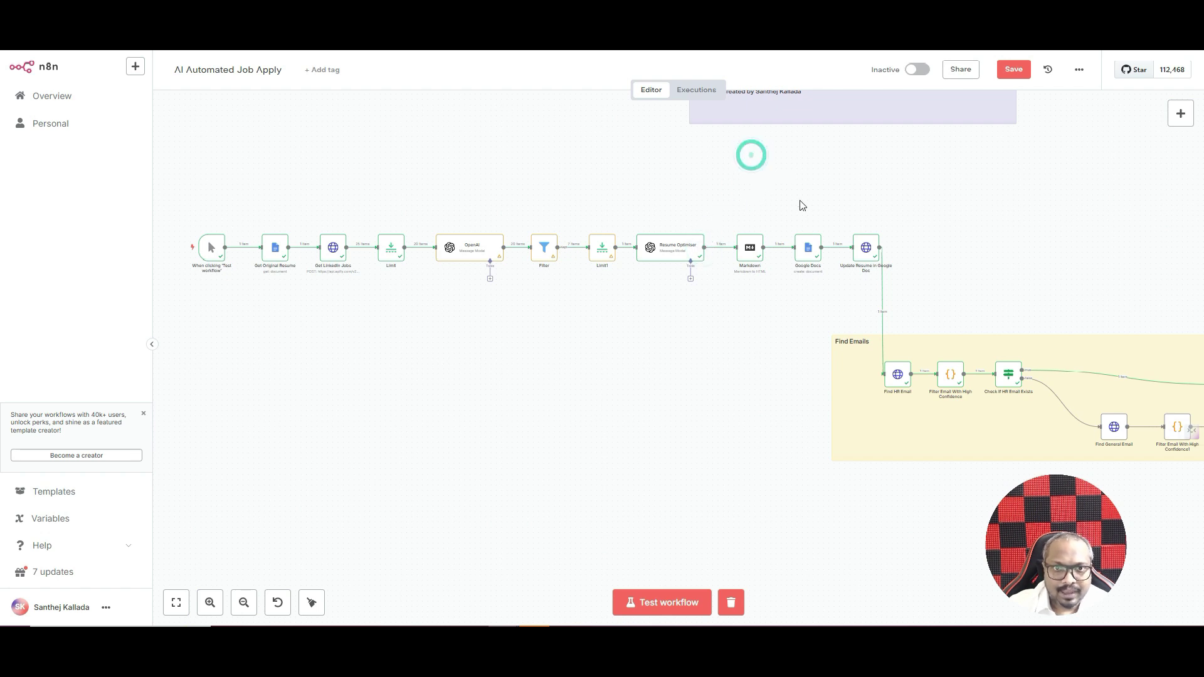
- Keep the Markdown node on Markdown to HTML and map the resume field into its input
{"action": "double_click", "coordinate": [748, 256]}
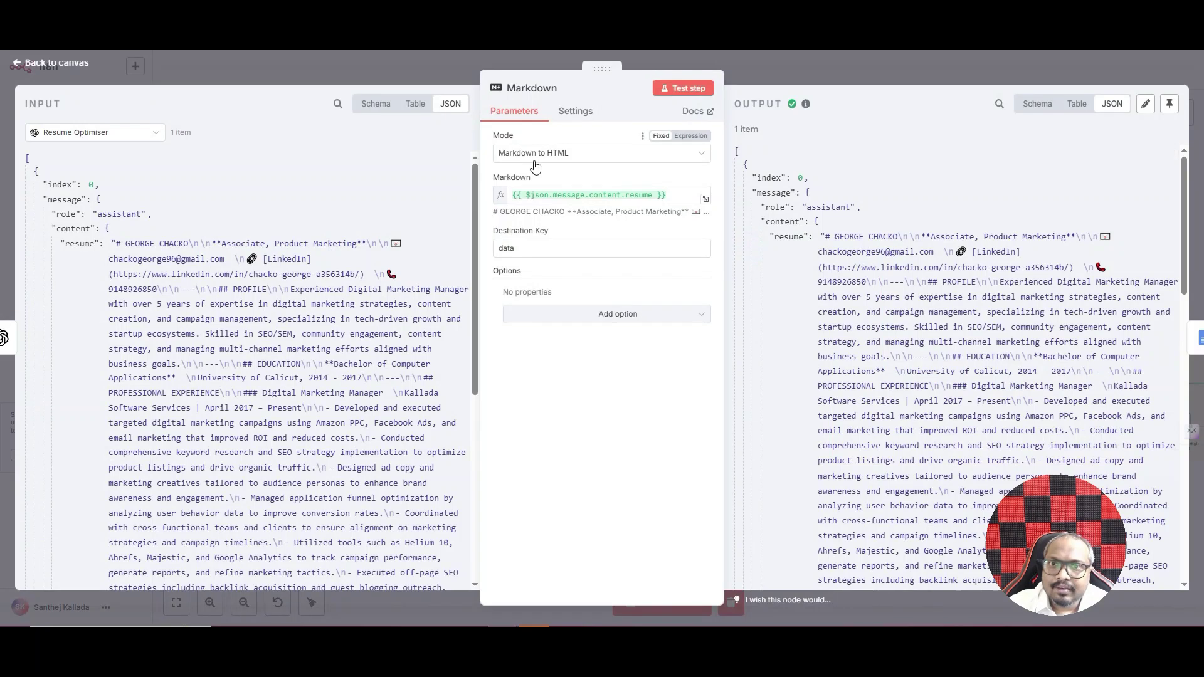
{"action": "left_click", "coordinate": [502, 156]}
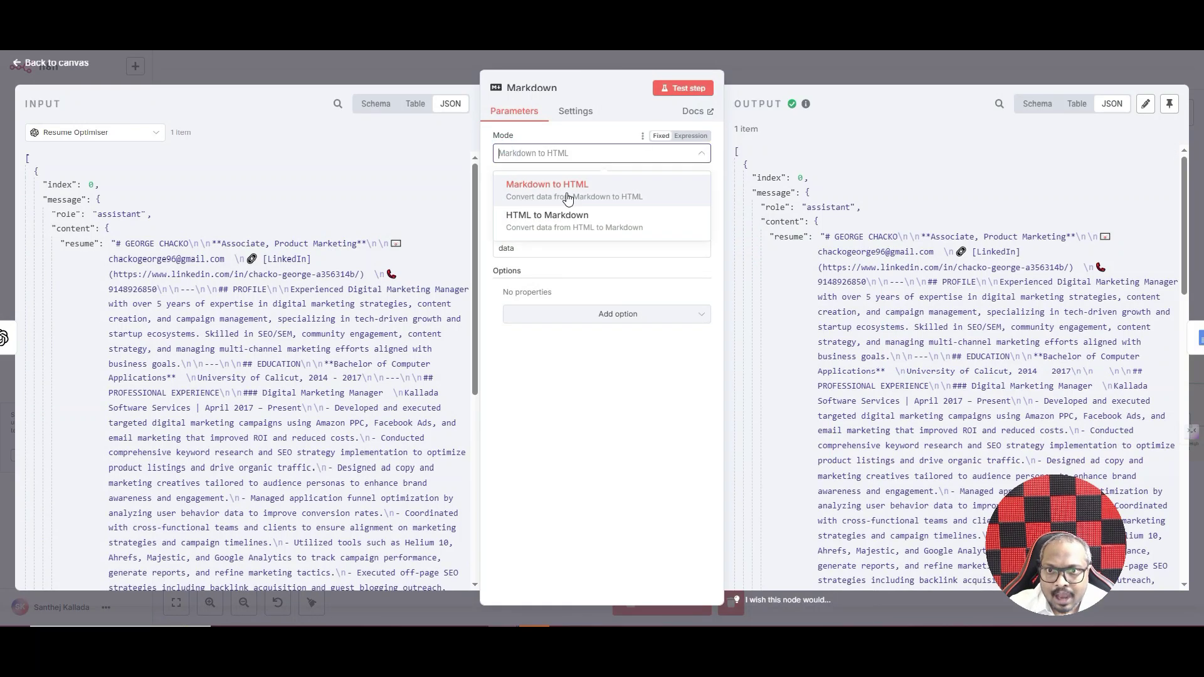
{"action": "left_click", "coordinate": [531, 136]}
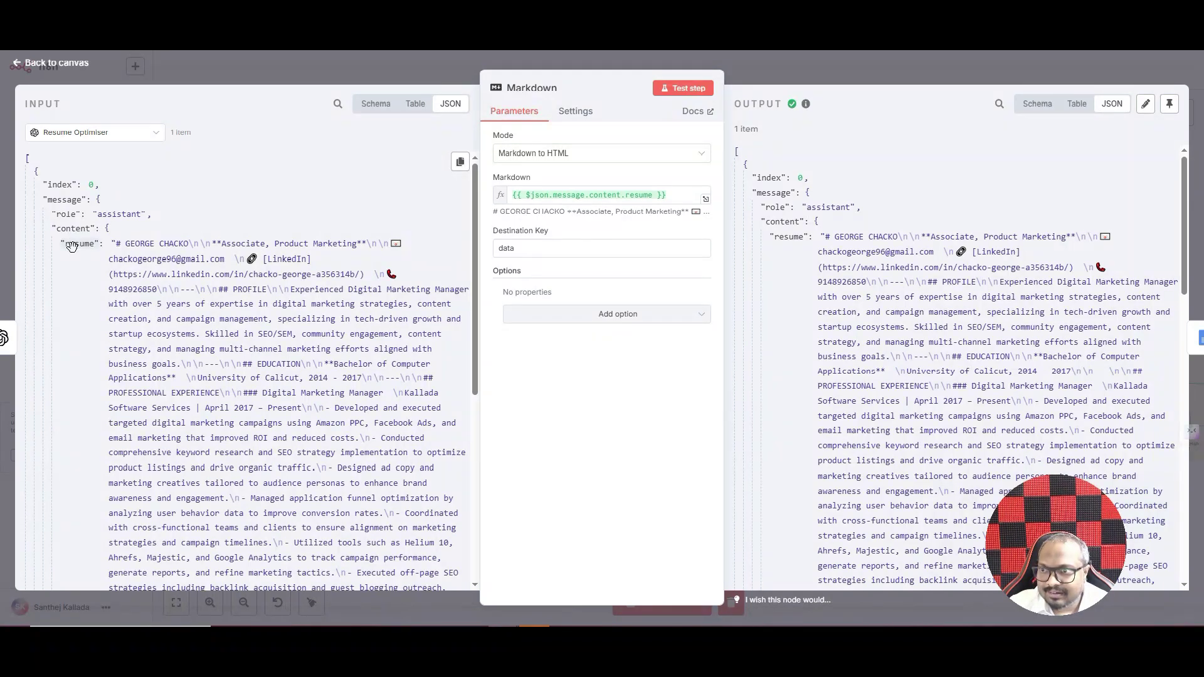
{"action": "left_click_drag", "start_coordinate": [72, 246], "coordinate": [229, 254]}
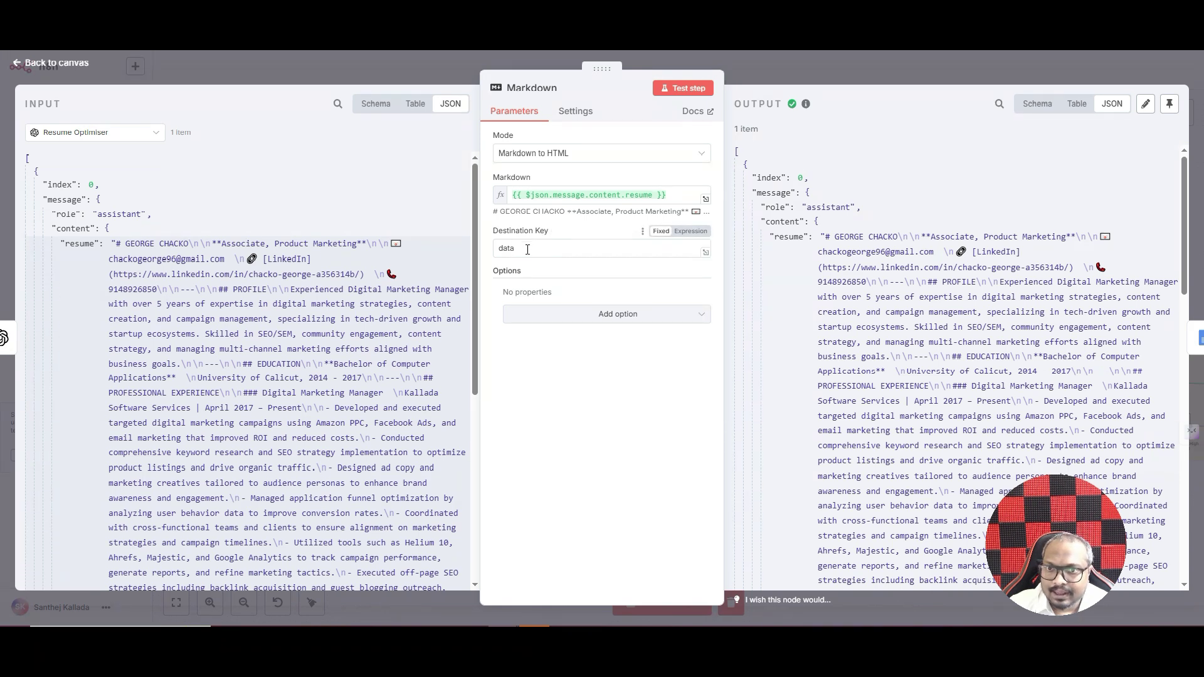
{"action": "left_click", "coordinate": [823, 70]}
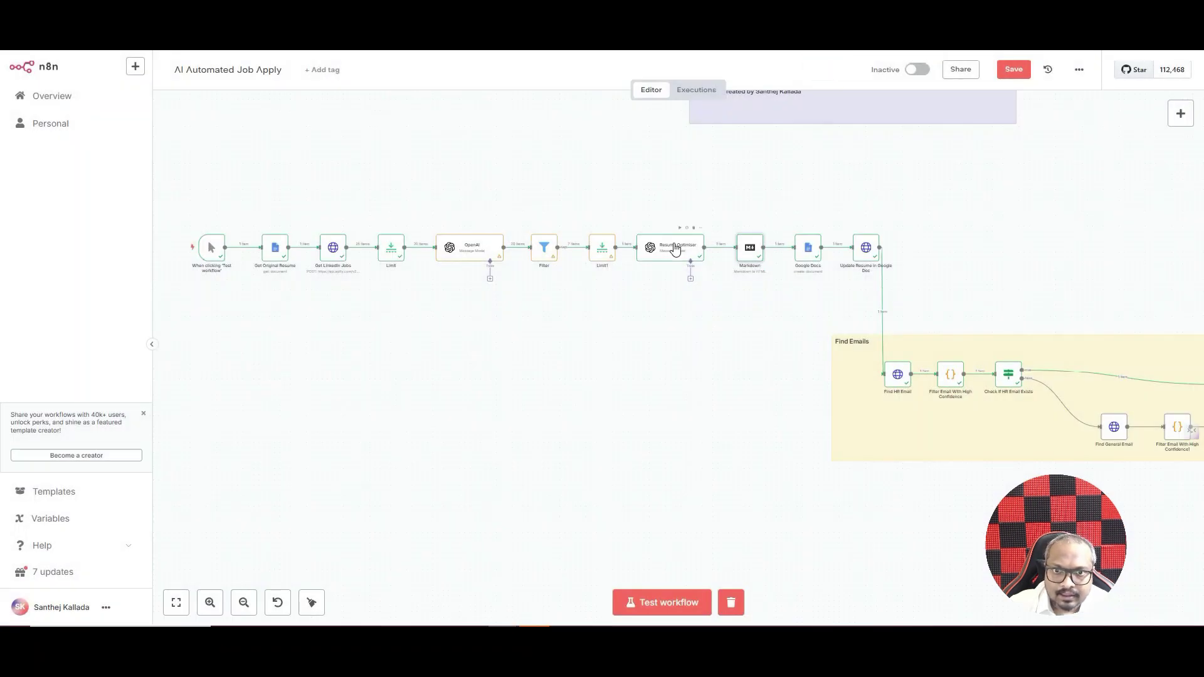
- Confirm the Markdown node outputs the HTML resume under destination key 'data', then close it
{"action": "double_click", "coordinate": [752, 249]}
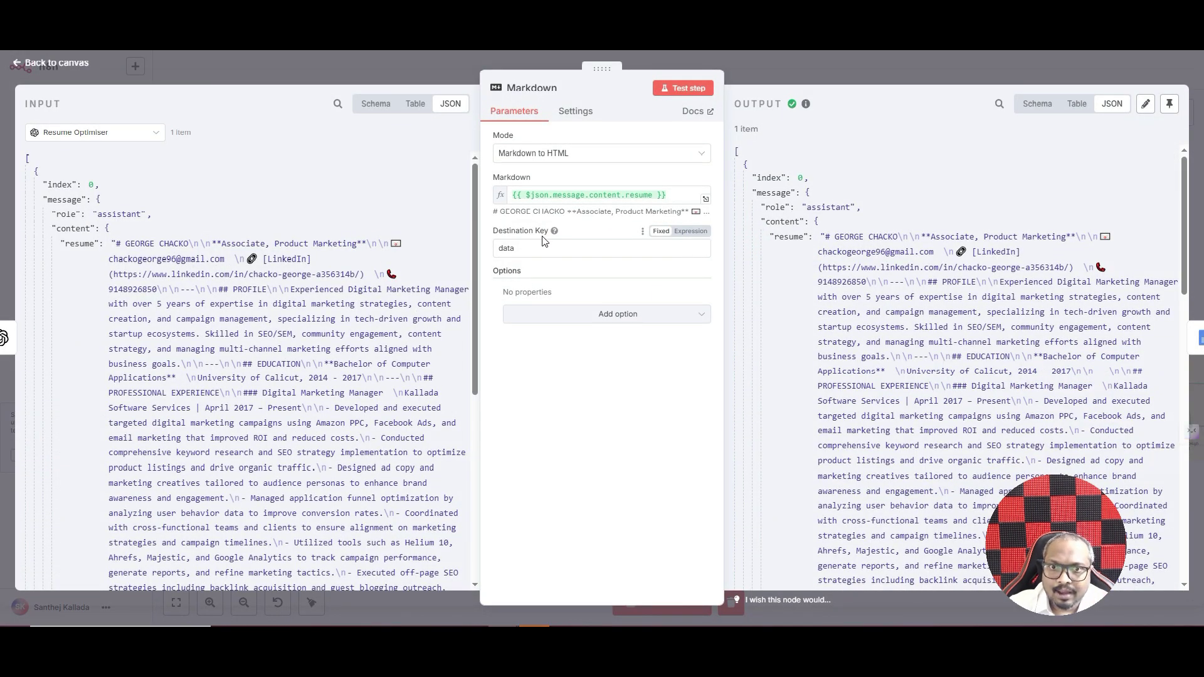
{"action": "scroll", "coordinate": [854, 175], "scroll_direction": "down", "scroll_amount": 10}
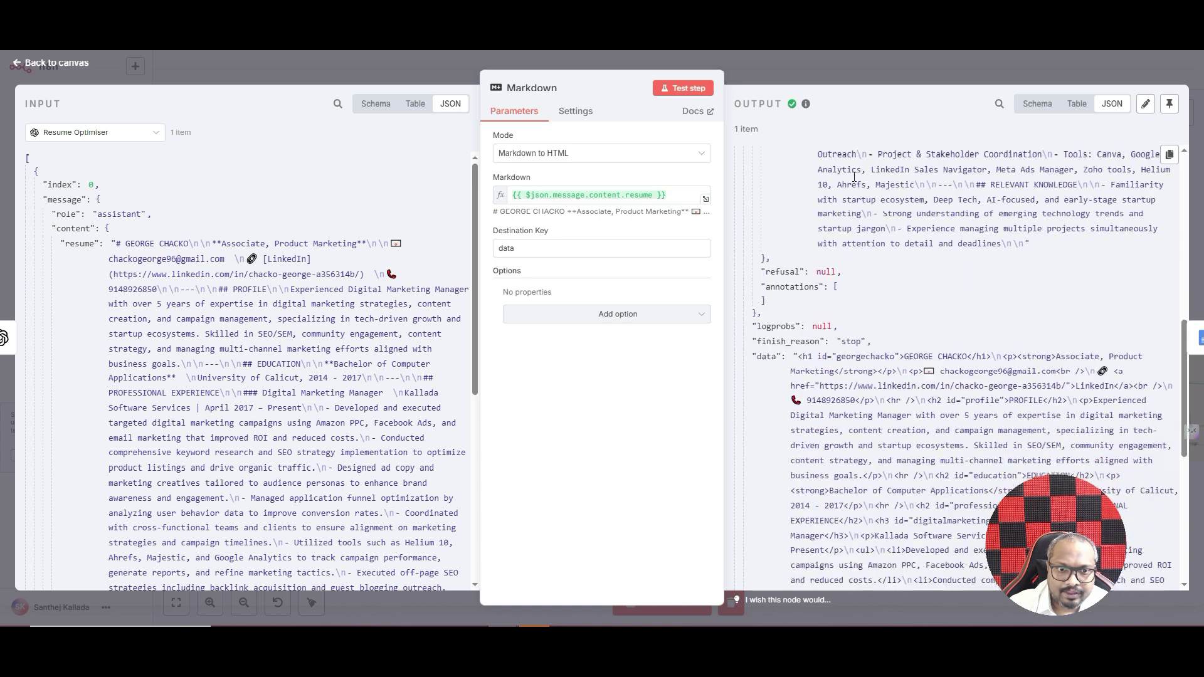
{"action": "scroll", "coordinate": [854, 177], "scroll_direction": "up", "scroll_amount": 10}
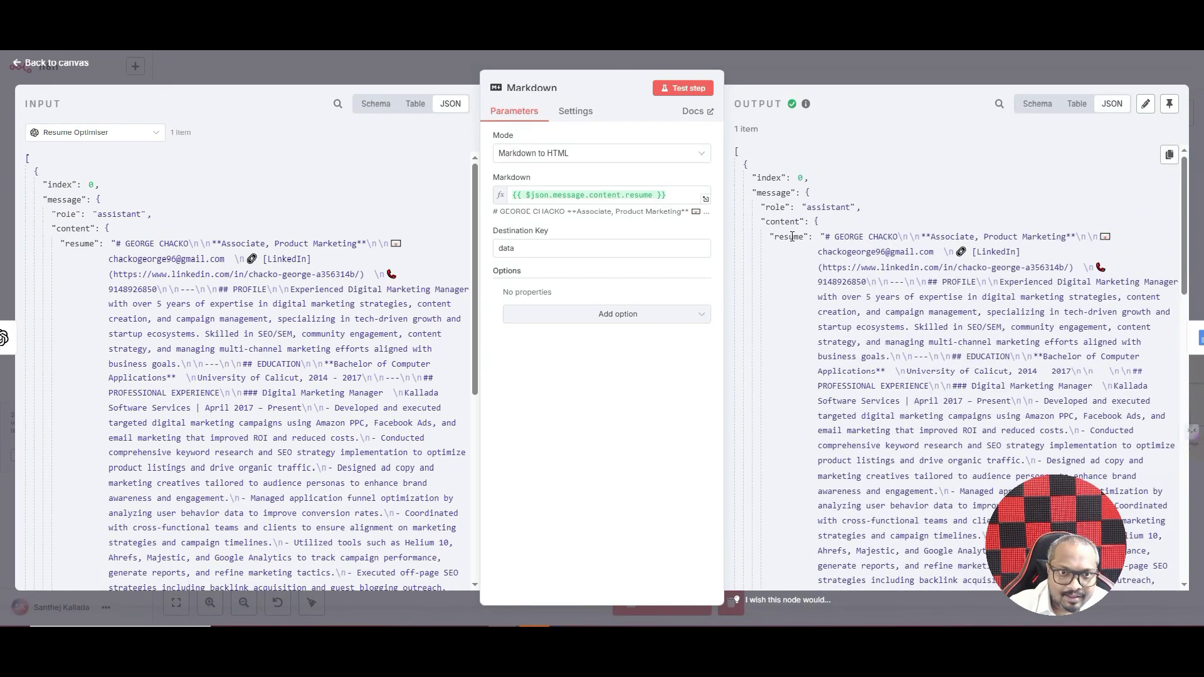
{"action": "scroll", "coordinate": [862, 208], "scroll_direction": "down", "scroll_amount": 10}
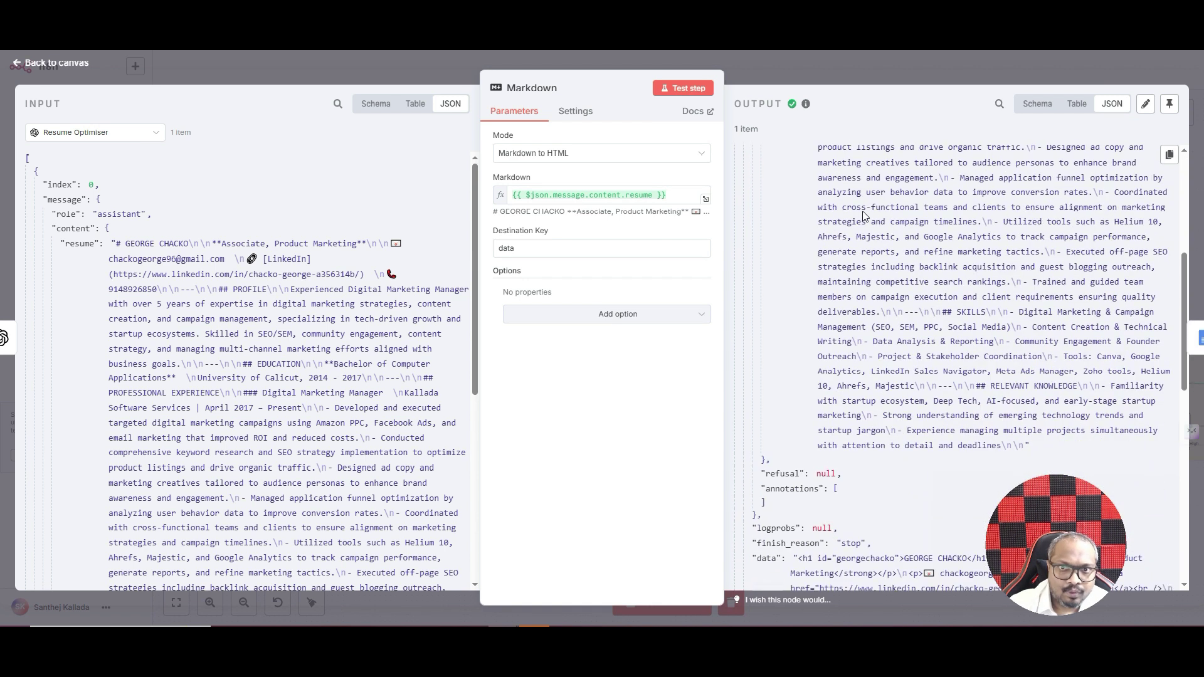
{"action": "left_click_drag", "start_coordinate": [776, 306], "coordinate": [752, 307]}
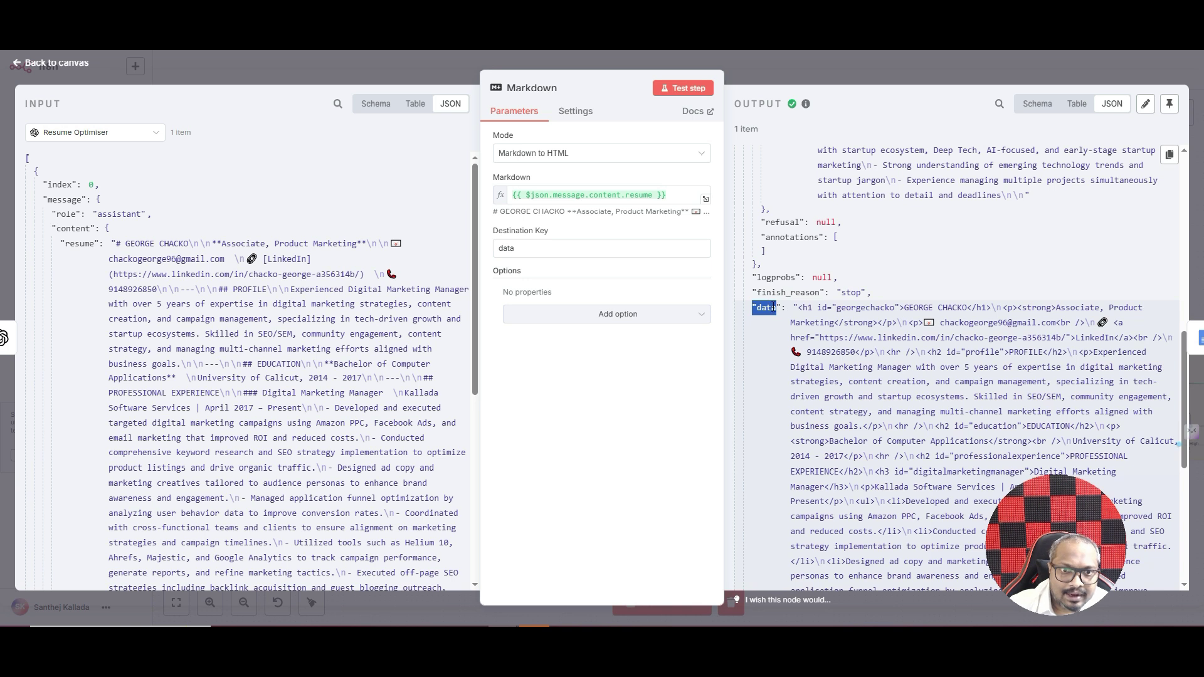
{"action": "left_click_drag", "start_coordinate": [800, 308], "coordinate": [942, 456]}
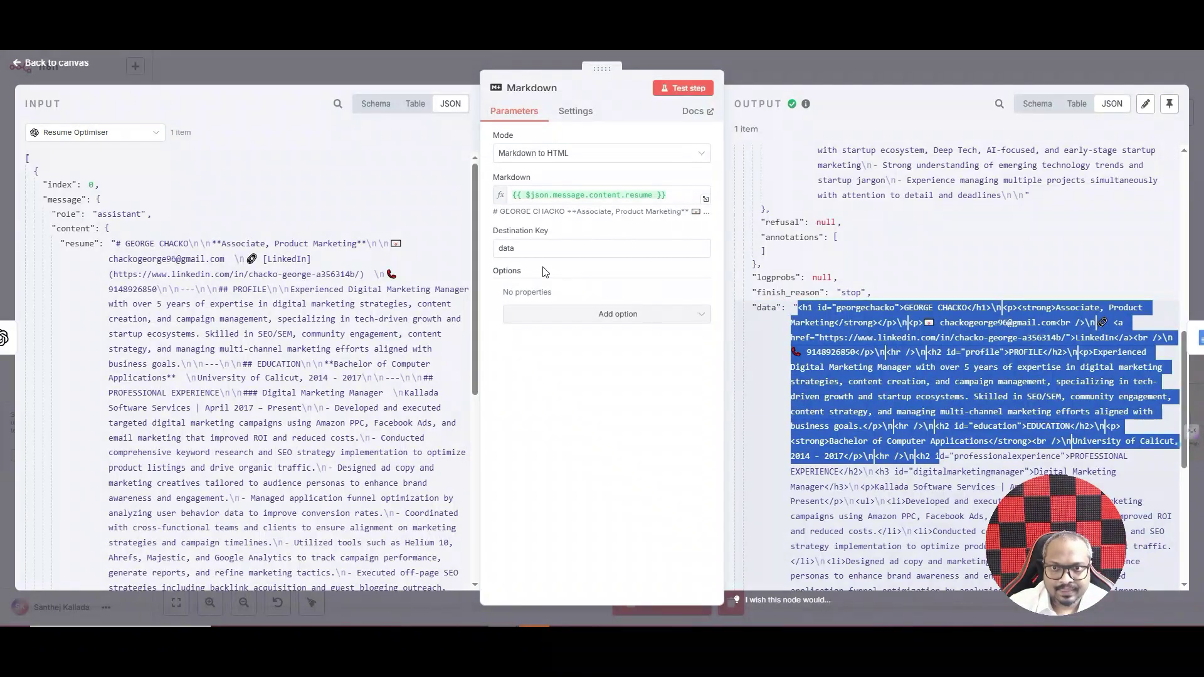
{"action": "left_click", "coordinate": [519, 246]}
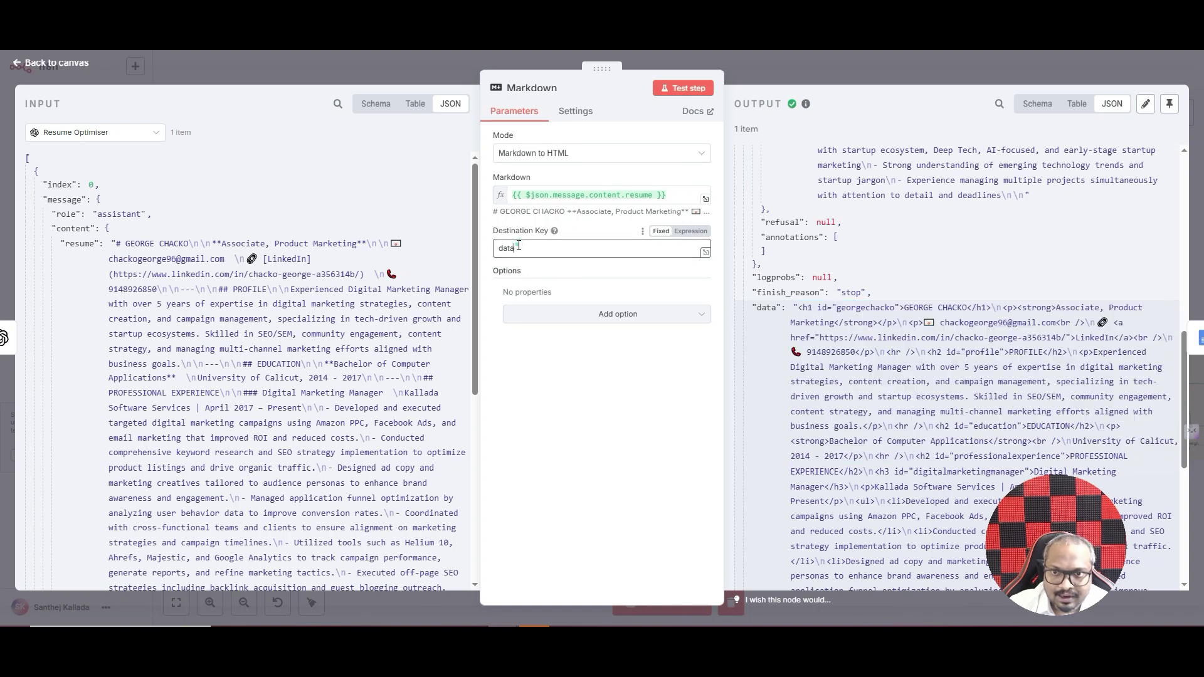
{"action": "key", "text": "Escape"}
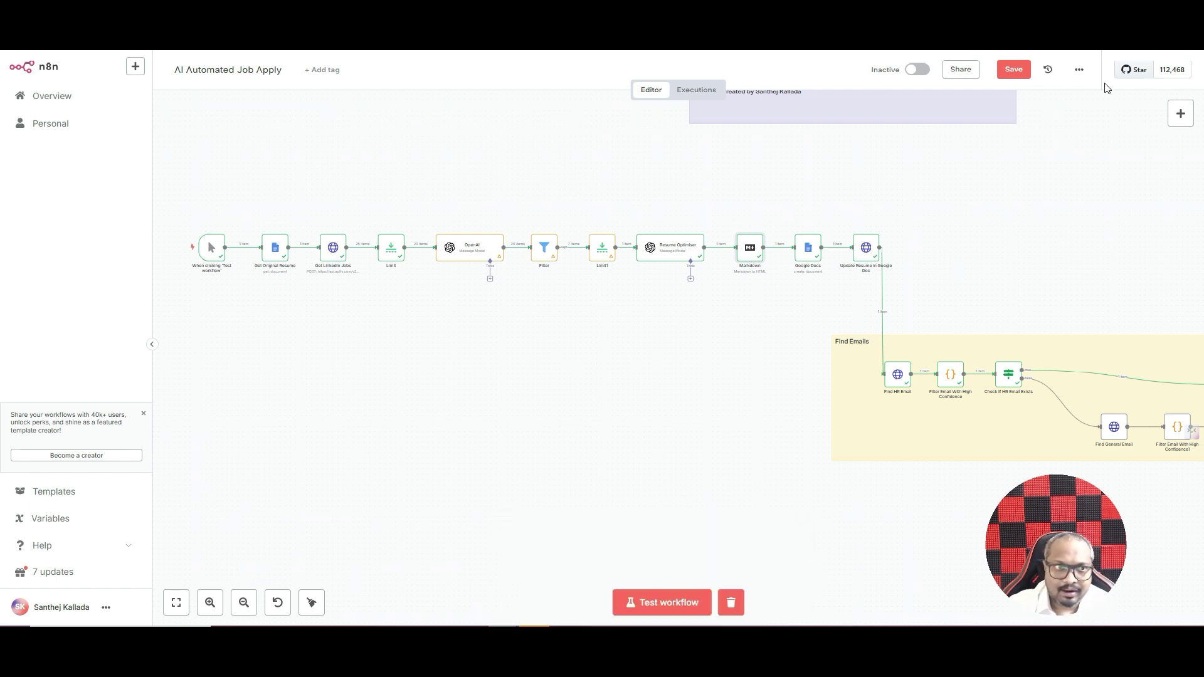
- Search 'google d' in the node picker to list Google Docs' create, get and update document actions
{"action": "left_click", "coordinate": [1180, 114]}
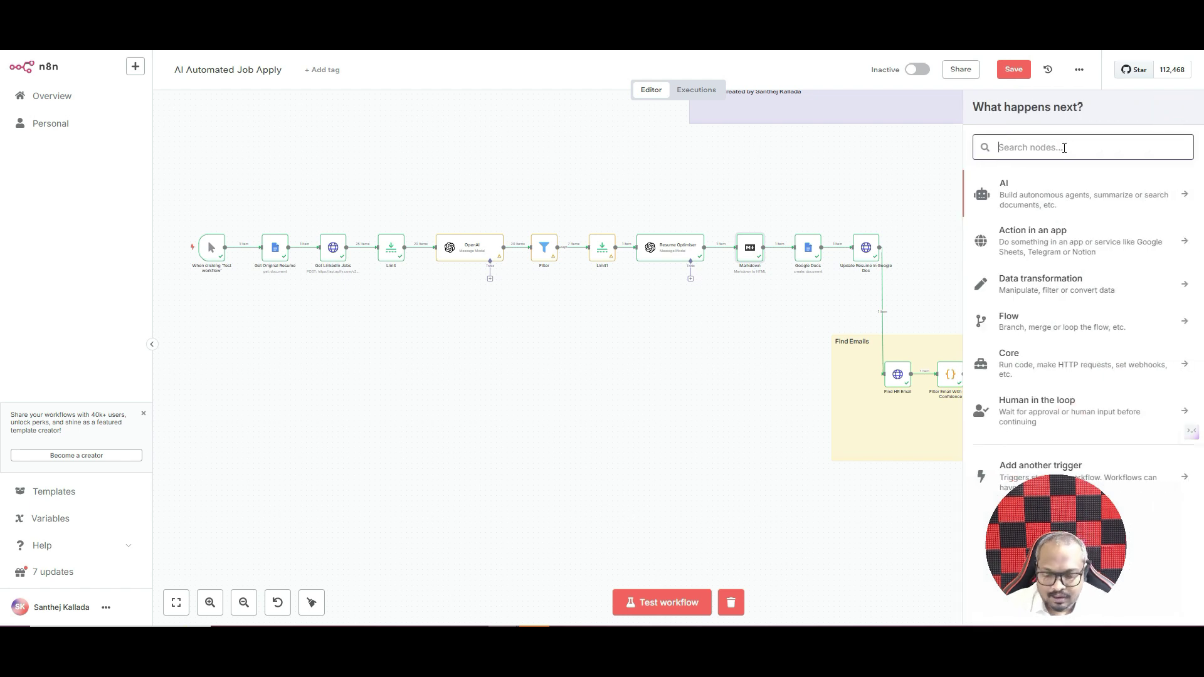
{"action": "type", "text": "google d"}
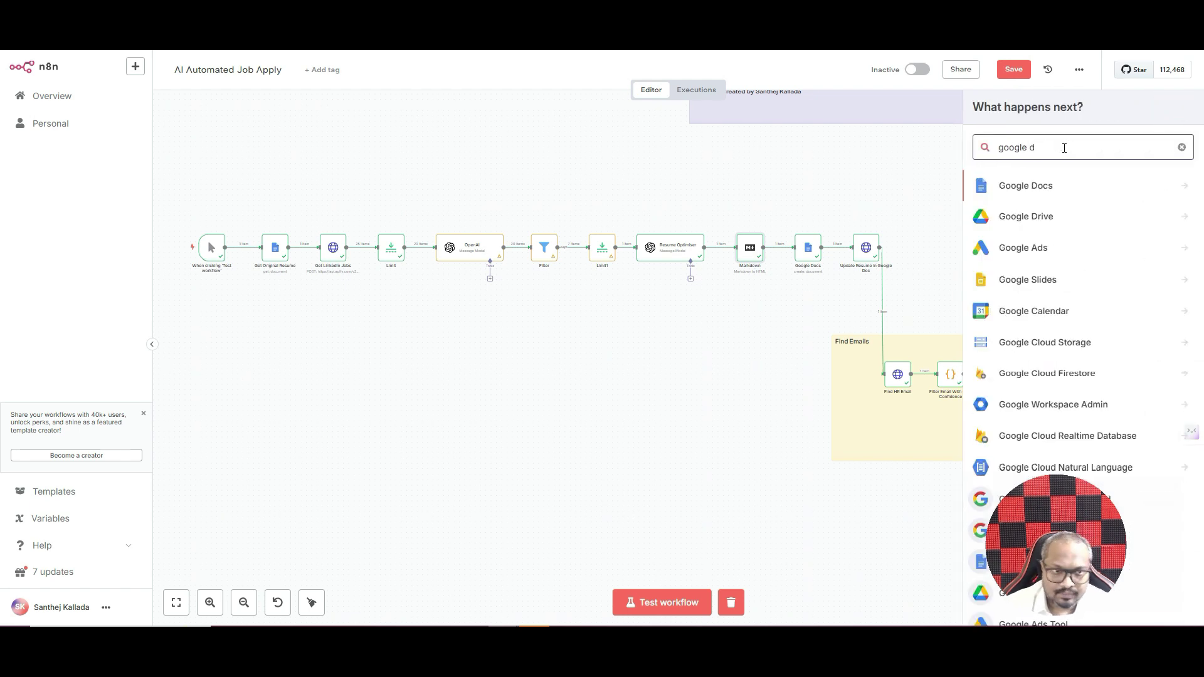
{"action": "left_click", "coordinate": [1040, 186]}
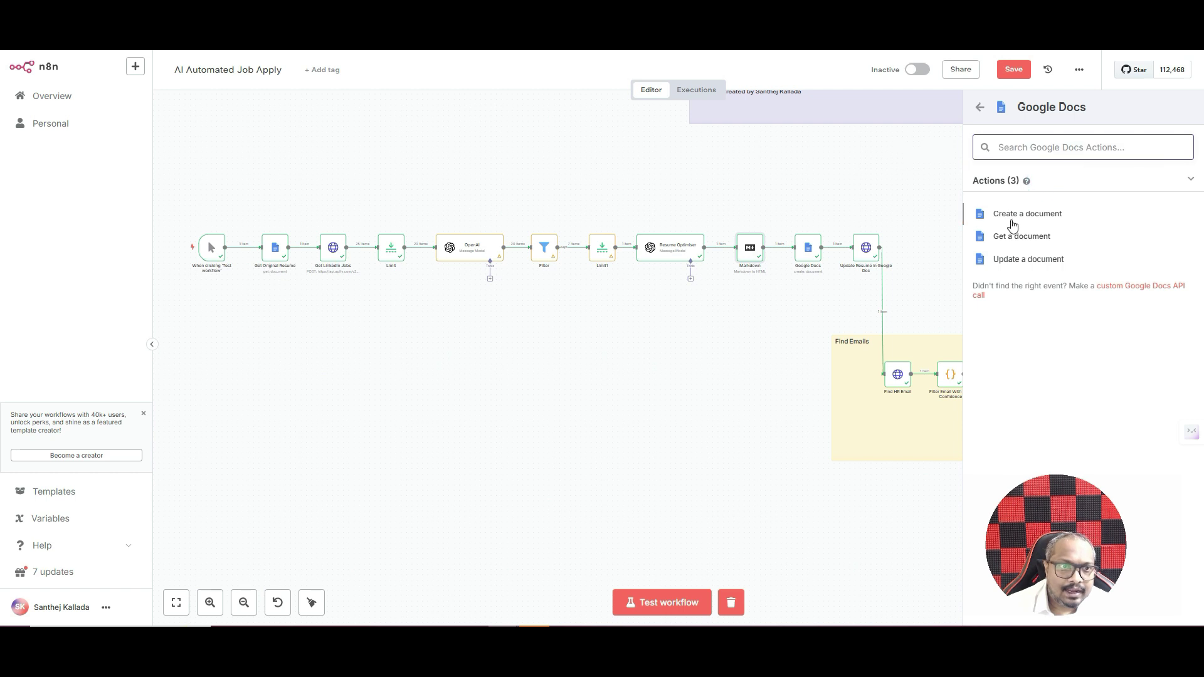
- Open the existing Google Docs node and glance at its available credentials
{"action": "double_click", "coordinate": [802, 250]}
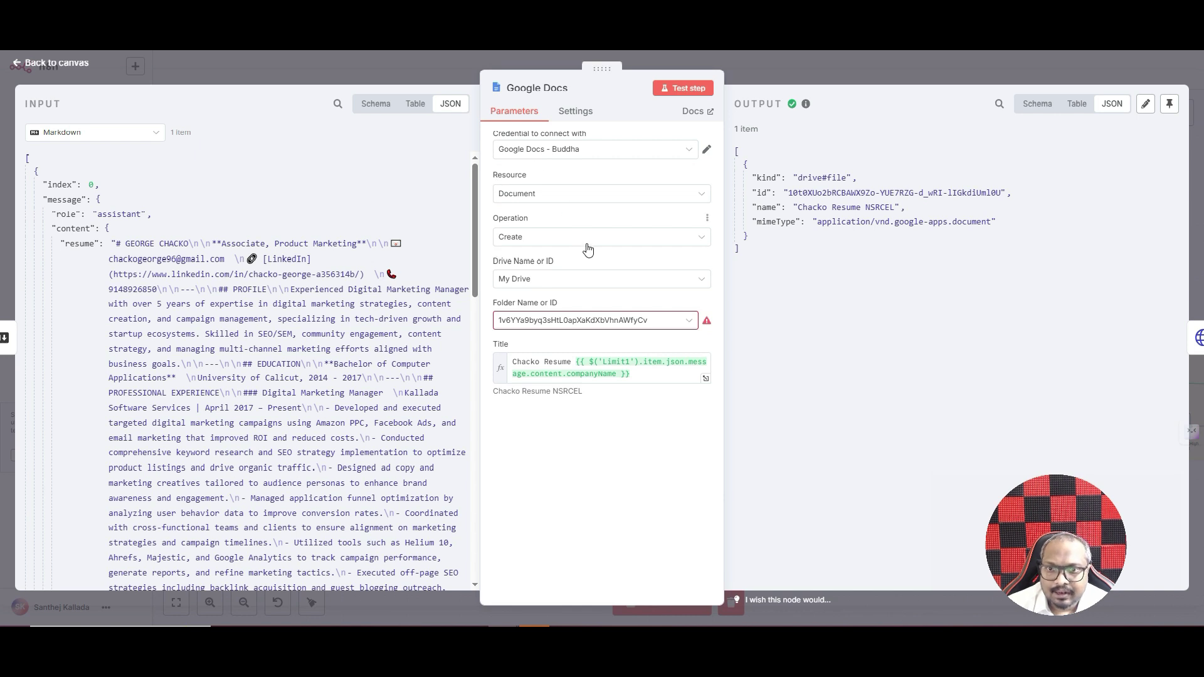
{"action": "left_click", "coordinate": [554, 153]}
{"action": "left_click", "coordinate": [557, 152]}
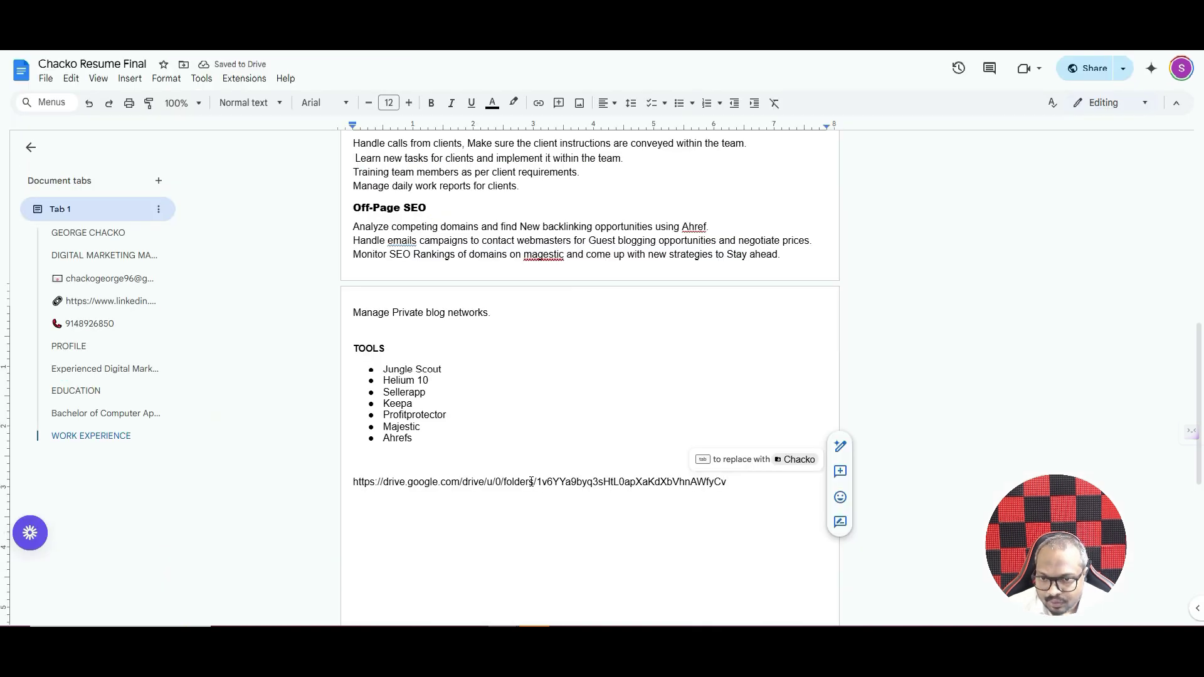
- Select the folder ID after /folders/ in the Drive link and return to n8n
{"action": "left_click_drag", "start_coordinate": [538, 481], "coordinate": [727, 495]}
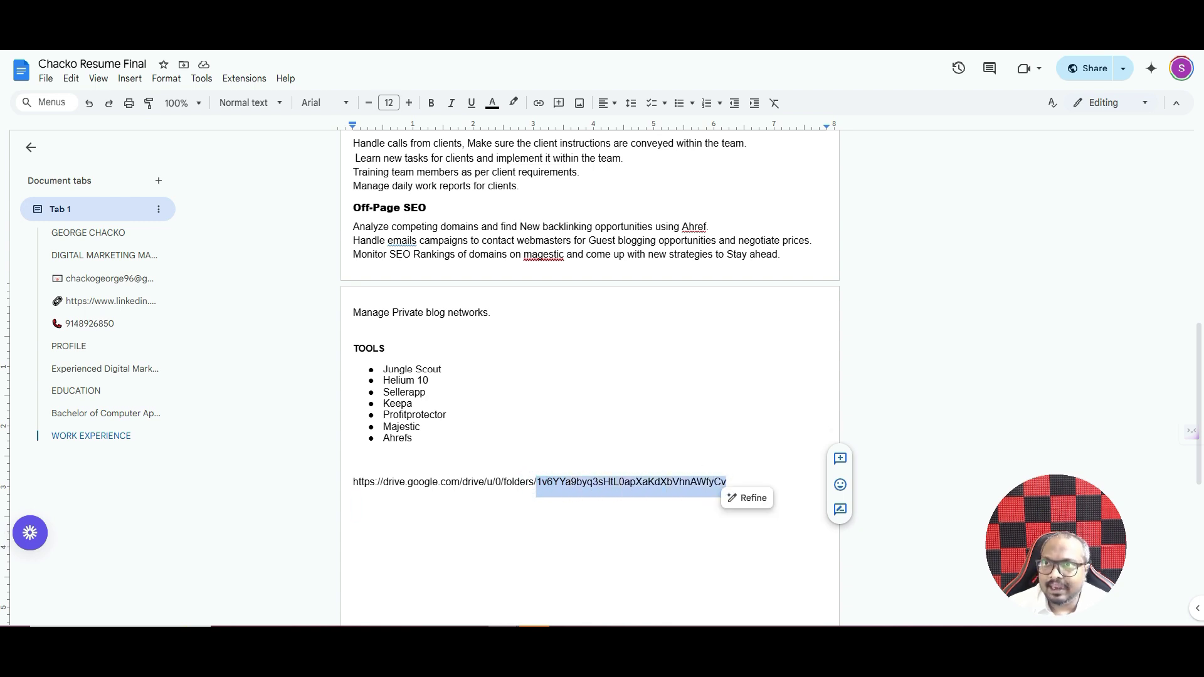
{"action": "key", "text": "alt+Tab"}
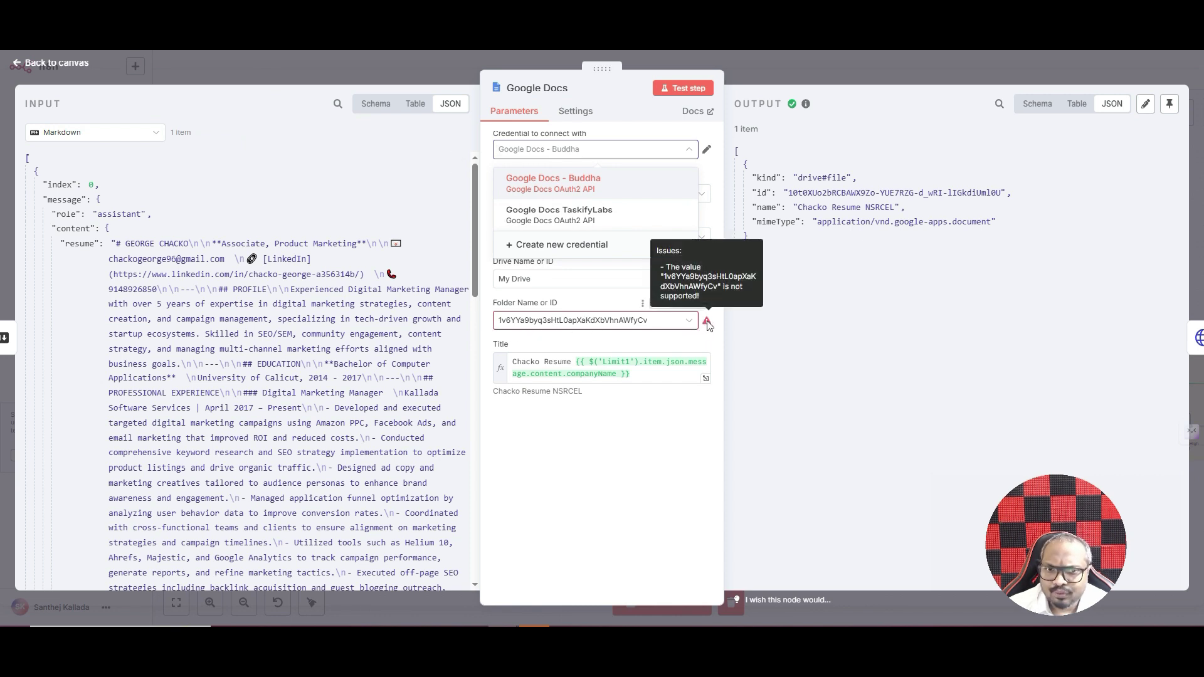
- Switch the Google Docs node's input view to Limit to see companyName, then return to the canvas
{"action": "left_click", "coordinate": [494, 300]}
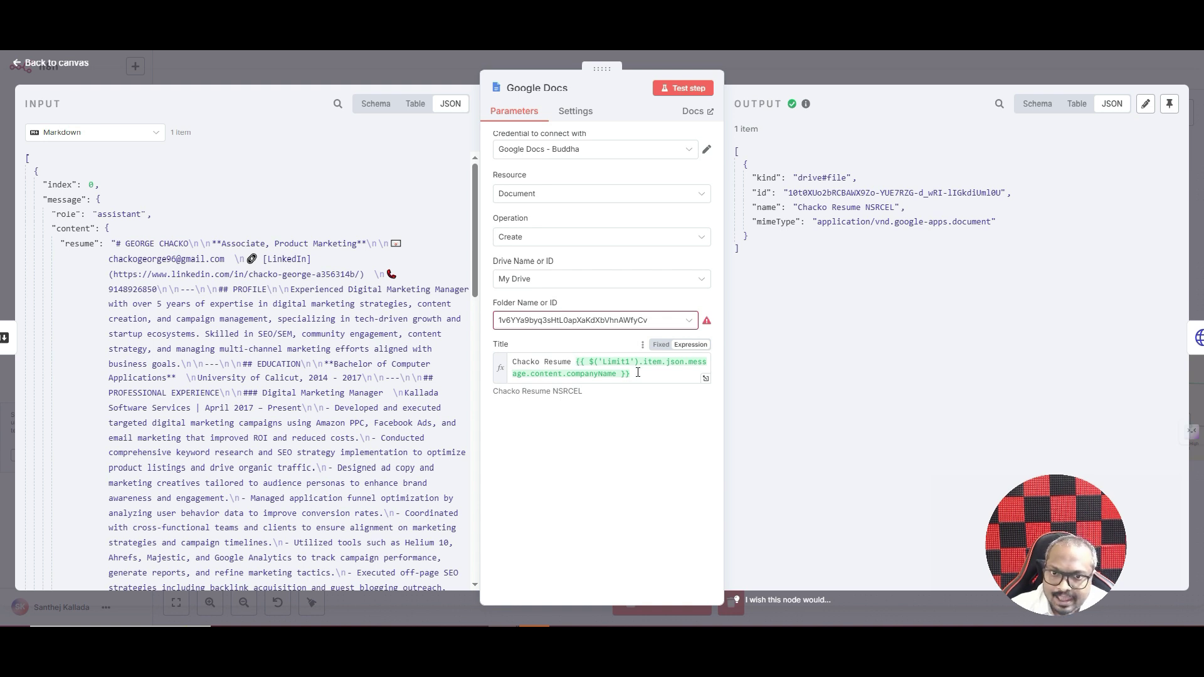
{"action": "left_click", "coordinate": [101, 132]}
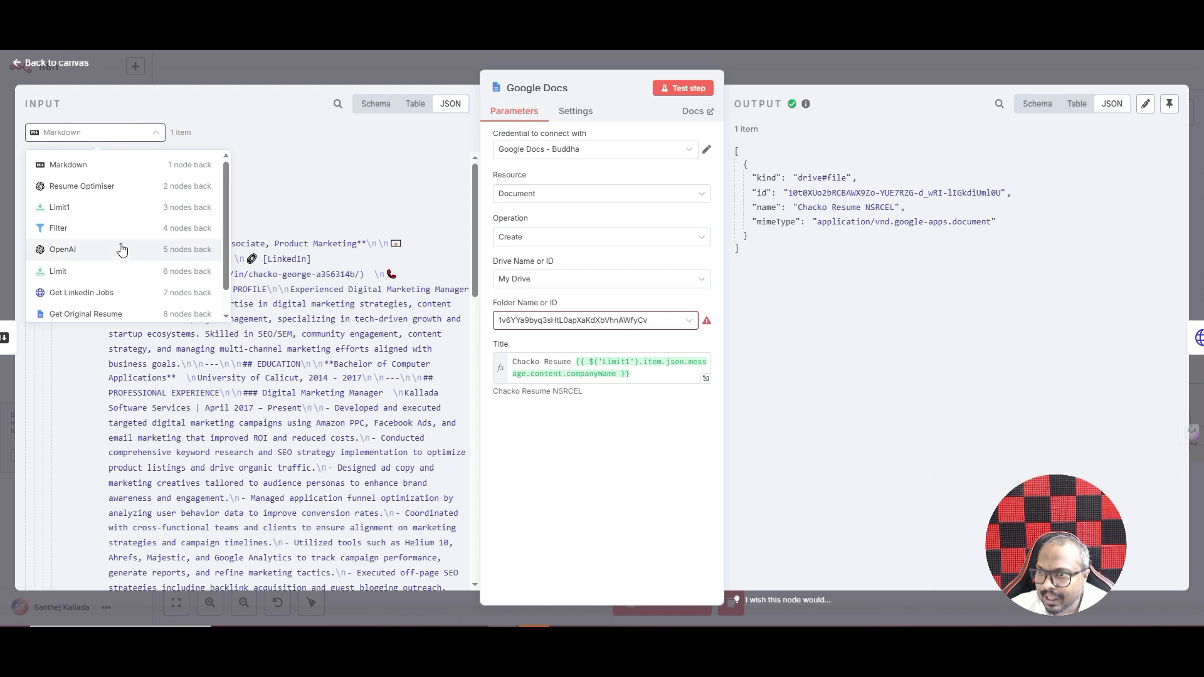
{"action": "scroll", "coordinate": [122, 249], "scroll_direction": "down", "scroll_amount": 1}
{"action": "left_click", "coordinate": [84, 249]}
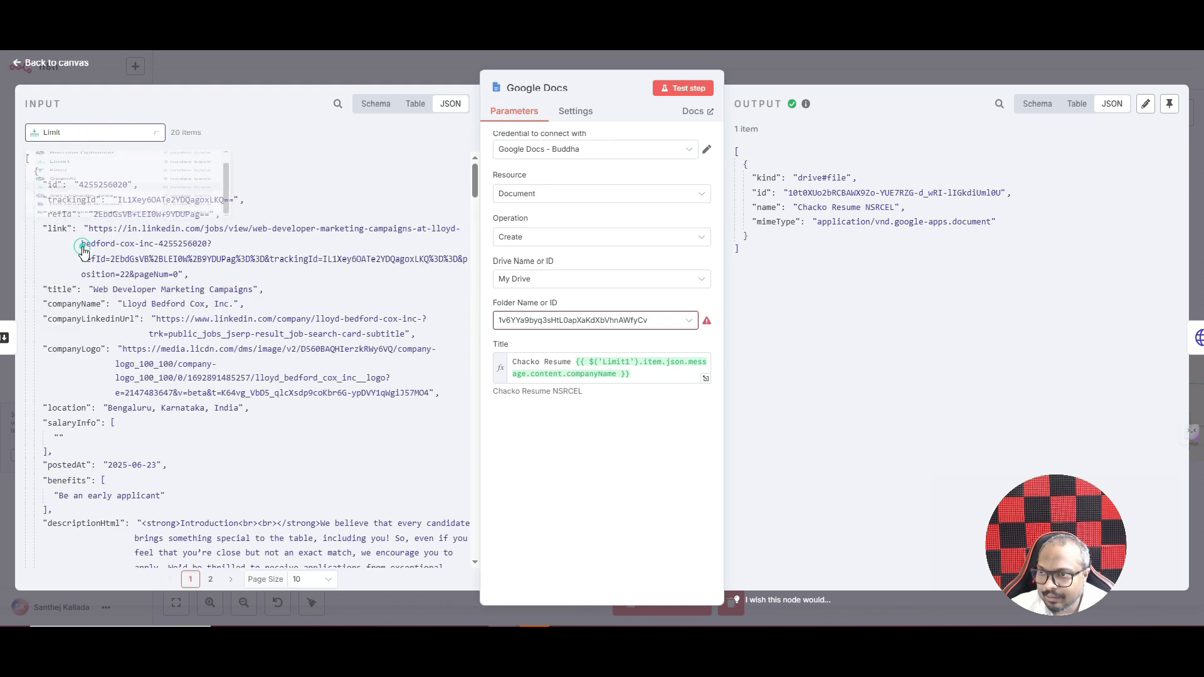
{"action": "scroll", "coordinate": [176, 355], "scroll_direction": "down", "scroll_amount": 5}
{"action": "scroll", "coordinate": [125, 326], "scroll_direction": "up", "scroll_amount": 5}
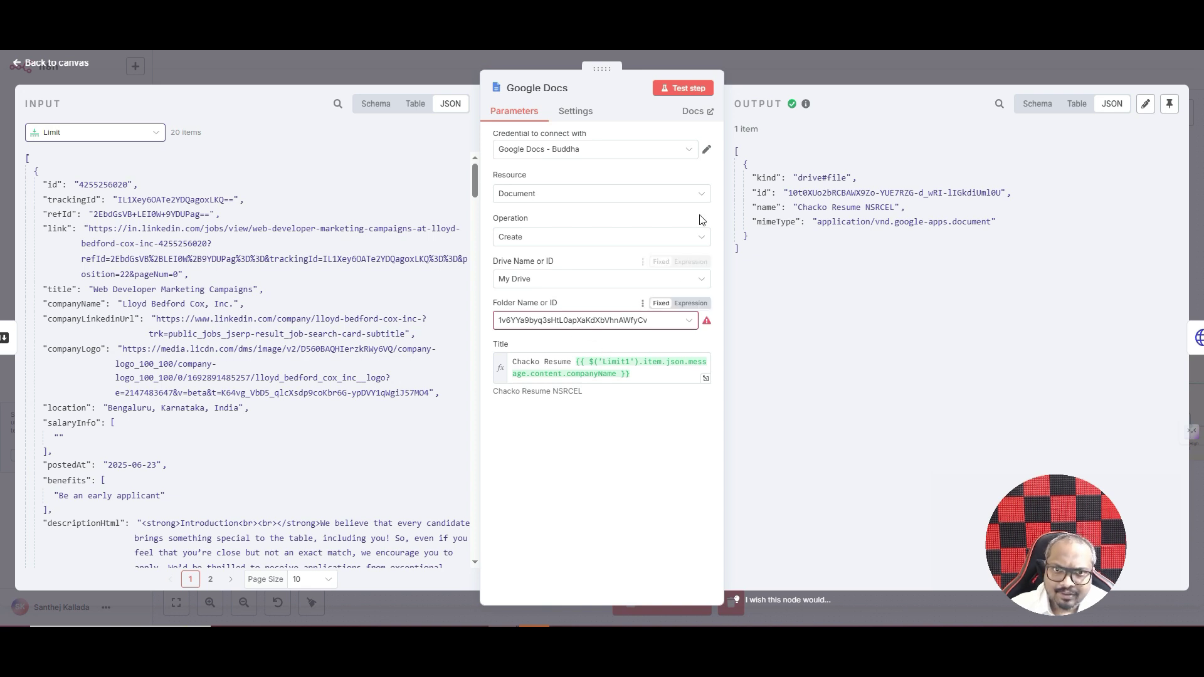
{"action": "left_click", "coordinate": [777, 72]}
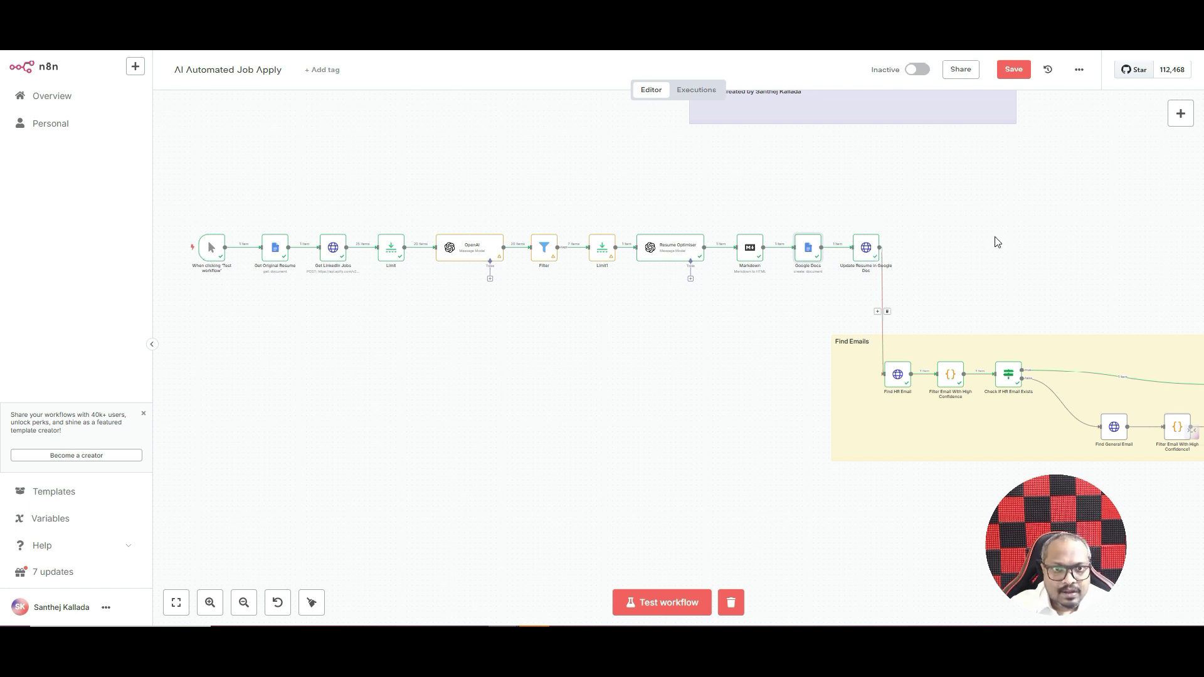
- Search 'google docs' in the node picker to view its actions, then dismiss the list
{"action": "left_click", "coordinate": [1181, 114]}
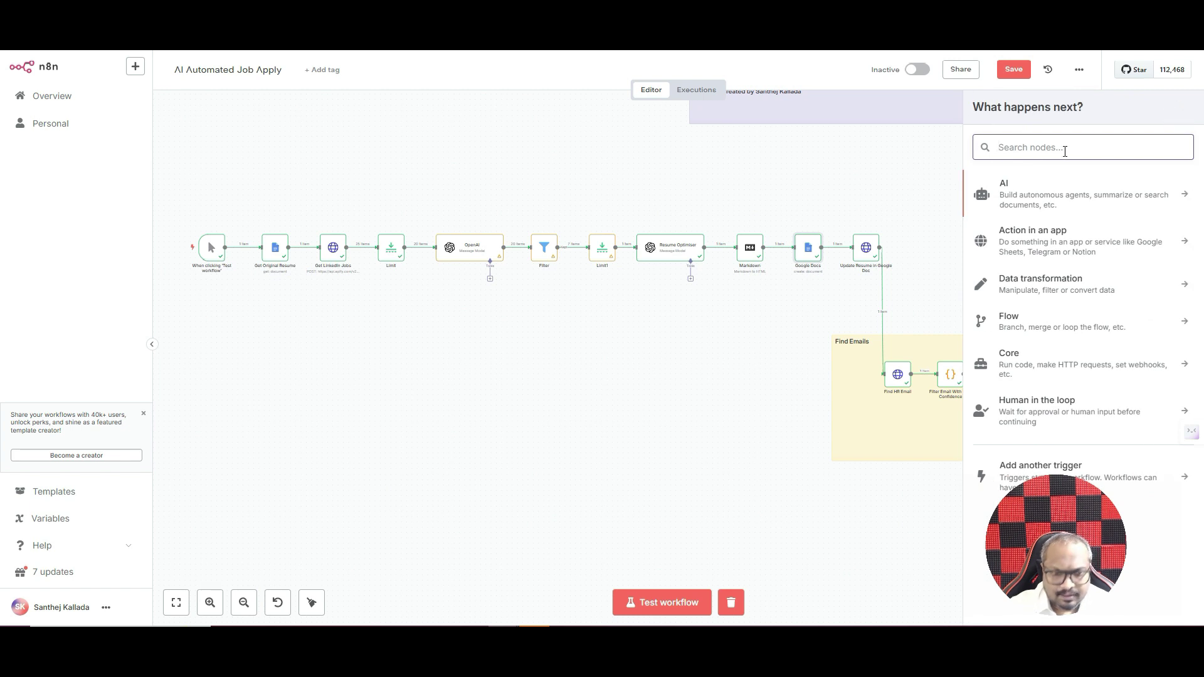
{"action": "type", "text": "google docs"}
{"action": "left_click", "coordinate": [1059, 196]}
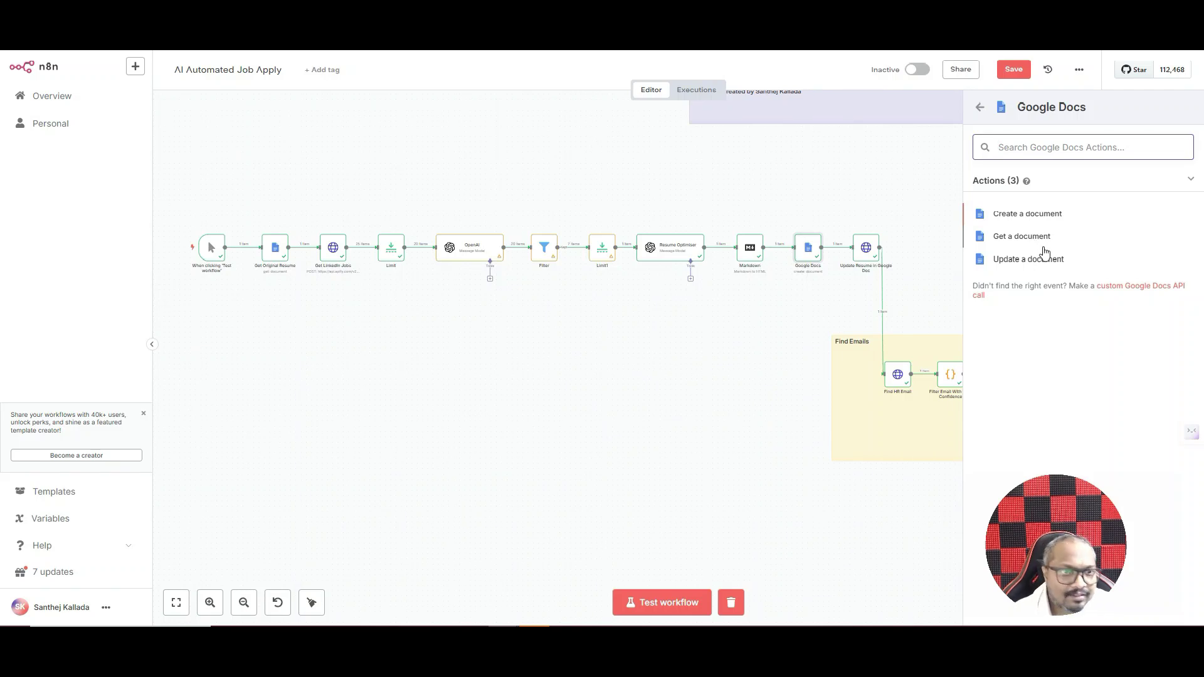
{"action": "left_click", "coordinate": [887, 182]}
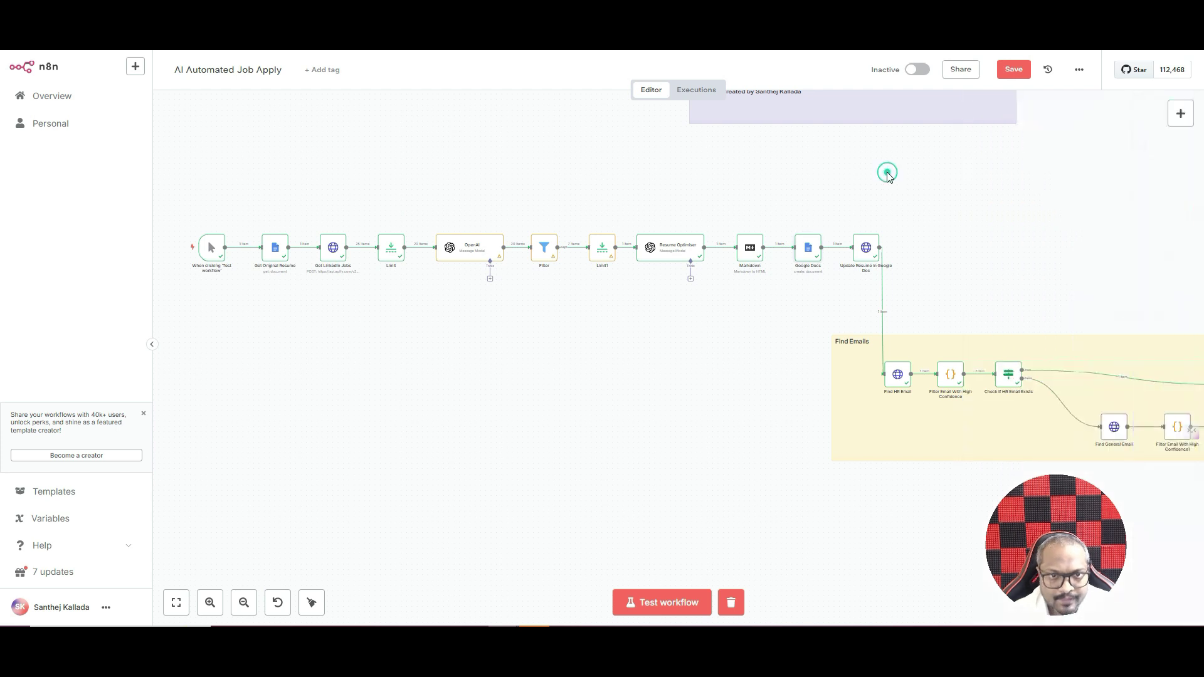
- Look up 'htt' in the node picker, close it, and open the Update Resume in Google Doc node
{"action": "left_click", "coordinate": [1181, 114]}
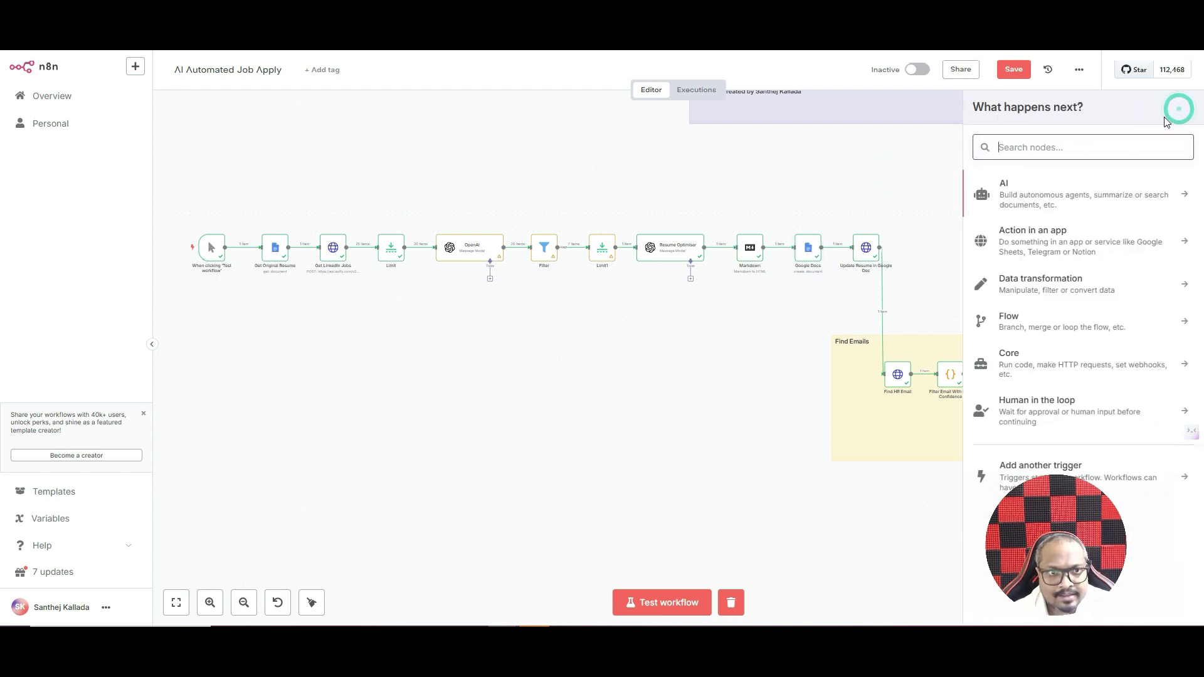
{"action": "type", "text": "htt"}
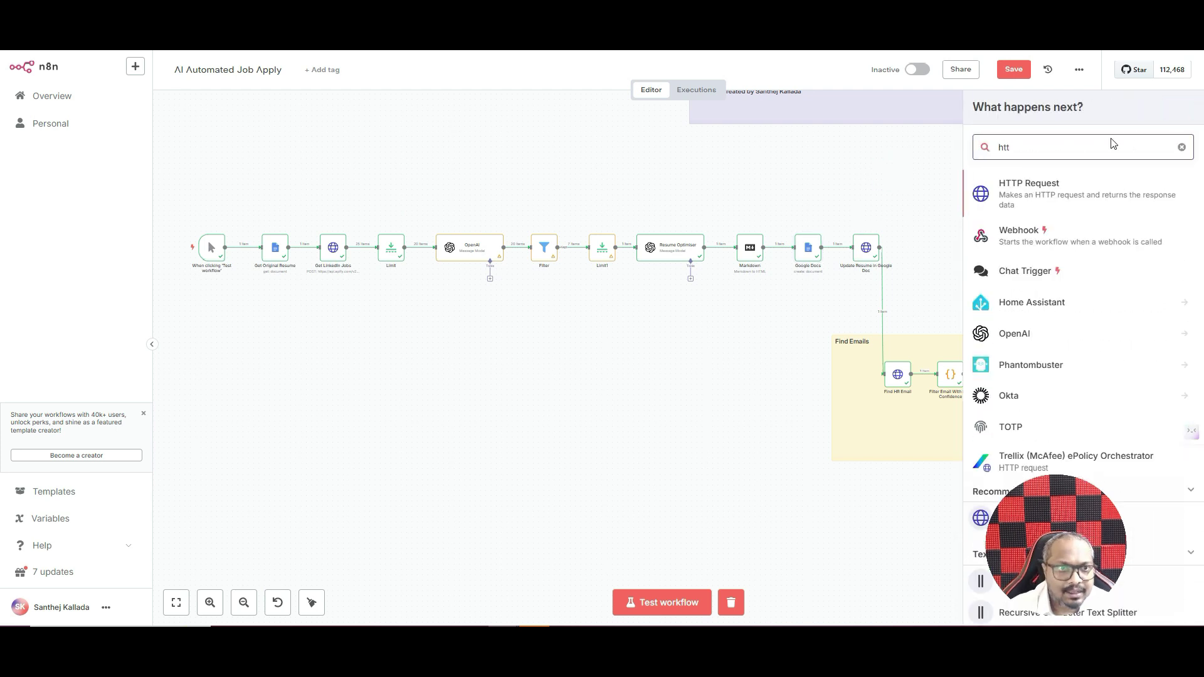
{"action": "left_click", "coordinate": [875, 196]}
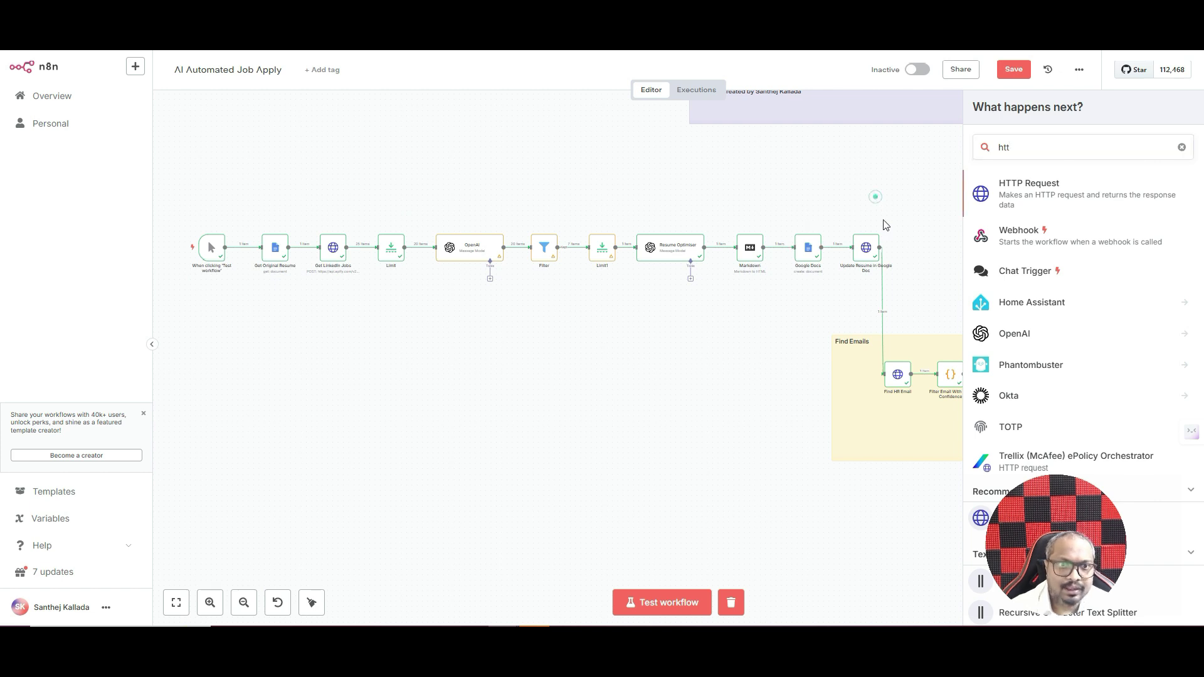
{"action": "left_click", "coordinate": [1181, 147]}
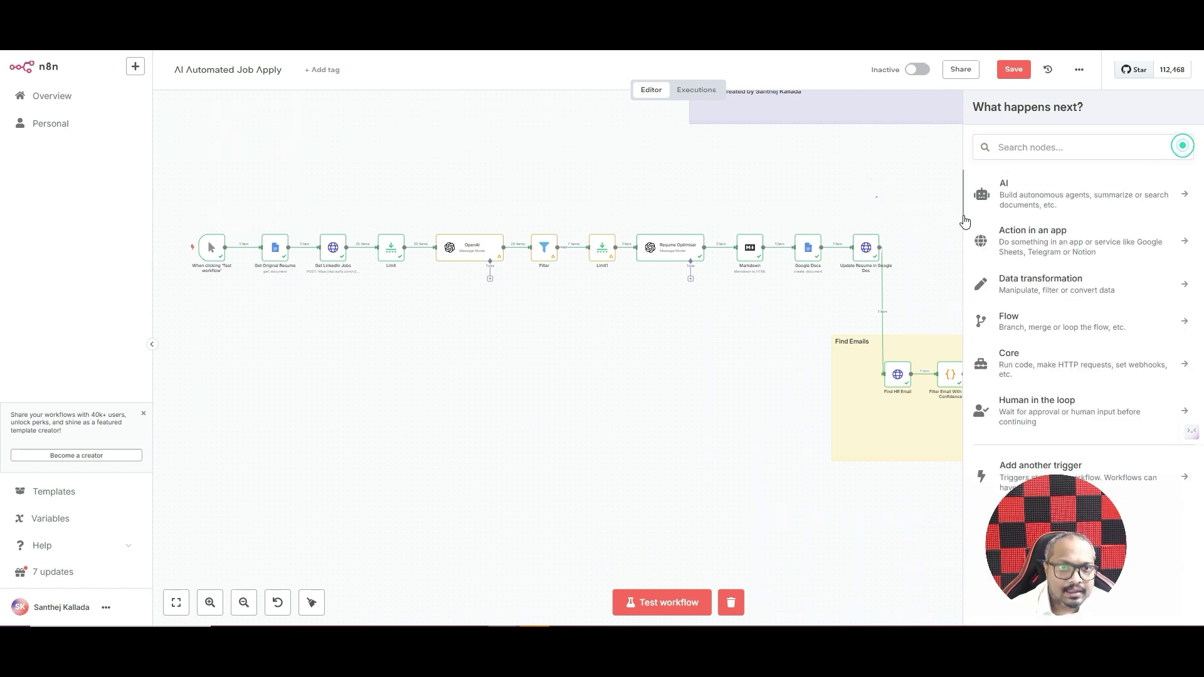
{"action": "left_click", "coordinate": [866, 248]}
{"action": "double_click", "coordinate": [865, 249]}
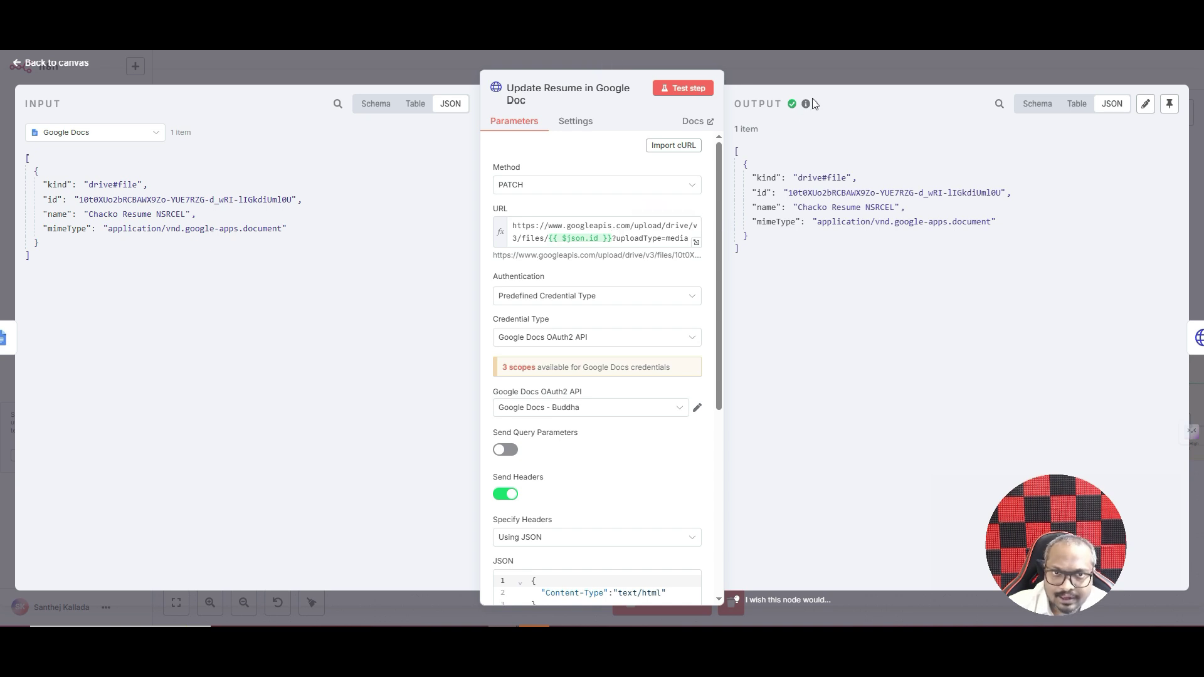
- Close the current node, then briefly open and close the Google Docs node
{"action": "left_click", "coordinate": [864, 74]}
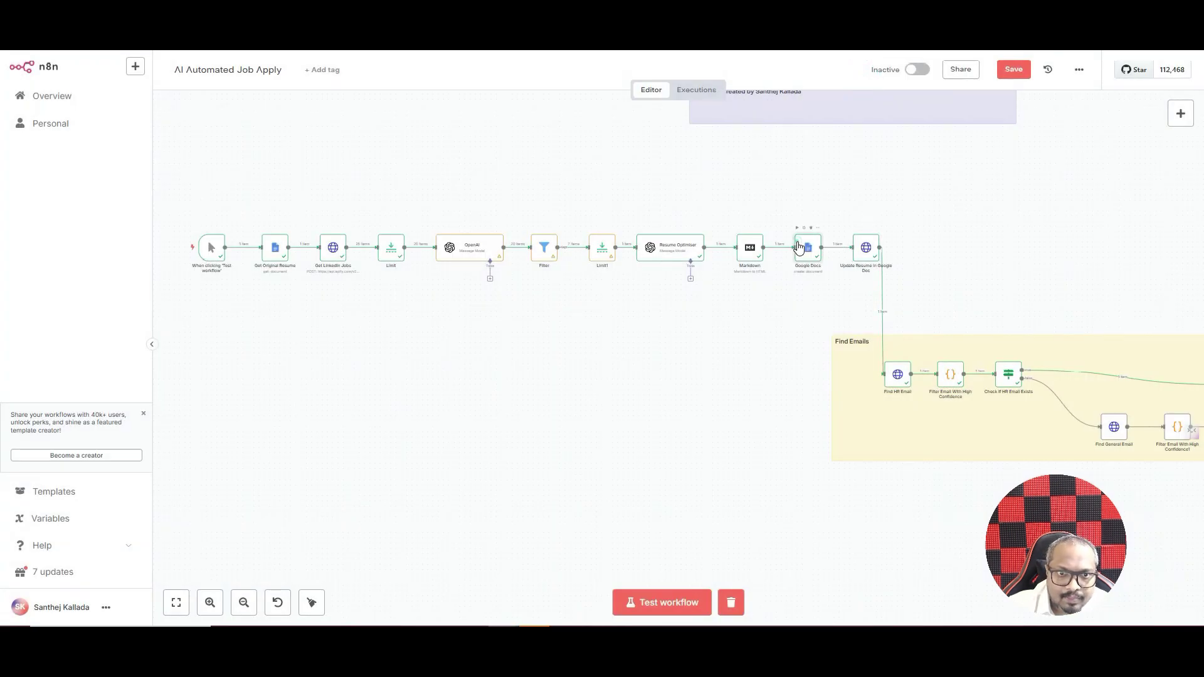
{"action": "double_click", "coordinate": [805, 247]}
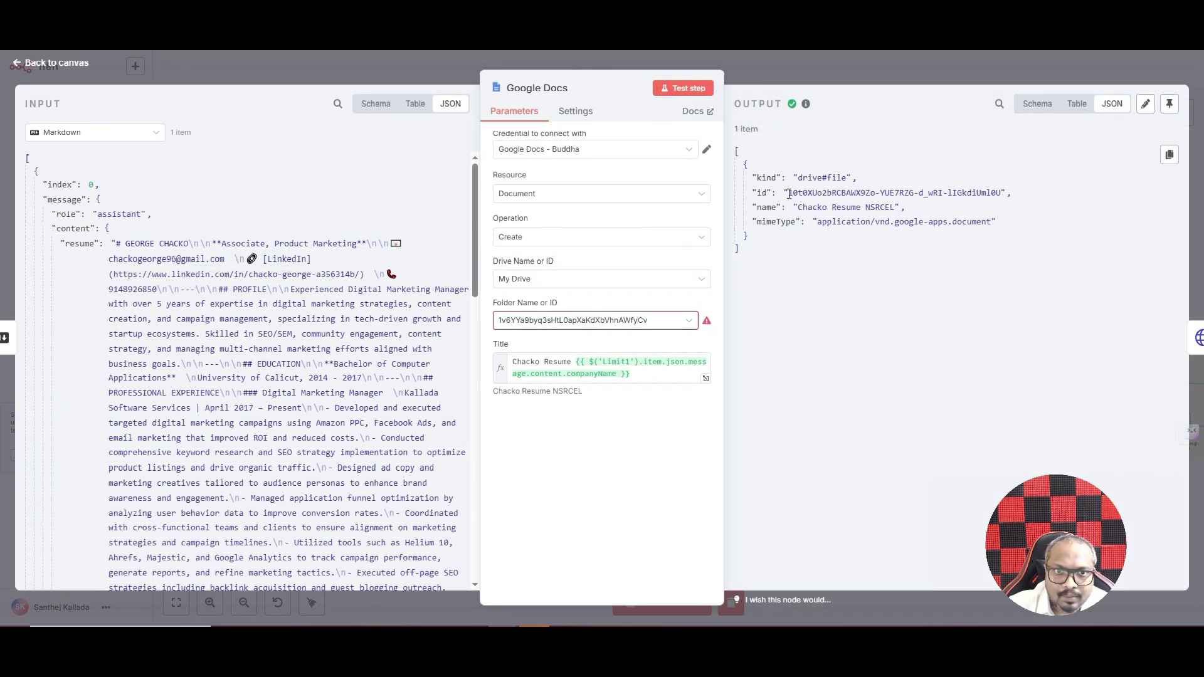
{"action": "key", "text": "Escape"}
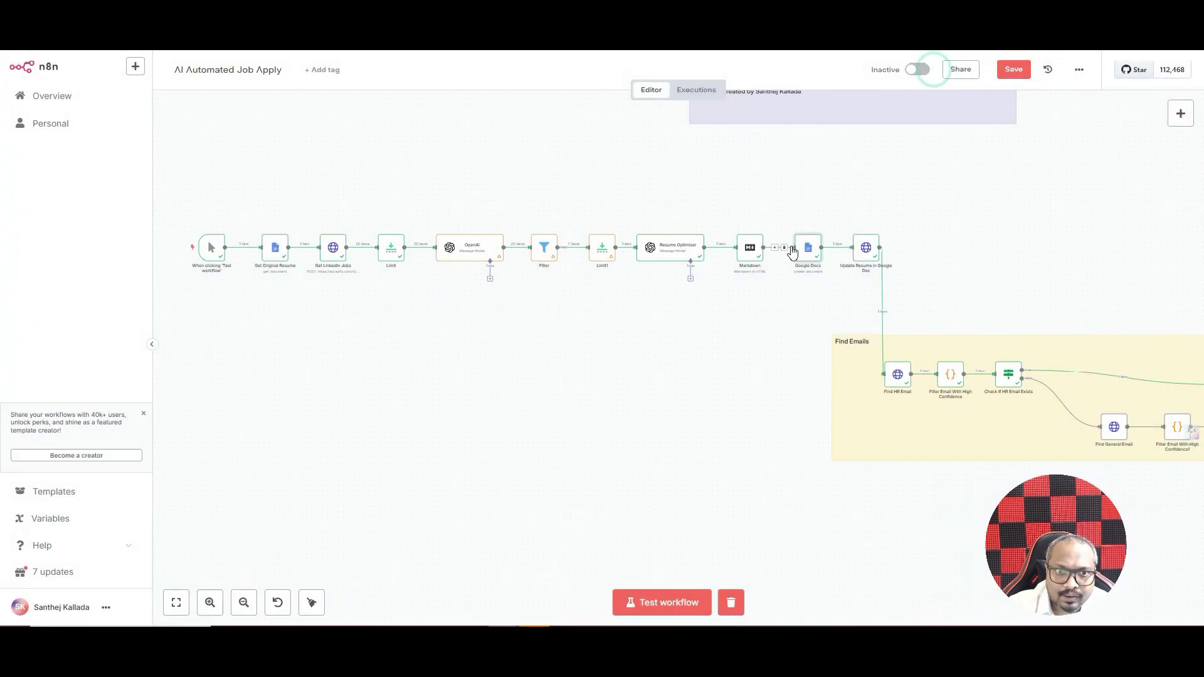
- Open Update Resume in Google Doc, keep its Google Docs credential, and scroll to the text/html body
{"action": "double_click", "coordinate": [868, 249]}
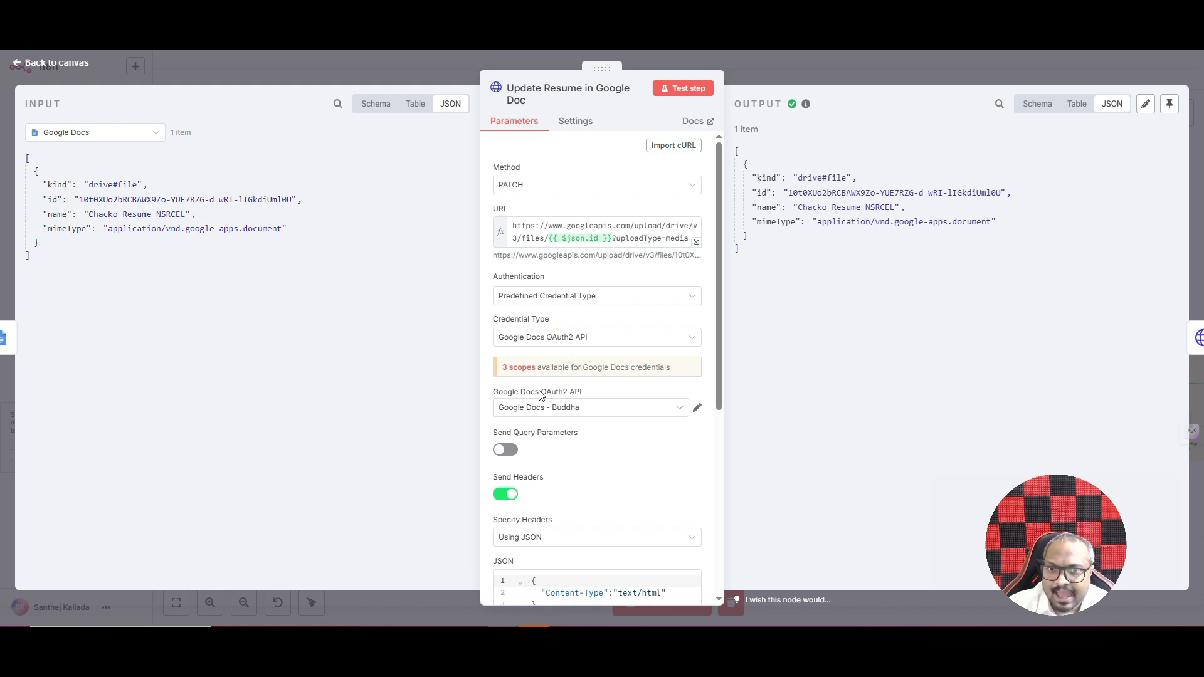
{"action": "left_click", "coordinate": [587, 409]}
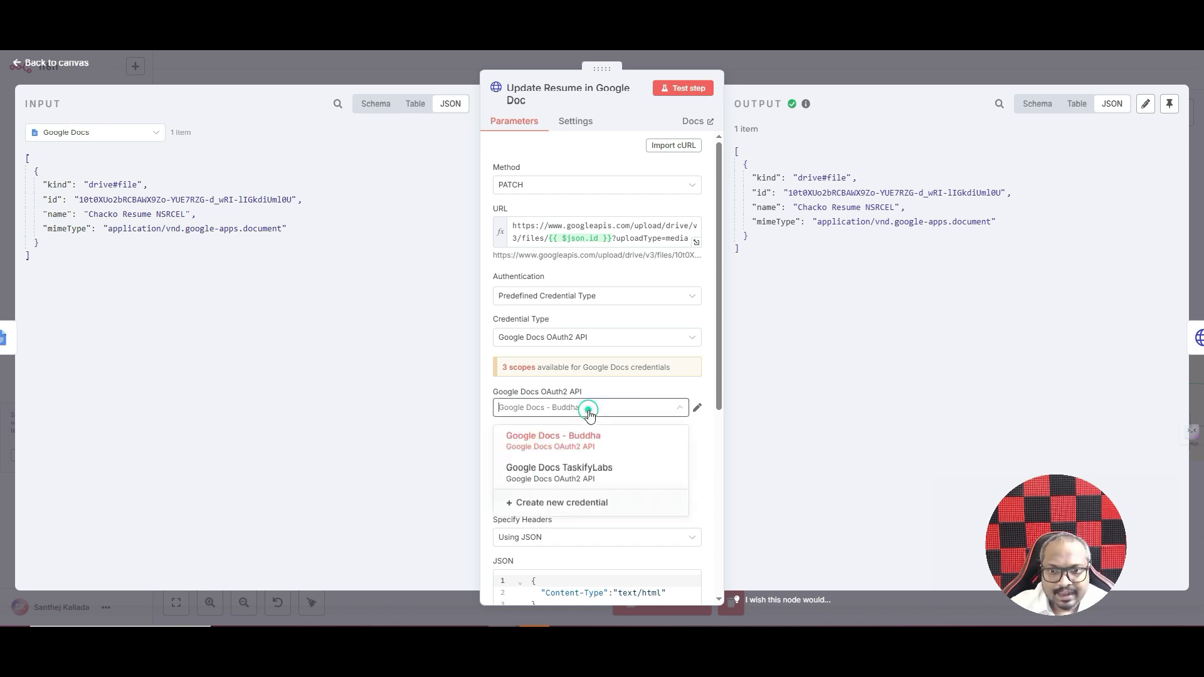
{"action": "left_click", "coordinate": [625, 390]}
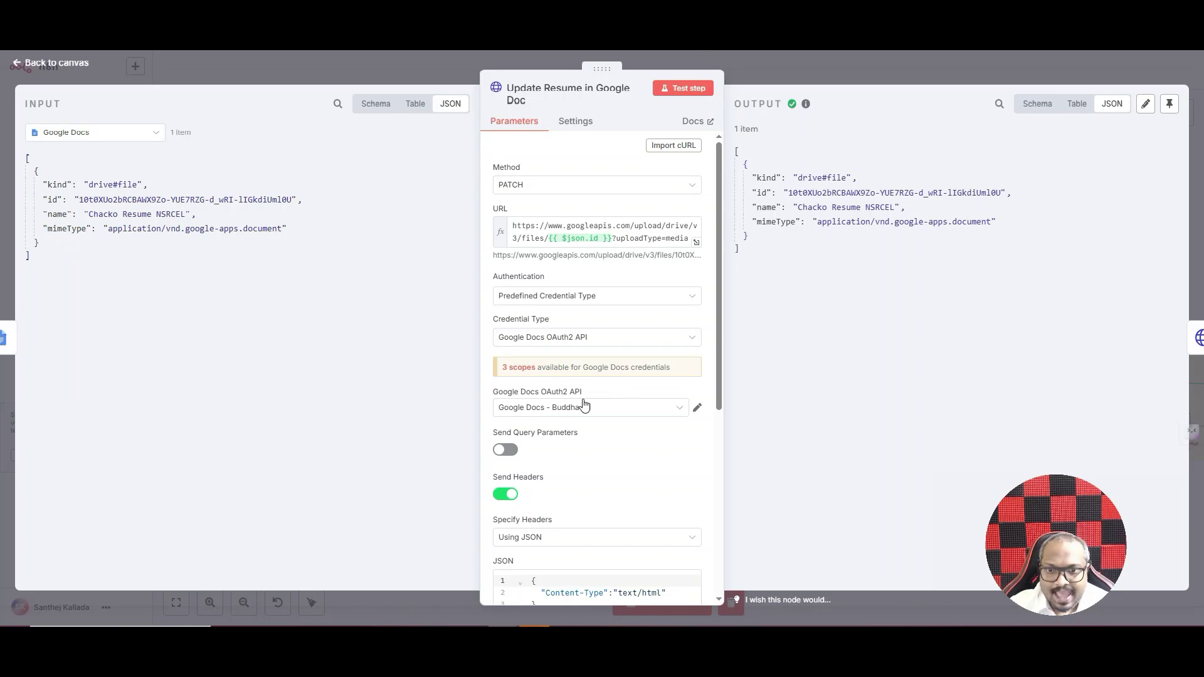
{"action": "scroll", "coordinate": [596, 341], "scroll_direction": "down", "scroll_amount": 2}
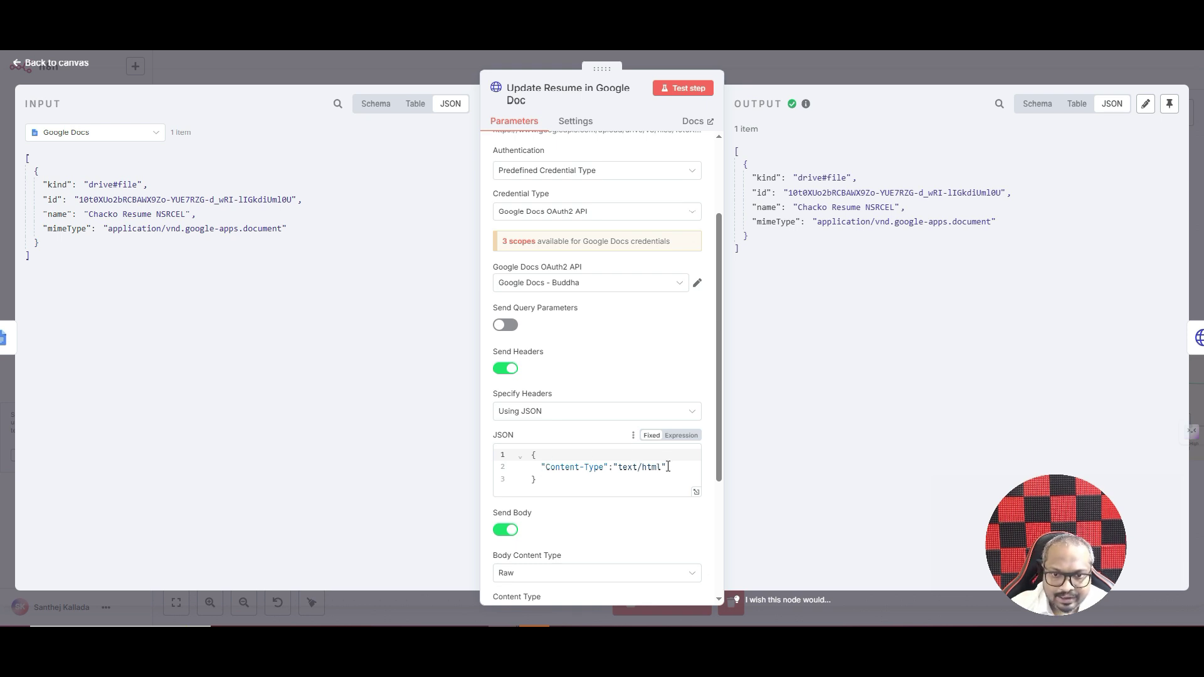
{"action": "scroll", "coordinate": [670, 466], "scroll_direction": "down", "scroll_amount": 3}
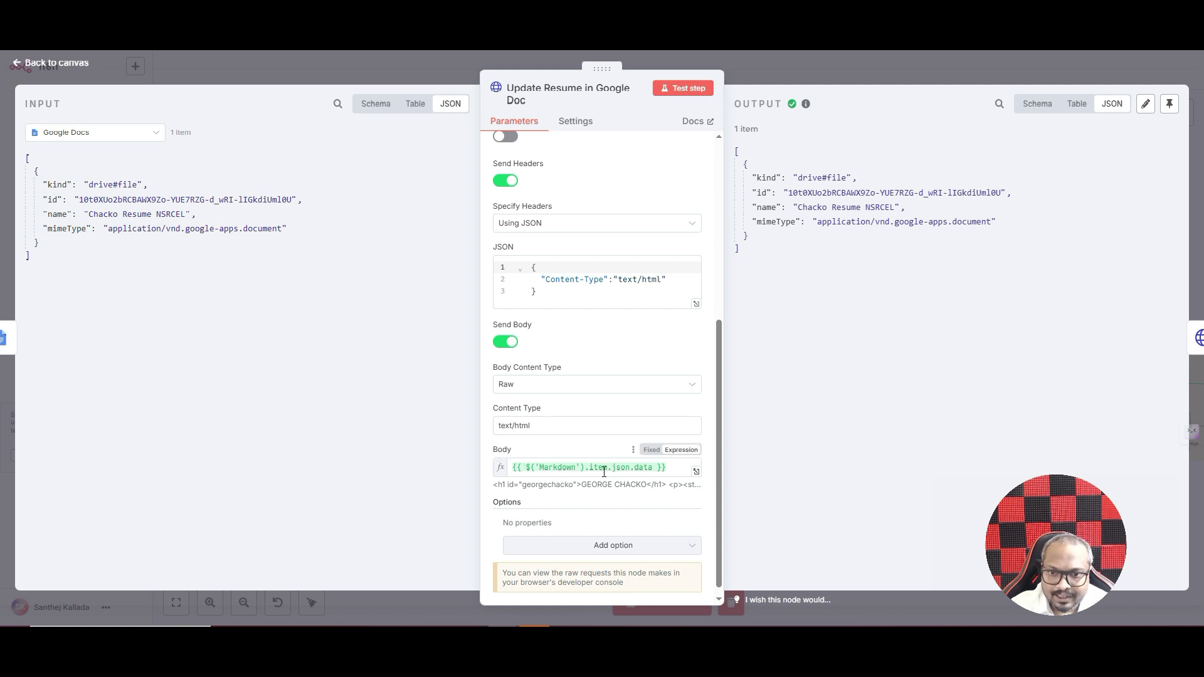
- Test Update Resume in Google Doc with the Markdown node as input to generate the Epicor resume
{"action": "left_click", "coordinate": [122, 139]}
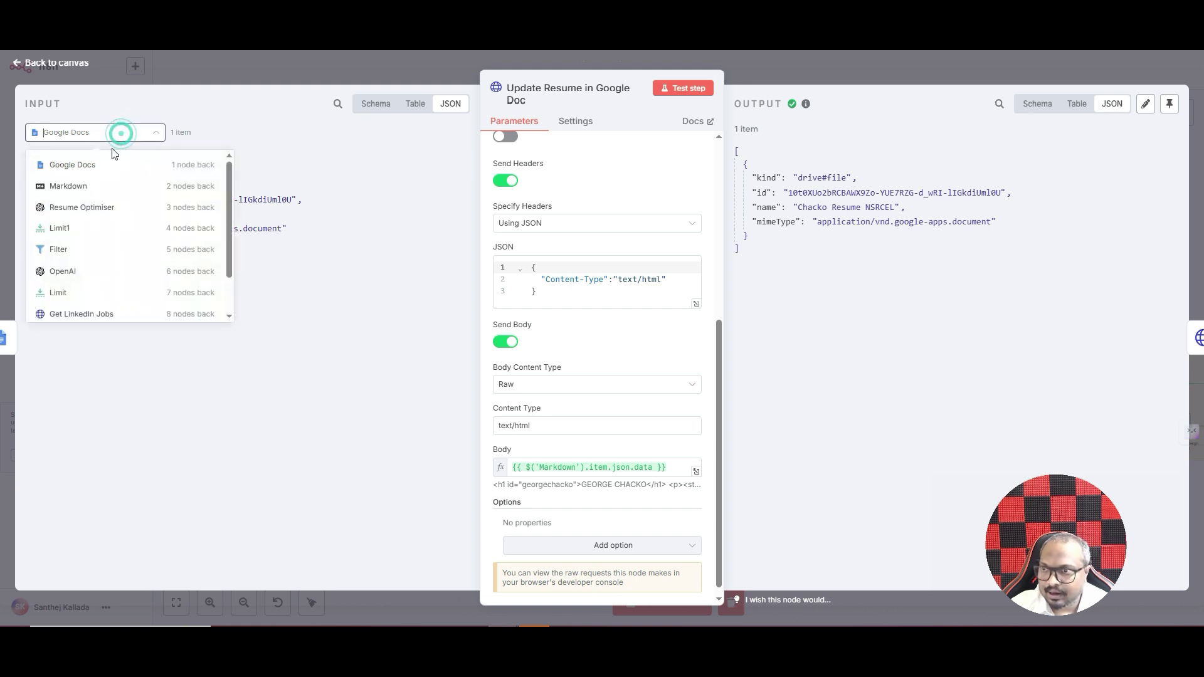
{"action": "left_click", "coordinate": [84, 195]}
{"action": "scroll", "coordinate": [207, 271], "scroll_direction": "down", "scroll_amount": 10}
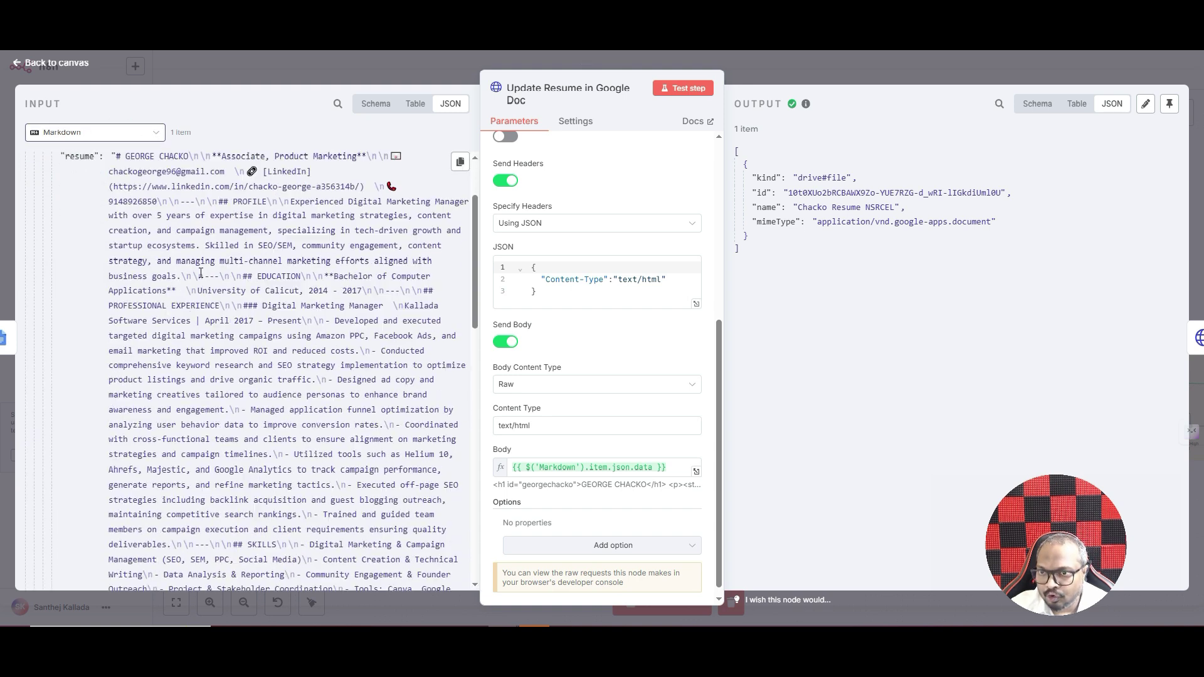
{"action": "scroll", "coordinate": [208, 270], "scroll_direction": "down", "scroll_amount": 5}
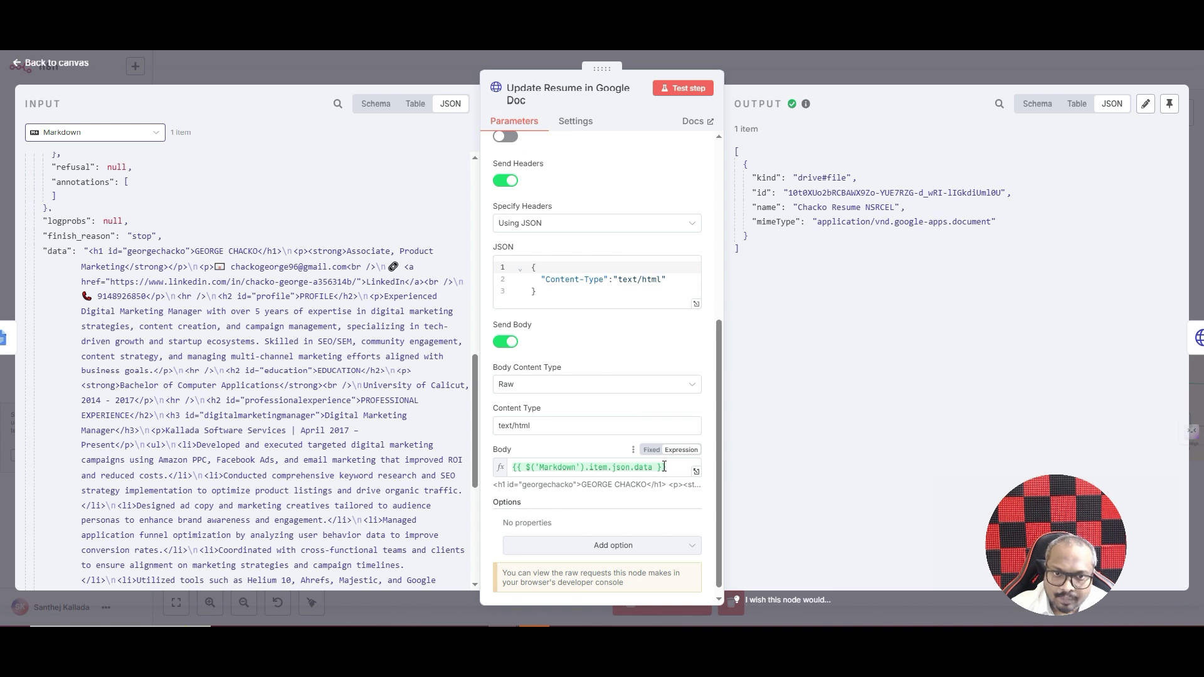
{"action": "scroll", "coordinate": [627, 389], "scroll_direction": "down", "scroll_amount": 1}
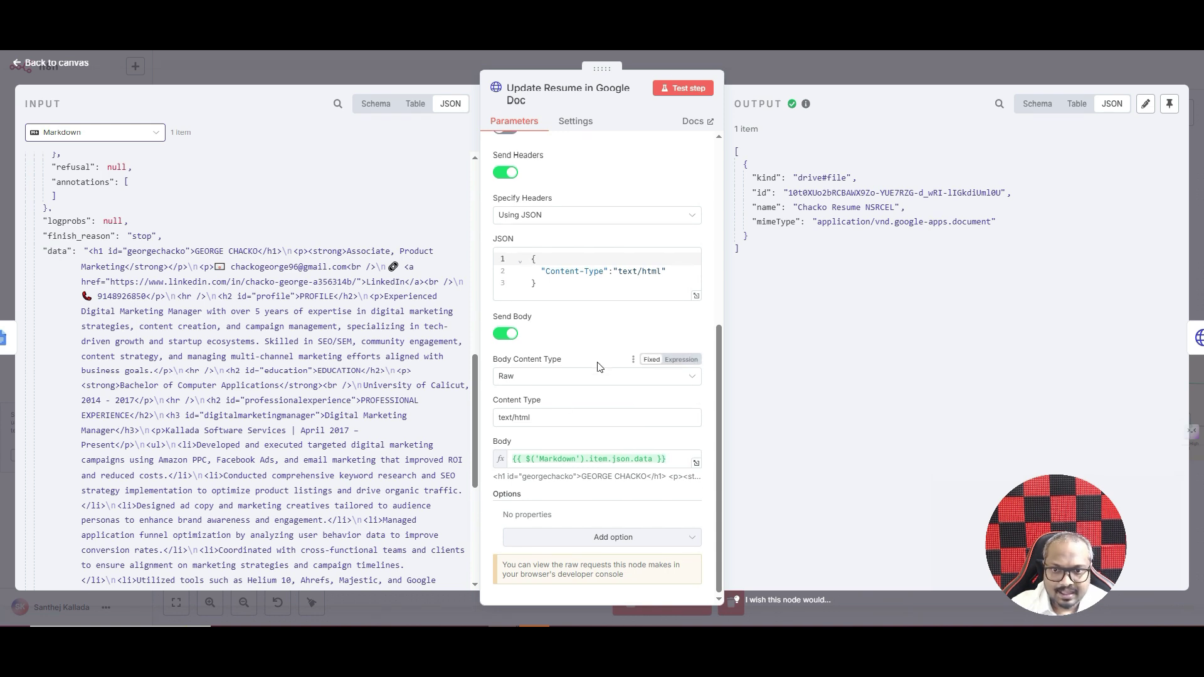
{"action": "left_click", "coordinate": [694, 90]}
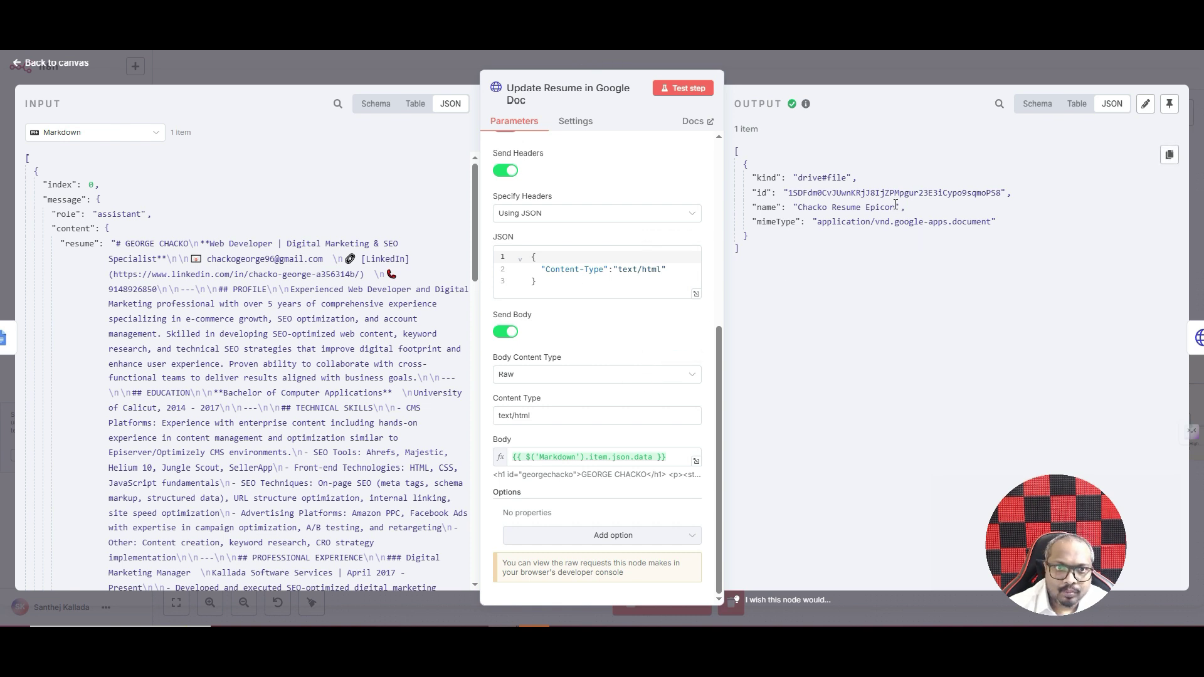
{"action": "left_click", "coordinate": [842, 69]}
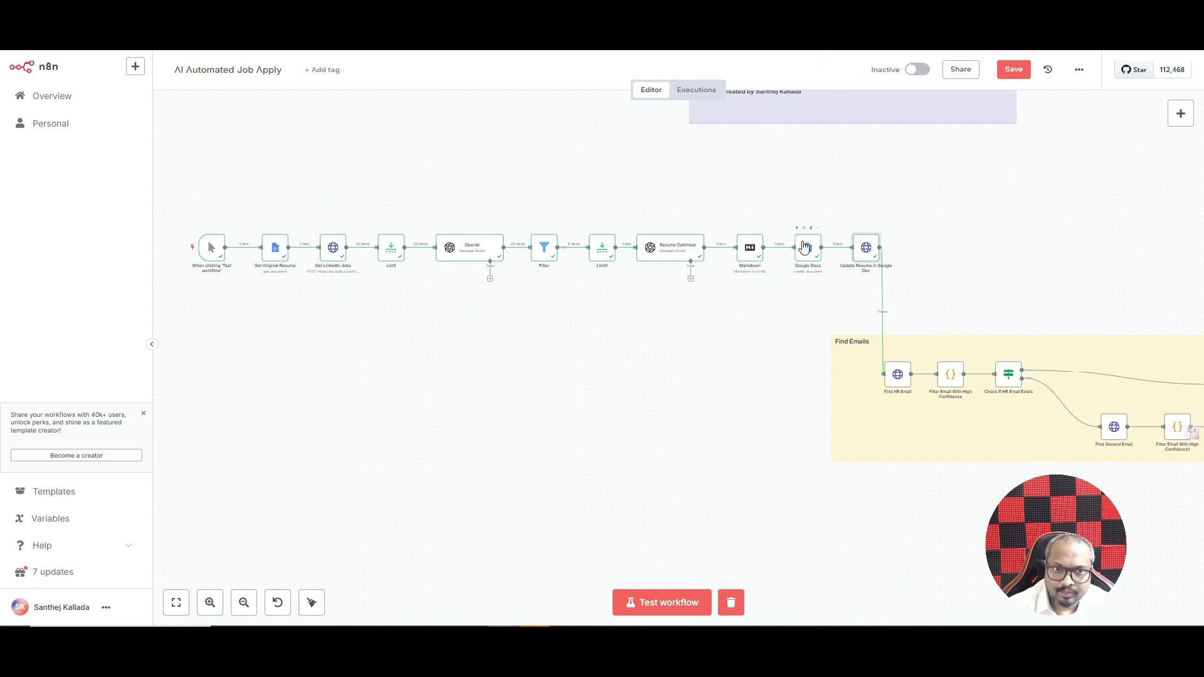
- Refresh the Drive resume folder and open the newly generated Epicor resume document
{"action": "key", "text": "ctrl+Tab"}
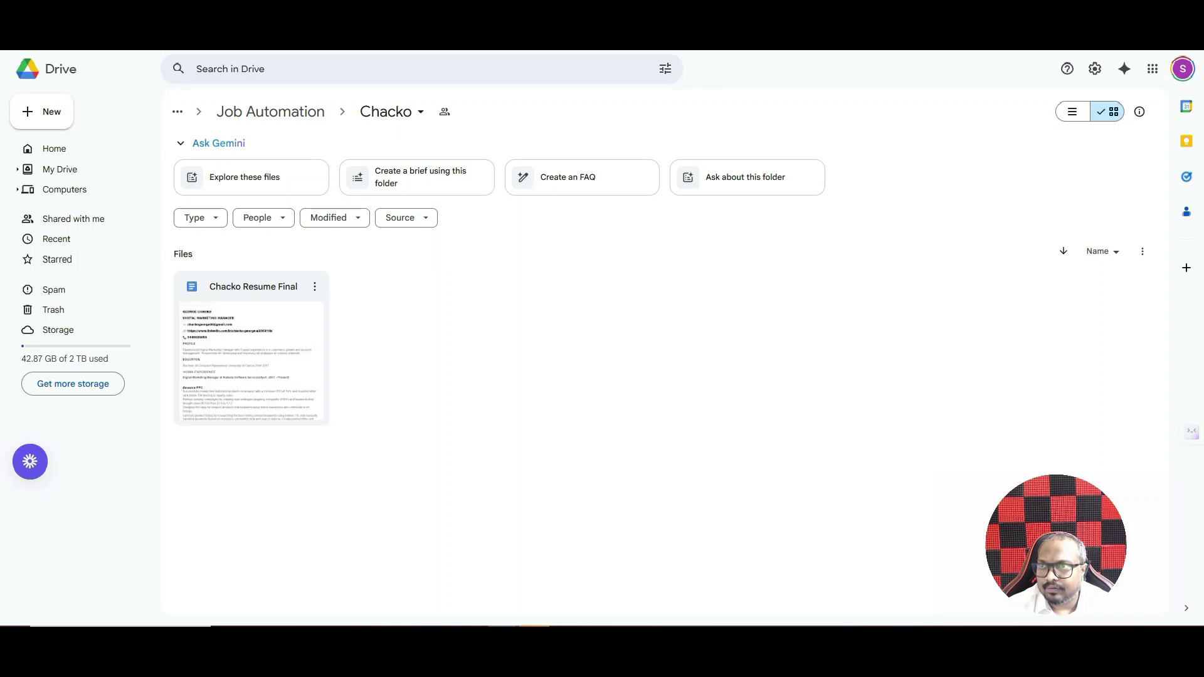
{"action": "key", "text": "F5"}
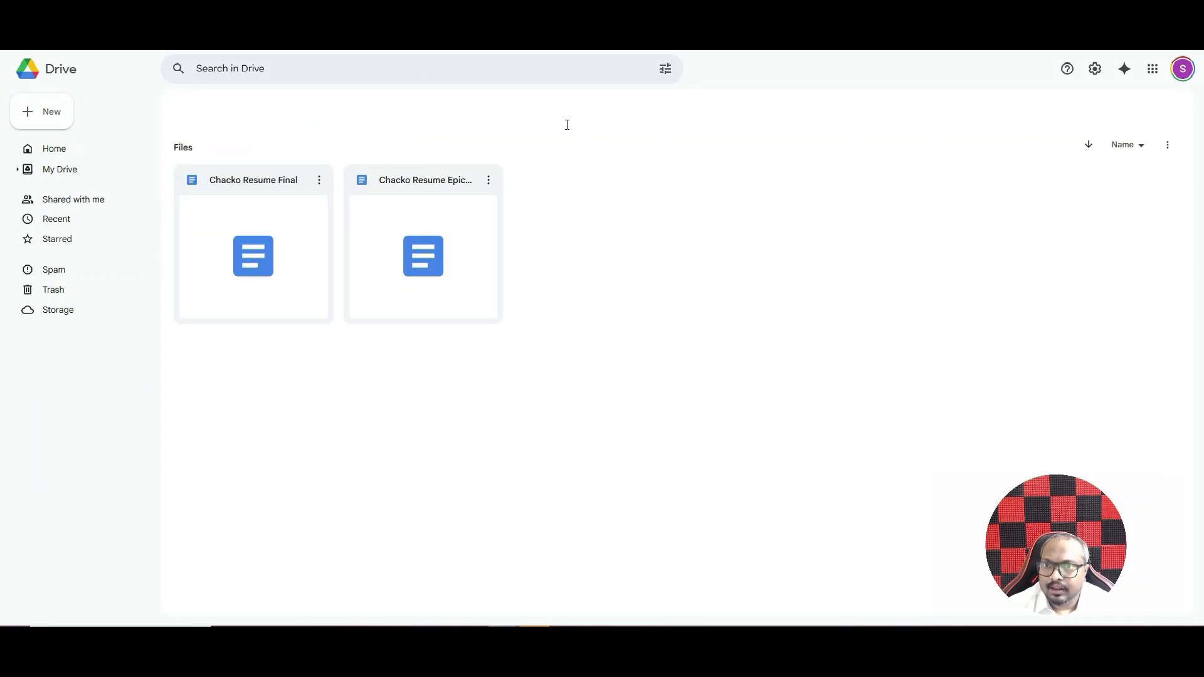
{"action": "double_click", "coordinate": [396, 286]}
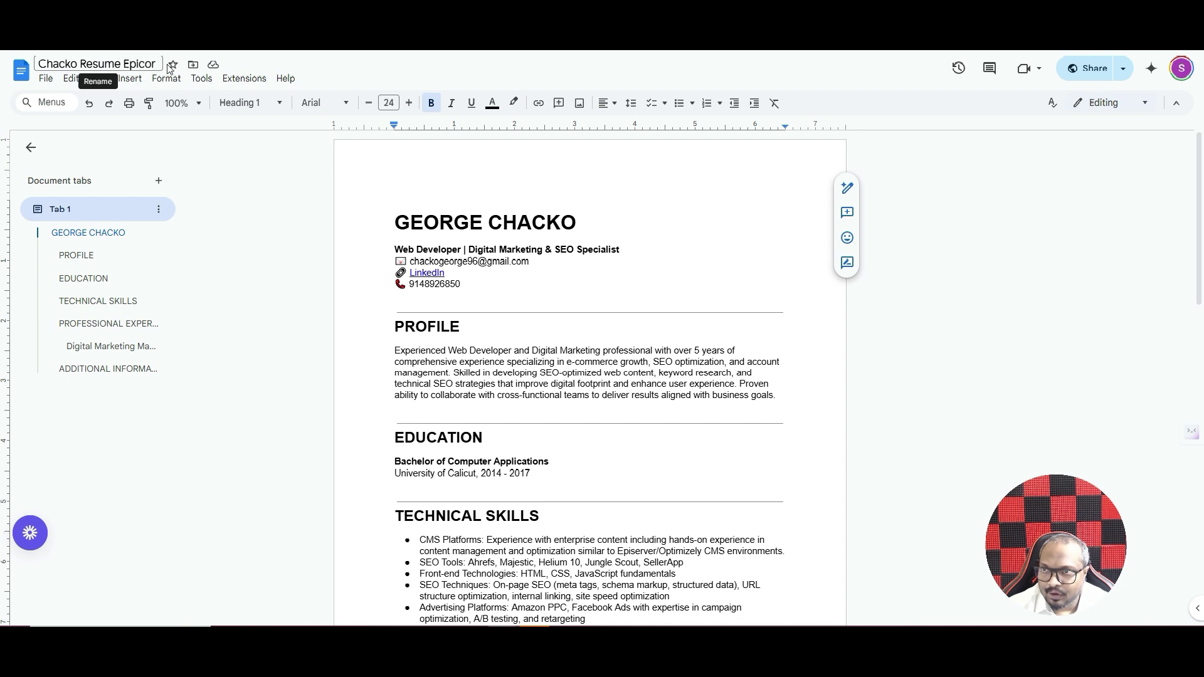
- Scroll through the generated Epicor resume's sections, then head back to the n8n workflow
{"action": "scroll", "coordinate": [642, 280], "scroll_direction": "down", "scroll_amount": 7}
{"action": "scroll", "coordinate": [567, 246], "scroll_direction": "down", "scroll_amount": 6}
{"action": "scroll", "coordinate": [580, 278], "scroll_direction": "up", "scroll_amount": 9}
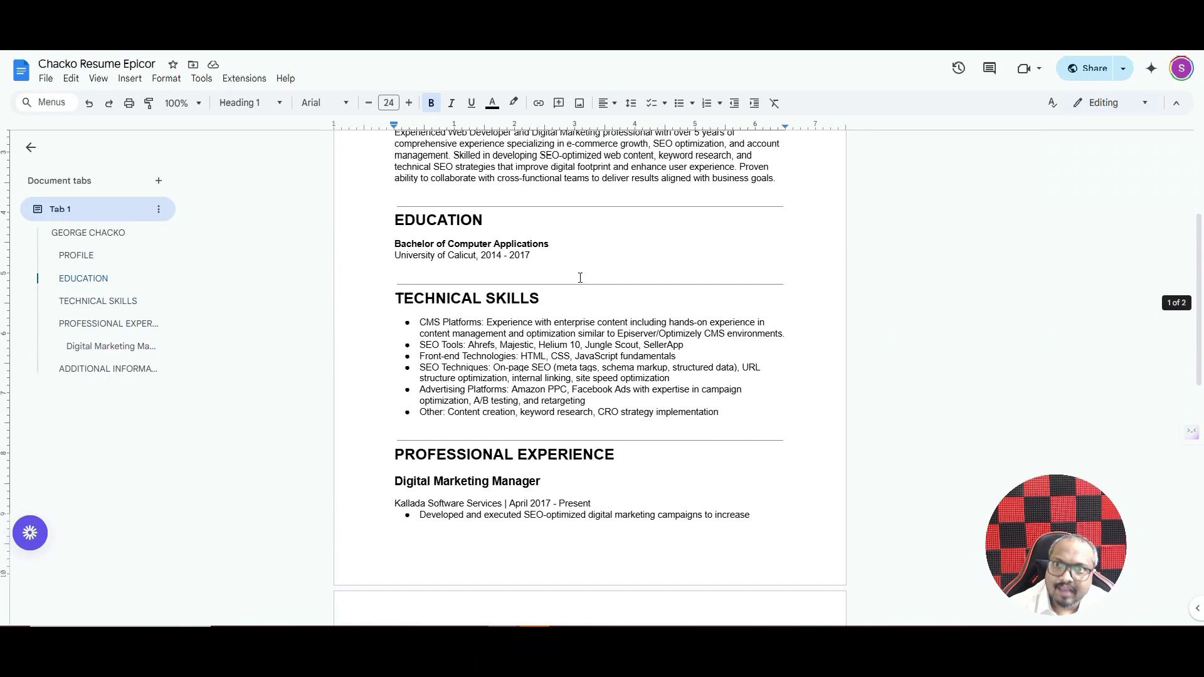
{"action": "scroll", "coordinate": [580, 278], "scroll_direction": "up", "scroll_amount": 1}
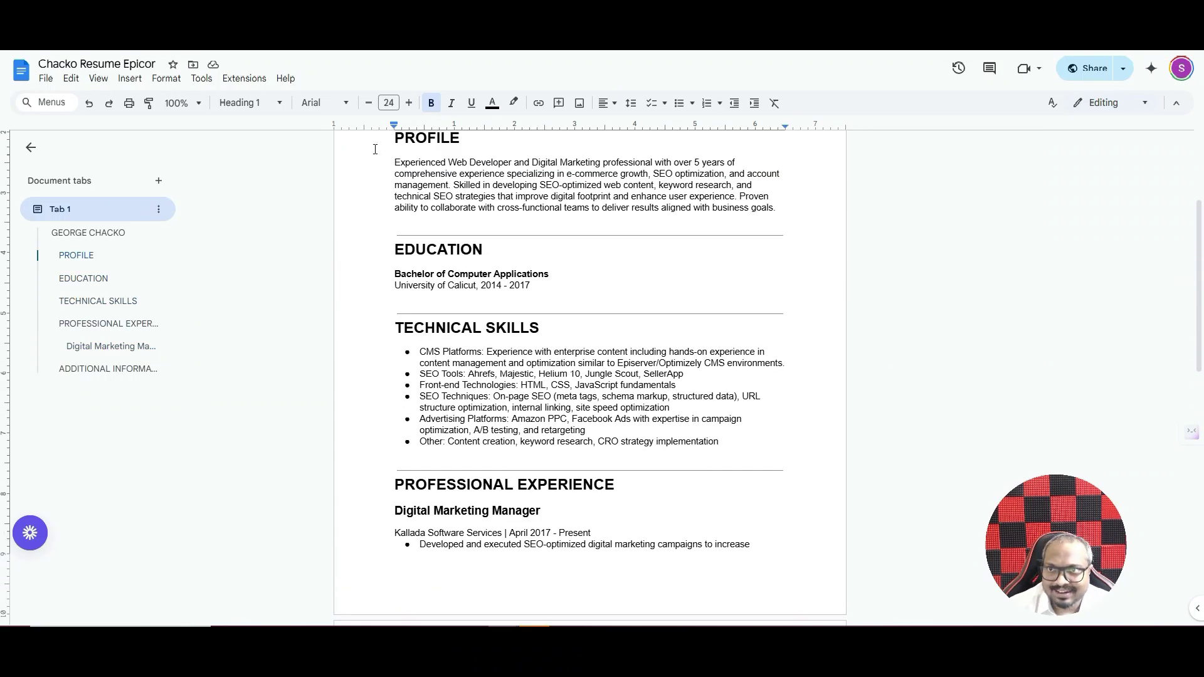
{"action": "key", "text": "ctrl+shift+Tab"}
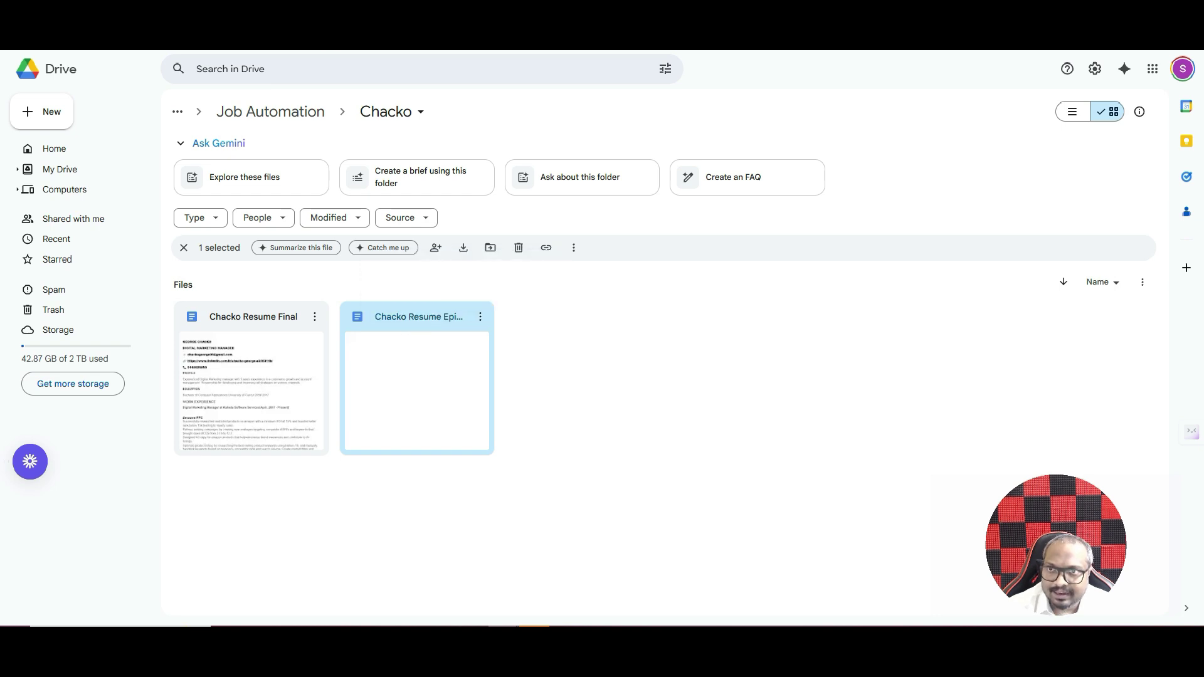
{"action": "key", "text": "ctrl+Tab"}
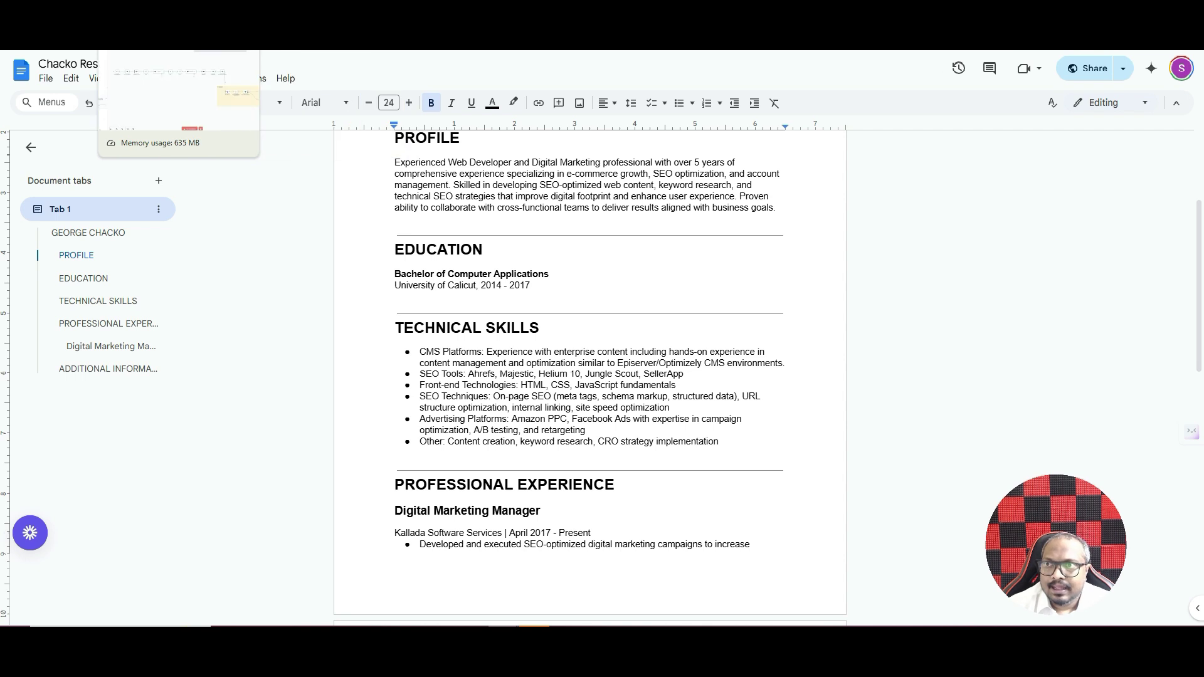
{"action": "left_click", "coordinate": [150, 44]}
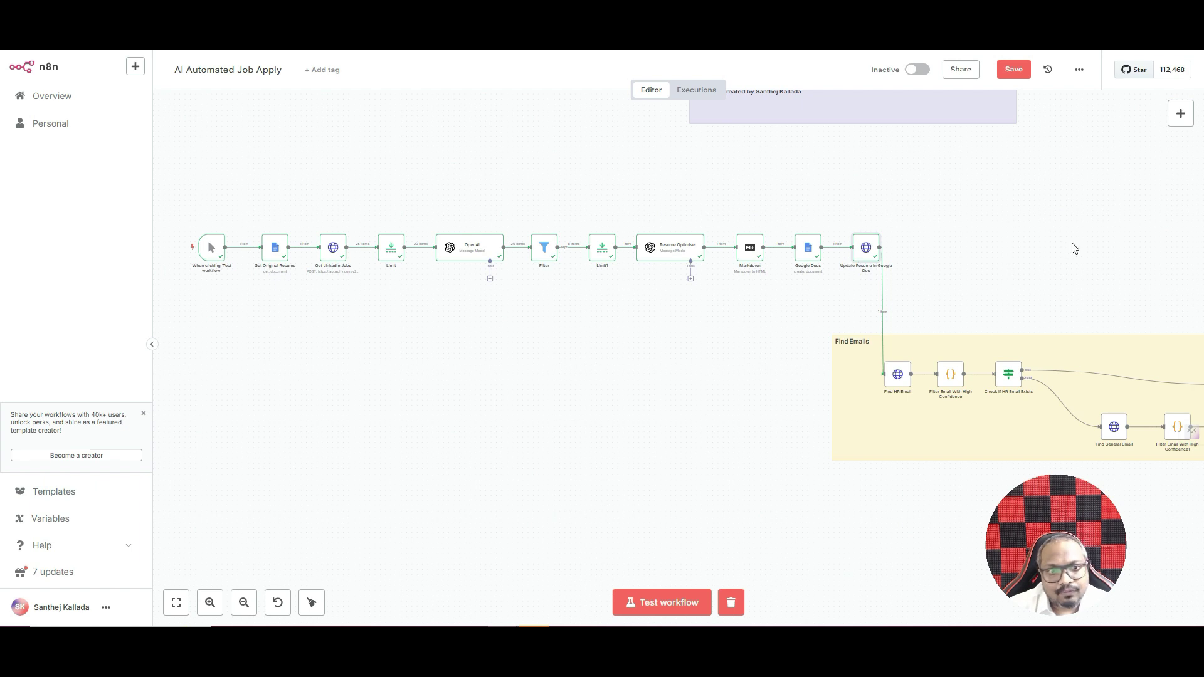
- Fit the whole AI Automated Job Apply workflow into view, then move to Hunter's pricing page
{"action": "left_click", "coordinate": [175, 603]}
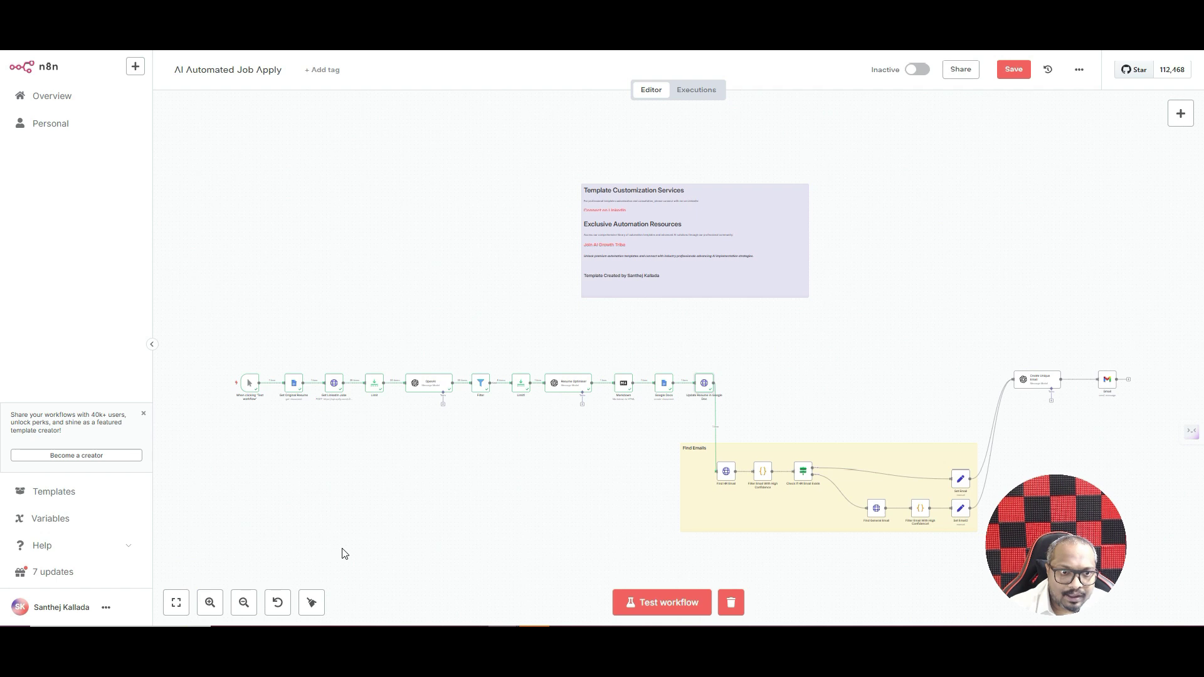
{"action": "left_click_drag", "start_coordinate": [1039, 576], "coordinate": [72, 577]}
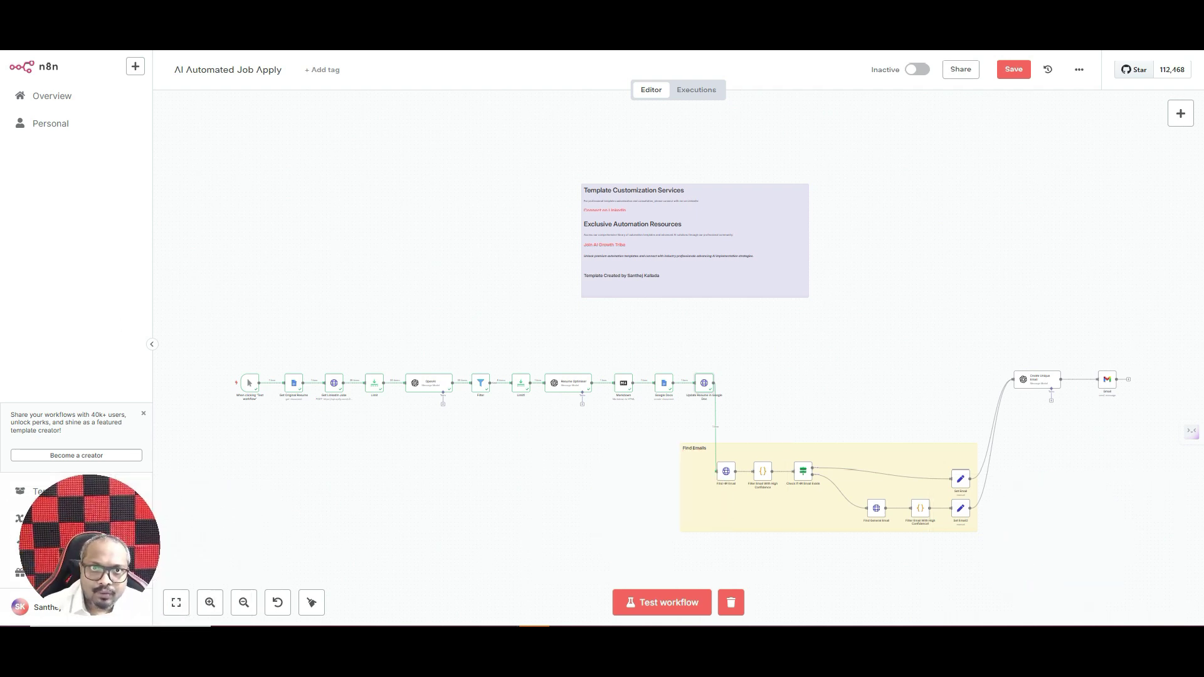
{"action": "key", "text": "ctrl+Tab"}
{"action": "scroll", "coordinate": [498, 210], "scroll_direction": "up", "scroll_amount": 3}
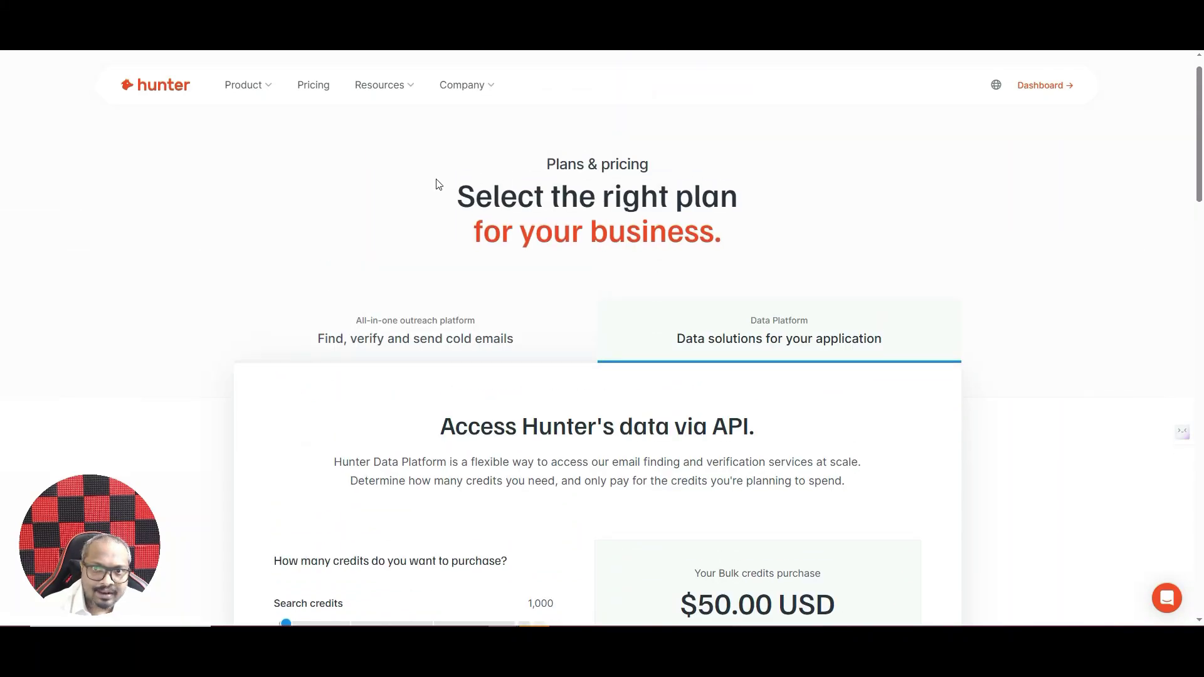
- Compare Hunter's $50 Data Platform API credits with the cold-email subscription plans
{"action": "scroll", "coordinate": [945, 254], "scroll_direction": "down", "scroll_amount": 3}
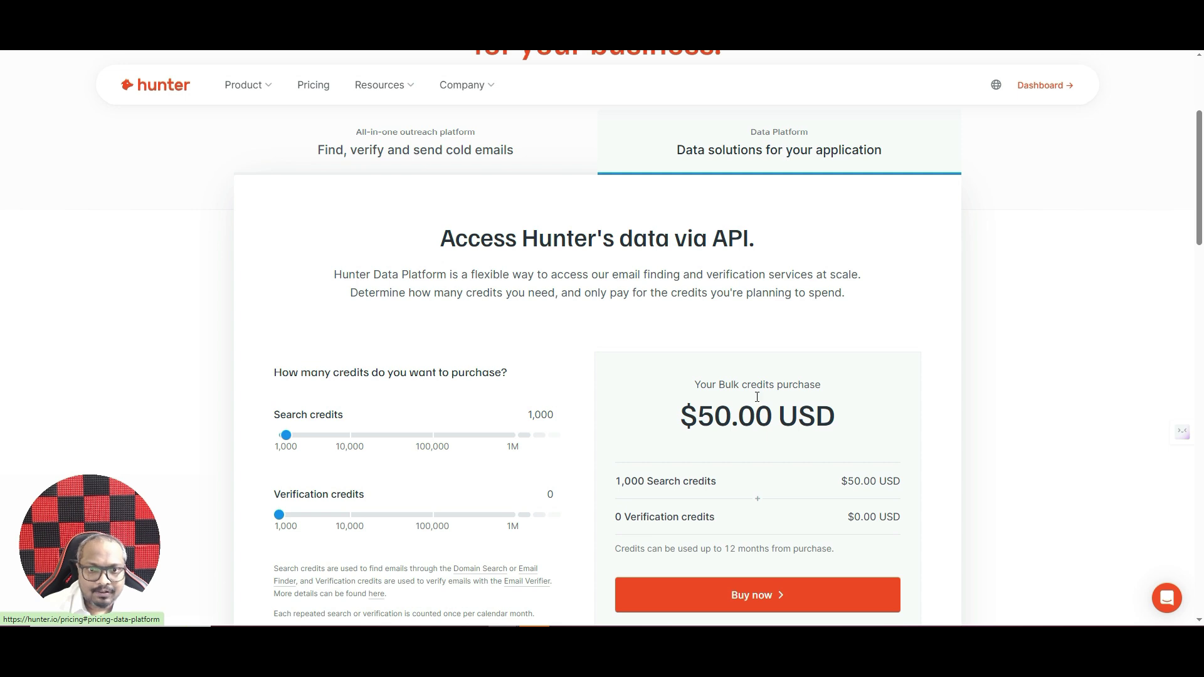
{"action": "left_click_drag", "start_coordinate": [687, 414], "coordinate": [730, 410]}
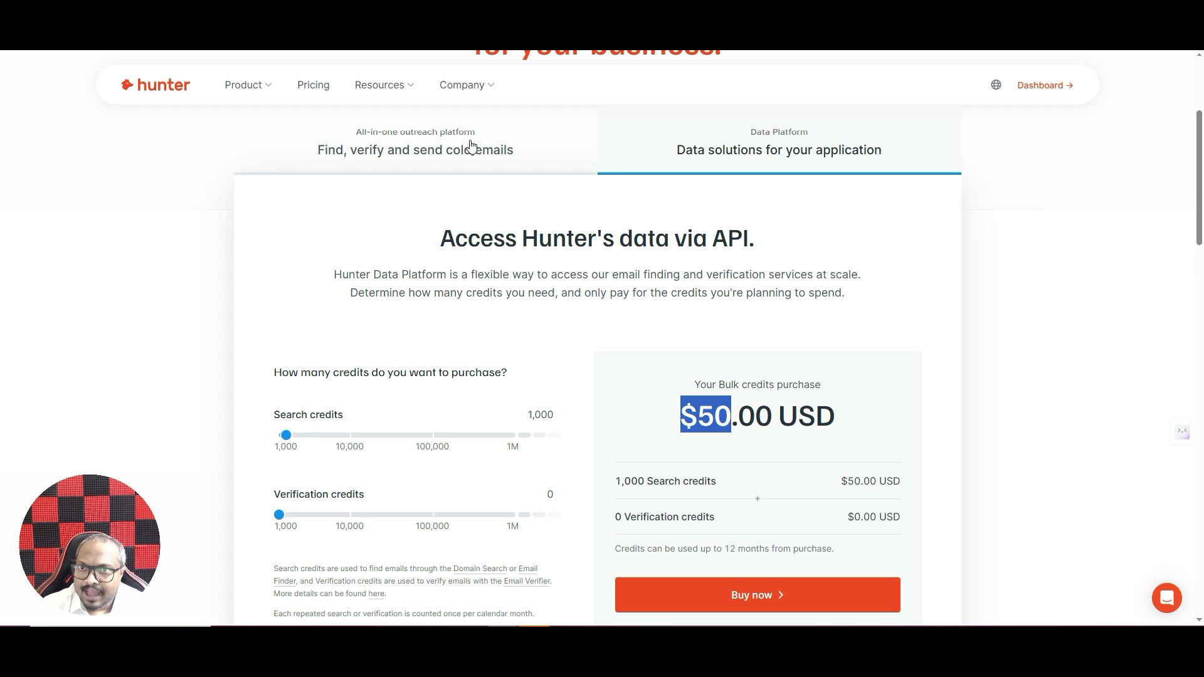
{"action": "left_click", "coordinate": [471, 147]}
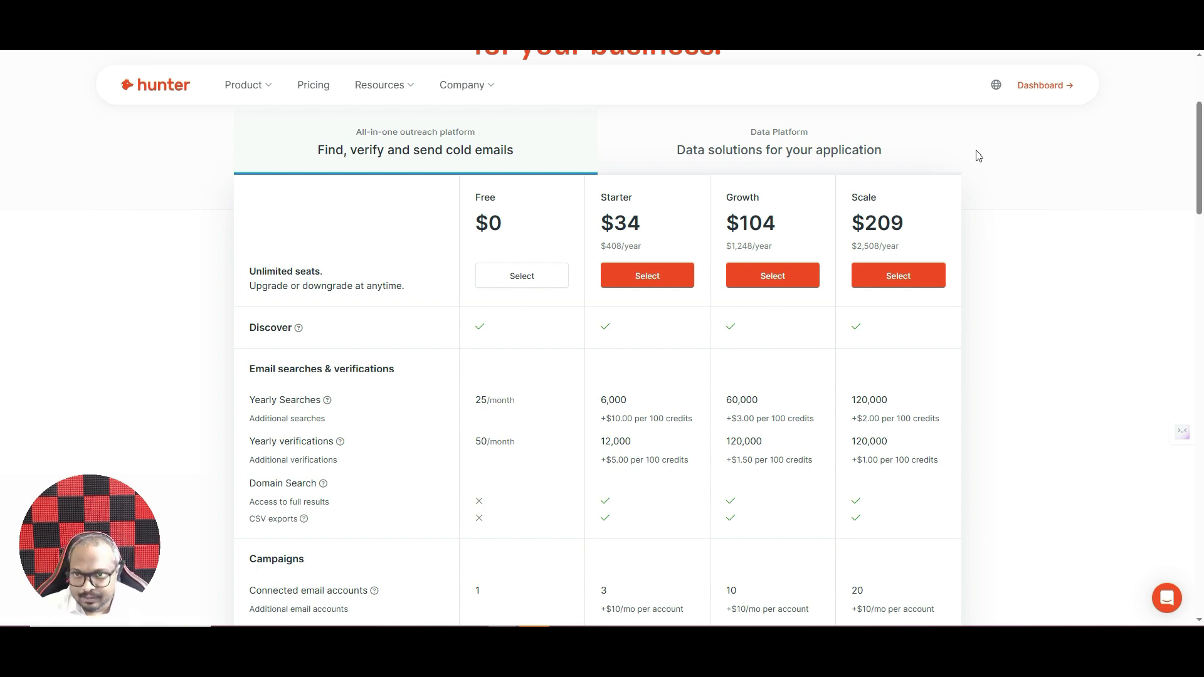
{"action": "left_click", "coordinate": [768, 153]}
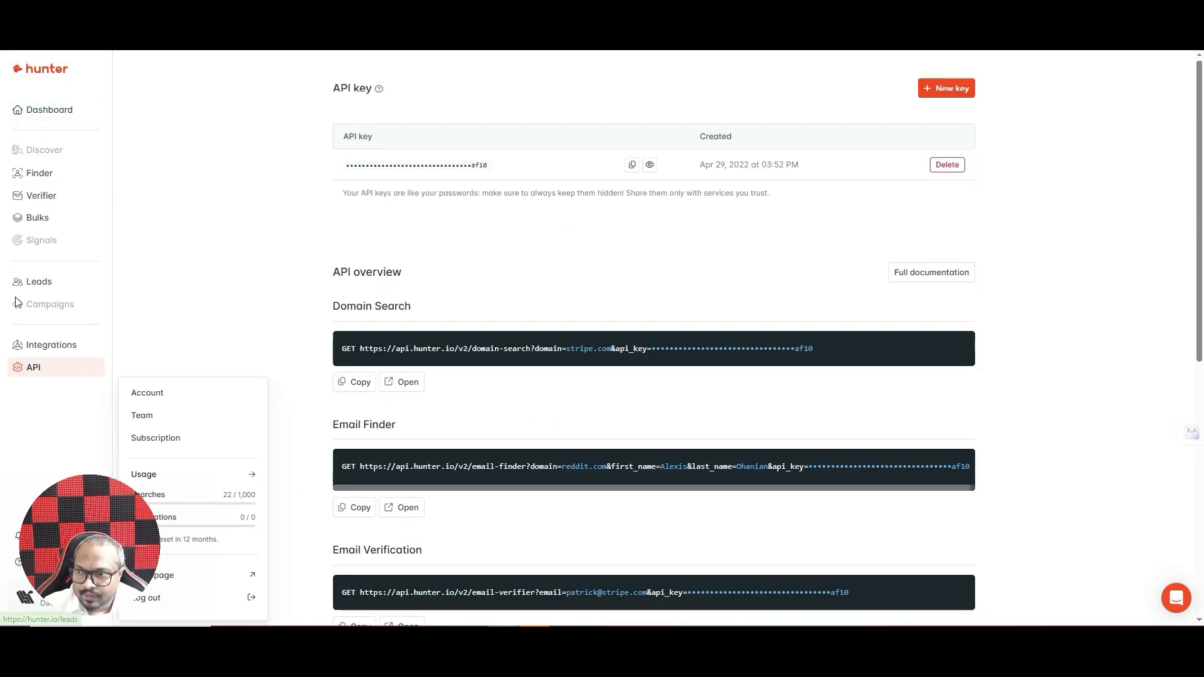
- Copy the Domain Search example request URL from Hunter's API page and return to n8n
{"action": "left_click", "coordinate": [47, 373]}
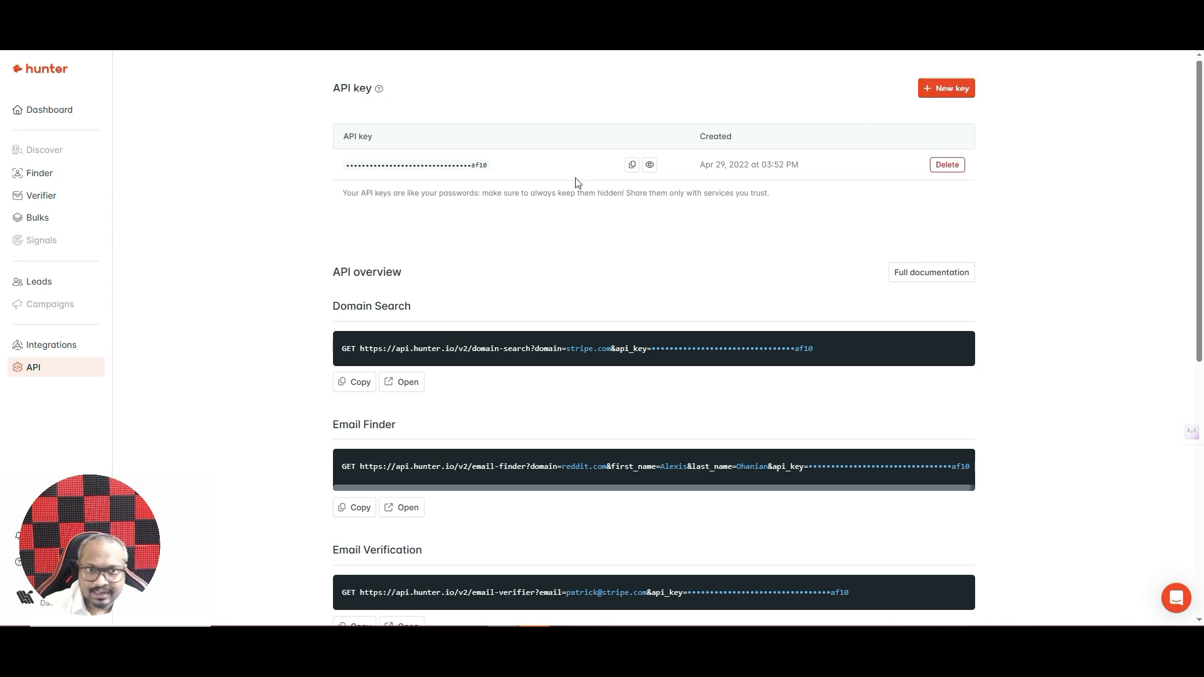
{"action": "scroll", "coordinate": [464, 232], "scroll_direction": "down", "scroll_amount": 2}
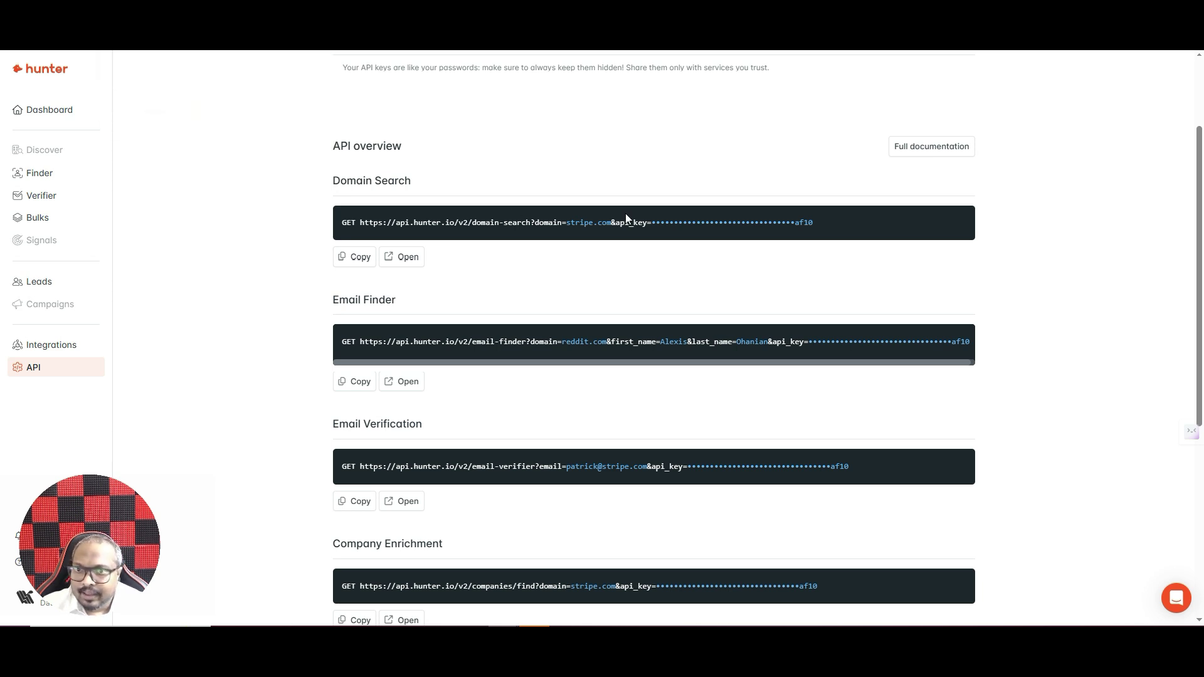
{"action": "left_click", "coordinate": [358, 258]}
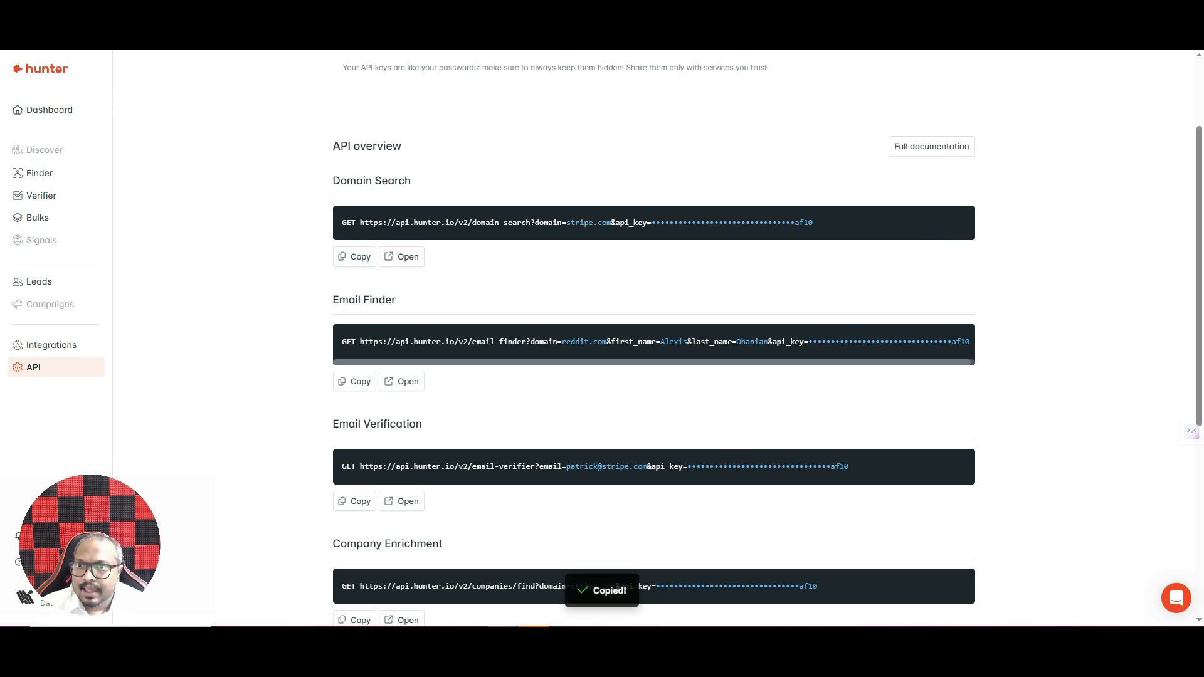
{"action": "left_click", "coordinate": [157, 49]}
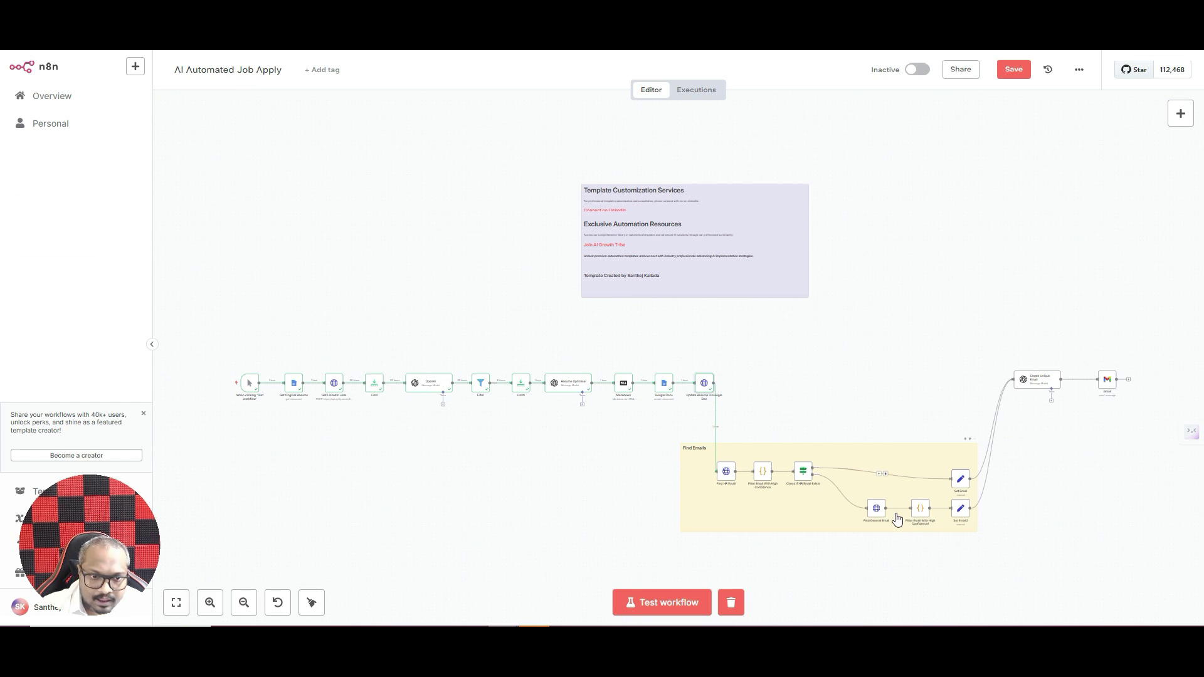
{"action": "left_click", "coordinate": [728, 476]}
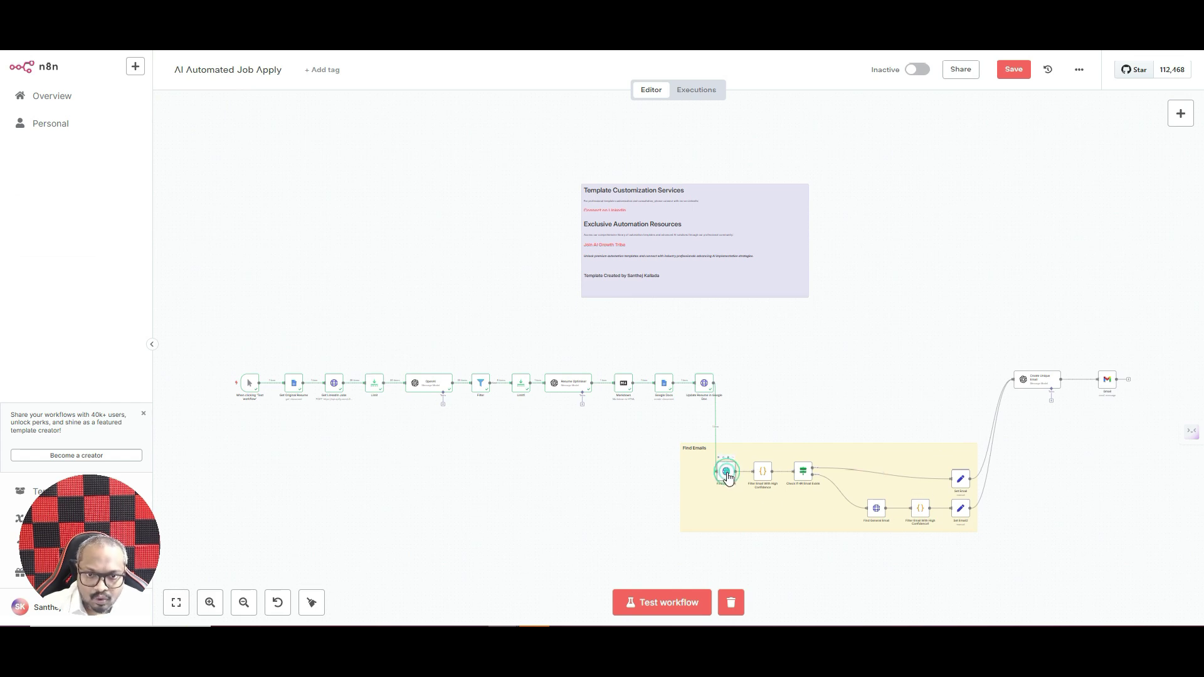
{"action": "double_click", "coordinate": [726, 474]}
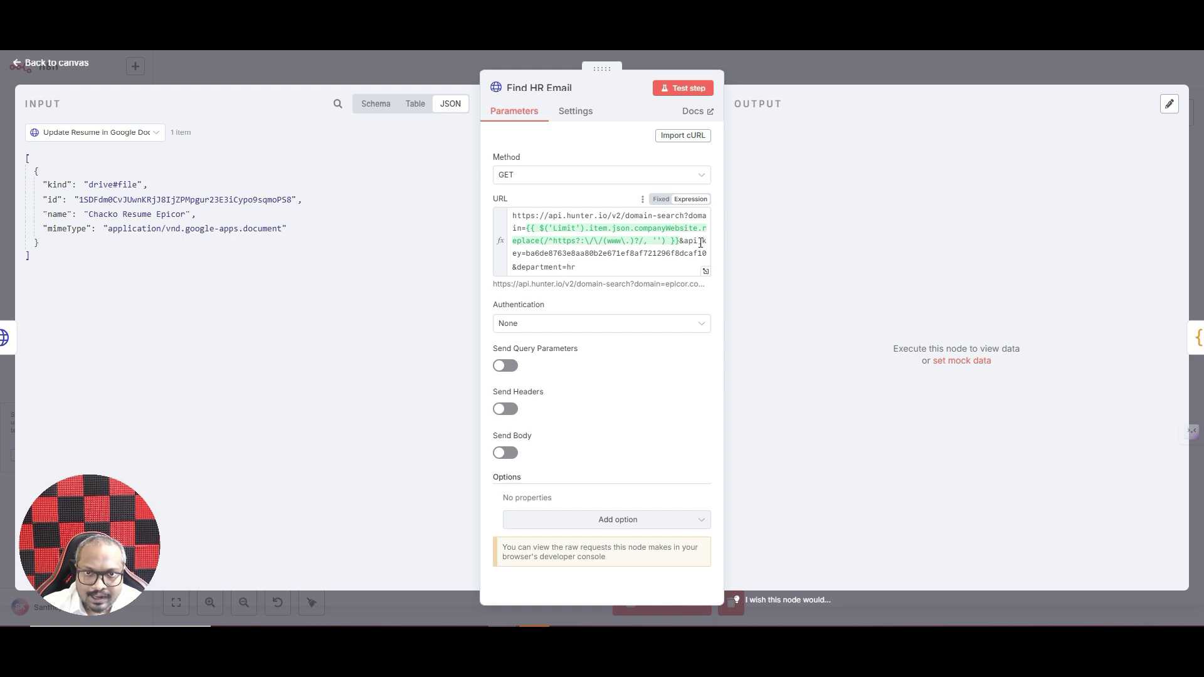
{"action": "left_click", "coordinate": [528, 257]}
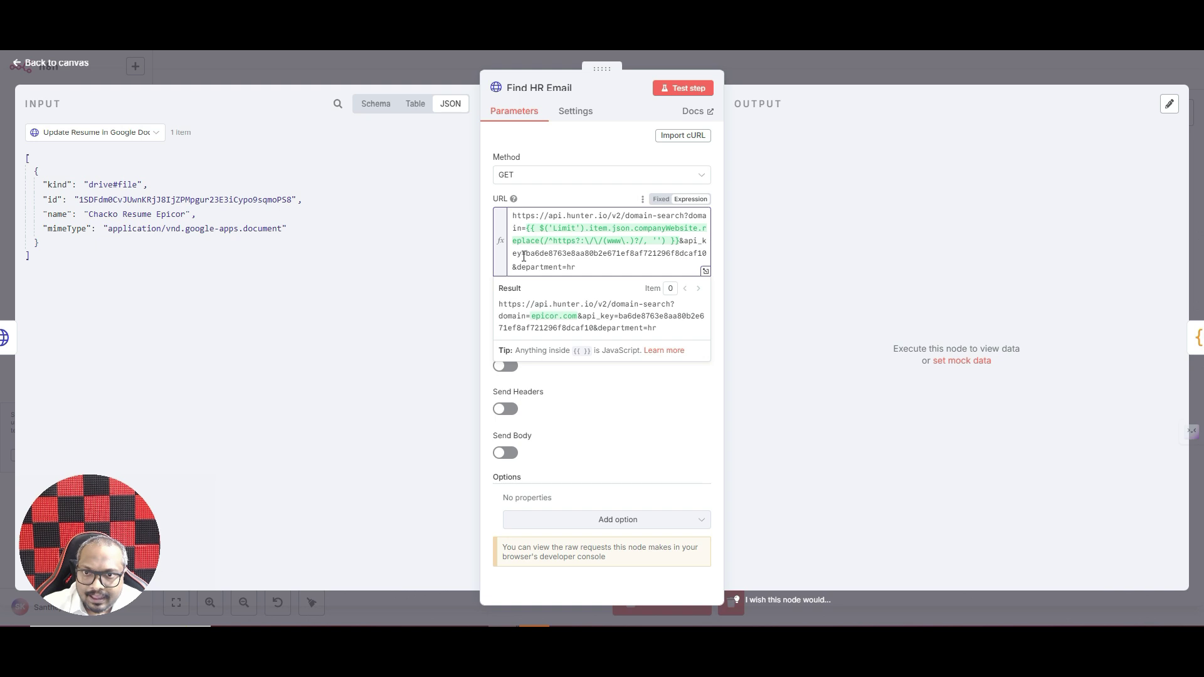
{"action": "left_click_drag", "start_coordinate": [527, 254], "coordinate": [703, 253]}
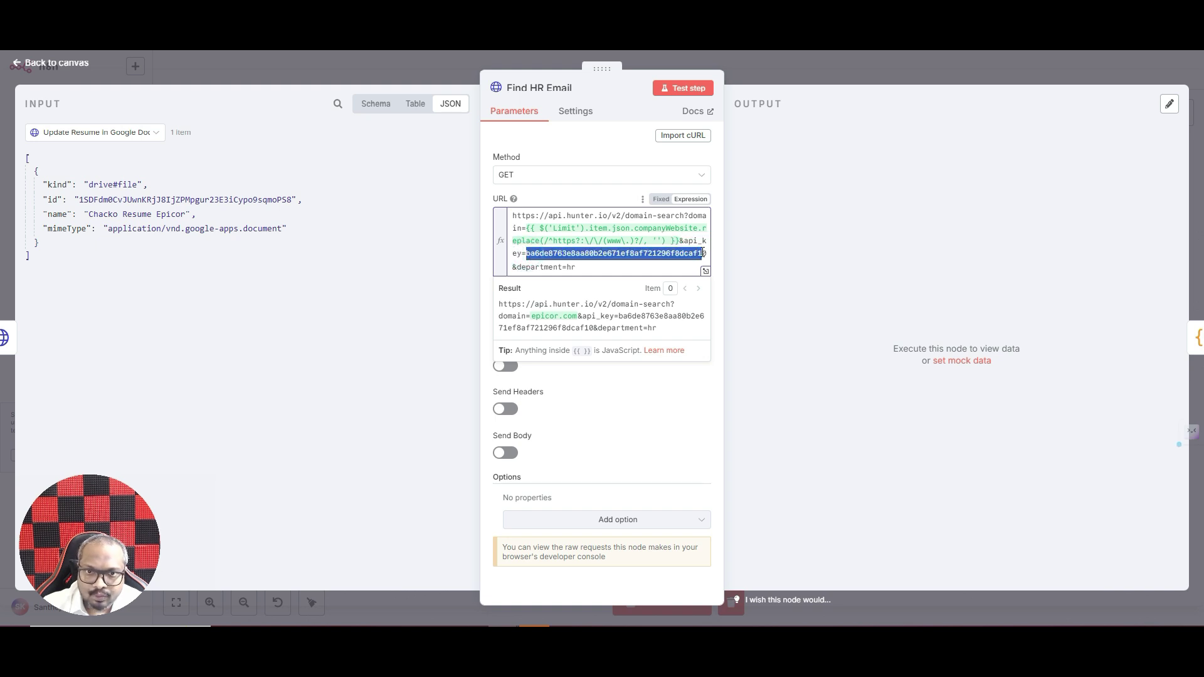
{"action": "left_click", "coordinate": [517, 266]}
{"action": "left_click", "coordinate": [590, 270]}
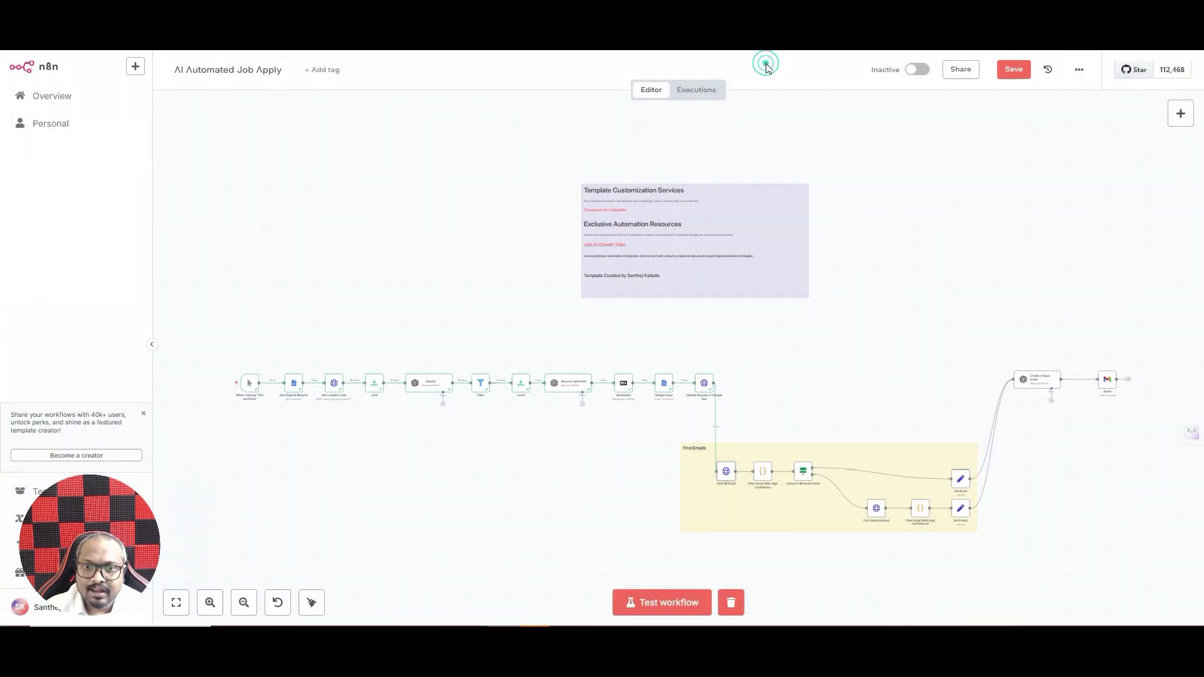
- Reopen the Find HR Email node and highlight the company-website domain expression in its URL
{"action": "left_click", "coordinate": [766, 63]}
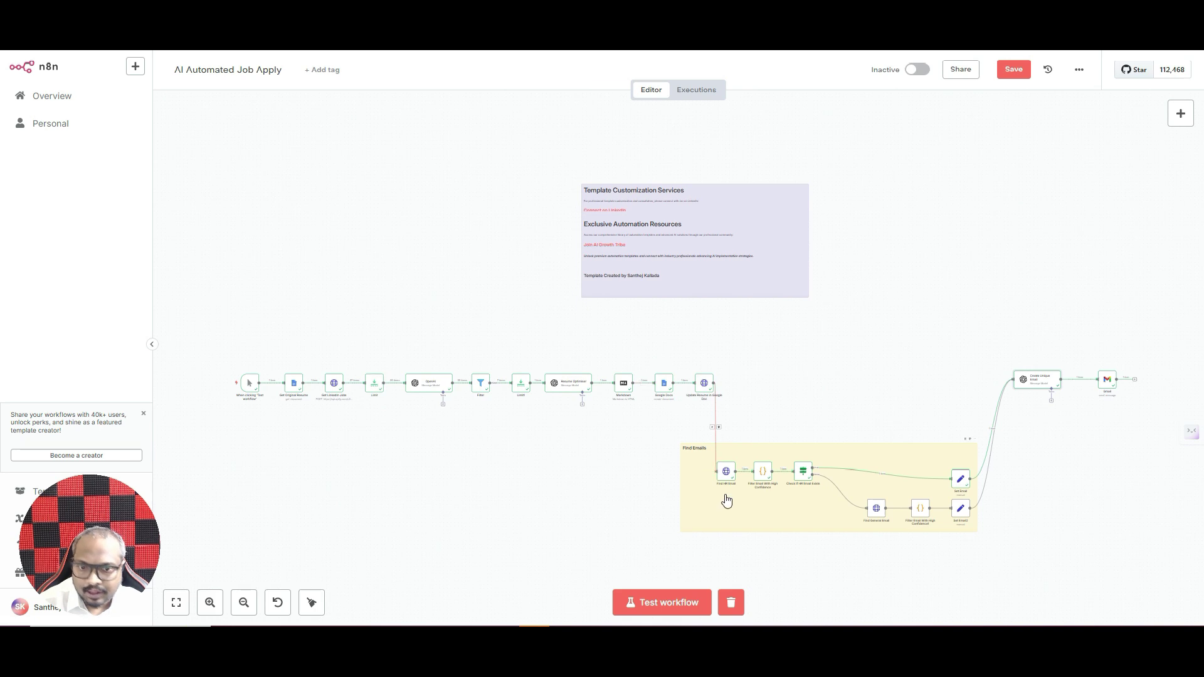
{"action": "double_click", "coordinate": [726, 473]}
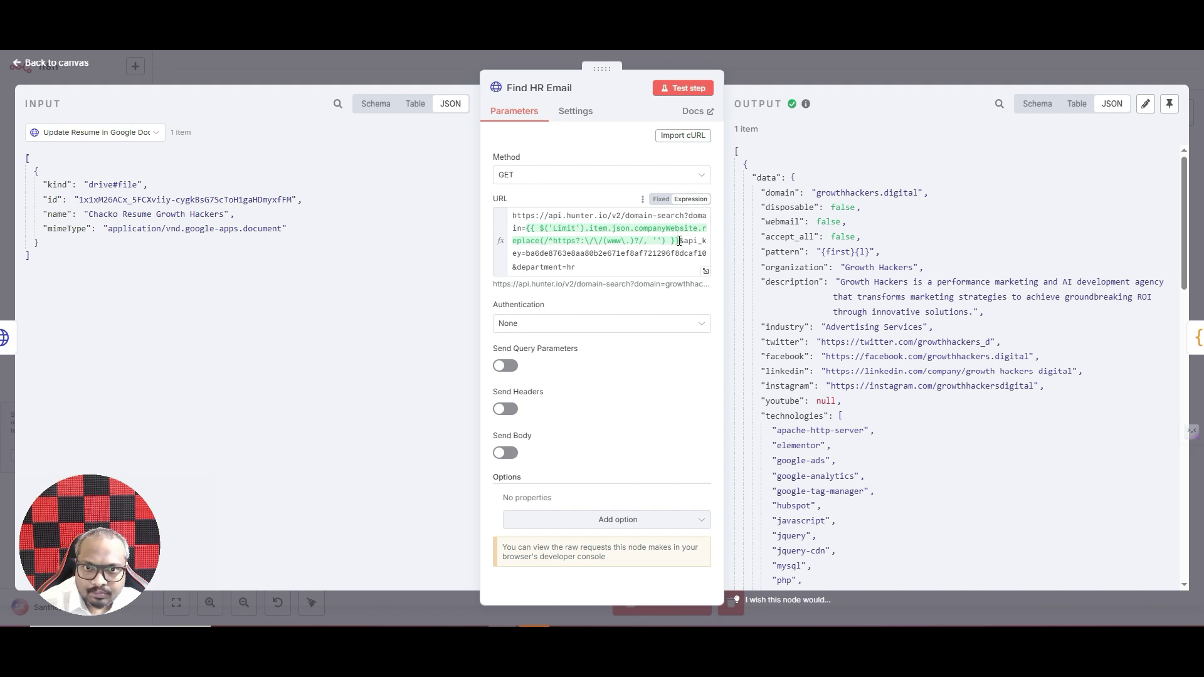
{"action": "left_click_drag", "start_coordinate": [679, 241], "coordinate": [528, 230]}
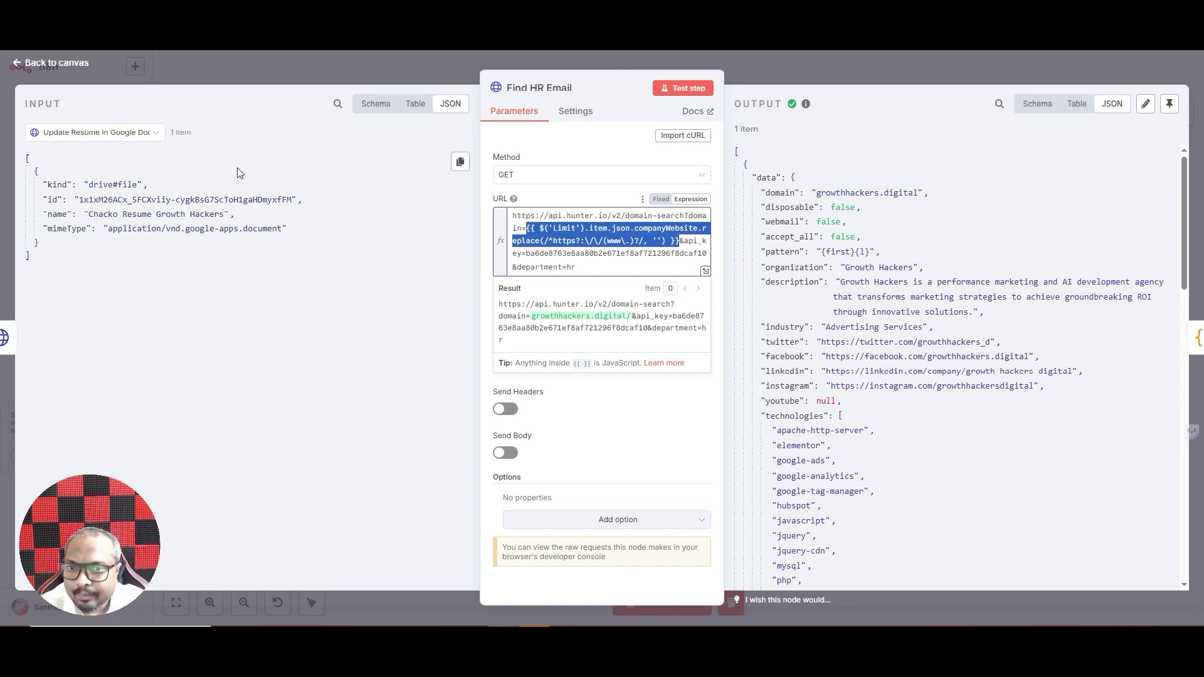
- Use the Limit node's job data as input and browse its companyWebsite values
{"action": "left_click", "coordinate": [100, 132]}
{"action": "scroll", "coordinate": [91, 259], "scroll_direction": "down", "scroll_amount": 1}
{"action": "scroll", "coordinate": [91, 259], "scroll_direction": "down", "scroll_amount": 1}
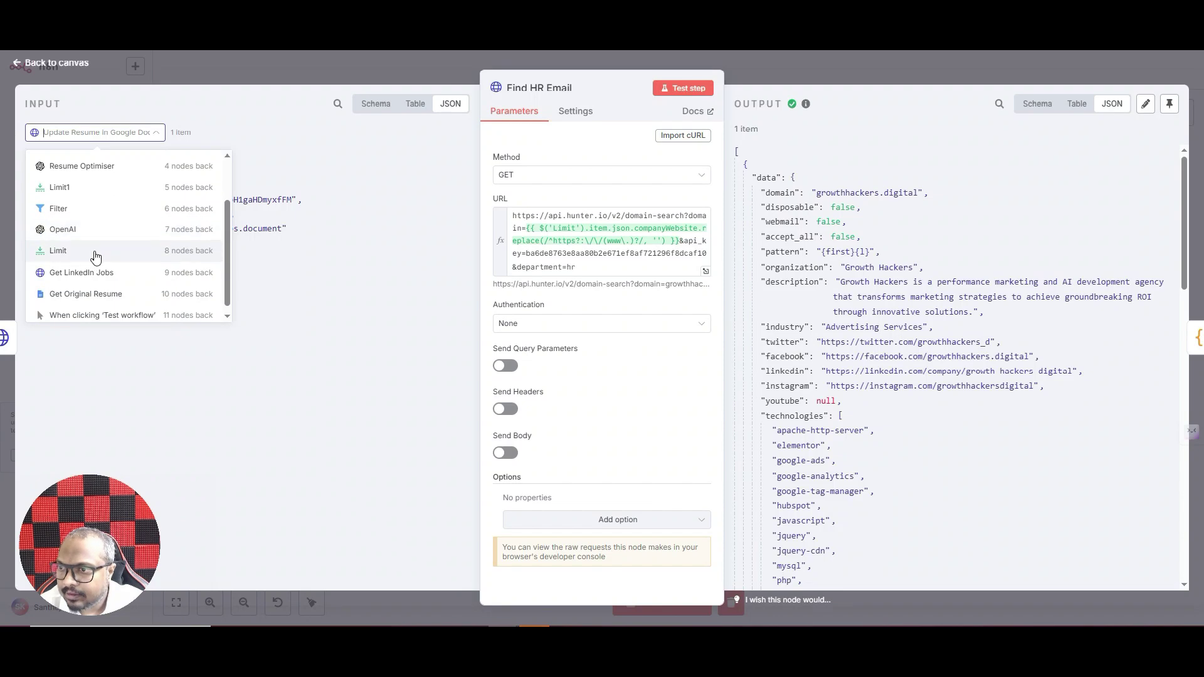
{"action": "left_click", "coordinate": [91, 259]}
{"action": "scroll", "coordinate": [266, 240], "scroll_direction": "down", "scroll_amount": 1}
{"action": "scroll", "coordinate": [266, 241], "scroll_direction": "down", "scroll_amount": 4}
{"action": "scroll", "coordinate": [257, 240], "scroll_direction": "up", "scroll_amount": 5}
{"action": "scroll", "coordinate": [256, 244], "scroll_direction": "down", "scroll_amount": 10}
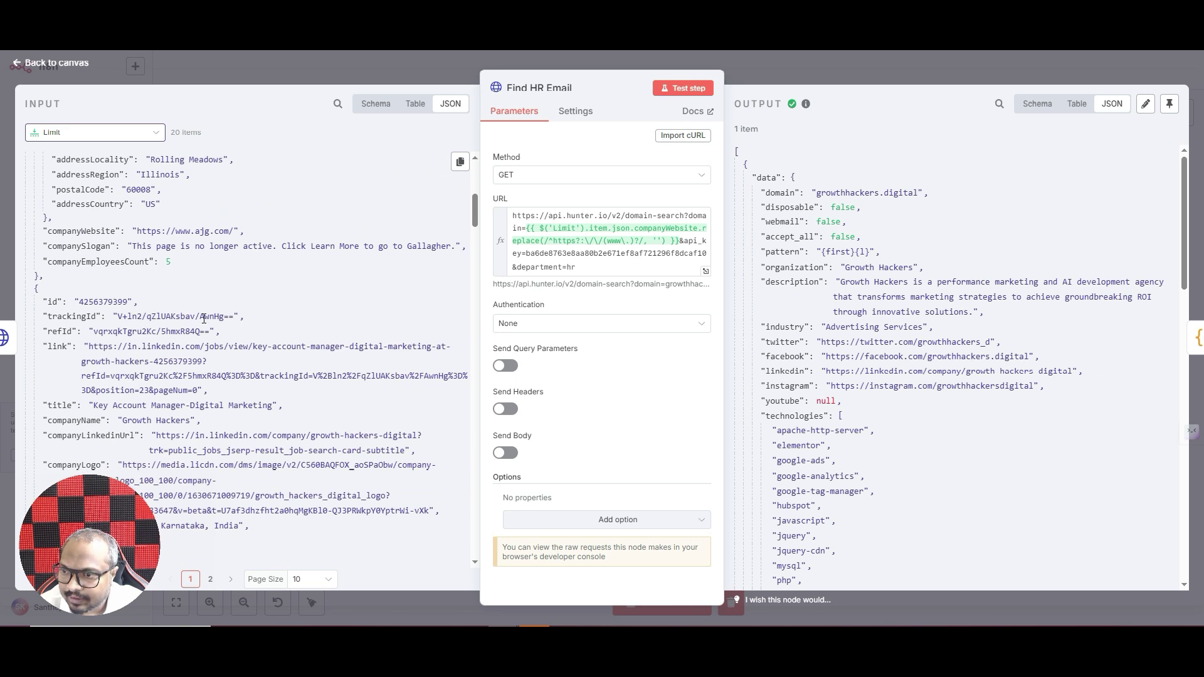
{"action": "scroll", "coordinate": [204, 319], "scroll_direction": "down", "scroll_amount": 3}
{"action": "scroll", "coordinate": [204, 321], "scroll_direction": "down", "scroll_amount": 15}
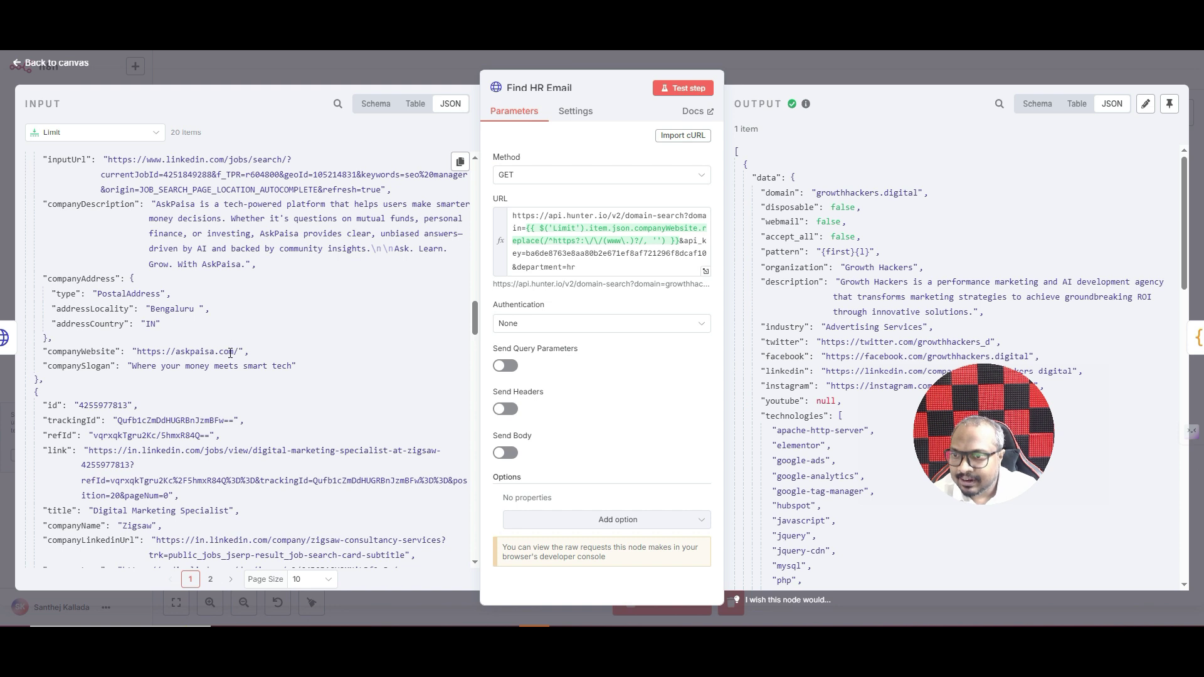
- Inspect the askpaisa.com companyWebsite domain, then expand the URL expression in the full editor
{"action": "left_click_drag", "start_coordinate": [234, 353], "coordinate": [175, 353]}
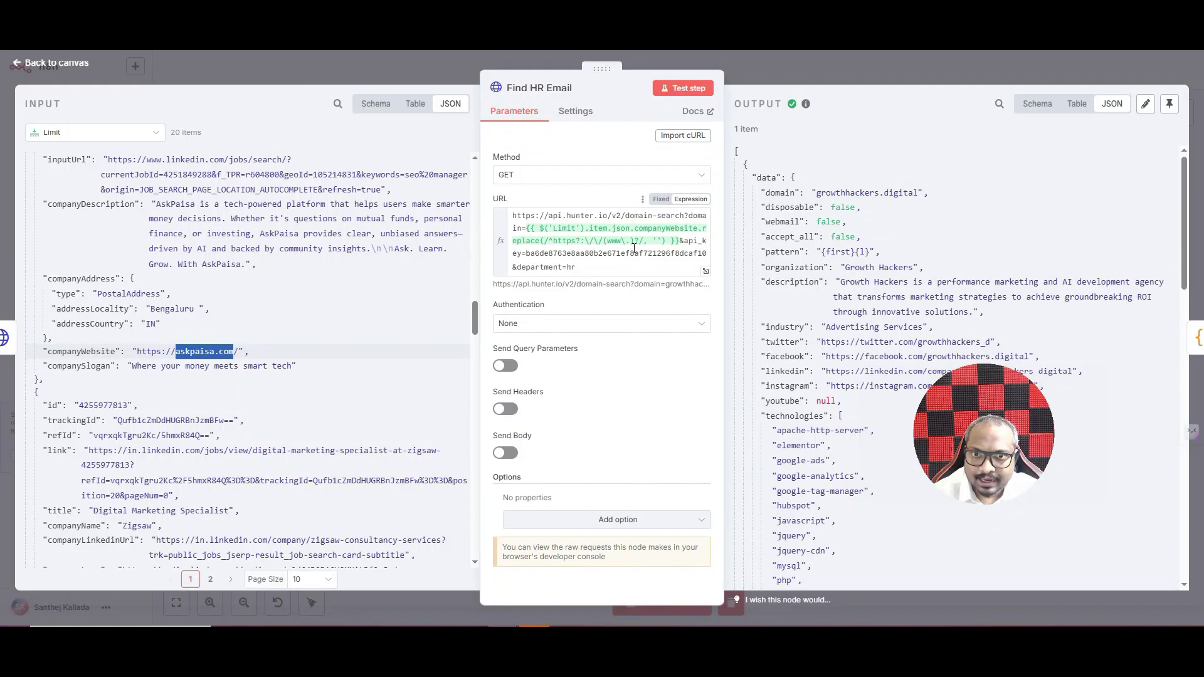
{"action": "left_click", "coordinate": [587, 203]}
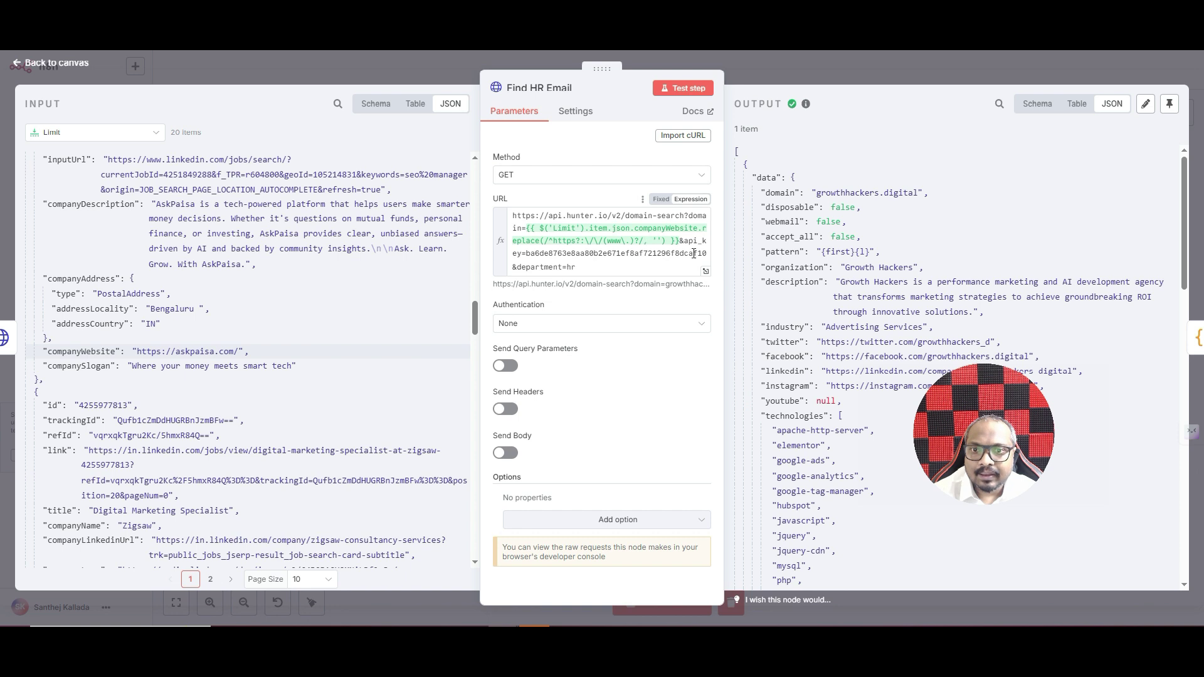
{"action": "left_click", "coordinate": [705, 271]}
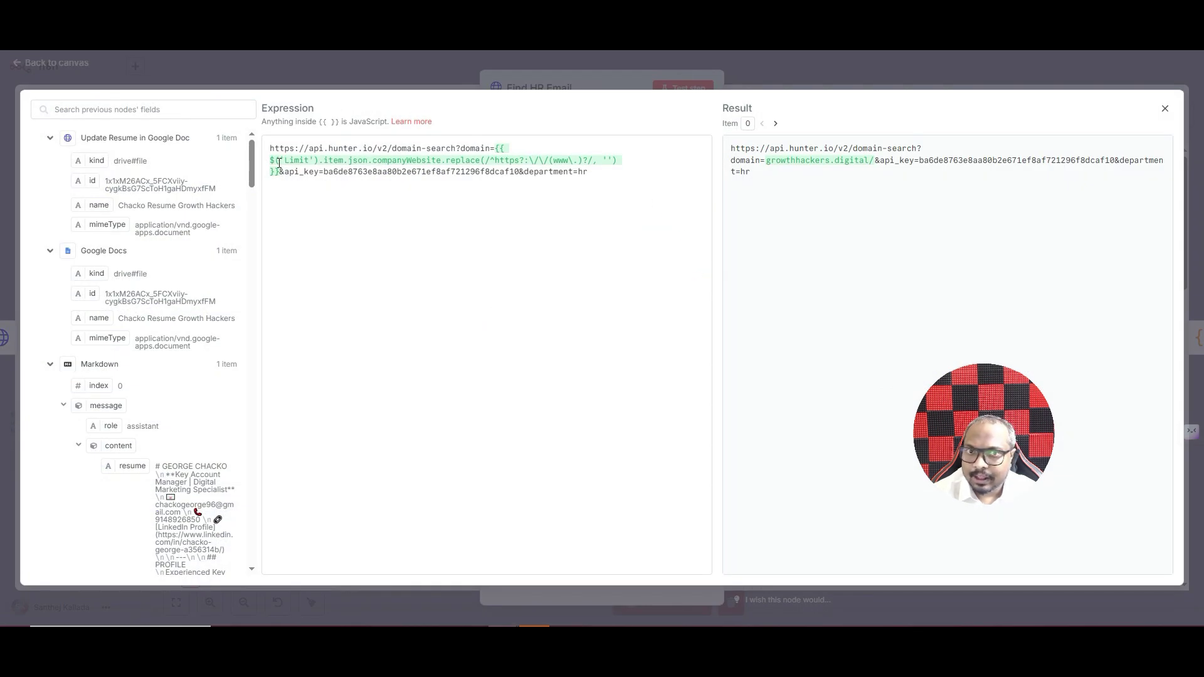
- Check the expression result shows growthhackers.digital, then close the full expression editor
{"action": "left_click_drag", "start_coordinate": [770, 163], "coordinate": [870, 164]}
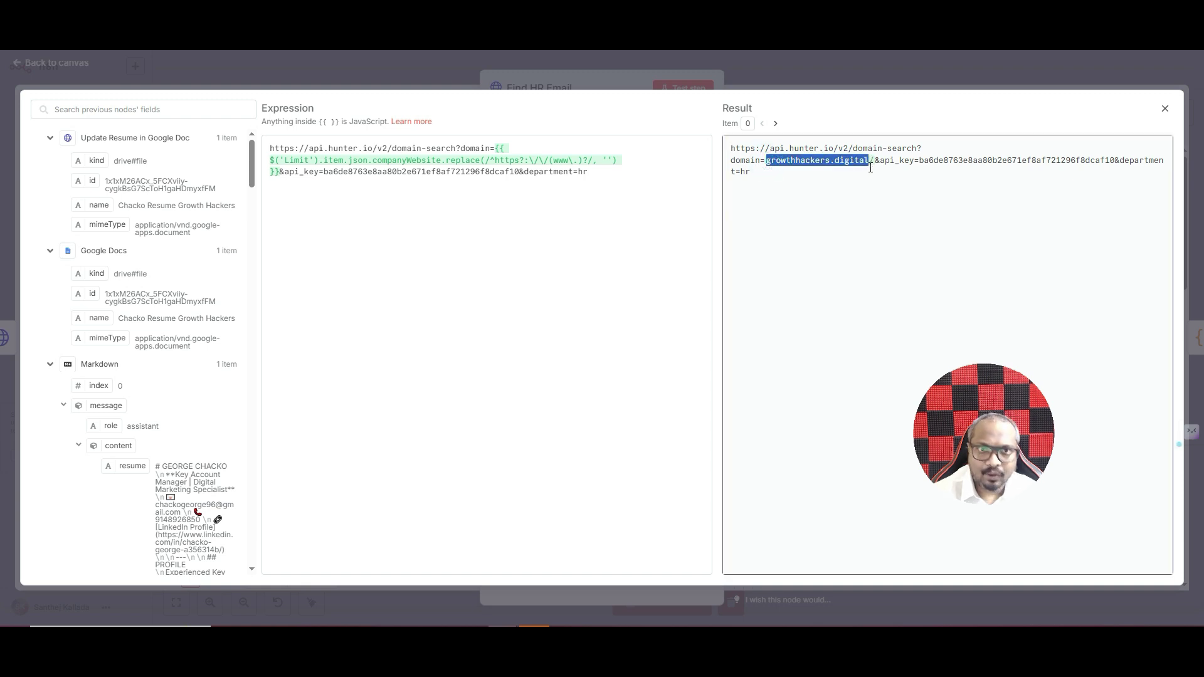
{"action": "left_click", "coordinate": [862, 76]}
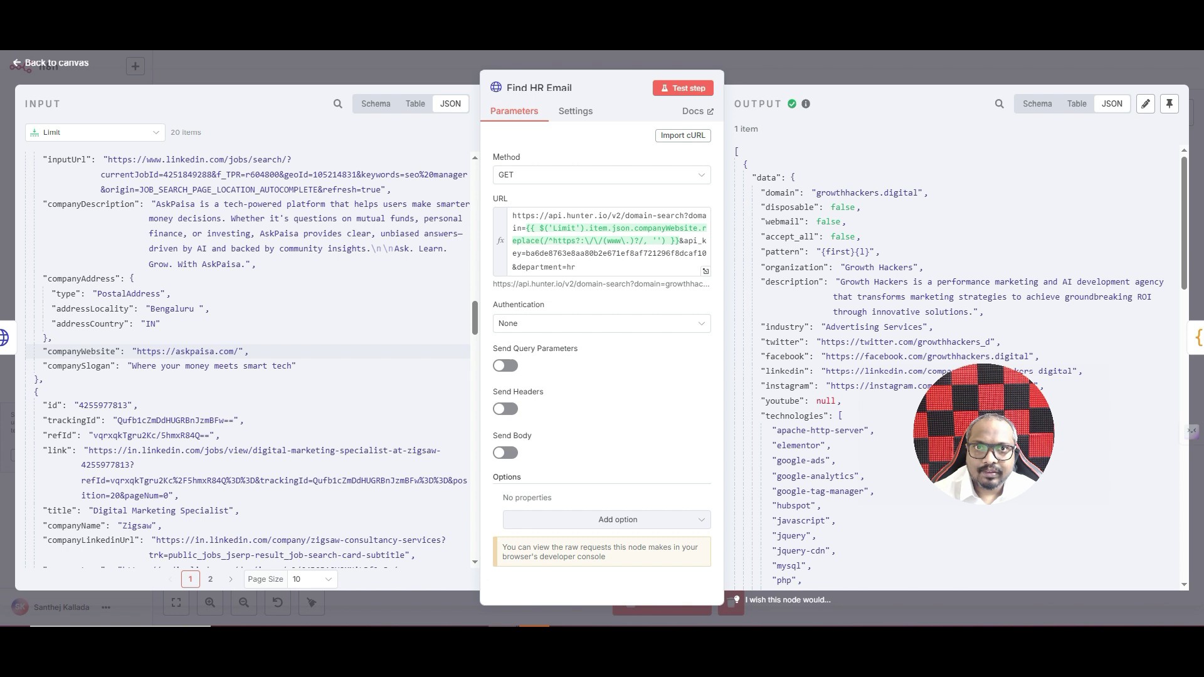
{"action": "key", "text": "ctrl+Tab"}
{"action": "scroll", "coordinate": [438, 307], "scroll_direction": "down", "scroll_amount": 3}
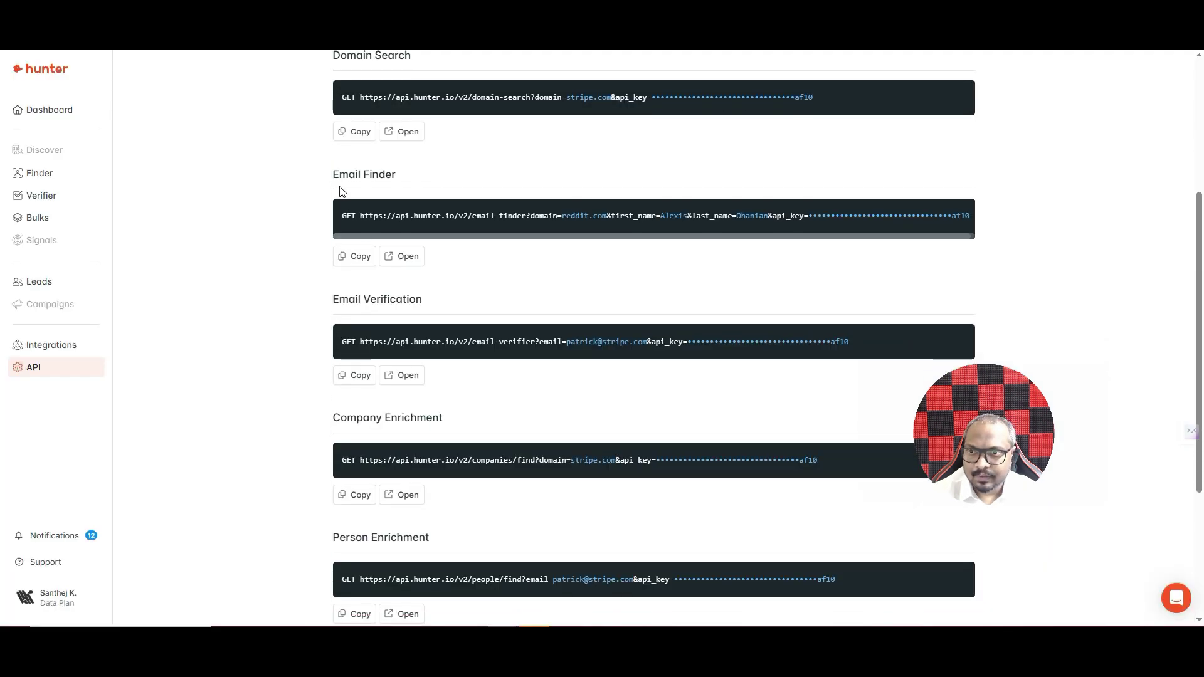
{"action": "scroll", "coordinate": [525, 150], "scroll_direction": "up", "scroll_amount": 2}
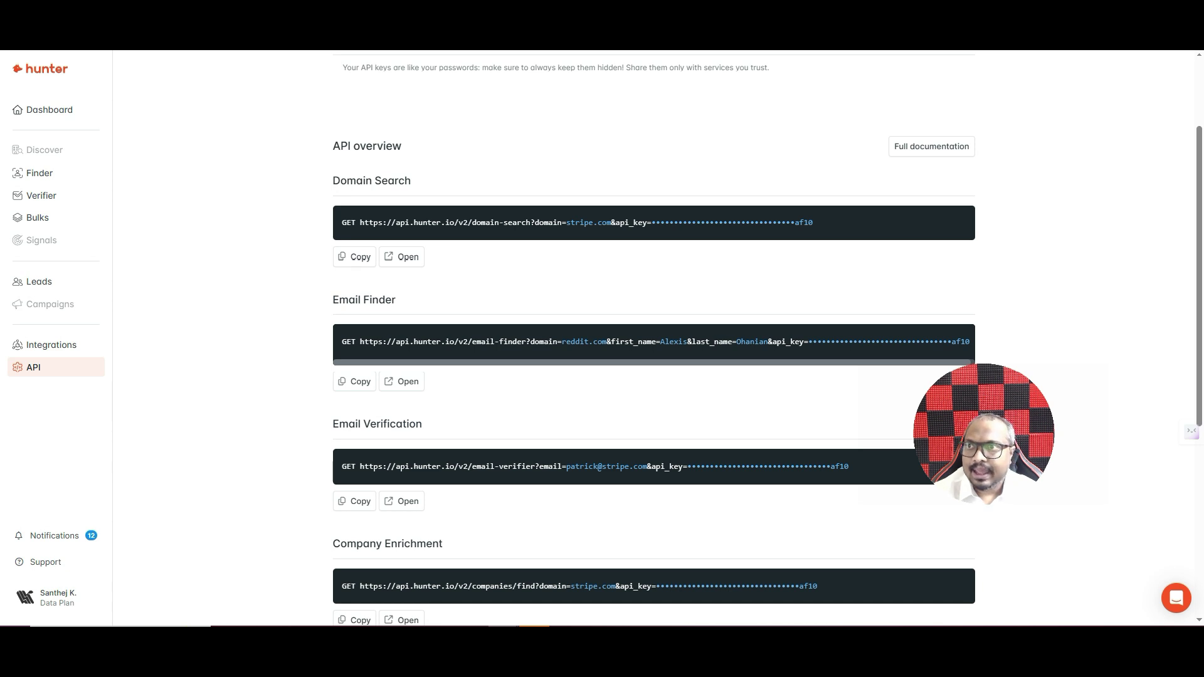
{"action": "left_click", "coordinate": [175, 38]}
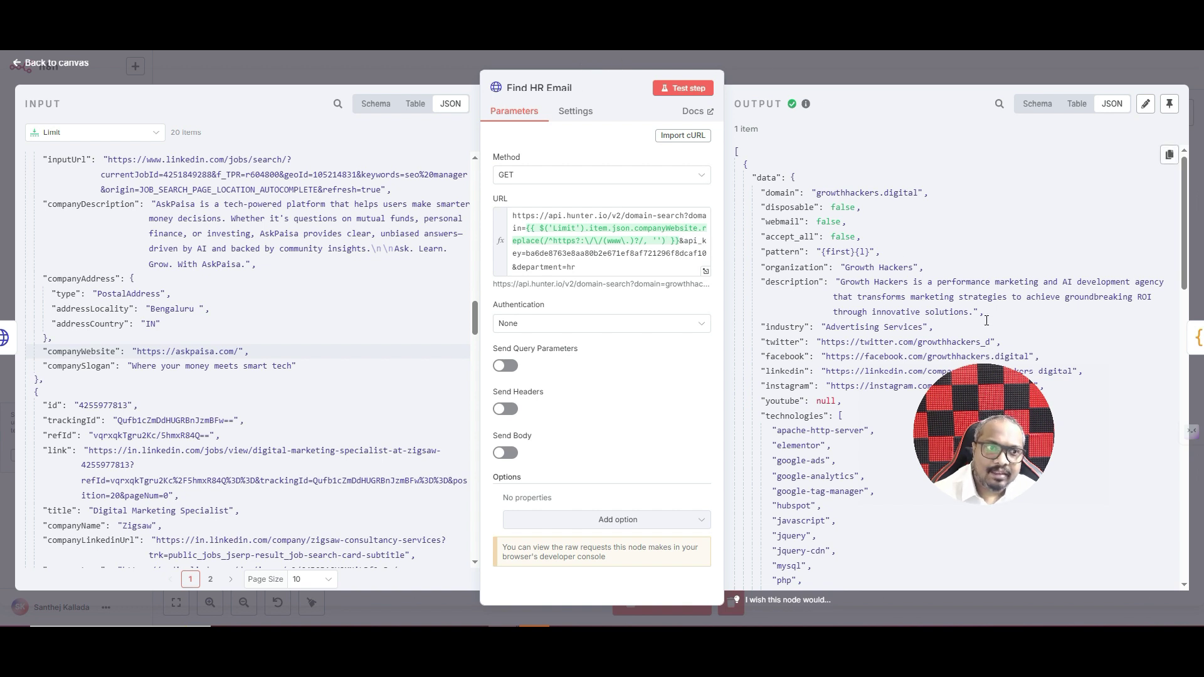
- Review Find HR Email's emails output, a verified HR manager at confidence 90, then return to canvas
{"action": "left_click_drag", "start_coordinate": [972, 433], "coordinate": [104, 536]}
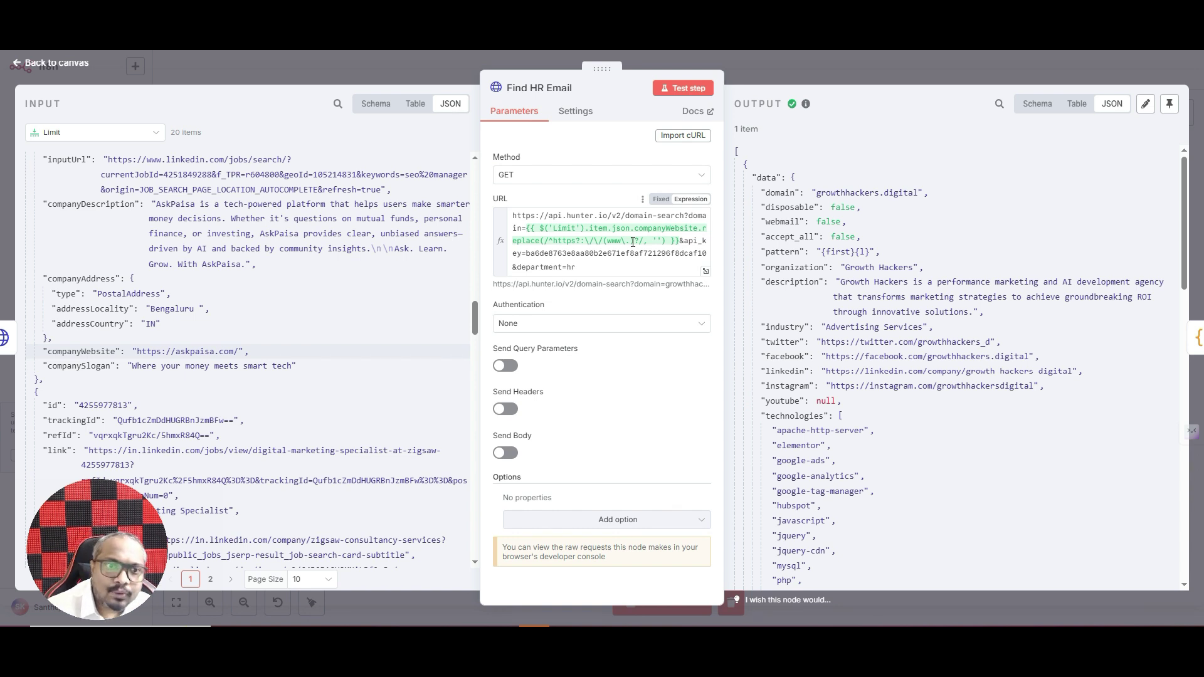
{"action": "scroll", "coordinate": [901, 267], "scroll_direction": "down", "scroll_amount": 10}
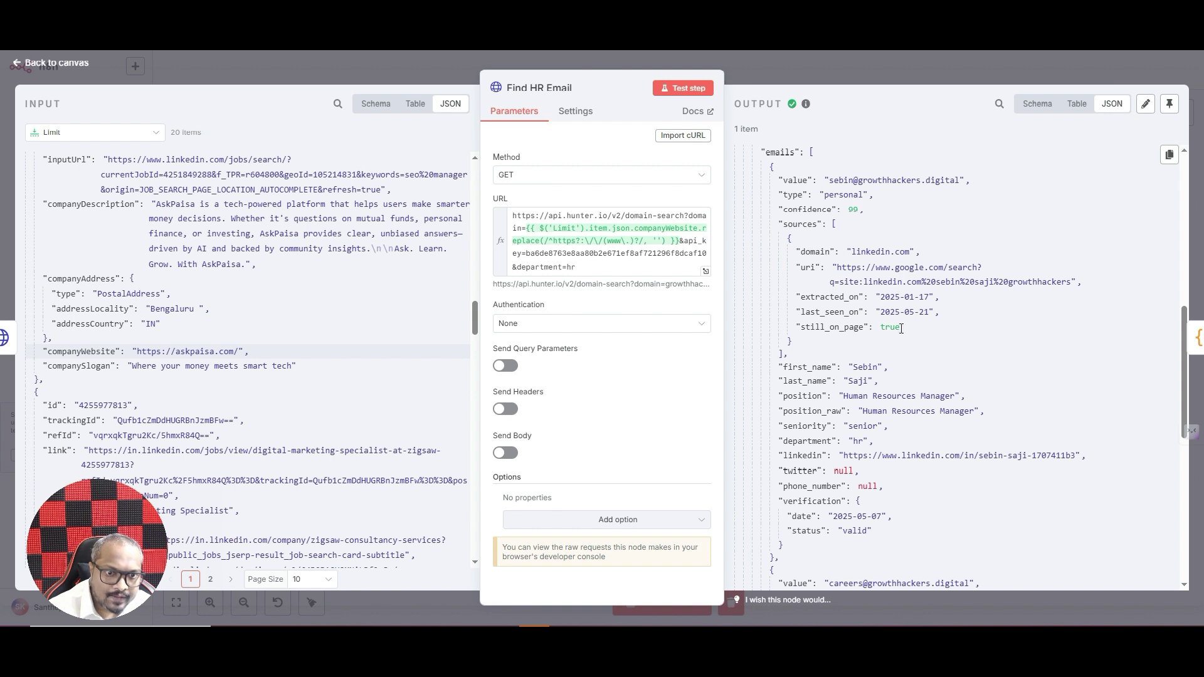
{"action": "scroll", "coordinate": [910, 370], "scroll_direction": "down", "scroll_amount": 1}
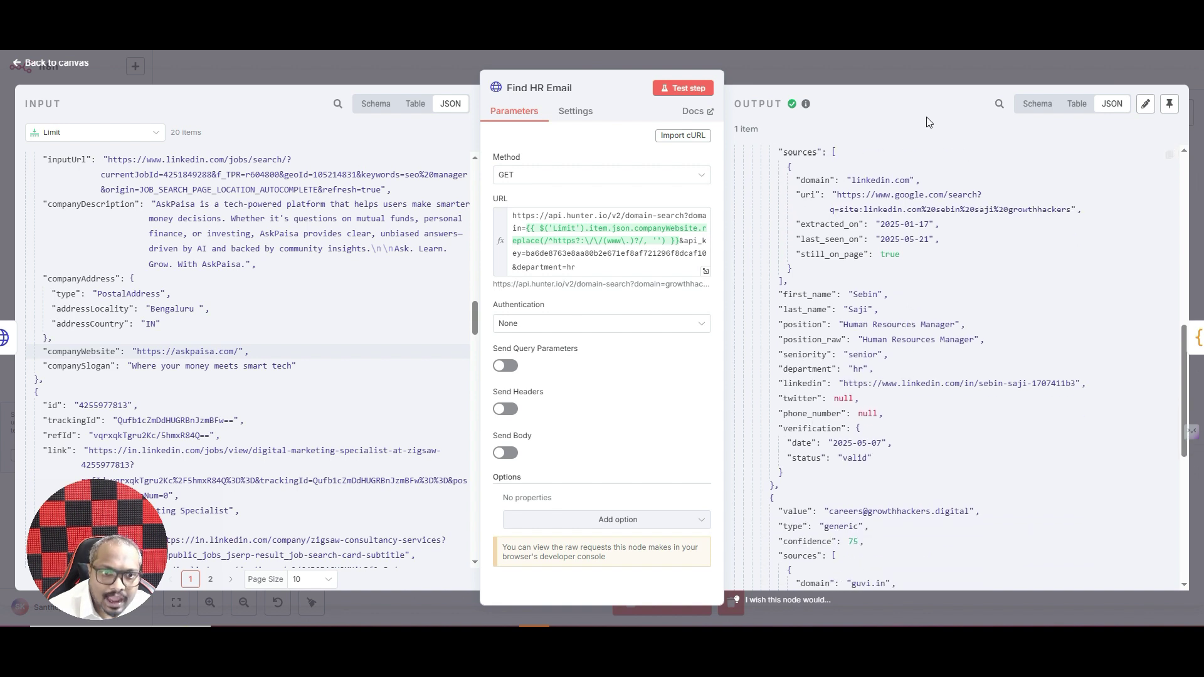
{"action": "left_click", "coordinate": [840, 64]}
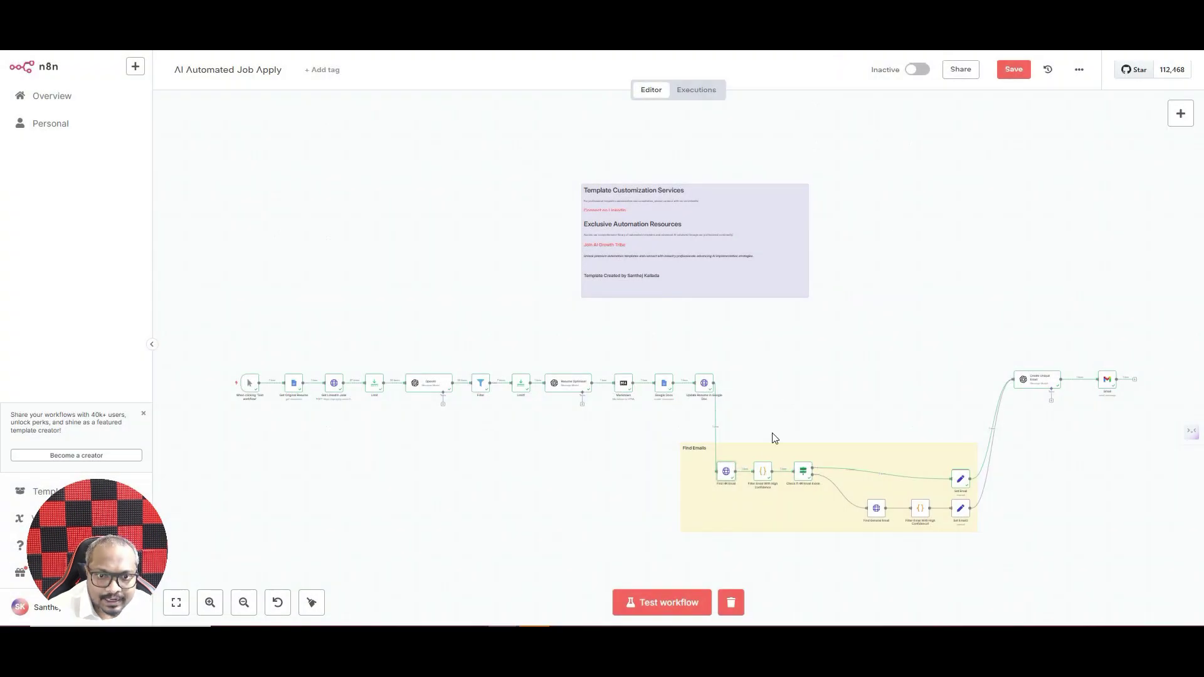
- Open the Filter Email With High Confidence code node and scroll through its JavaScript
{"action": "double_click", "coordinate": [763, 481]}
{"action": "scroll", "coordinate": [698, 343], "scroll_direction": "down", "scroll_amount": 5}
{"action": "scroll", "coordinate": [698, 343], "scroll_direction": "up", "scroll_amount": 5}
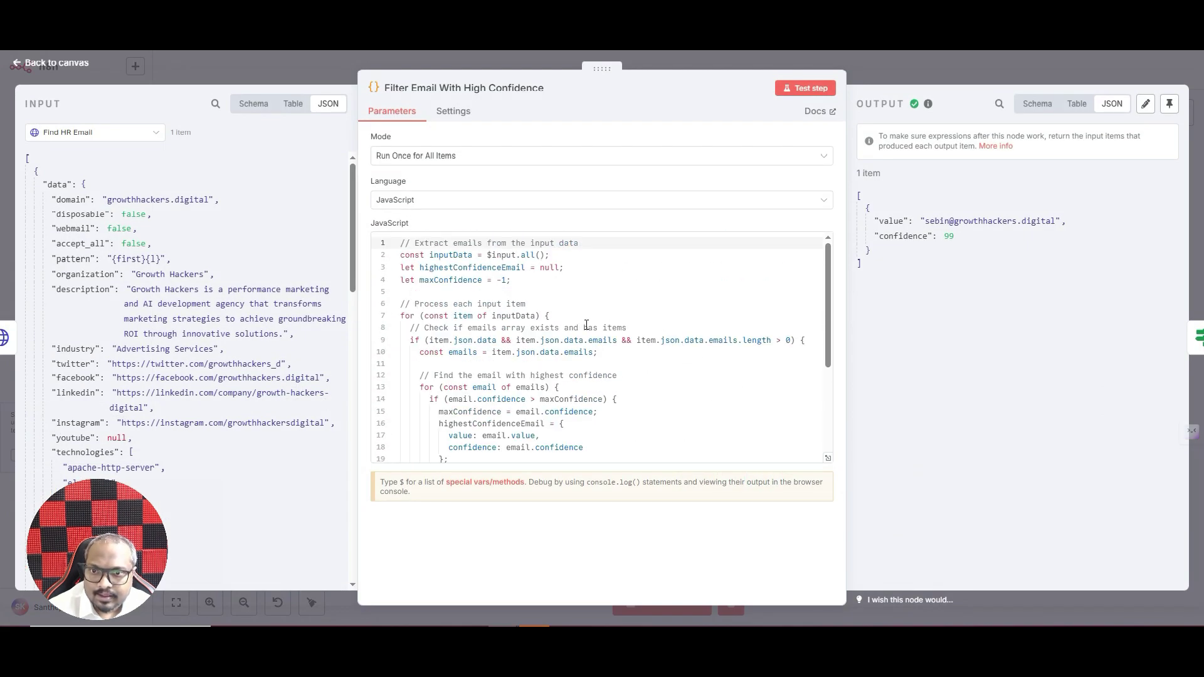
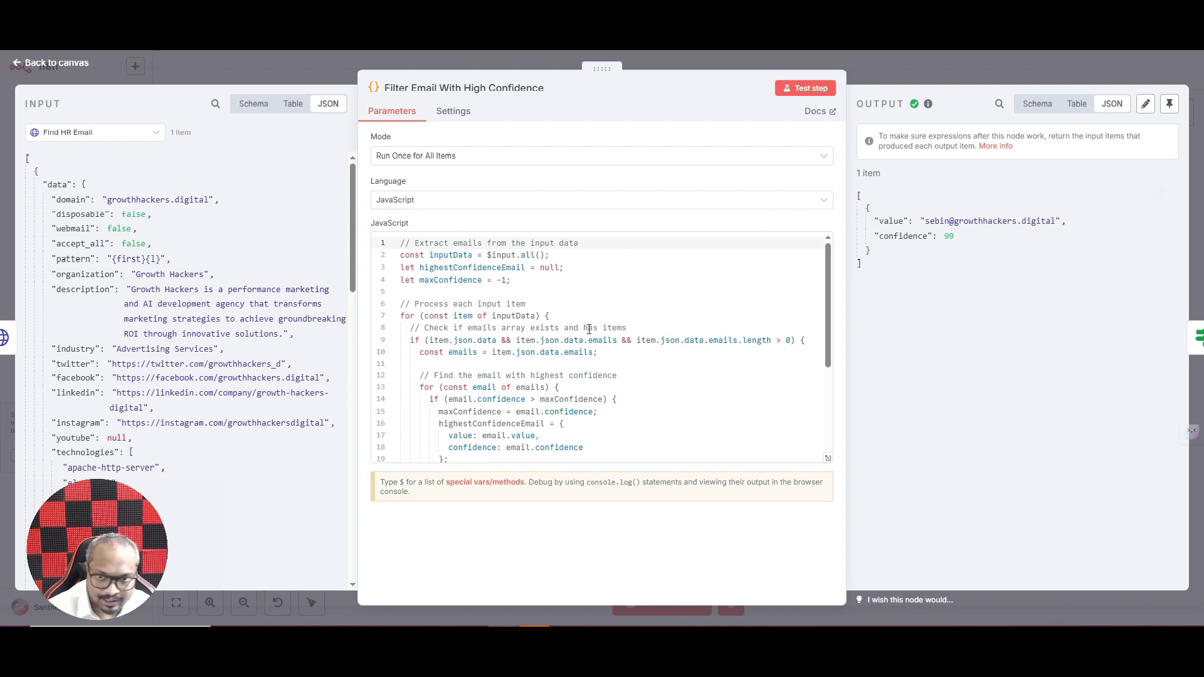
- Finish scrolling the Filter Email With High Confidence JavaScript and close the code node
{"action": "scroll", "coordinate": [589, 329], "scroll_direction": "down", "scroll_amount": 5}
{"action": "scroll", "coordinate": [594, 384], "scroll_direction": "up", "scroll_amount": 5}
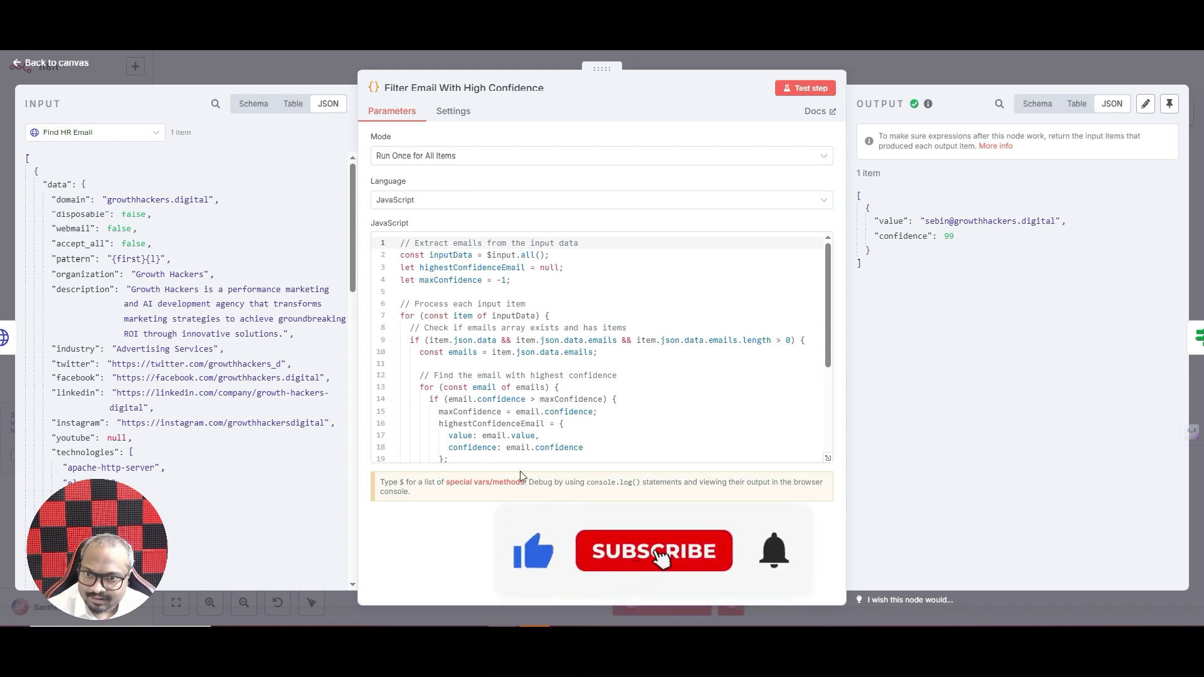
{"action": "scroll", "coordinate": [479, 434], "scroll_direction": "down", "scroll_amount": 5}
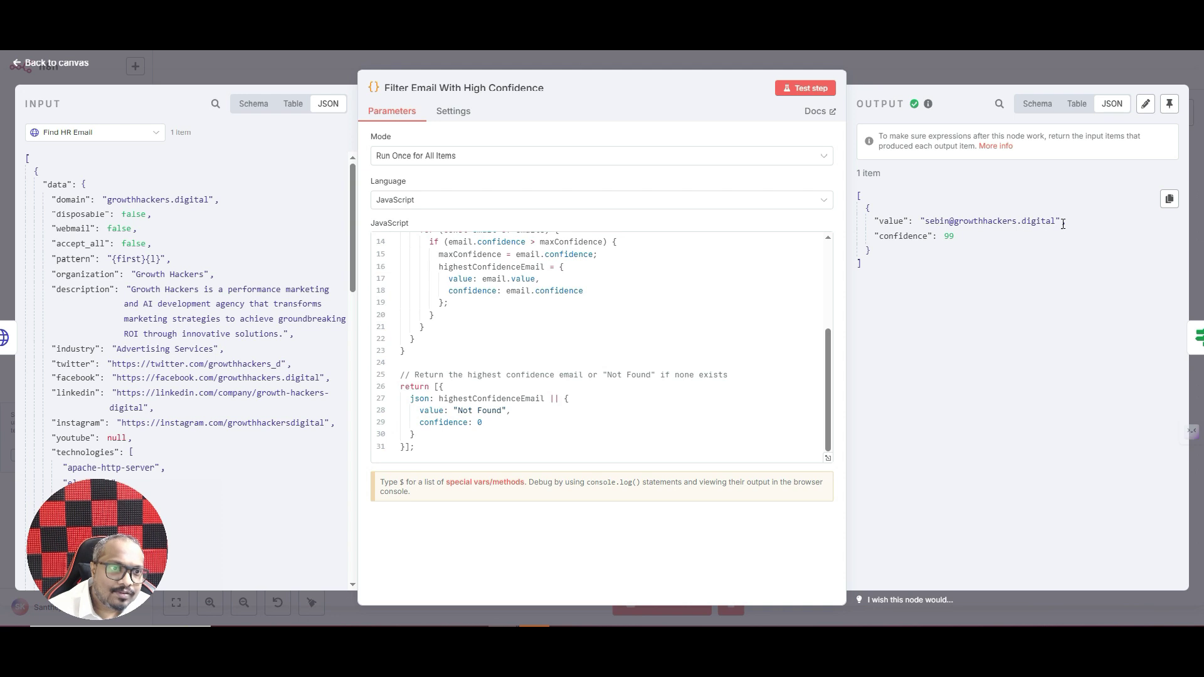
{"action": "left_click", "coordinate": [919, 65]}
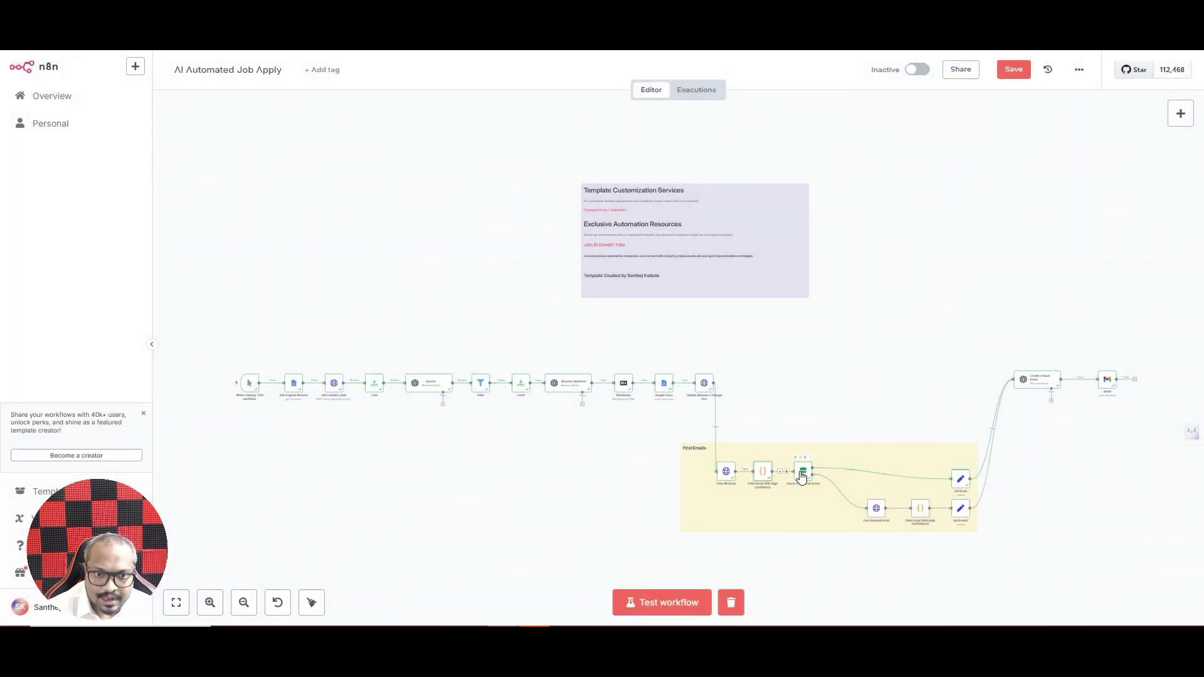
- Search the node list for 'if' and inspect the Check If HR Email Exists node
{"action": "left_click", "coordinate": [1181, 113]}
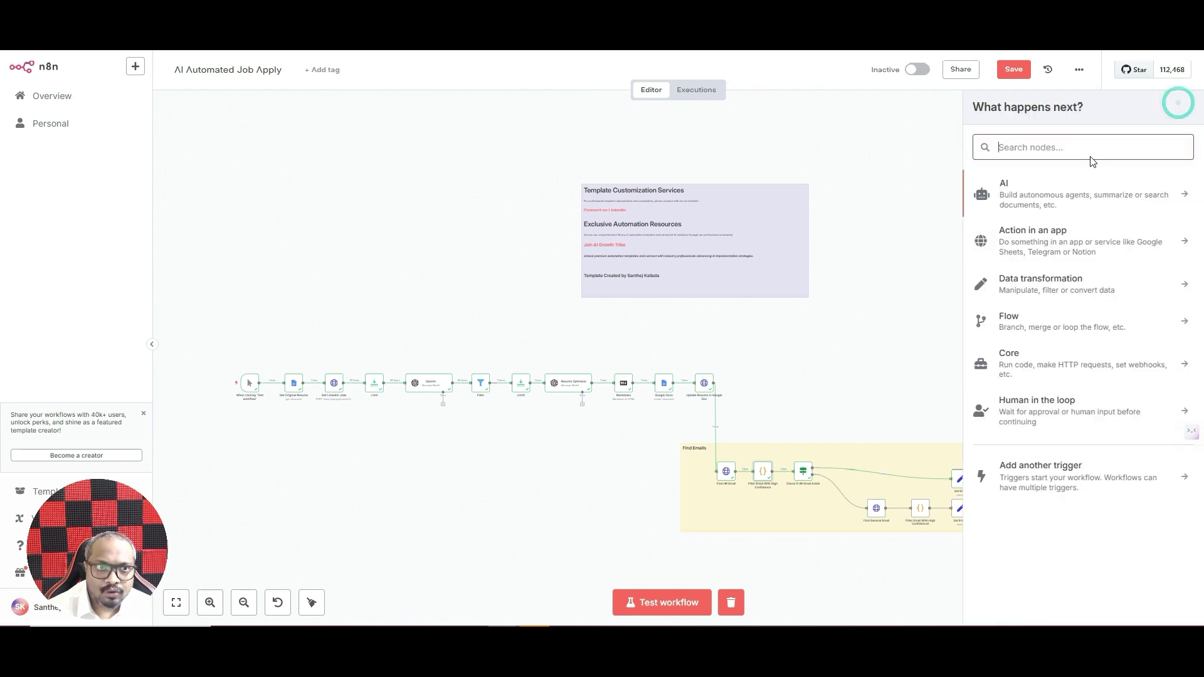
{"action": "type", "text": "if"}
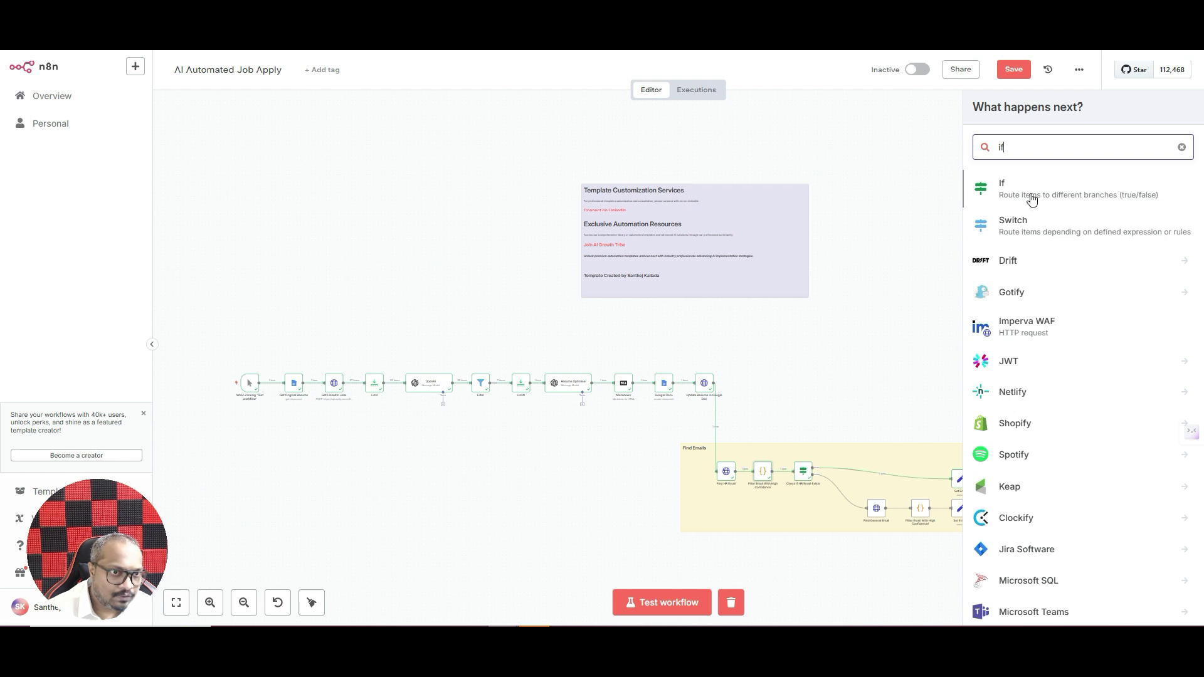
{"action": "double_click", "coordinate": [802, 471]}
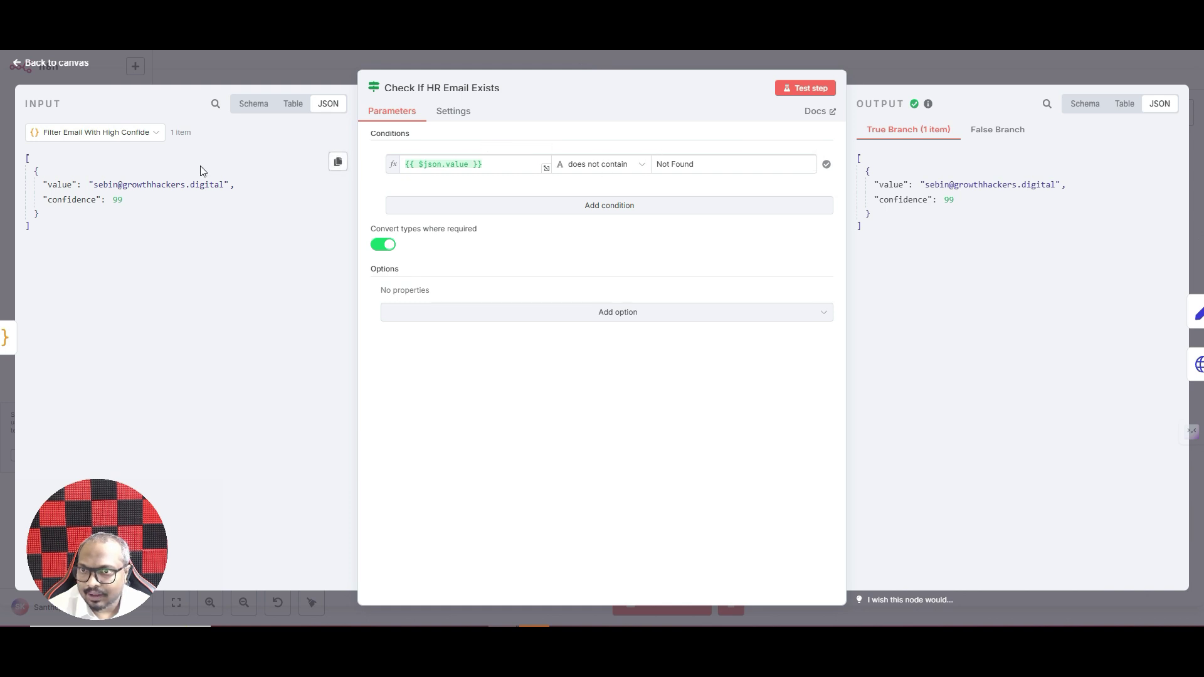
{"action": "left_click", "coordinate": [901, 66]}
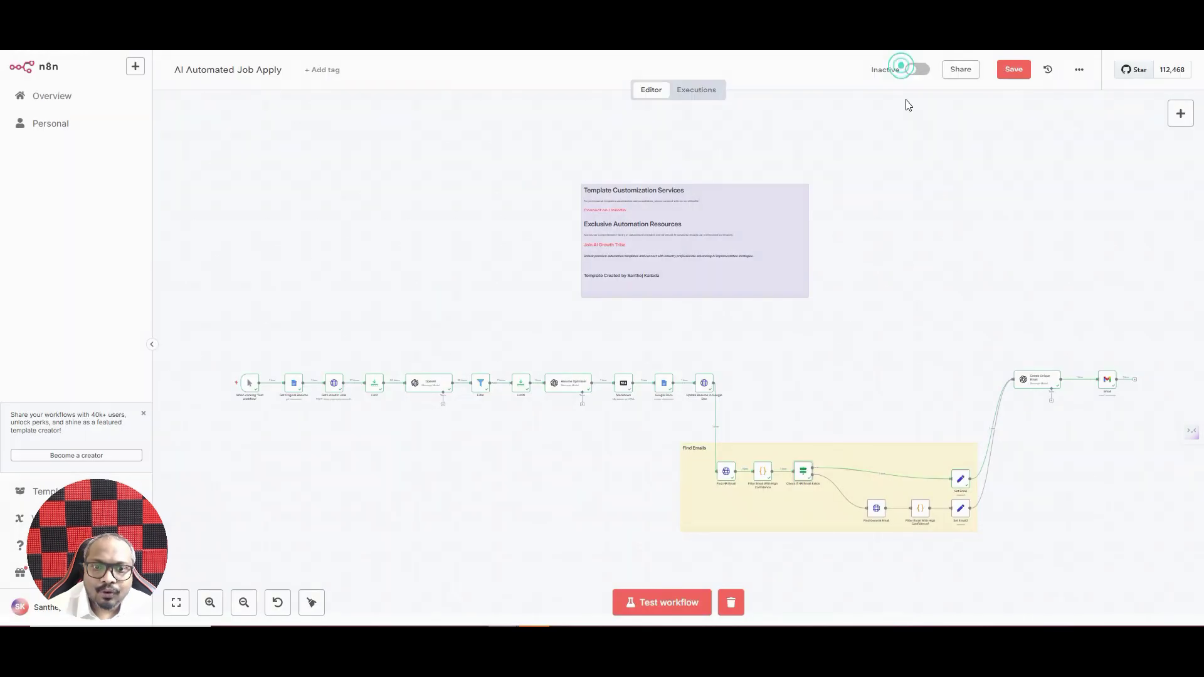
- Recheck the high-confidence filter and the HR check's 'does not contain Not Found' condition
{"action": "double_click", "coordinate": [763, 474]}
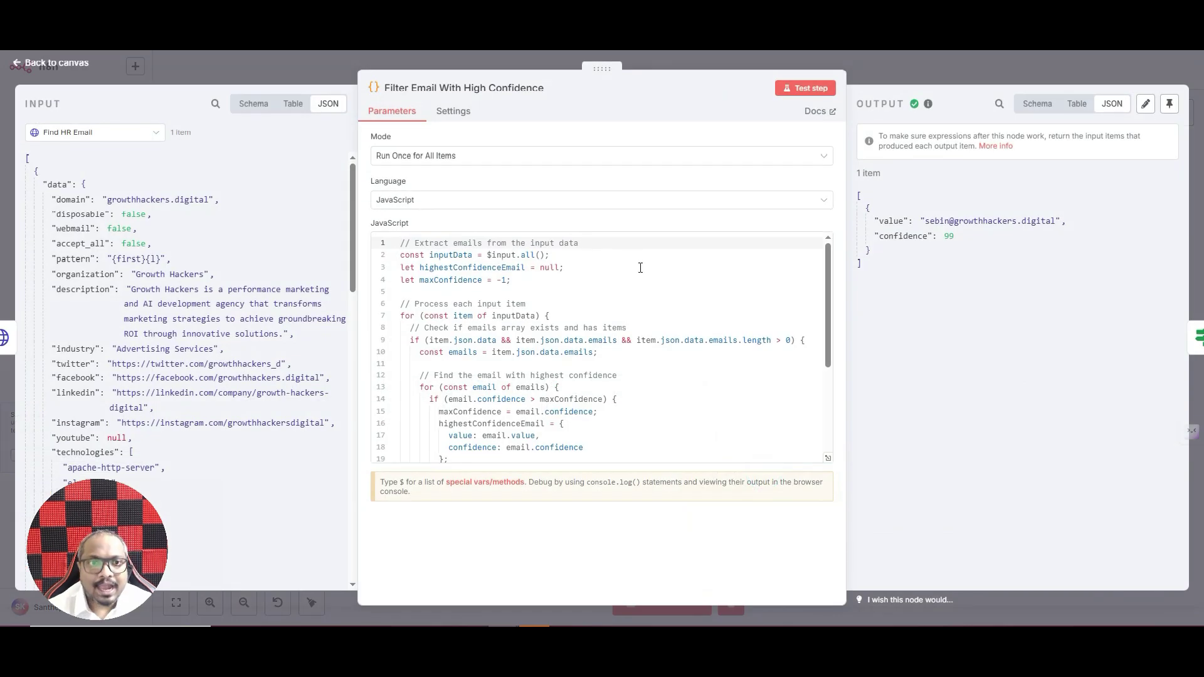
{"action": "left_click", "coordinate": [923, 65]}
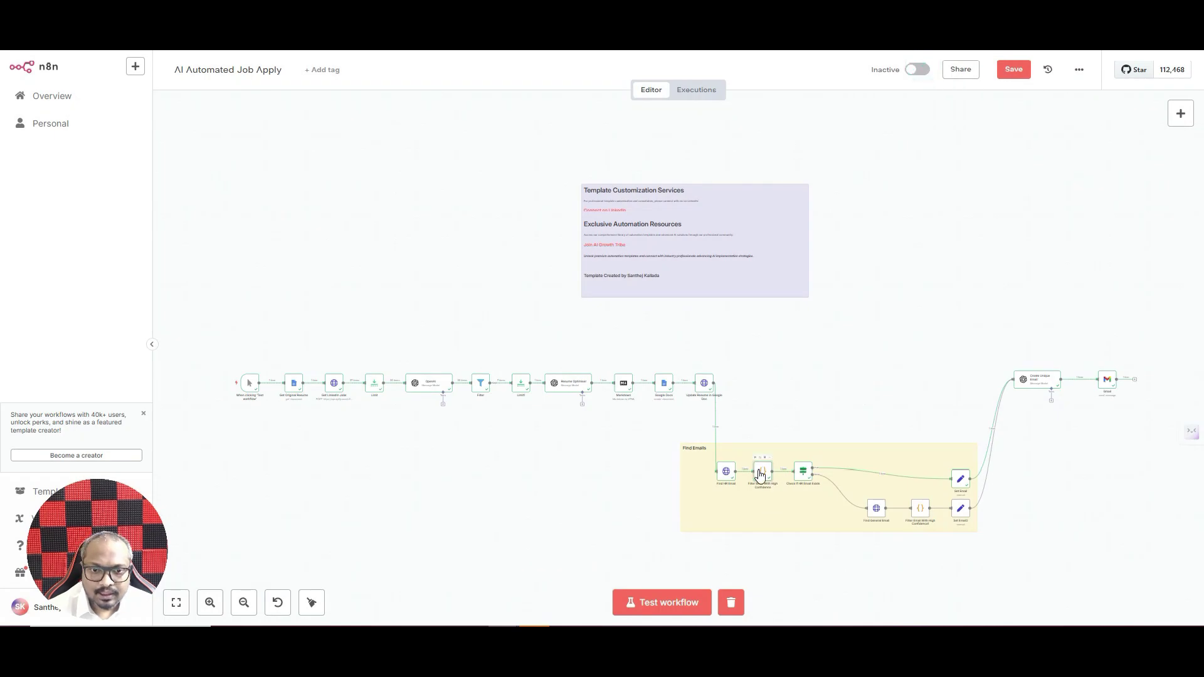
{"action": "double_click", "coordinate": [760, 475]}
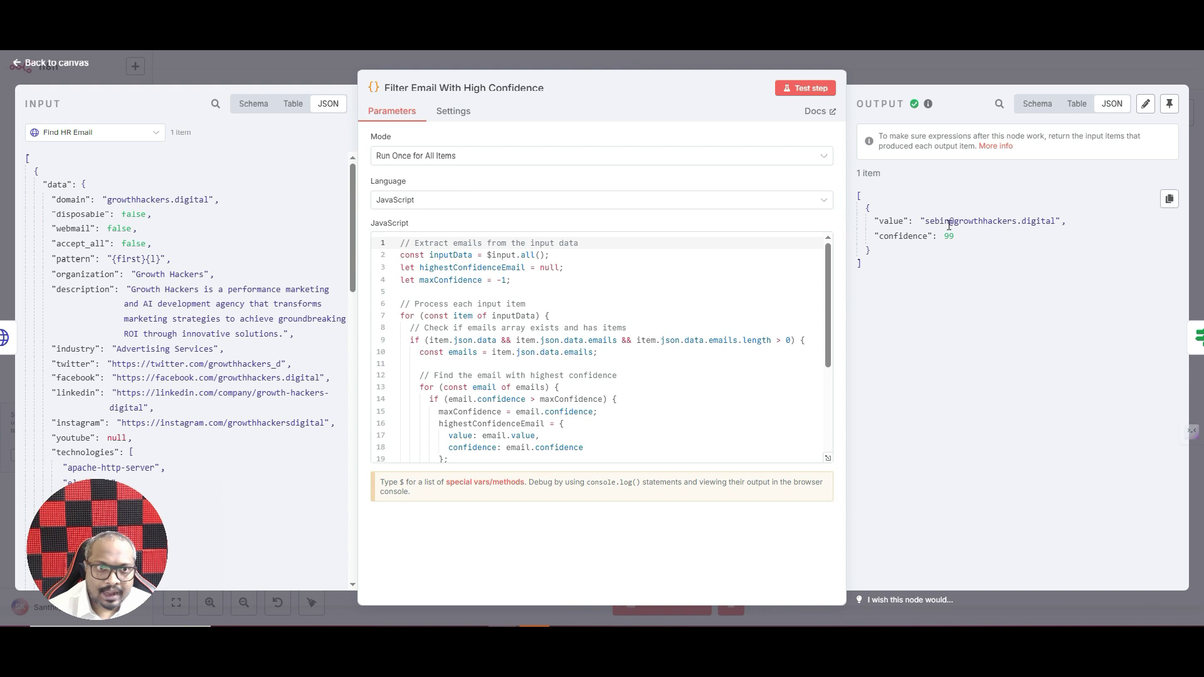
{"action": "left_click", "coordinate": [981, 66]}
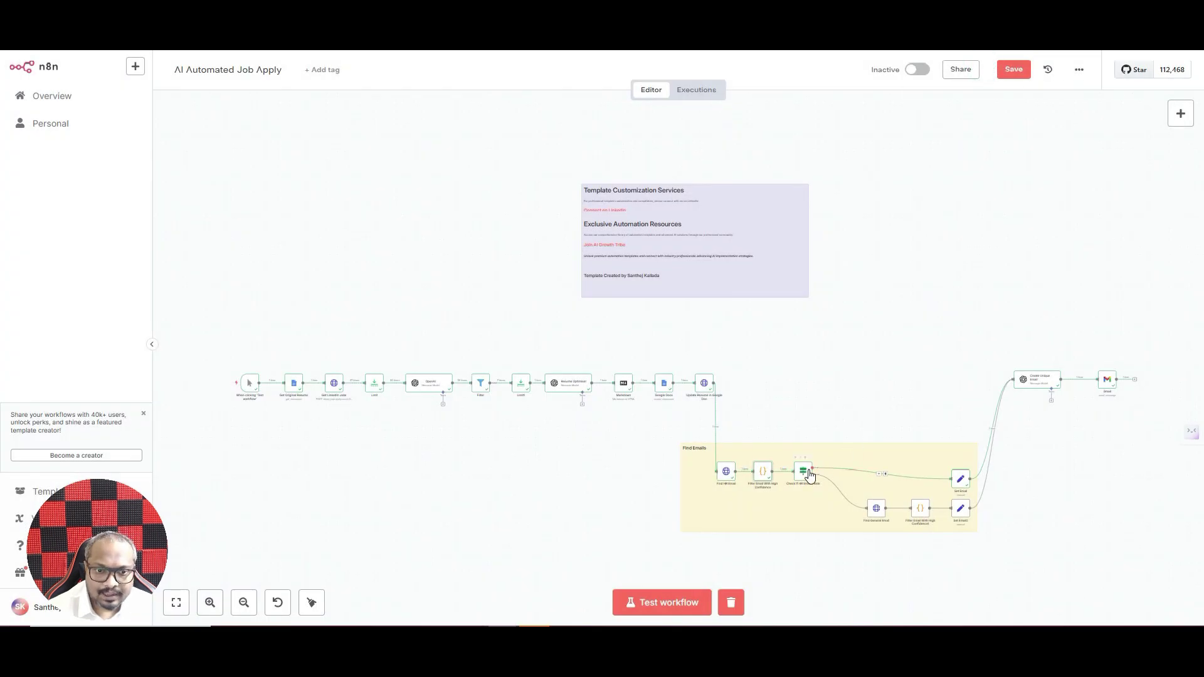
{"action": "double_click", "coordinate": [806, 471]}
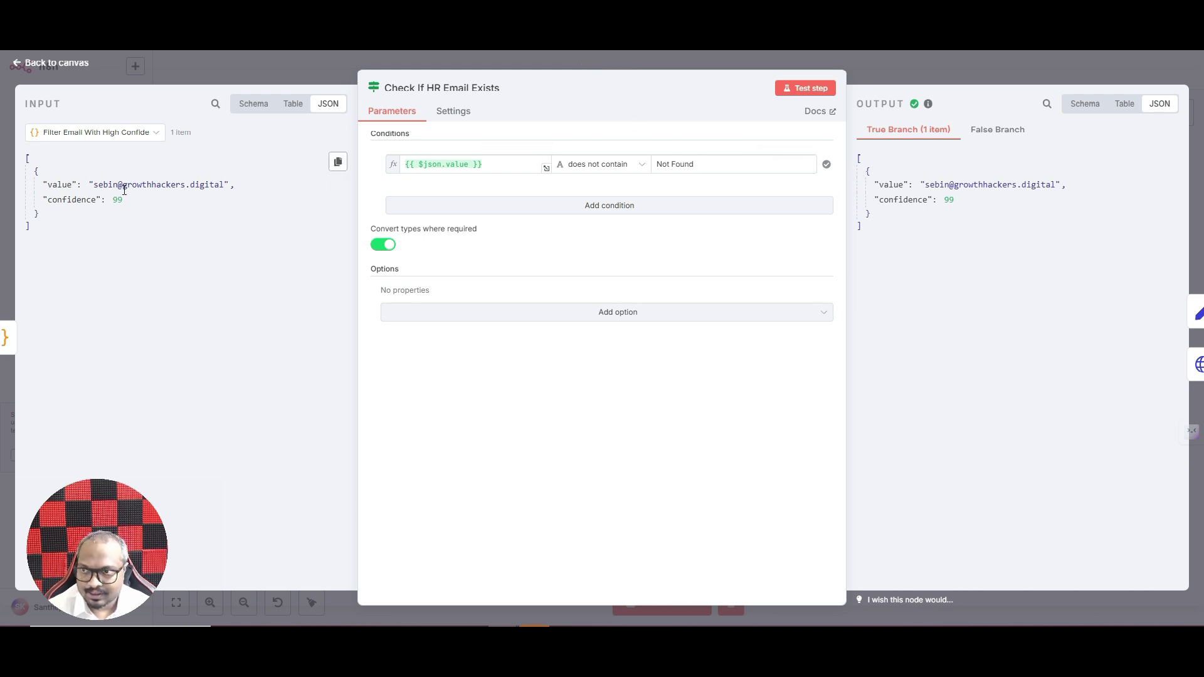
{"action": "left_click", "coordinate": [941, 68]}
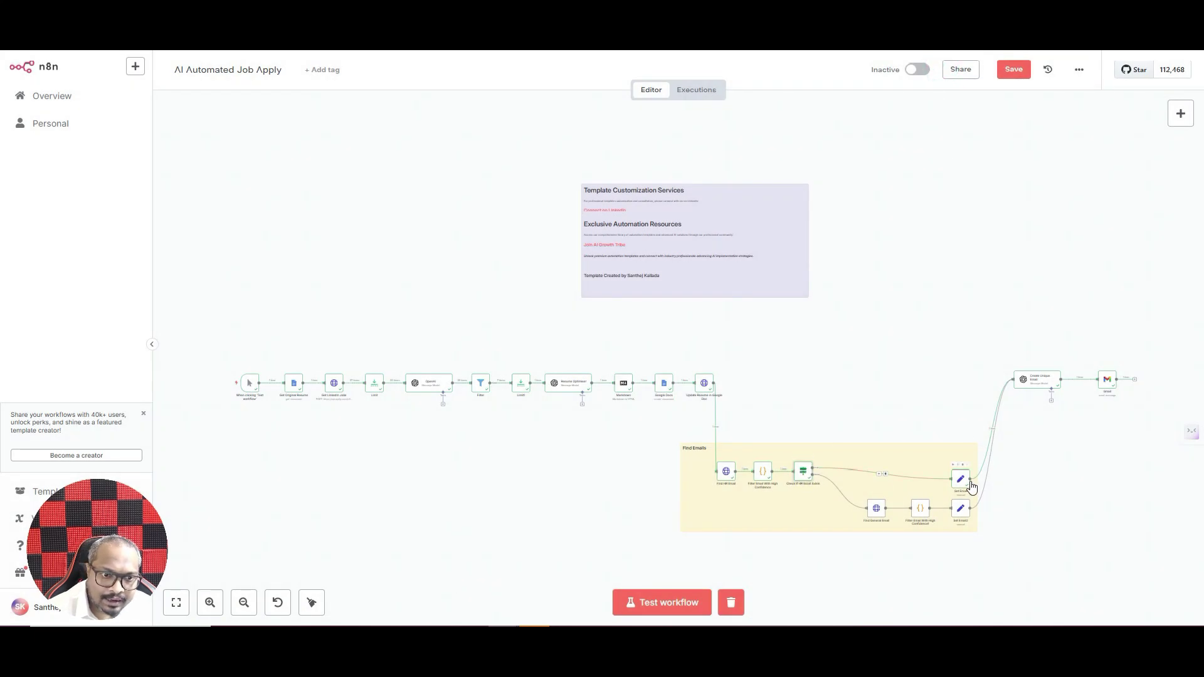
- Zoom into the Find Emails group and search 'set' in the node list without adding anything
{"action": "left_click", "coordinate": [210, 603]}
{"action": "scroll", "coordinate": [251, 542], "scroll_direction": "right", "scroll_amount": 5}
{"action": "scroll", "coordinate": [246, 545], "scroll_direction": "down", "scroll_amount": 5}
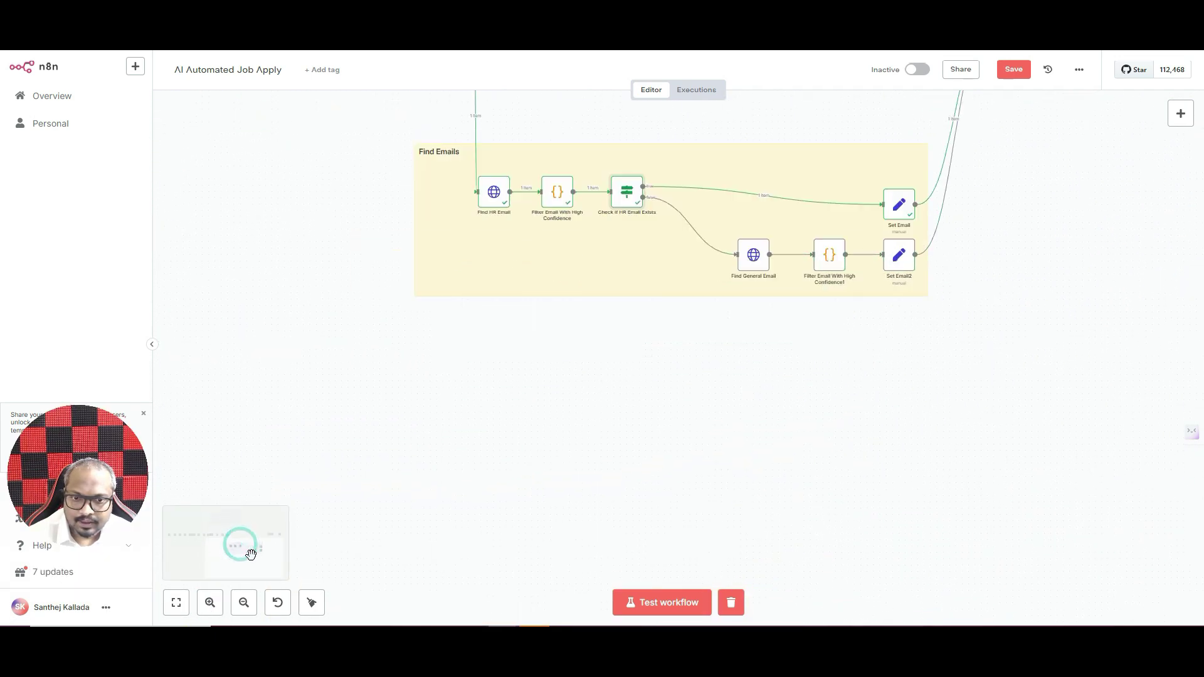
{"action": "scroll", "coordinate": [250, 545], "scroll_direction": "up", "scroll_amount": 4}
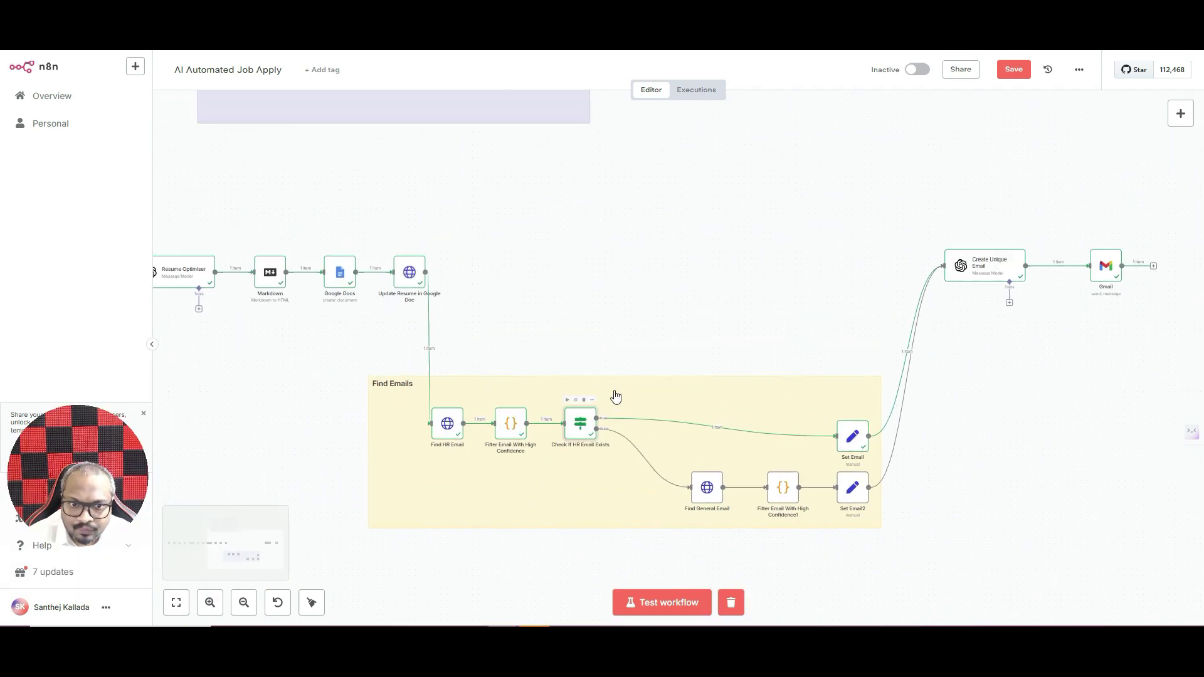
{"action": "mouse_move", "coordinate": [870, 410]}
{"action": "left_click", "coordinate": [1180, 113]}
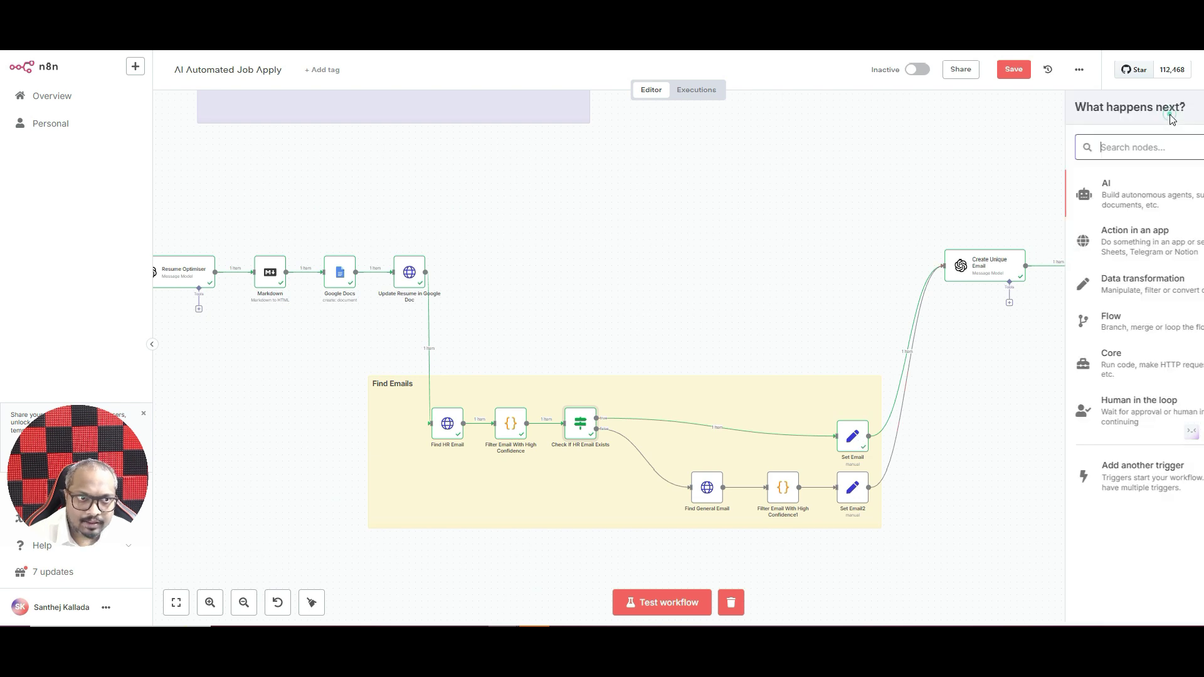
{"action": "type", "text": "se"}
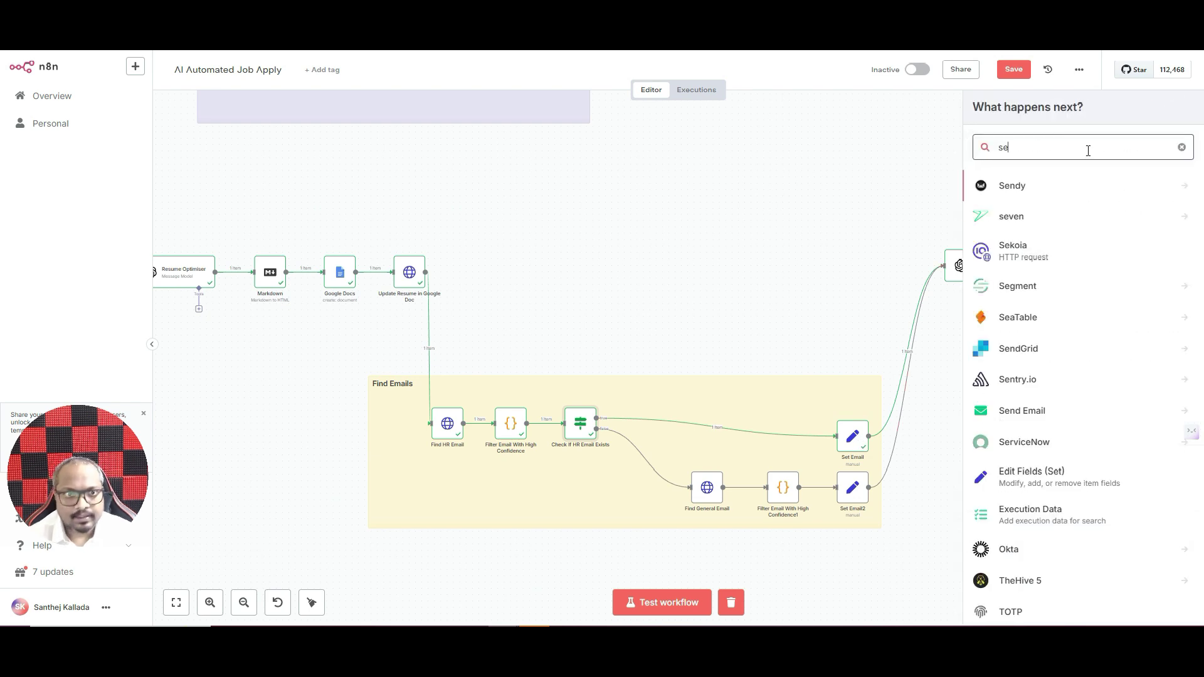
{"action": "type", "text": "t"}
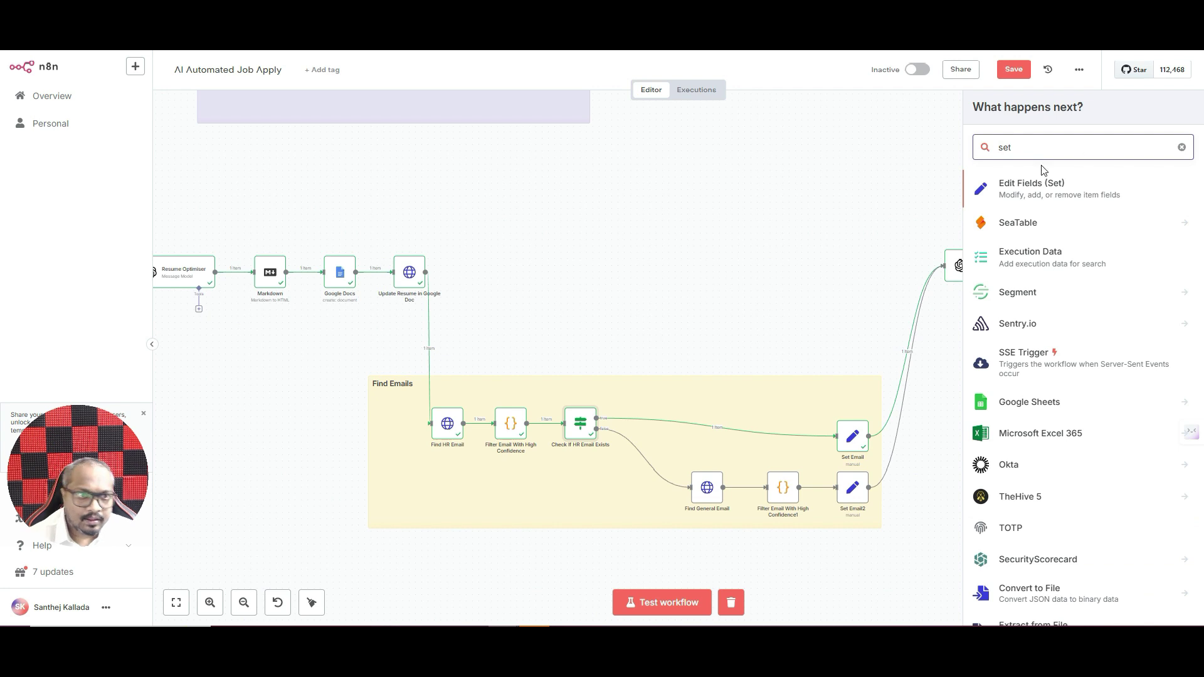
{"action": "left_click", "coordinate": [726, 294]}
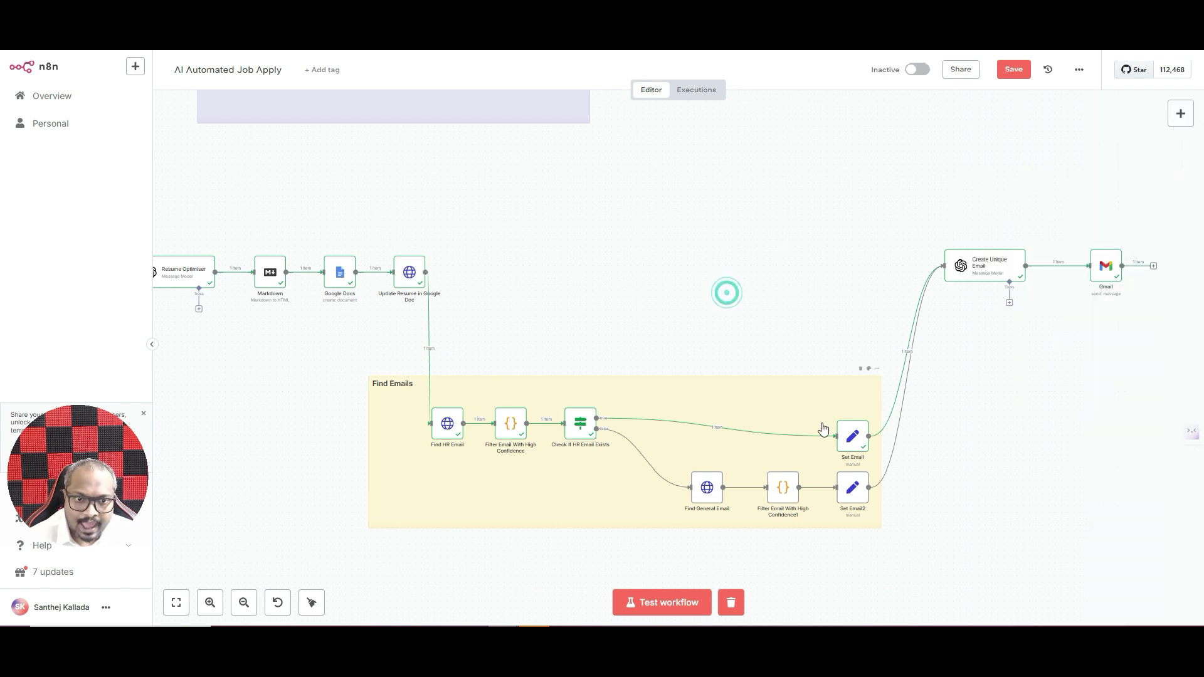
- Inspect Set Email's single 'email' string field, mapped from the high-confidence filter's value
{"action": "double_click", "coordinate": [853, 436]}
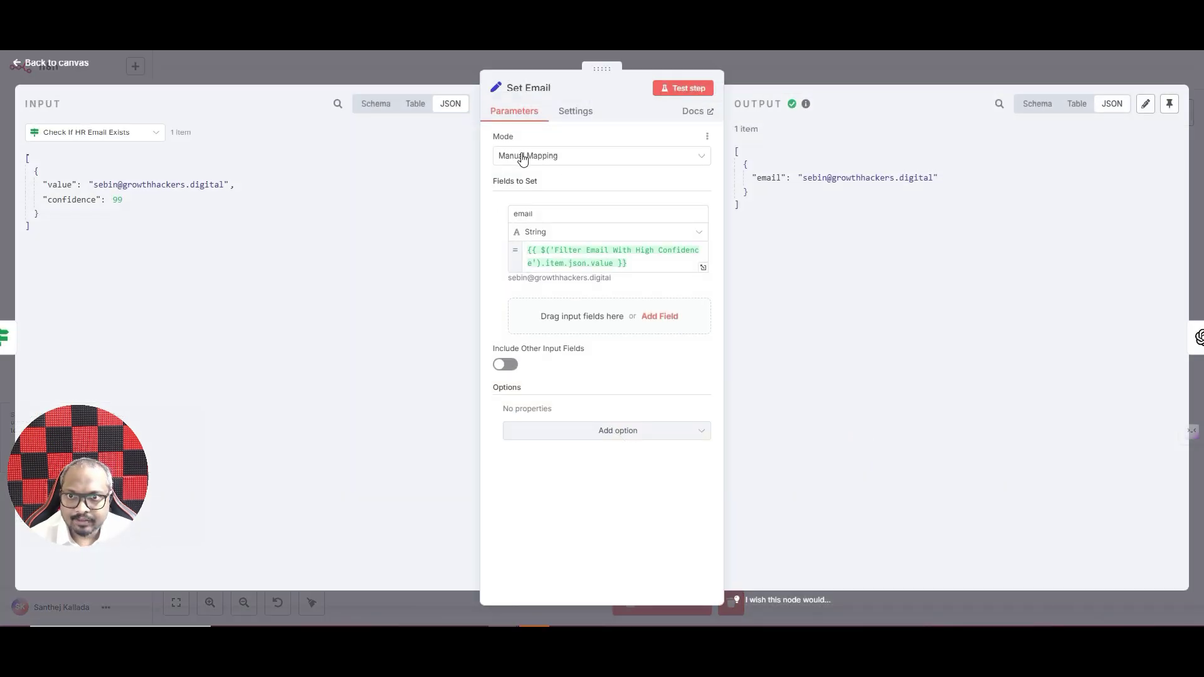
{"action": "left_click", "coordinate": [536, 213]}
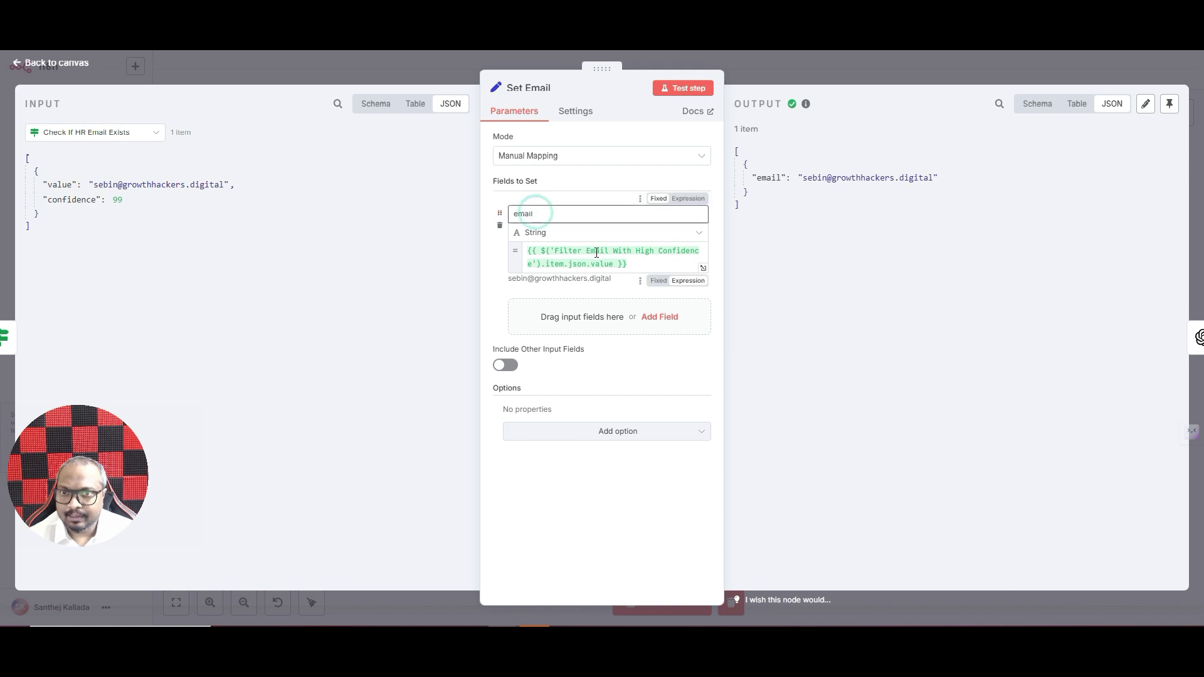
{"action": "left_click", "coordinate": [792, 65]}
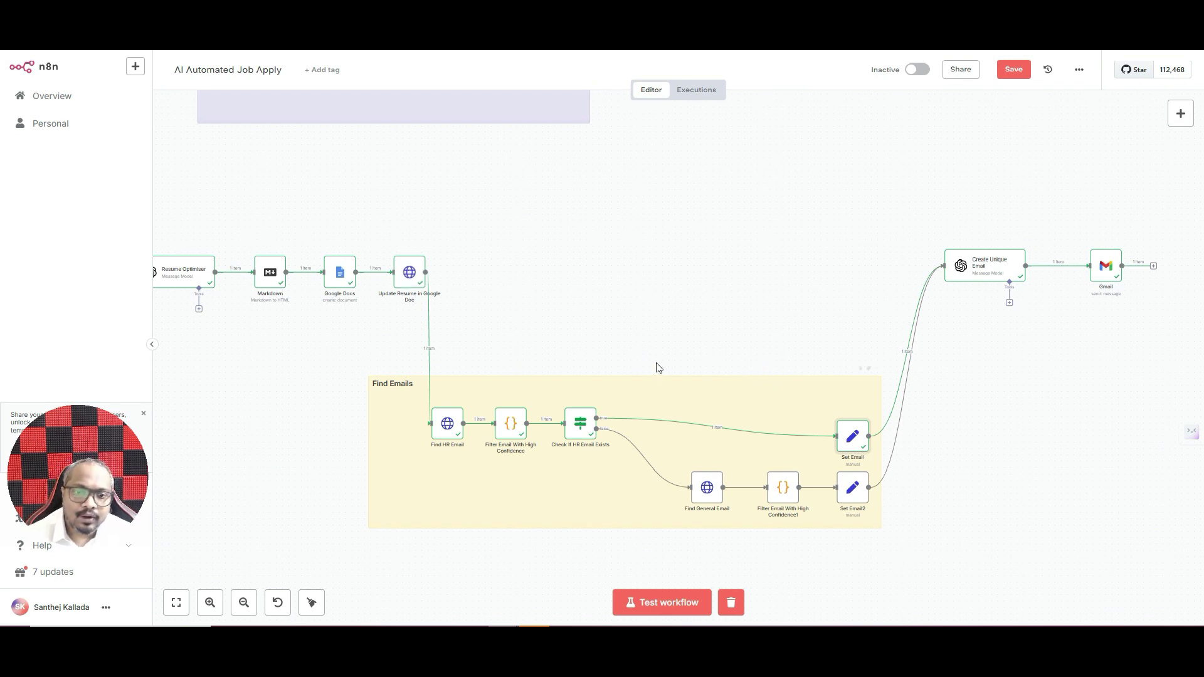
- Inspect the Find General Email HTTP request URL and the fallback Set Email2 email field
{"action": "double_click", "coordinate": [711, 496]}
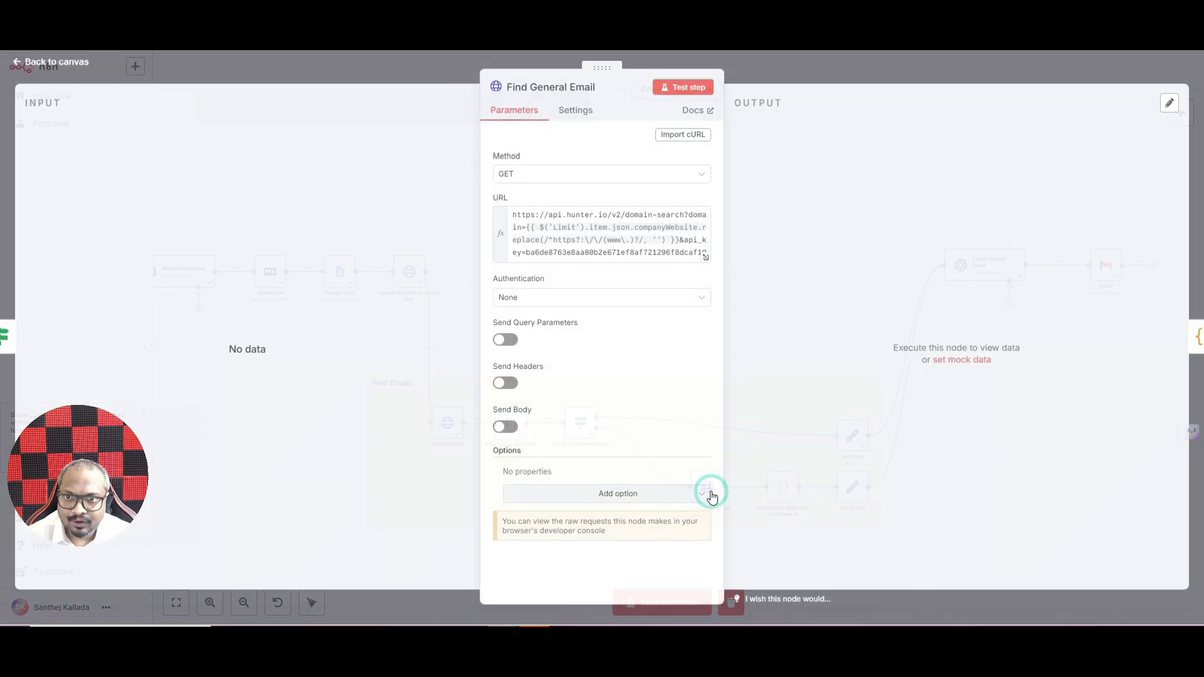
{"action": "left_click", "coordinate": [871, 67]}
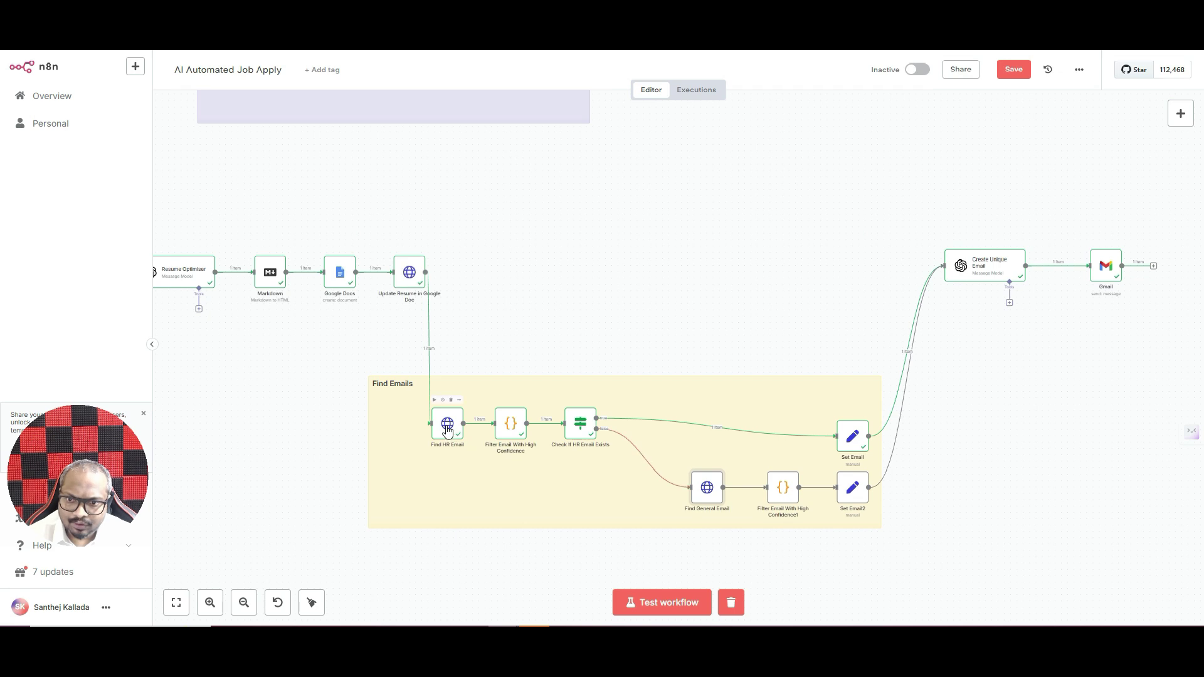
{"action": "double_click", "coordinate": [719, 494]}
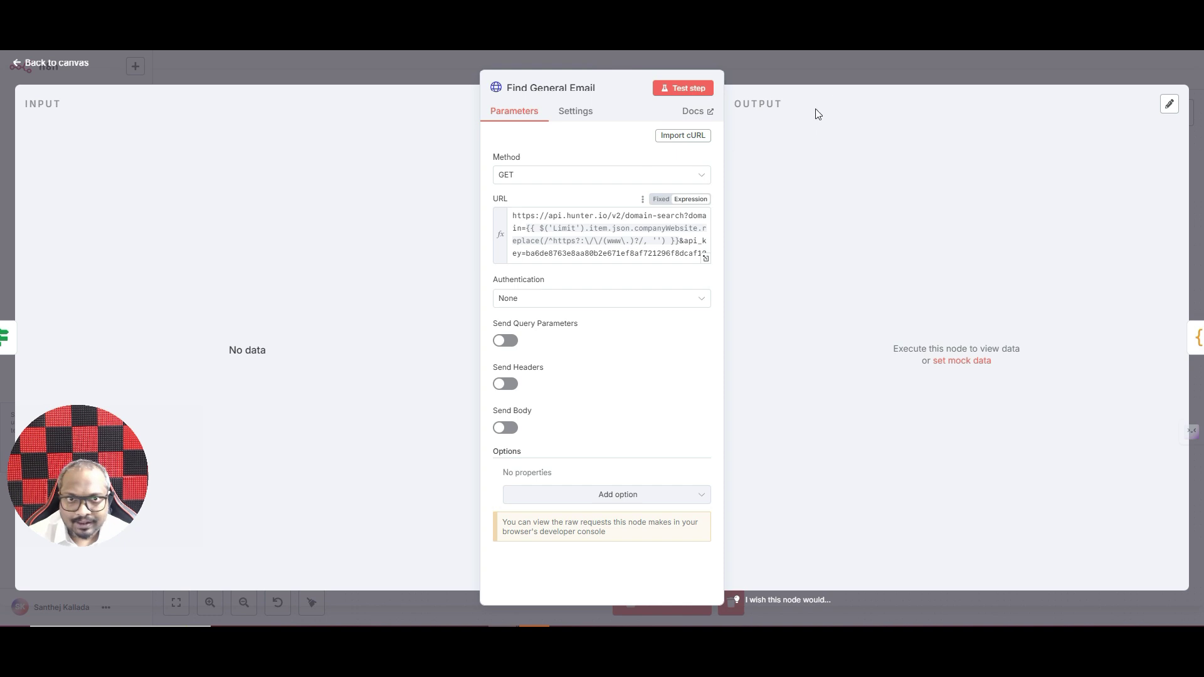
{"action": "left_click", "coordinate": [834, 70]}
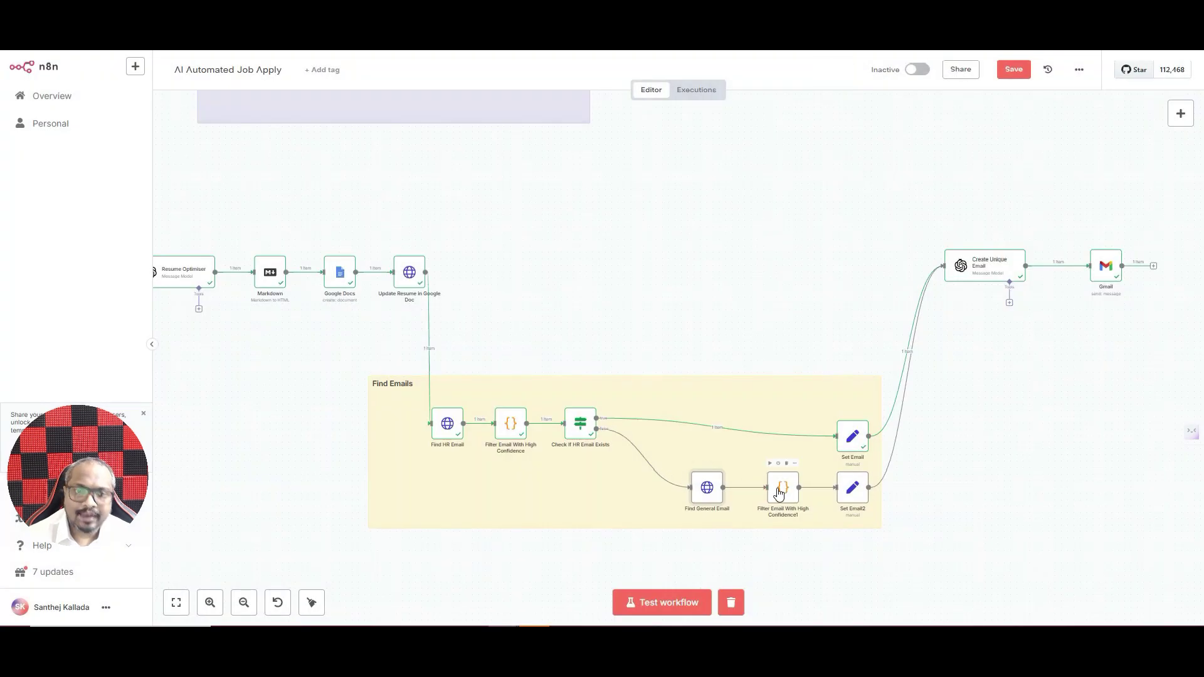
{"action": "double_click", "coordinate": [852, 492]}
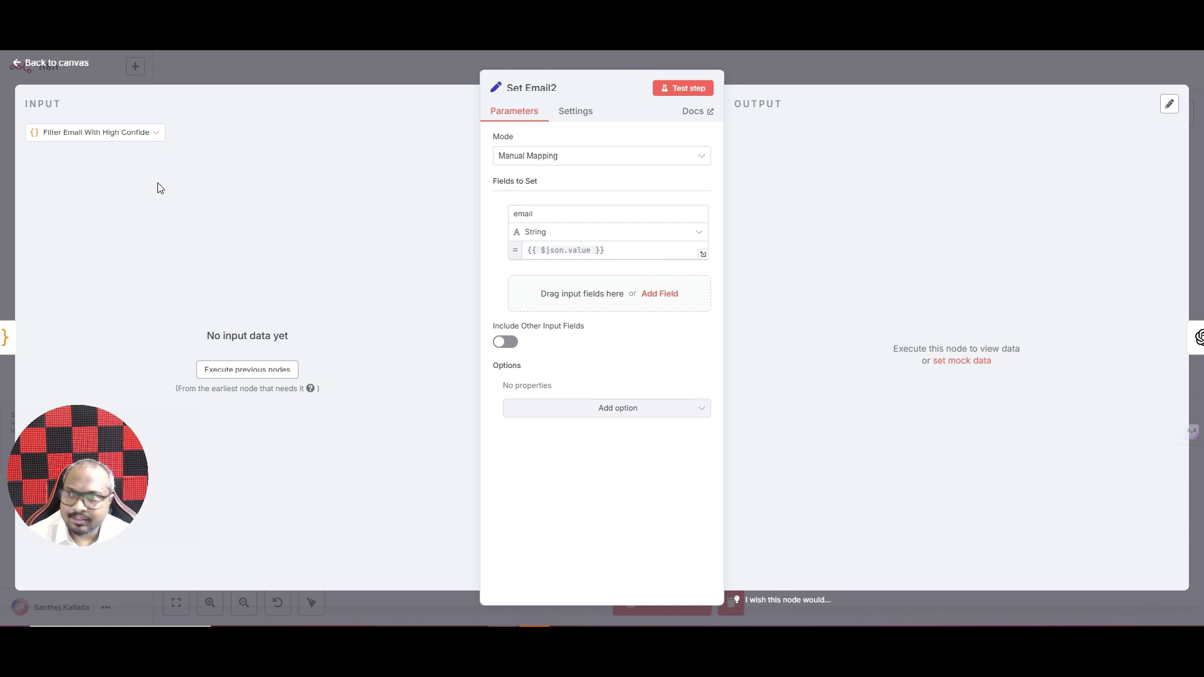
{"action": "left_click", "coordinate": [849, 74]}
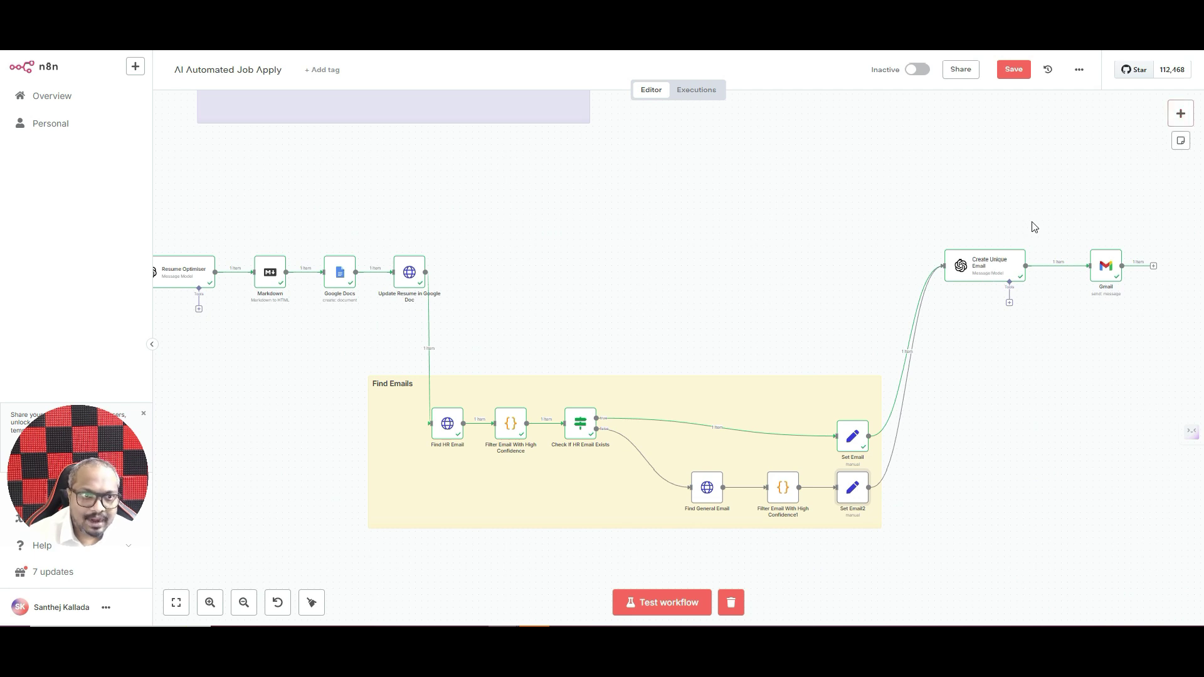
- Expand Create Unique Email's prompt and read its JSON toEmail, subject and body instructions
{"action": "double_click", "coordinate": [987, 263]}
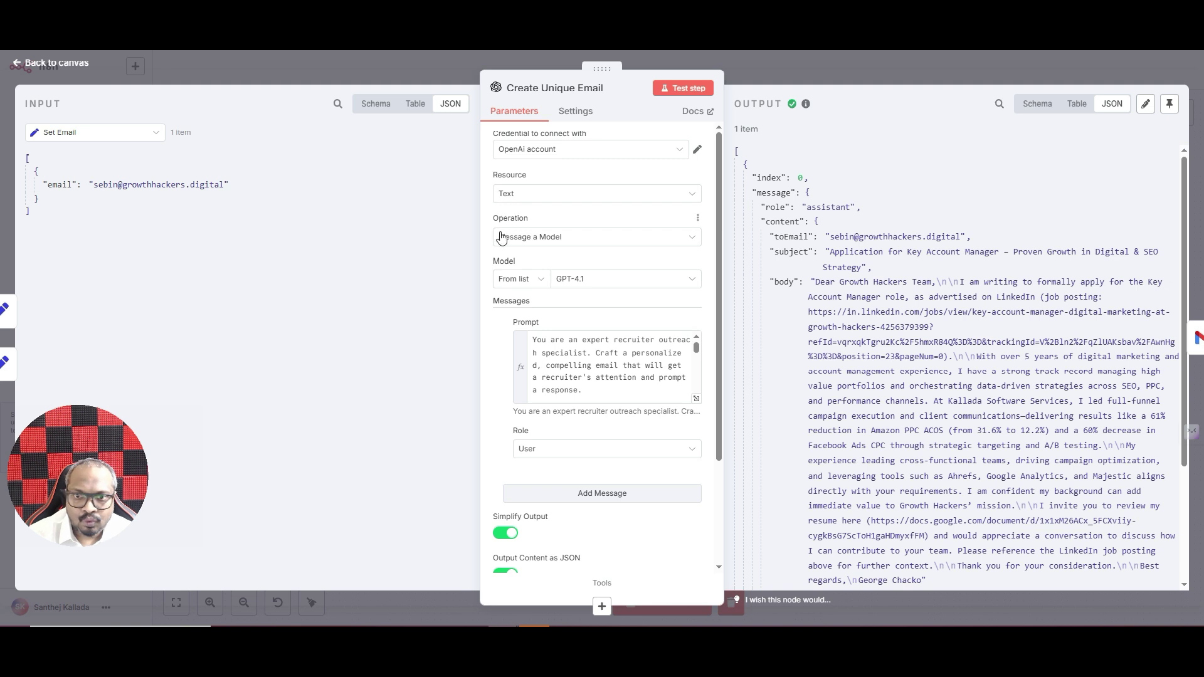
{"action": "left_click", "coordinate": [698, 401]}
{"action": "scroll", "coordinate": [556, 321], "scroll_direction": "down", "scroll_amount": 5}
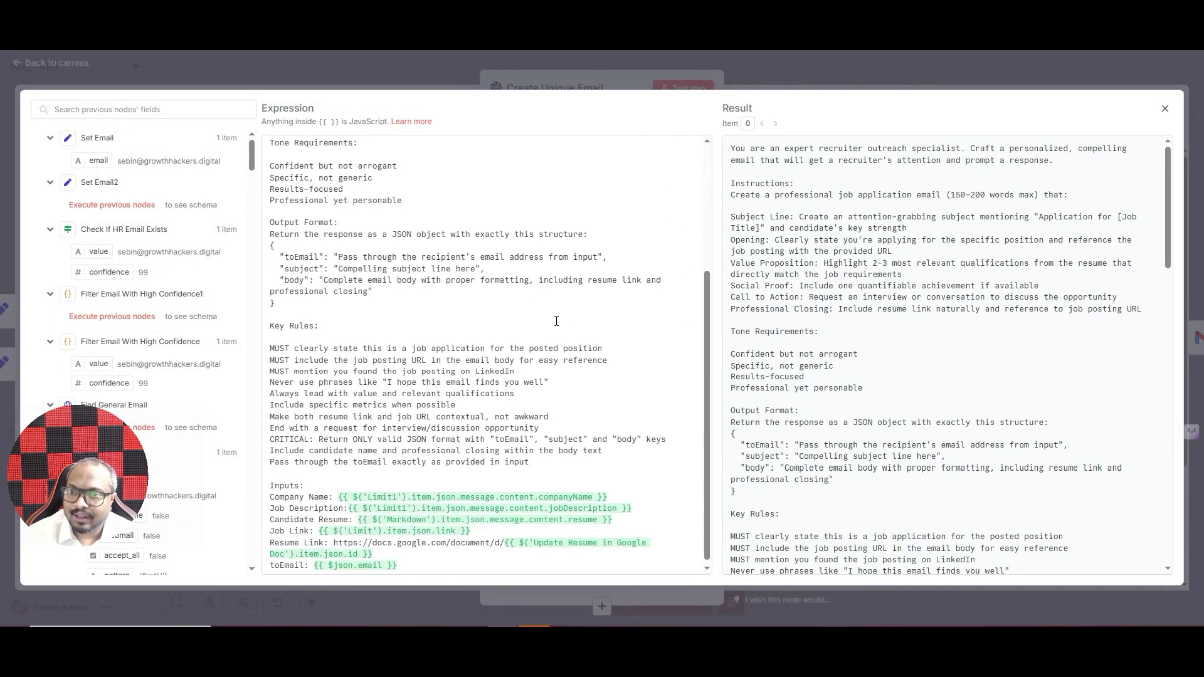
{"action": "scroll", "coordinate": [556, 321], "scroll_direction": "up", "scroll_amount": 5}
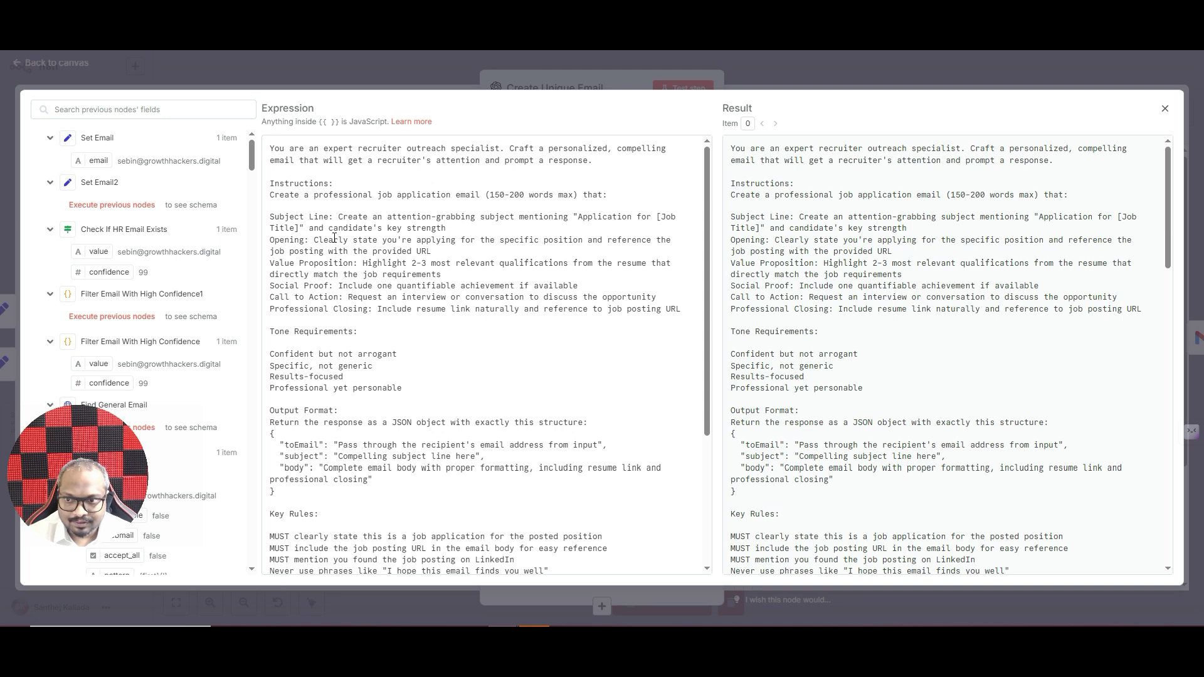
{"action": "scroll", "coordinate": [384, 268], "scroll_direction": "down", "scroll_amount": 5}
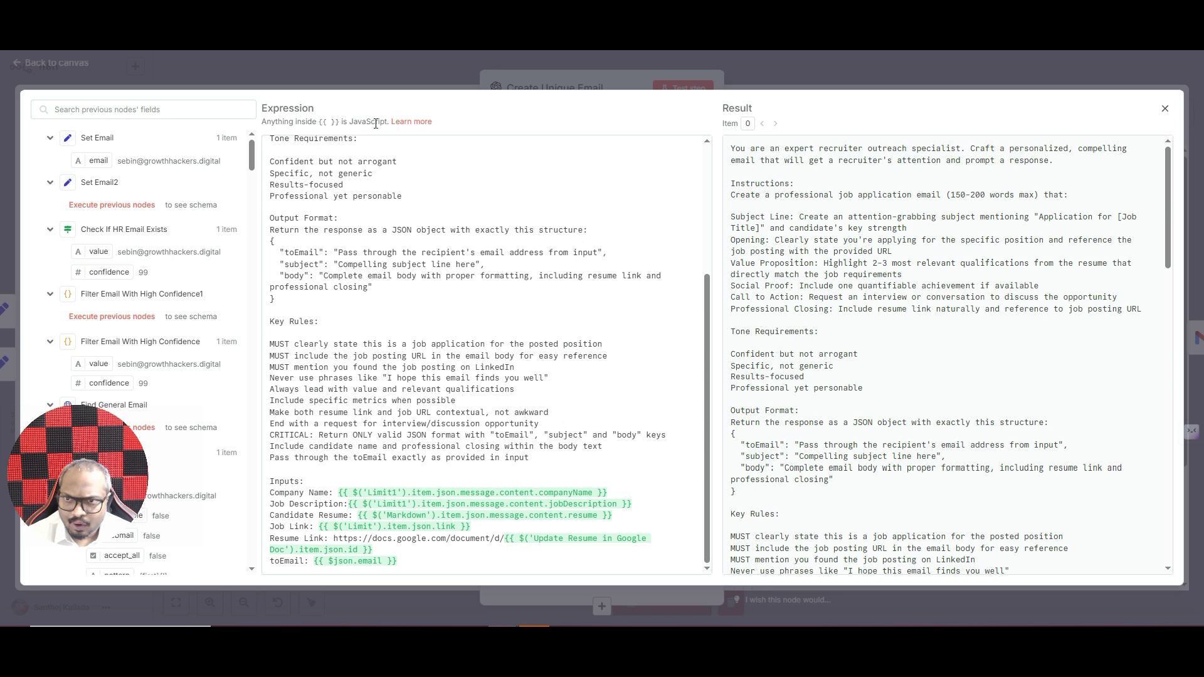
{"action": "scroll", "coordinate": [481, 293], "scroll_direction": "up", "scroll_amount": 5}
{"action": "scroll", "coordinate": [480, 293], "scroll_direction": "down", "scroll_amount": 5}
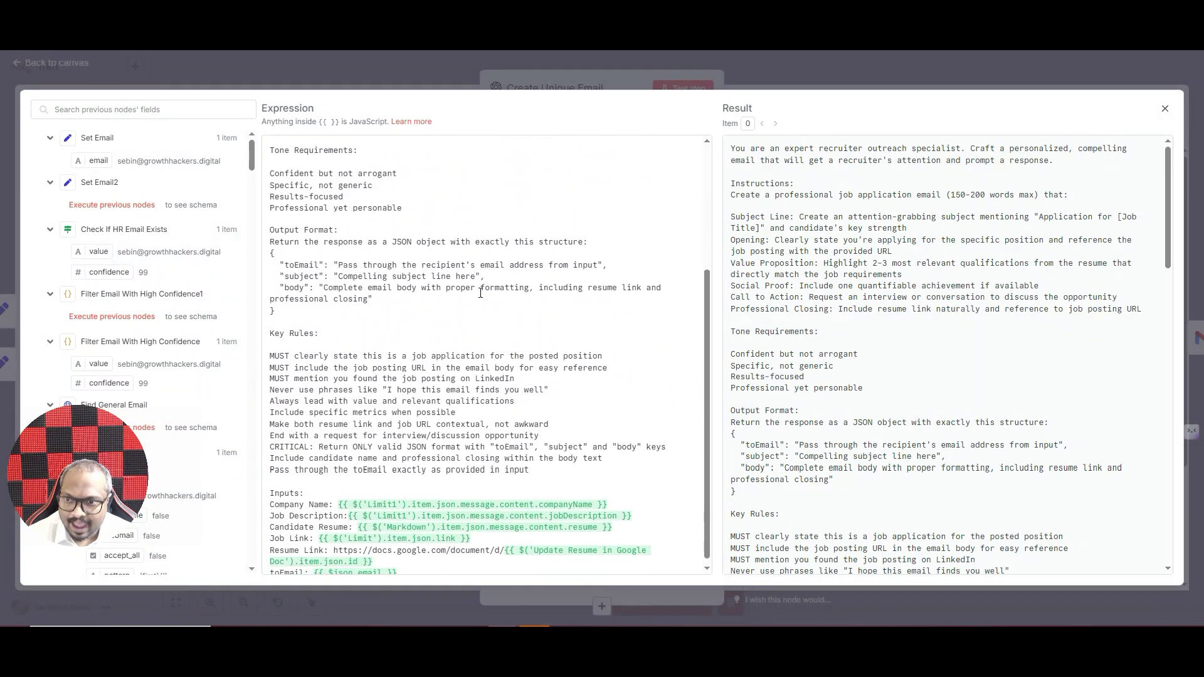
{"action": "scroll", "coordinate": [480, 293], "scroll_direction": "down", "scroll_amount": 1}
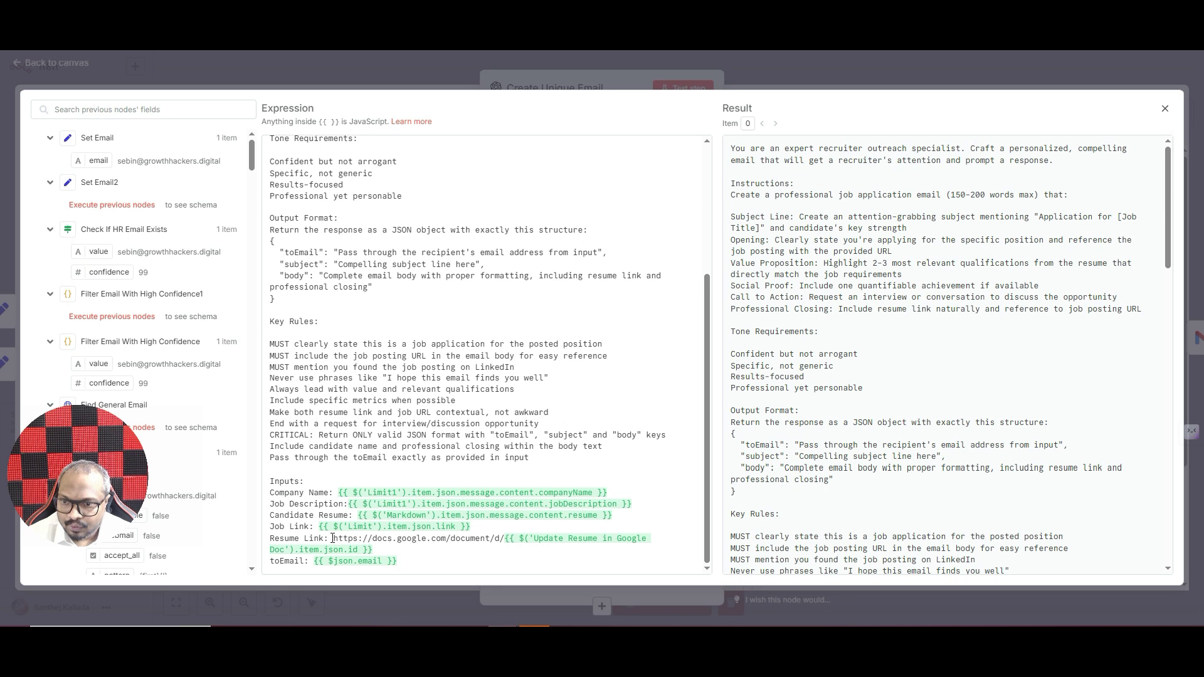
- Highlight the prompt's Resume Link URL and its Update Resume in Google Doc reference
{"action": "left_click_drag", "start_coordinate": [334, 538], "coordinate": [502, 533]}
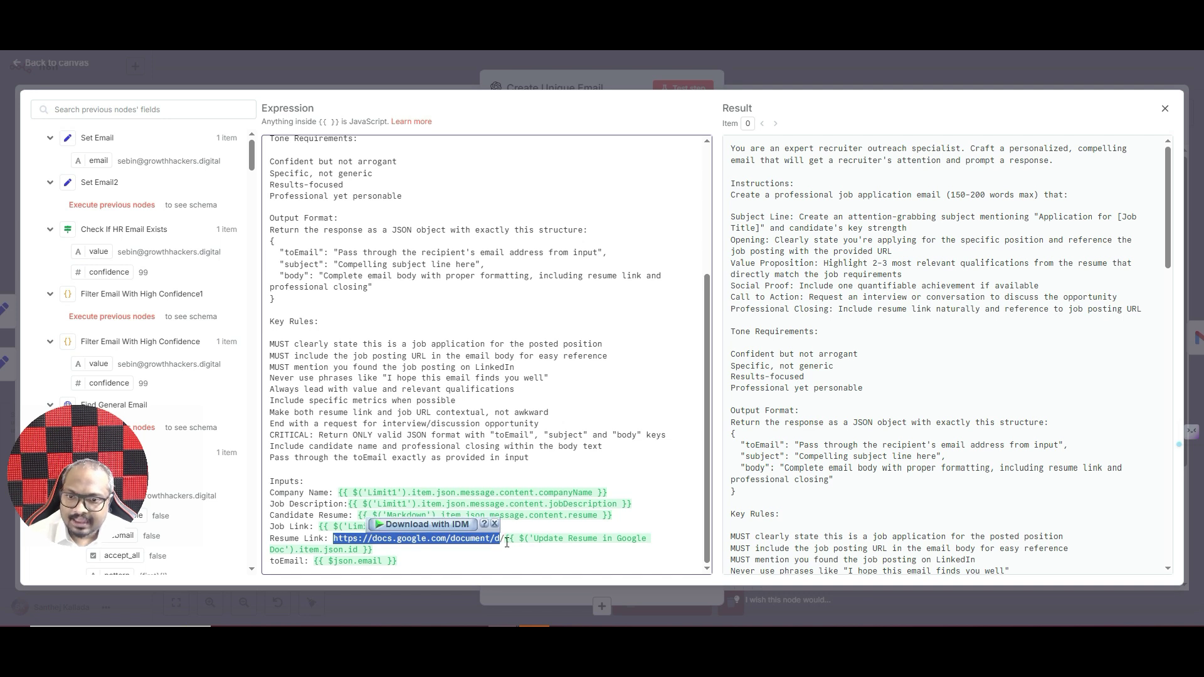
{"action": "left_click", "coordinate": [506, 541]}
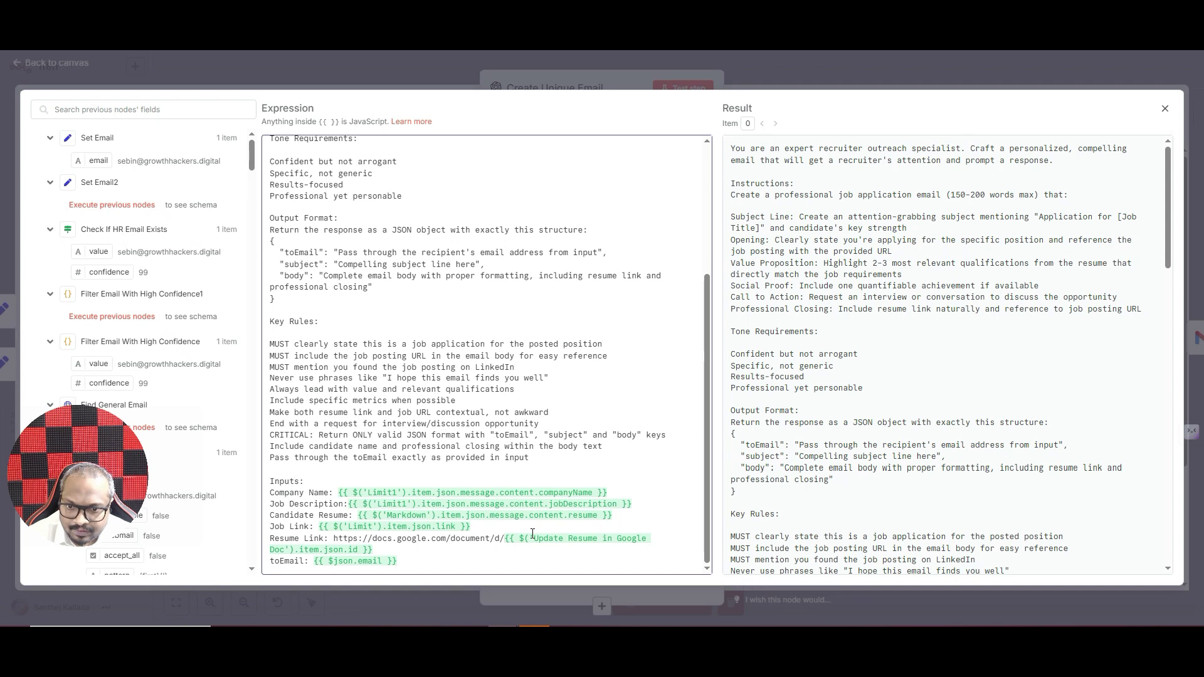
{"action": "left_click_drag", "start_coordinate": [534, 538], "coordinate": [286, 550]}
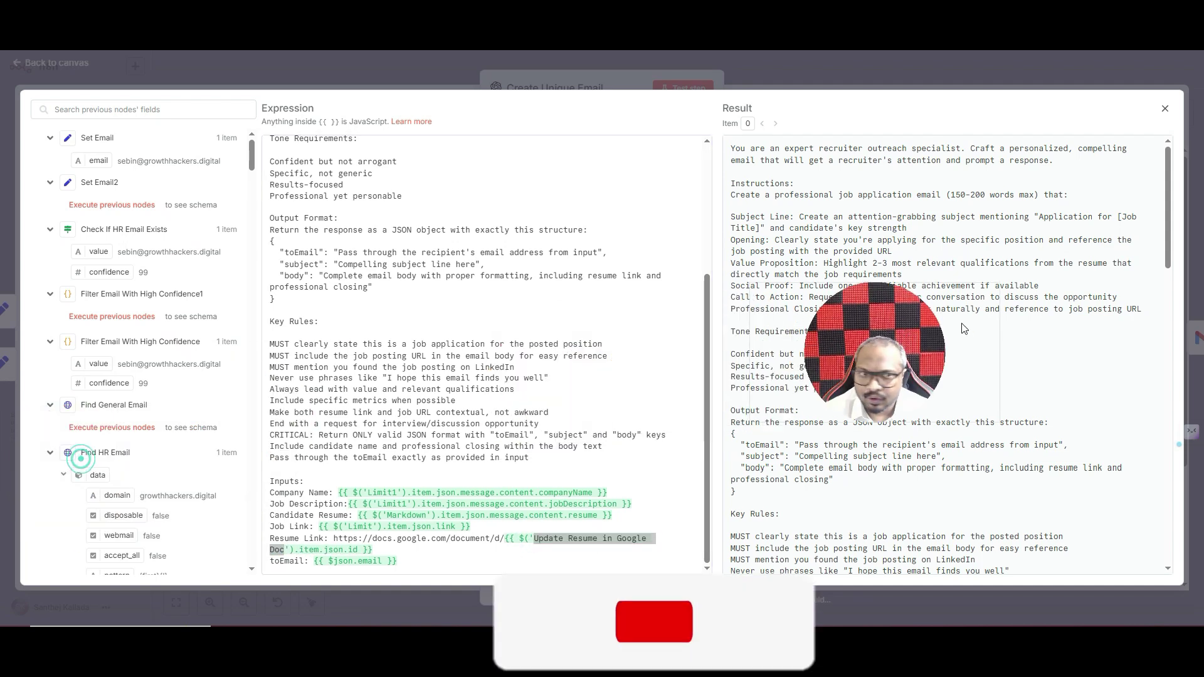
{"action": "left_click", "coordinate": [1141, 292]}
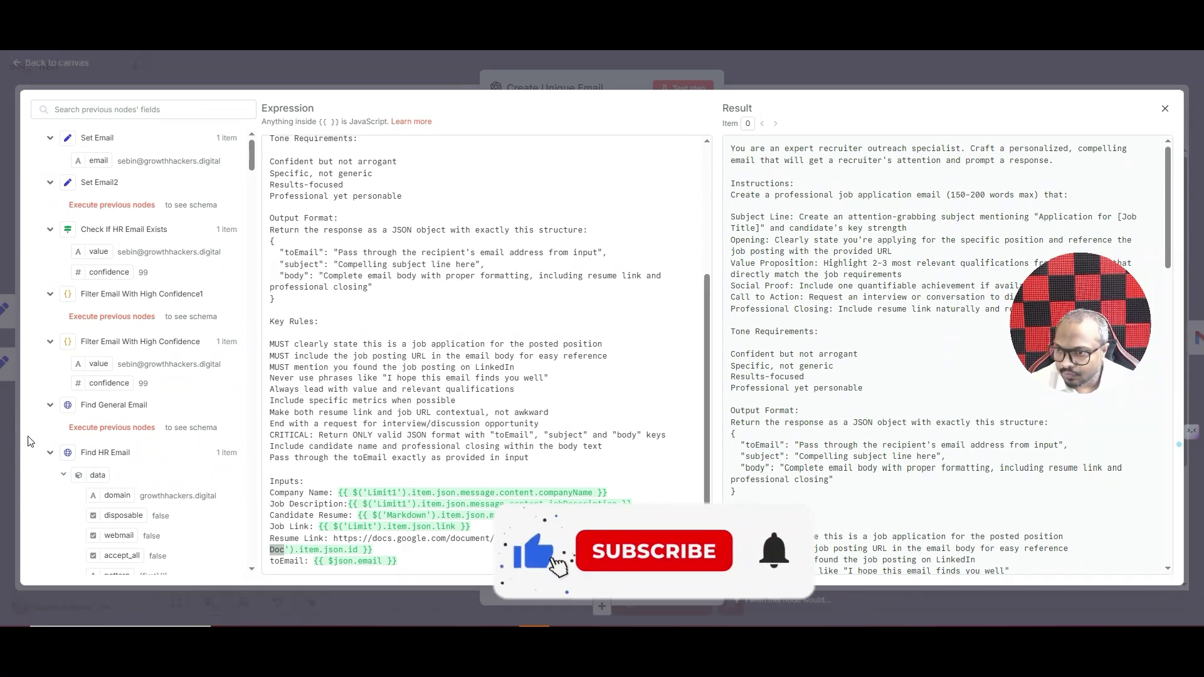
{"action": "scroll", "coordinate": [156, 369], "scroll_direction": "down", "scroll_amount": 3}
{"action": "scroll", "coordinate": [157, 368], "scroll_direction": "down", "scroll_amount": 10}
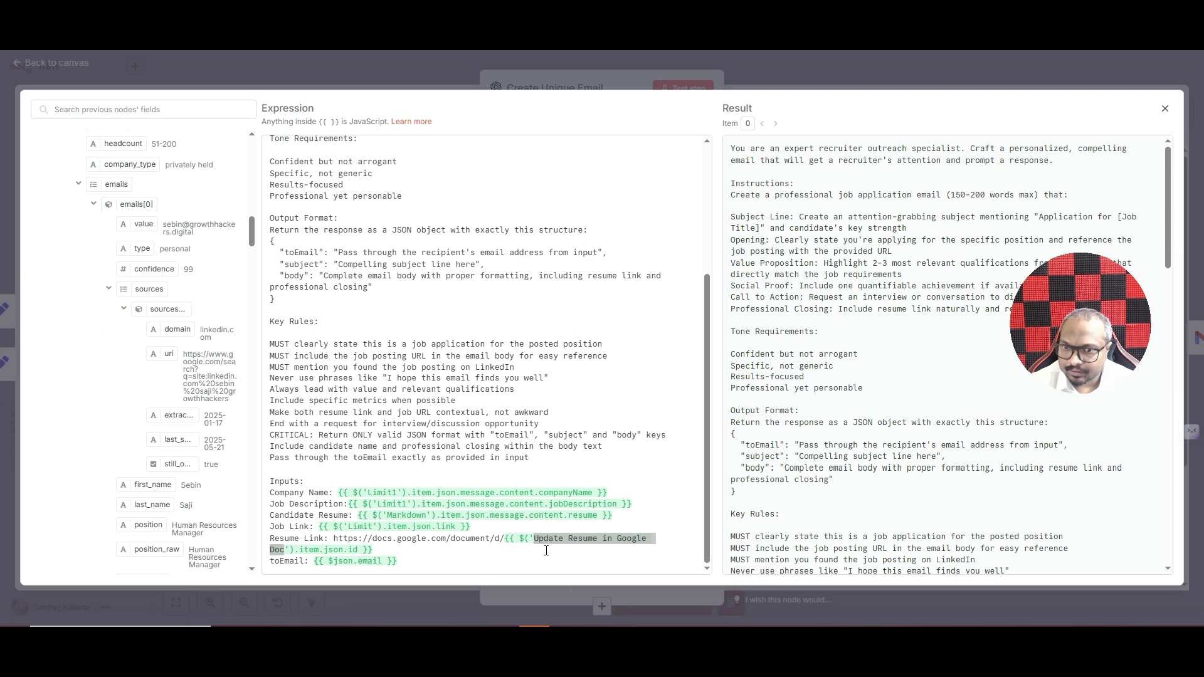
{"action": "scroll", "coordinate": [140, 199], "scroll_direction": "up", "scroll_amount": 10}
- Collapse the Find HR Email input fields and highlight the JSON output format instructions
{"action": "left_click", "coordinate": [48, 280]}
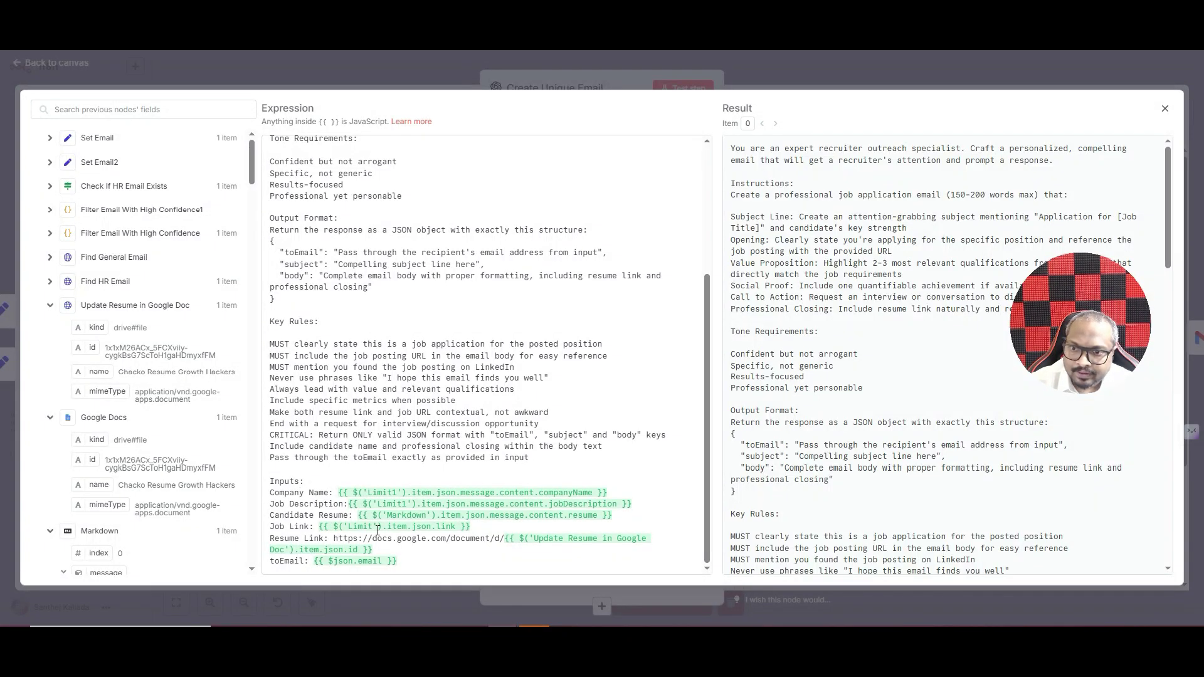
{"action": "scroll", "coordinate": [334, 320], "scroll_direction": "up", "scroll_amount": 1}
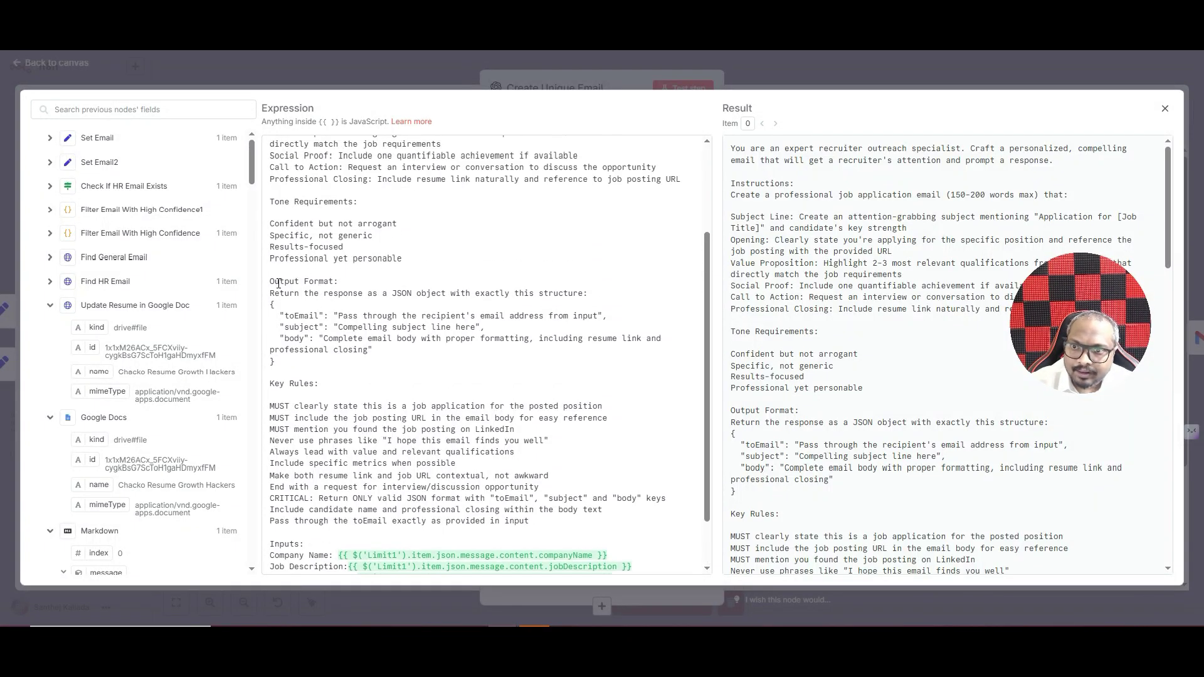
{"action": "left_click_drag", "start_coordinate": [271, 295], "coordinate": [322, 365]}
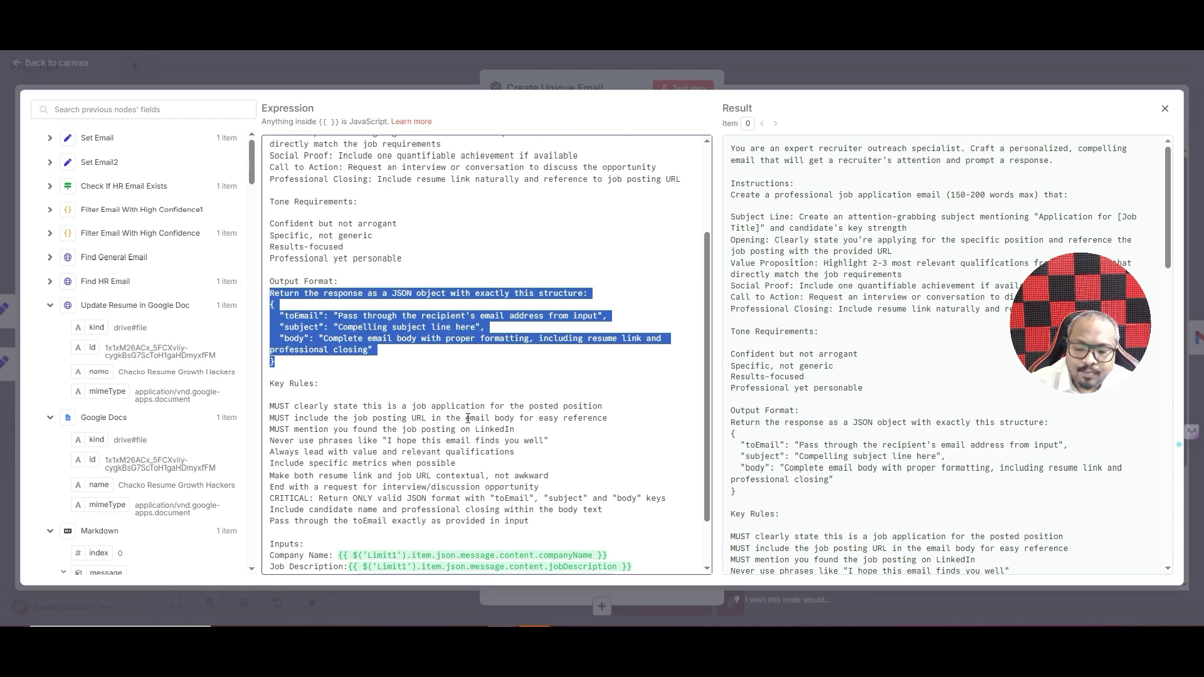
{"action": "scroll", "coordinate": [467, 418], "scroll_direction": "down", "scroll_amount": 1}
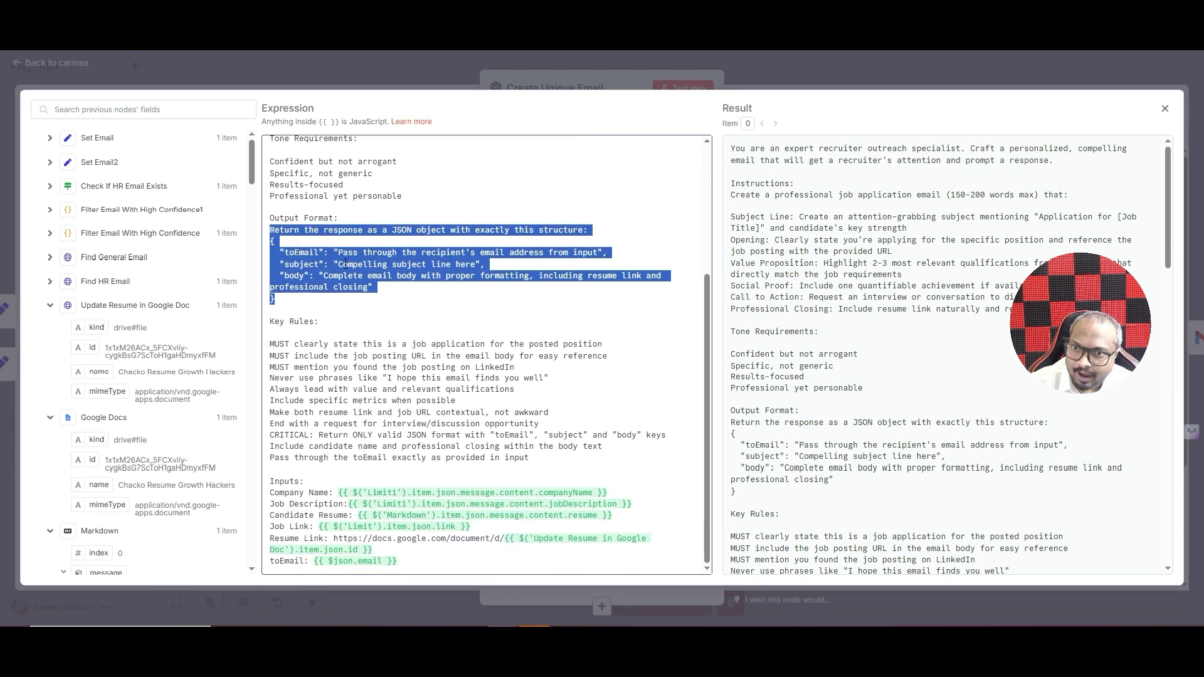
{"action": "left_click", "coordinate": [360, 340]}
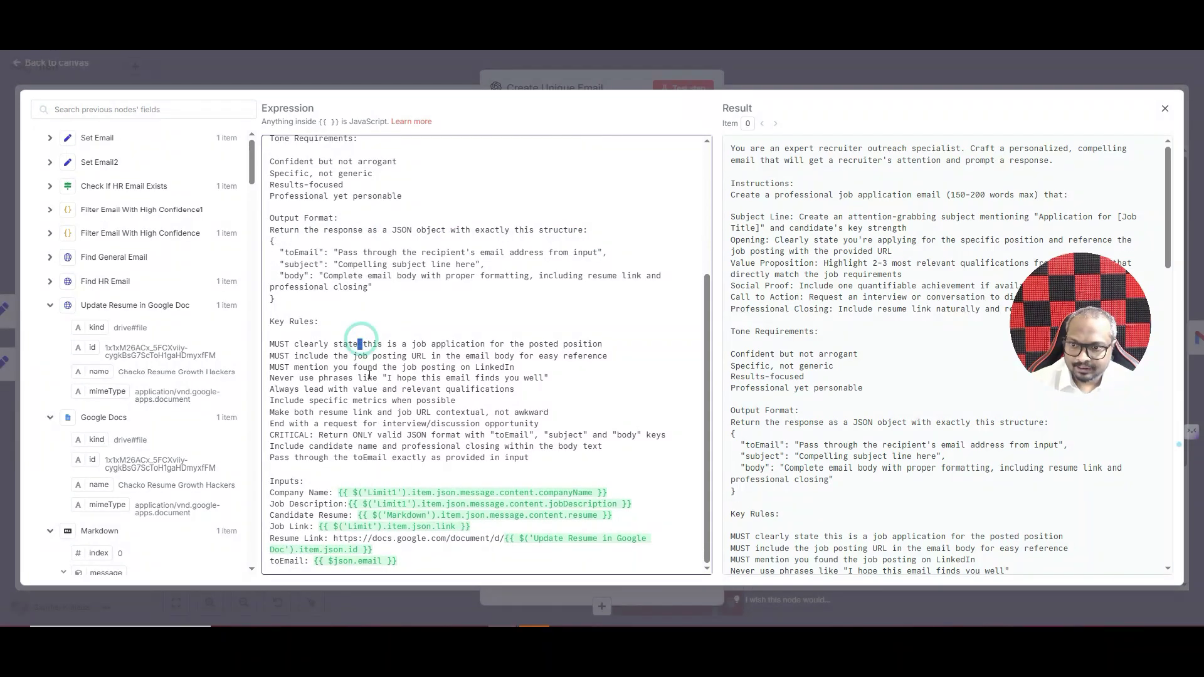
{"action": "left_click", "coordinate": [750, 76]}
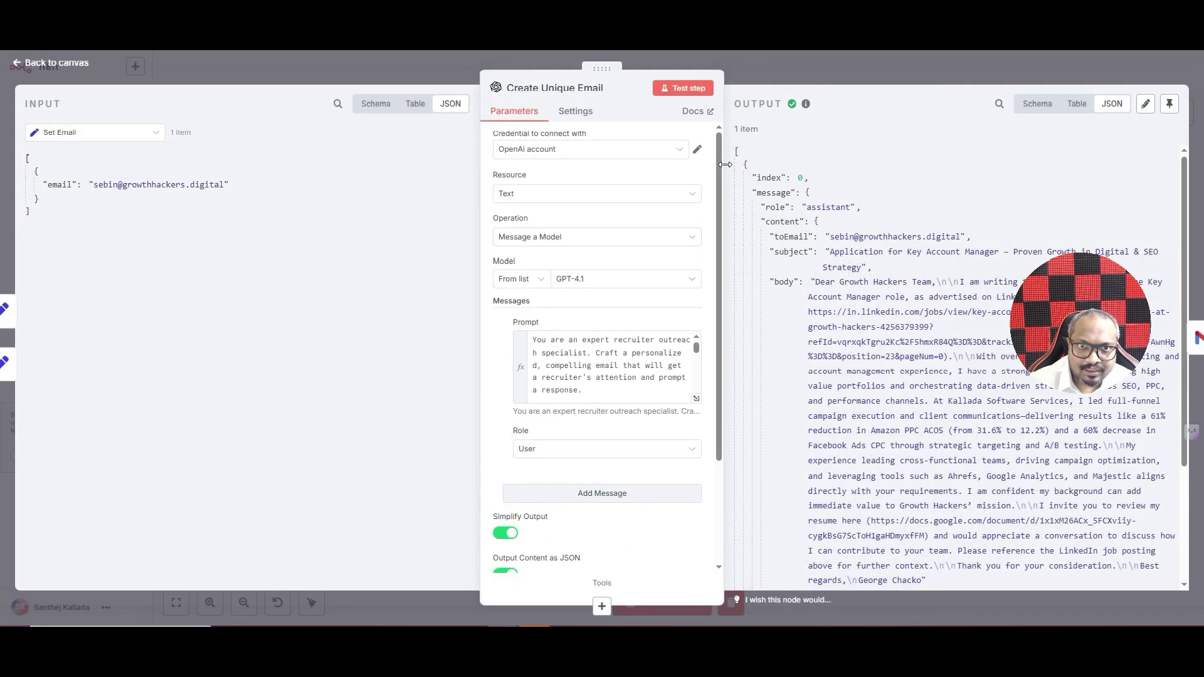
- Review Create Unique Email's generated toEmail, subject and body output, then return to the canvas
{"action": "scroll", "coordinate": [851, 306], "scroll_direction": "down", "scroll_amount": 1}
{"action": "scroll", "coordinate": [852, 306], "scroll_direction": "up", "scroll_amount": 1}
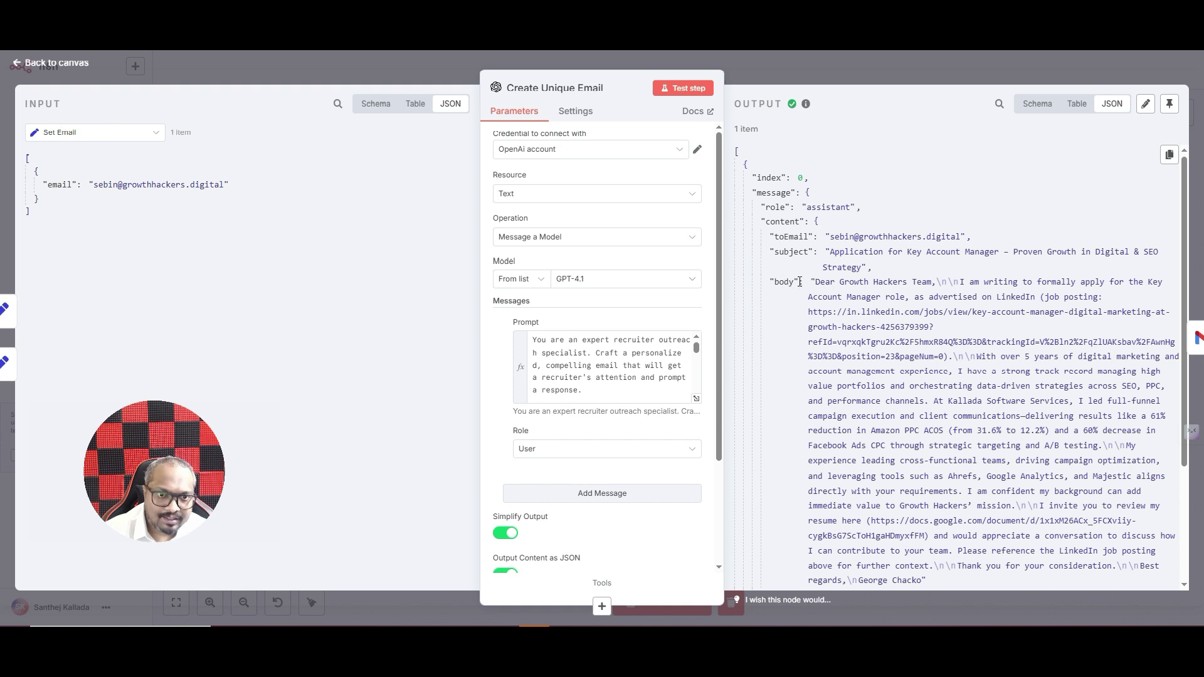
{"action": "scroll", "coordinate": [889, 303], "scroll_direction": "down", "scroll_amount": 3}
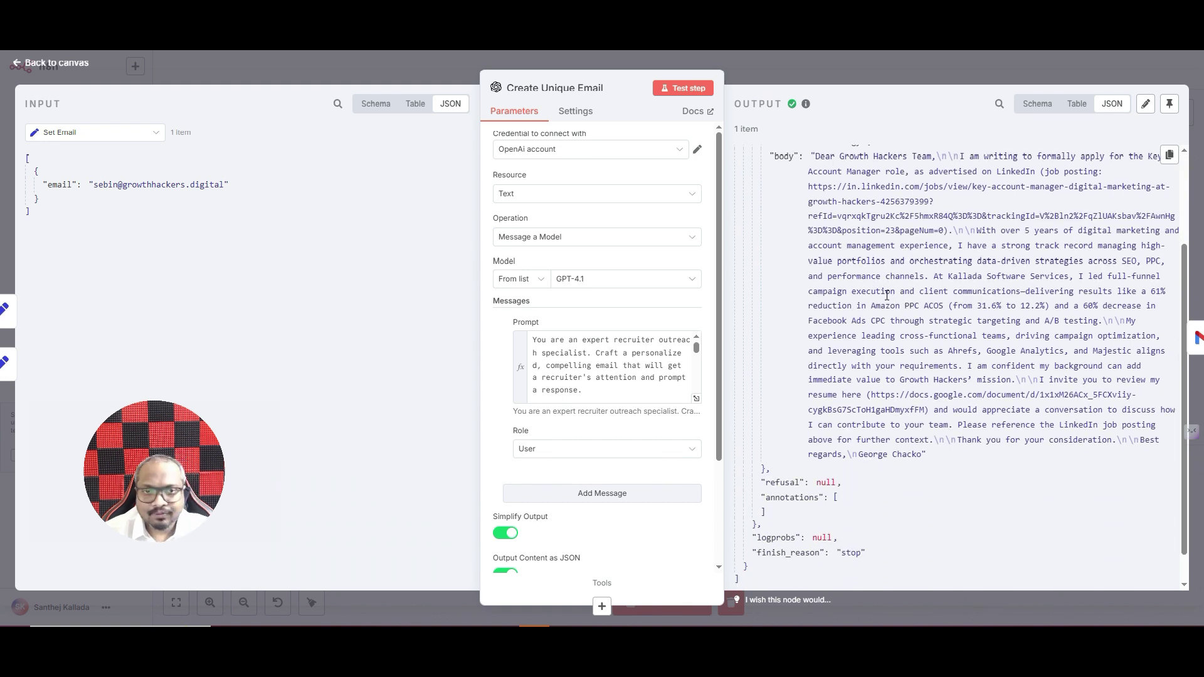
{"action": "left_click", "coordinate": [875, 58]}
{"action": "double_click", "coordinate": [978, 263]}
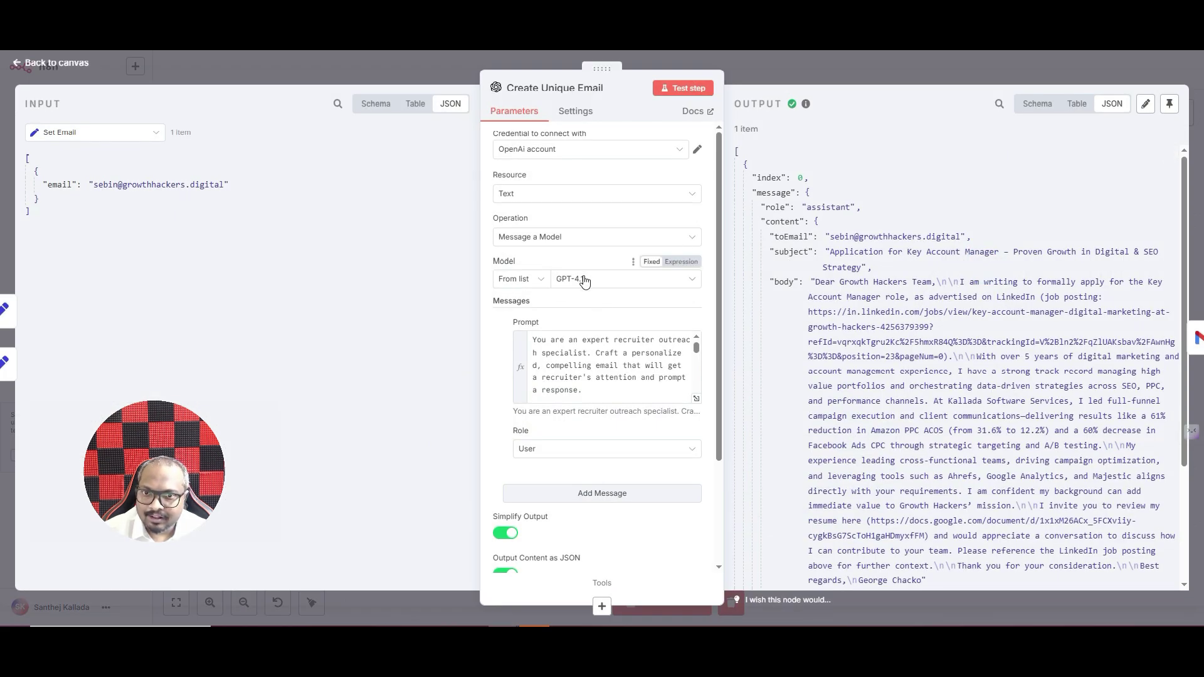
{"action": "scroll", "coordinate": [583, 283], "scroll_direction": "down", "scroll_amount": 3}
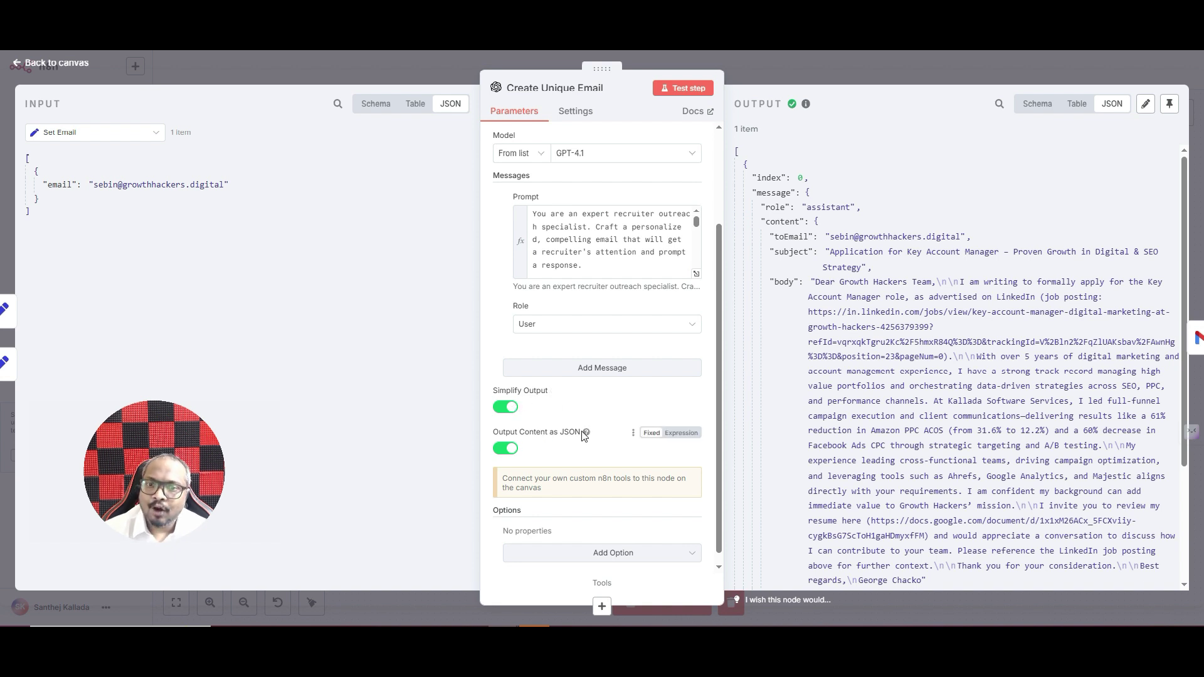
{"action": "scroll", "coordinate": [867, 260], "scroll_direction": "down", "scroll_amount": 5}
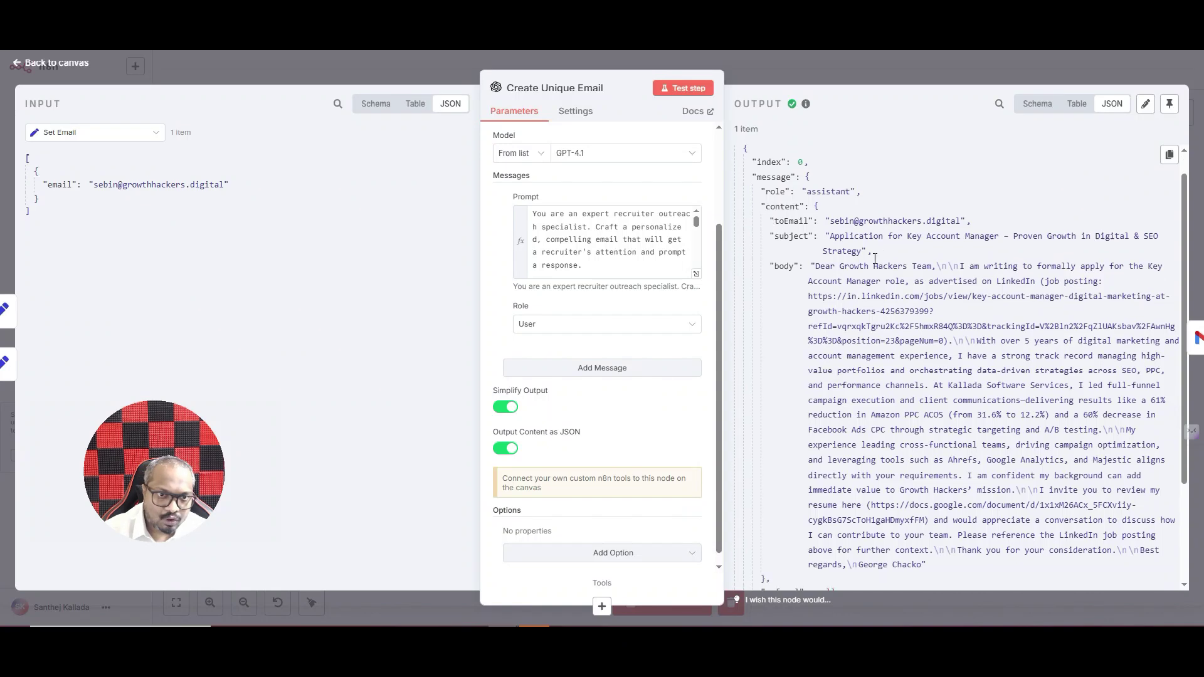
{"action": "left_click", "coordinate": [801, 59]}
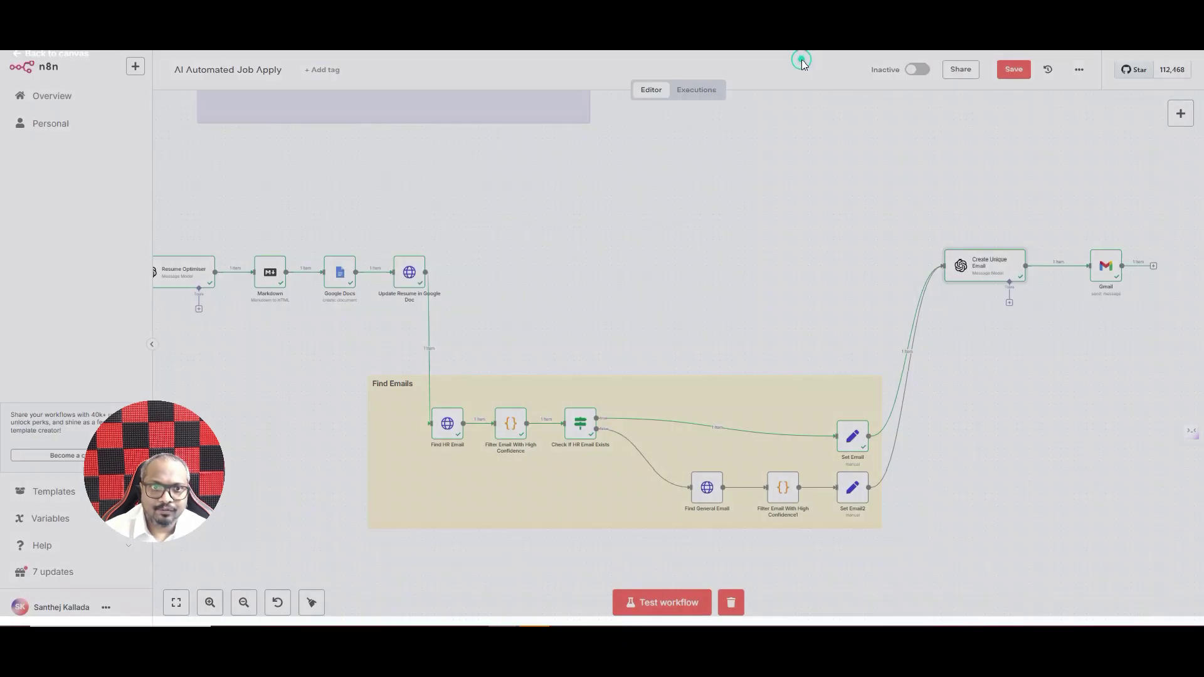
- Add a Gmail Send Message node after Create Unique Email and view its credential list
{"action": "left_click", "coordinate": [1181, 118]}
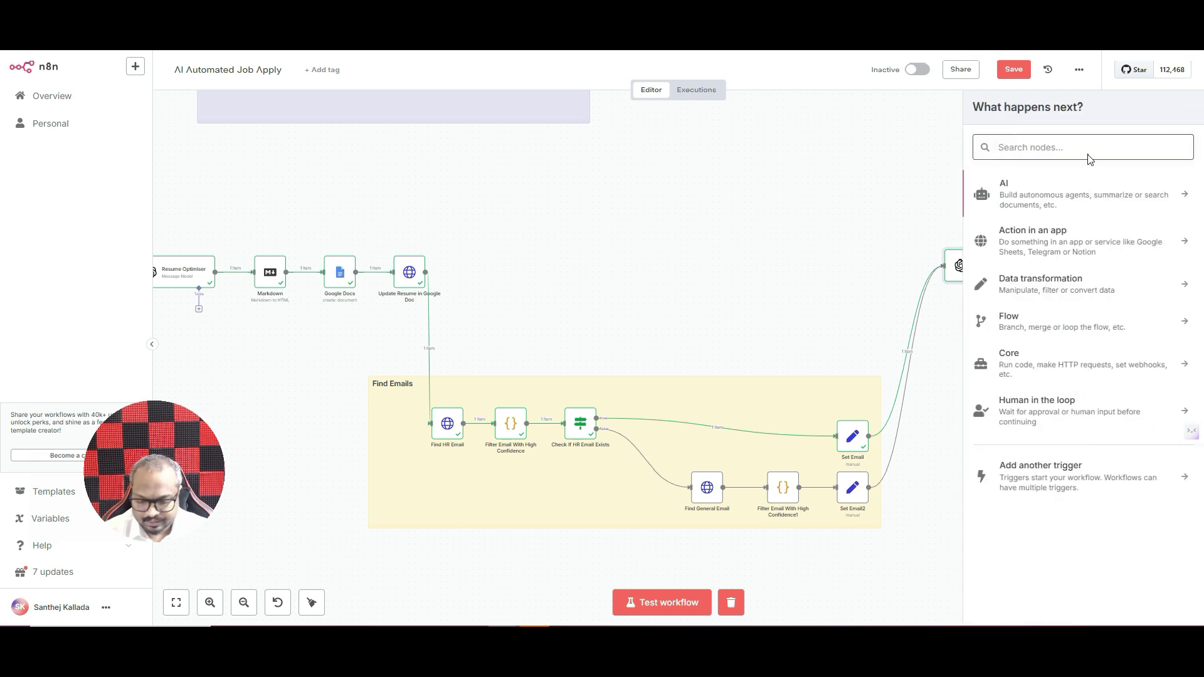
{"action": "type", "text": "gm"}
{"action": "left_click_drag", "start_coordinate": [1028, 185], "coordinate": [852, 217]}
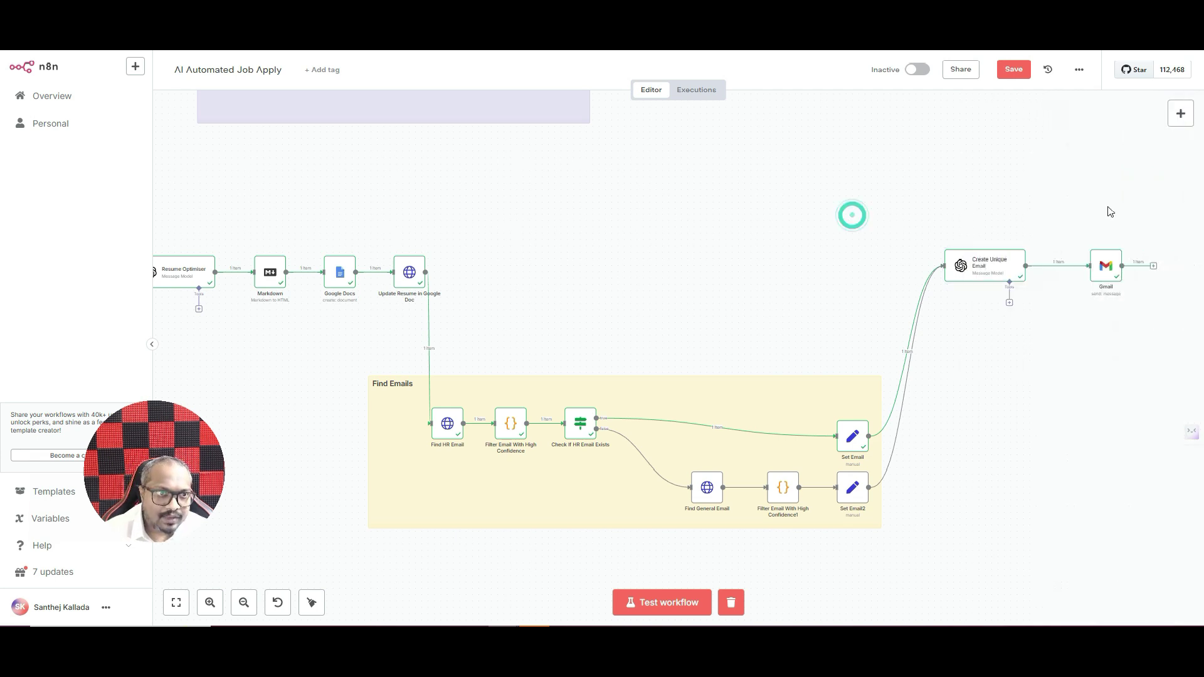
{"action": "double_click", "coordinate": [1102, 263]}
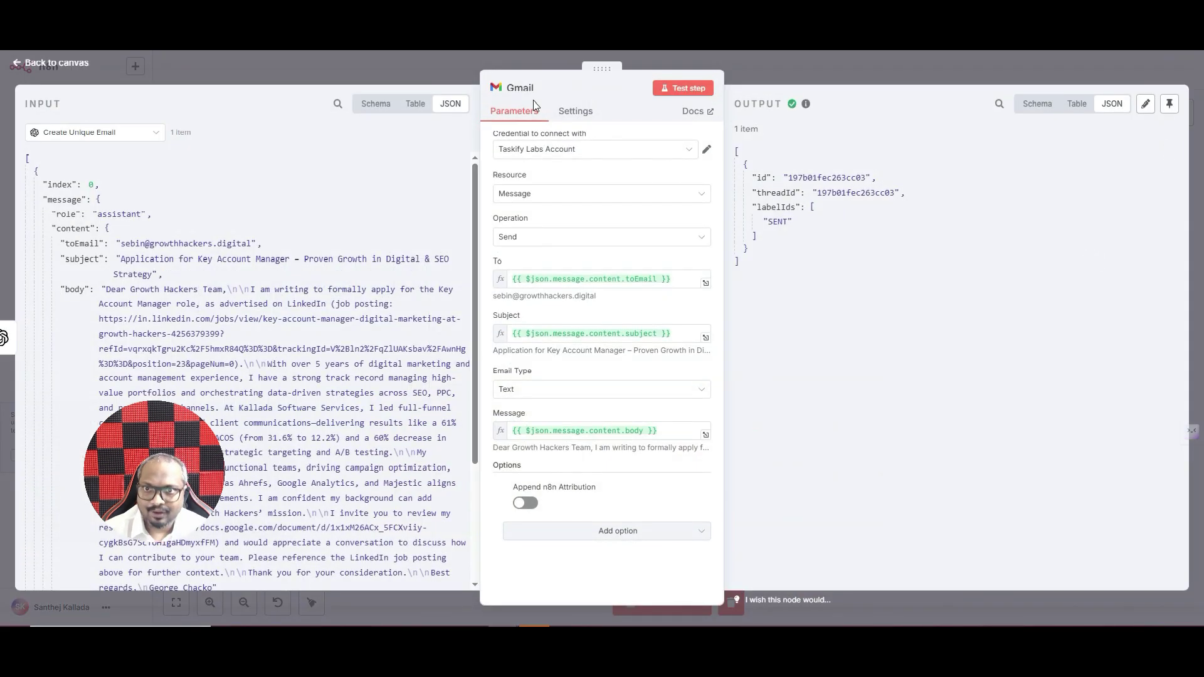
{"action": "left_click", "coordinate": [535, 157]}
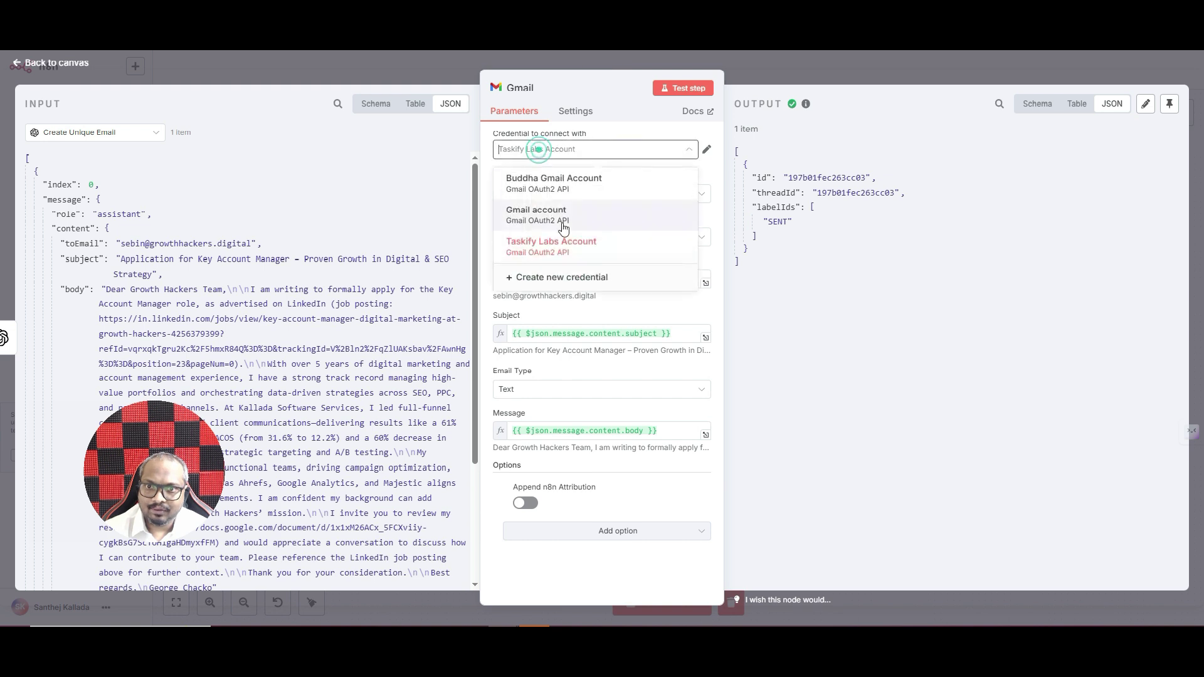
- Start a new 'Gmail account 2' credential, then close it without connecting
{"action": "left_click", "coordinate": [576, 280]}
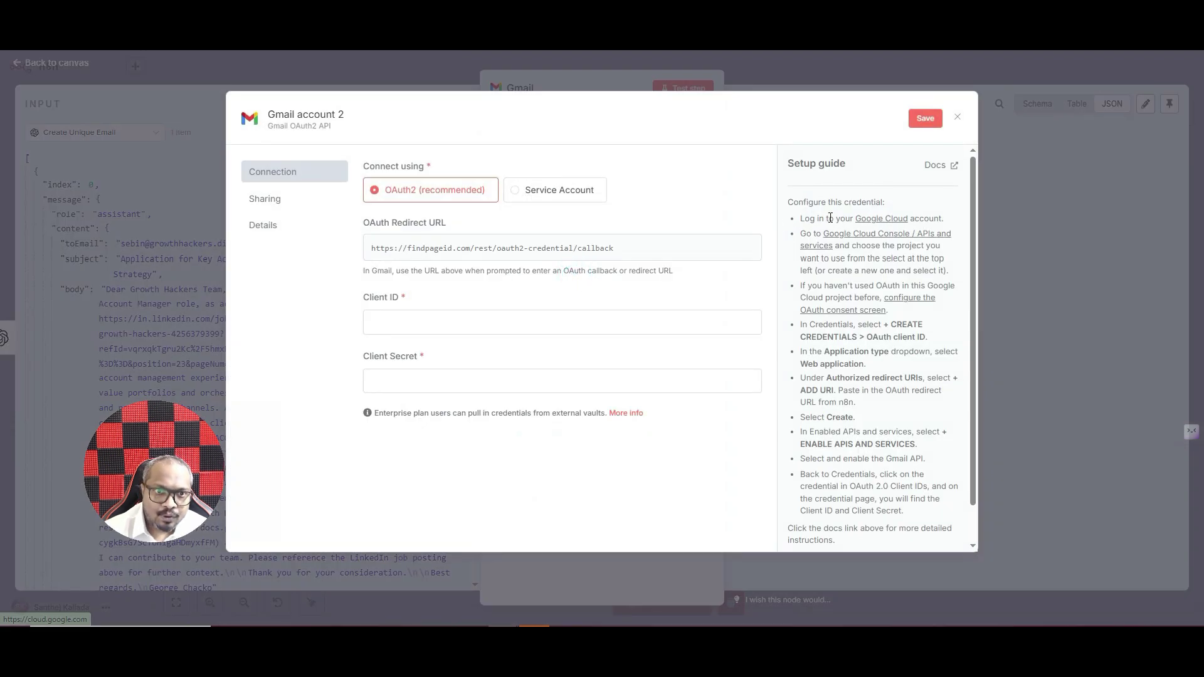
{"action": "scroll", "coordinate": [809, 213], "scroll_direction": "down", "scroll_amount": 2}
{"action": "scroll", "coordinate": [813, 218], "scroll_direction": "up", "scroll_amount": 2}
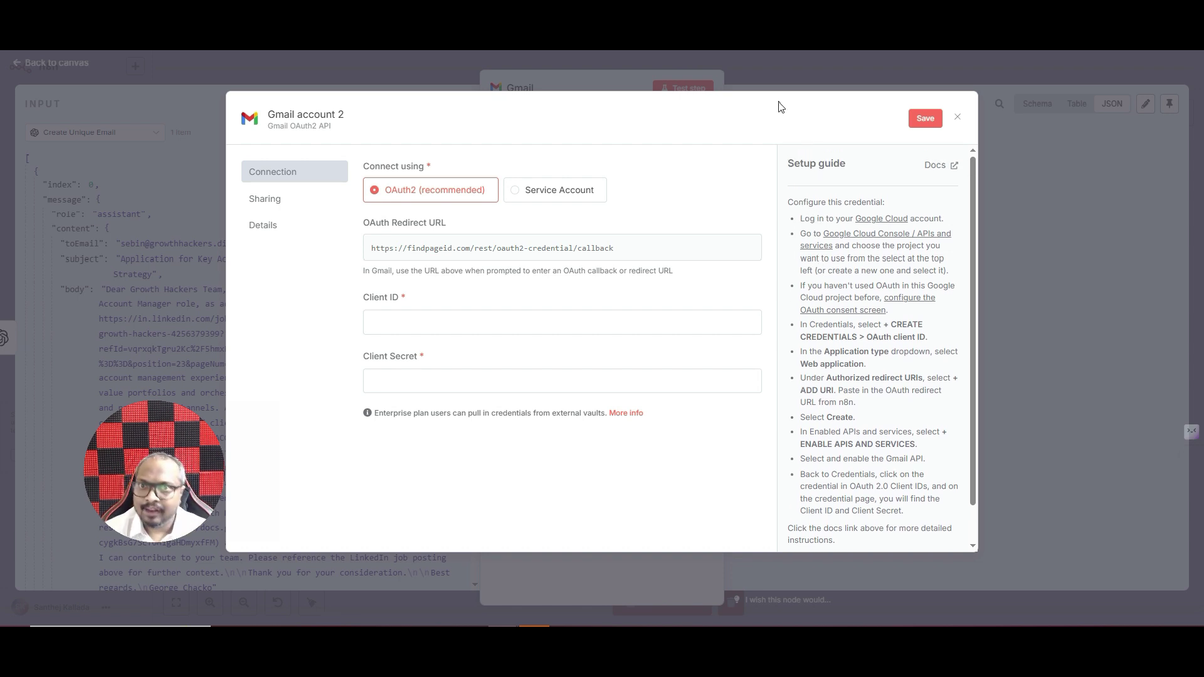
{"action": "left_click", "coordinate": [582, 83]}
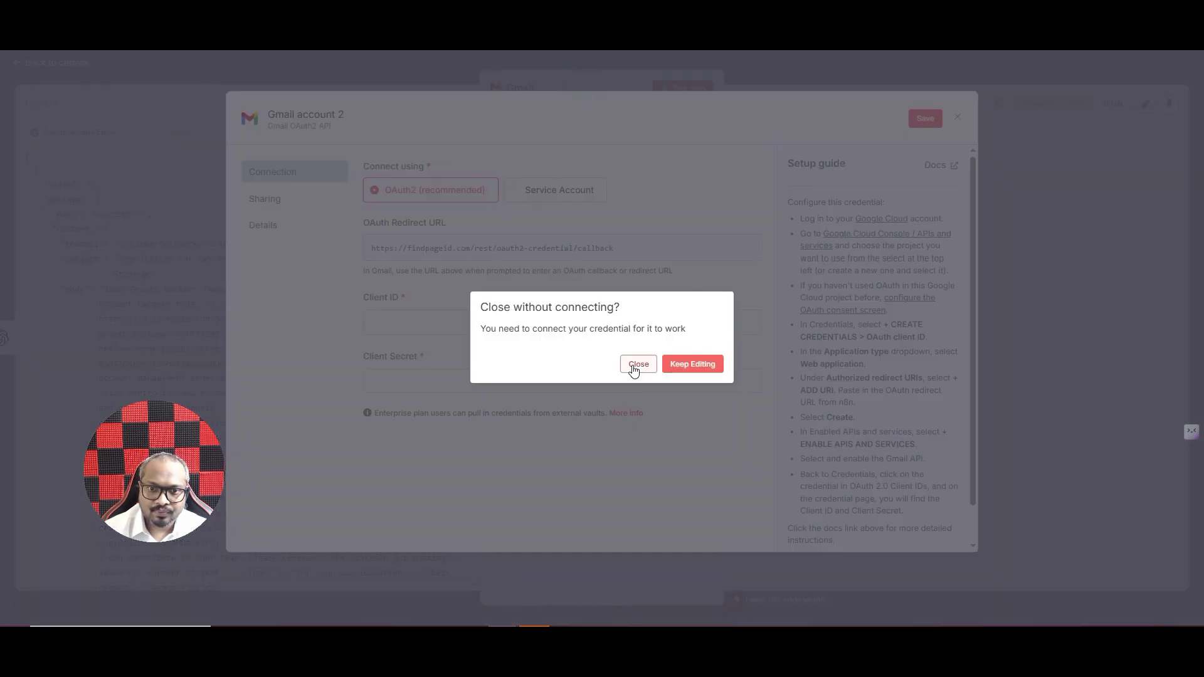
{"action": "left_click", "coordinate": [635, 367]}
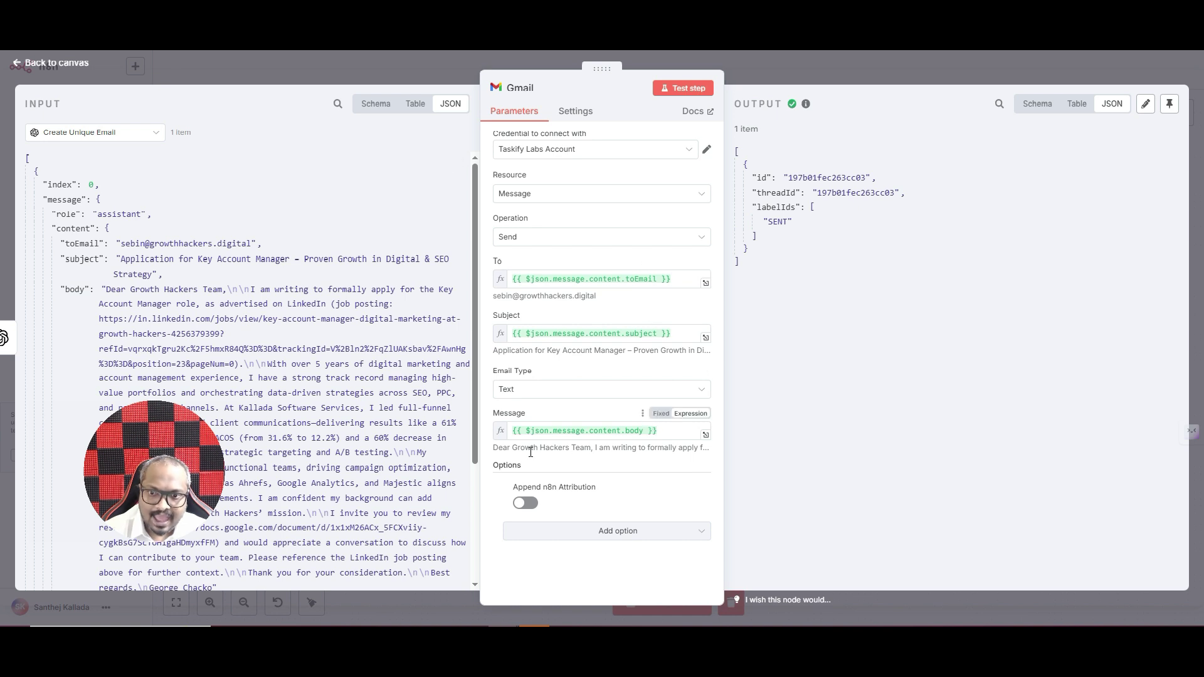
- Browse the Gmail node's extra options like BCC, CC and Sender Name, then leave the node
{"action": "left_click", "coordinate": [632, 530]}
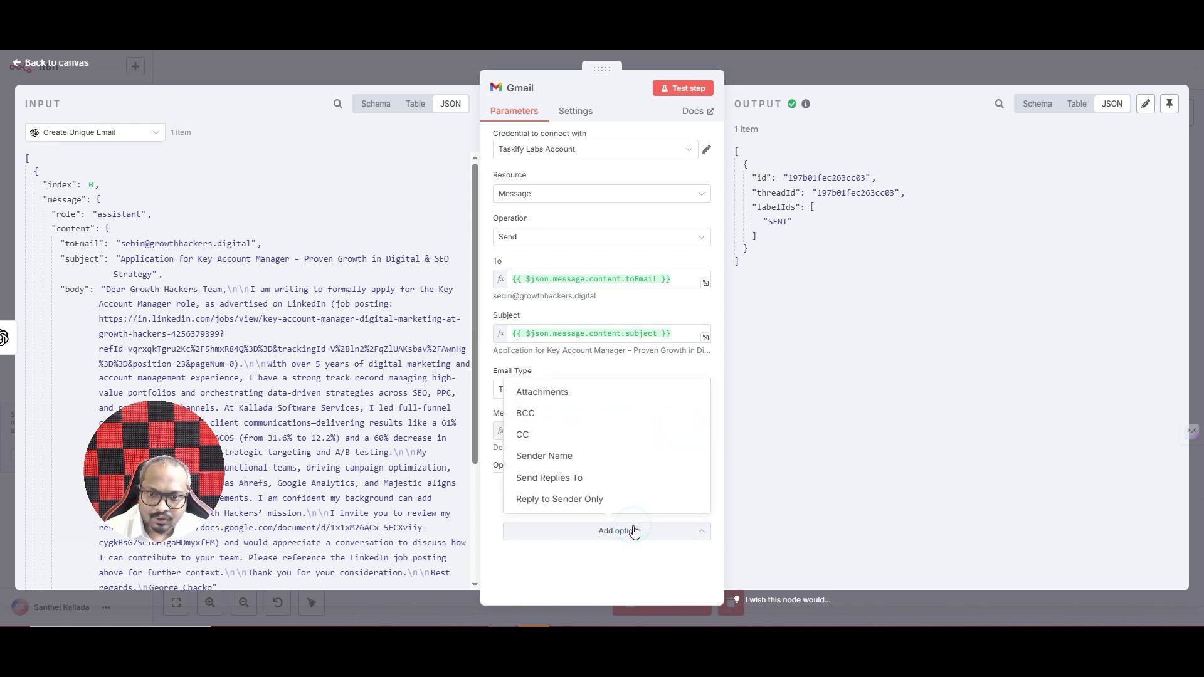
{"action": "left_click", "coordinate": [632, 529]}
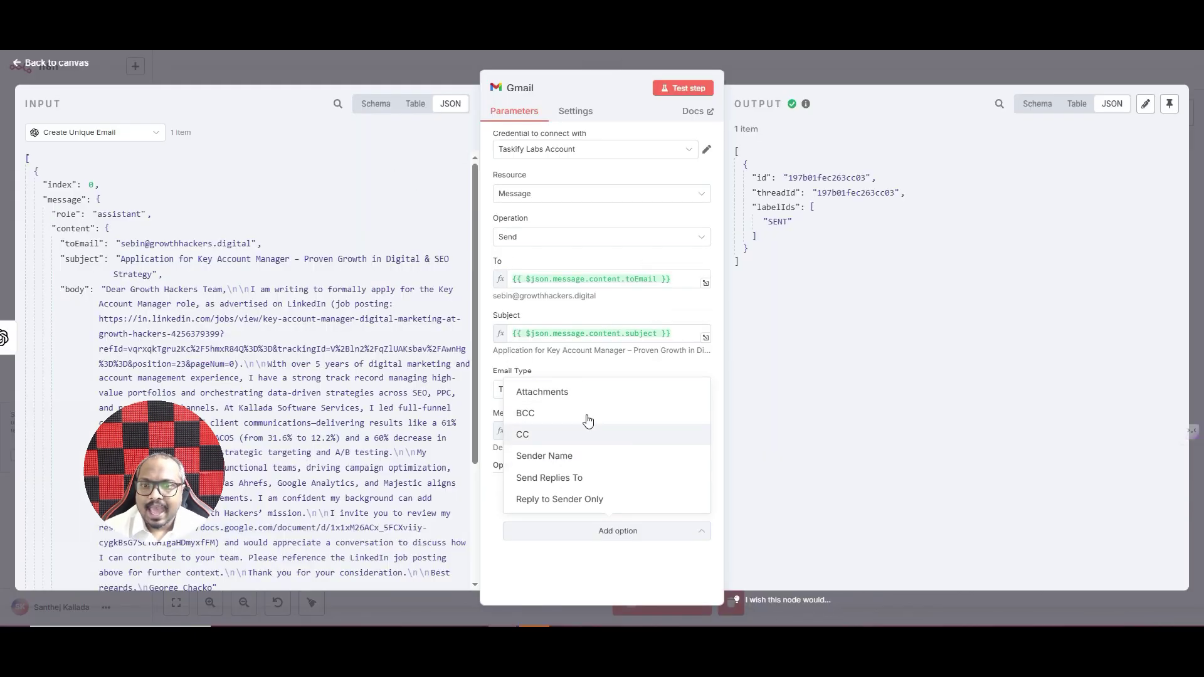
{"action": "key", "text": "Return"}
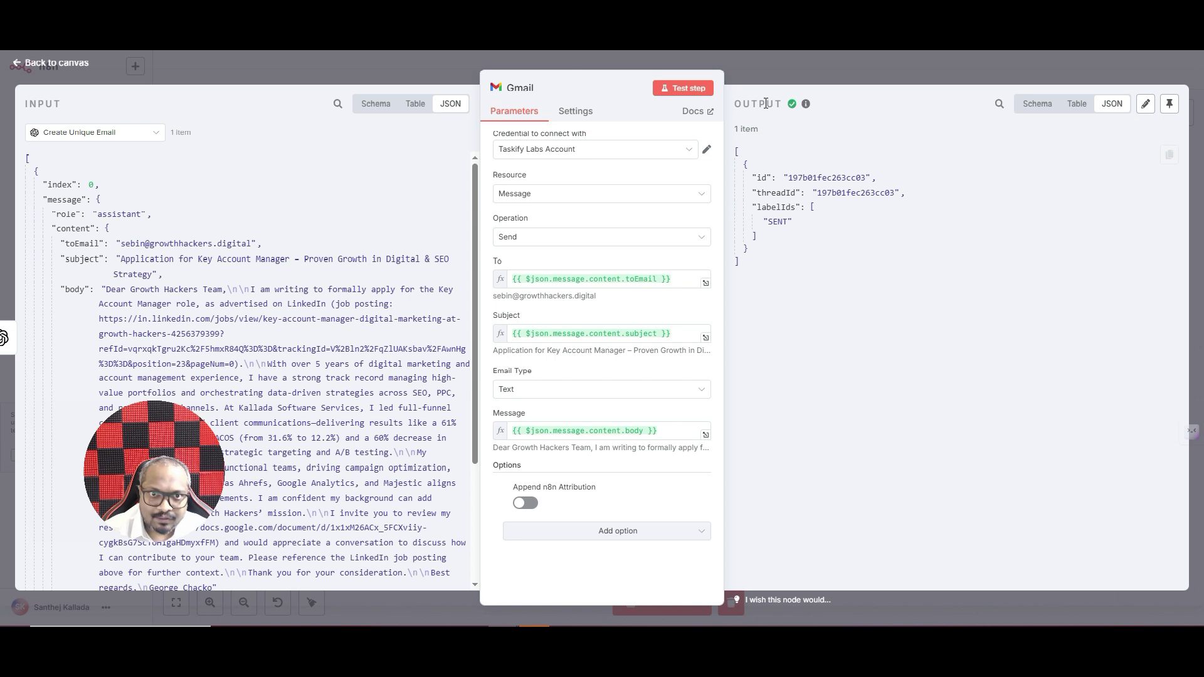
{"action": "left_click", "coordinate": [785, 69]}
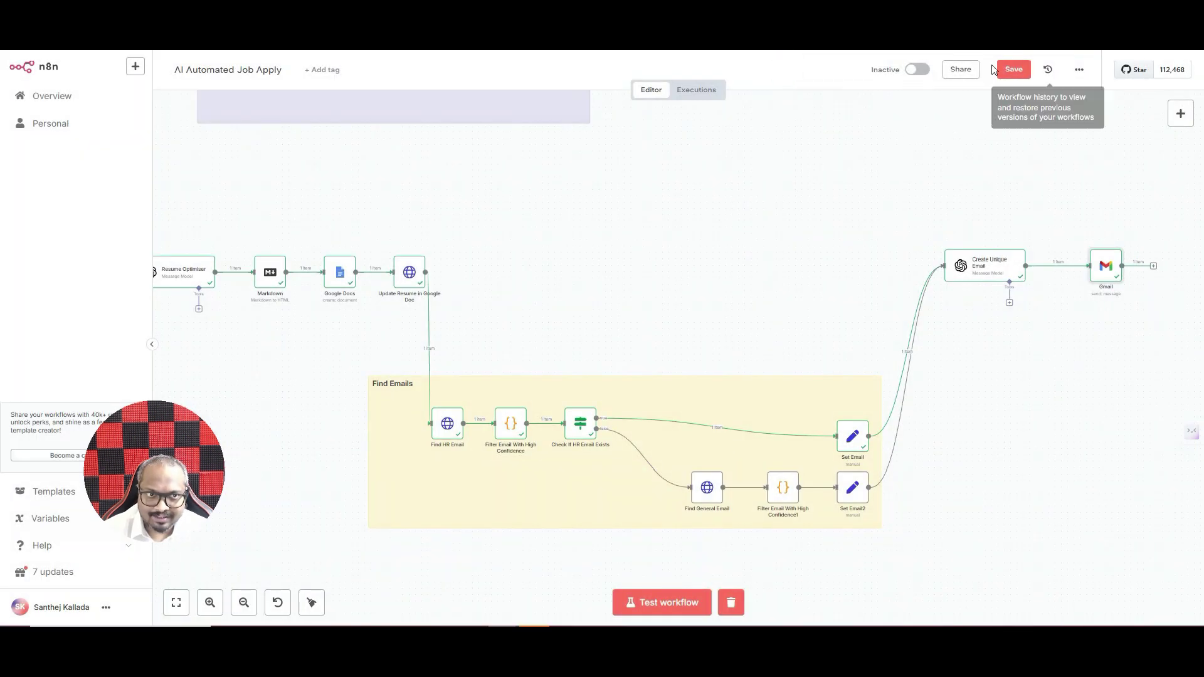
{"action": "left_click", "coordinate": [176, 602]}
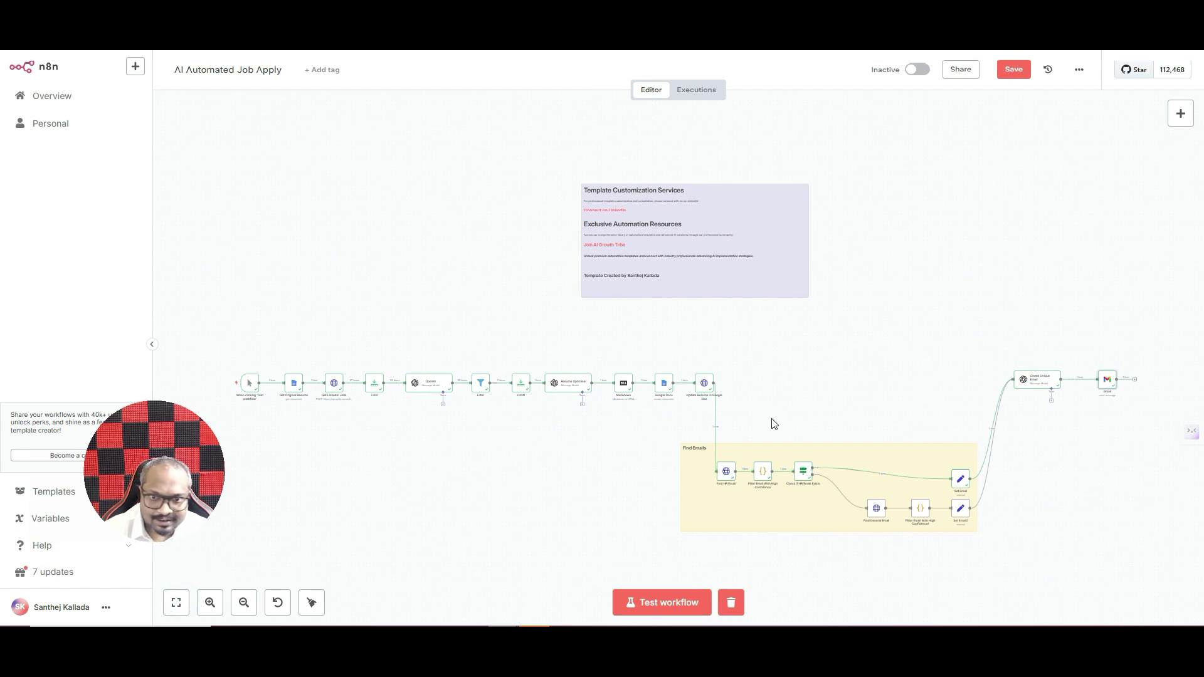
{"action": "double_click", "coordinate": [524, 389]}
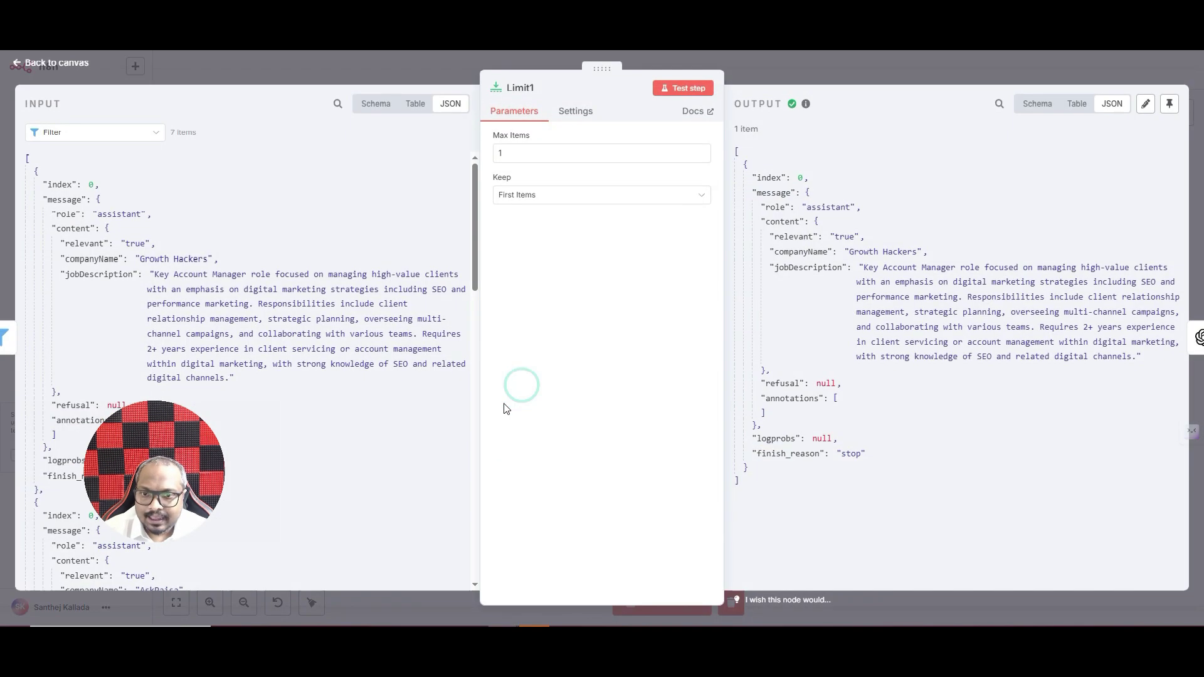
{"action": "key", "text": "Escape"}
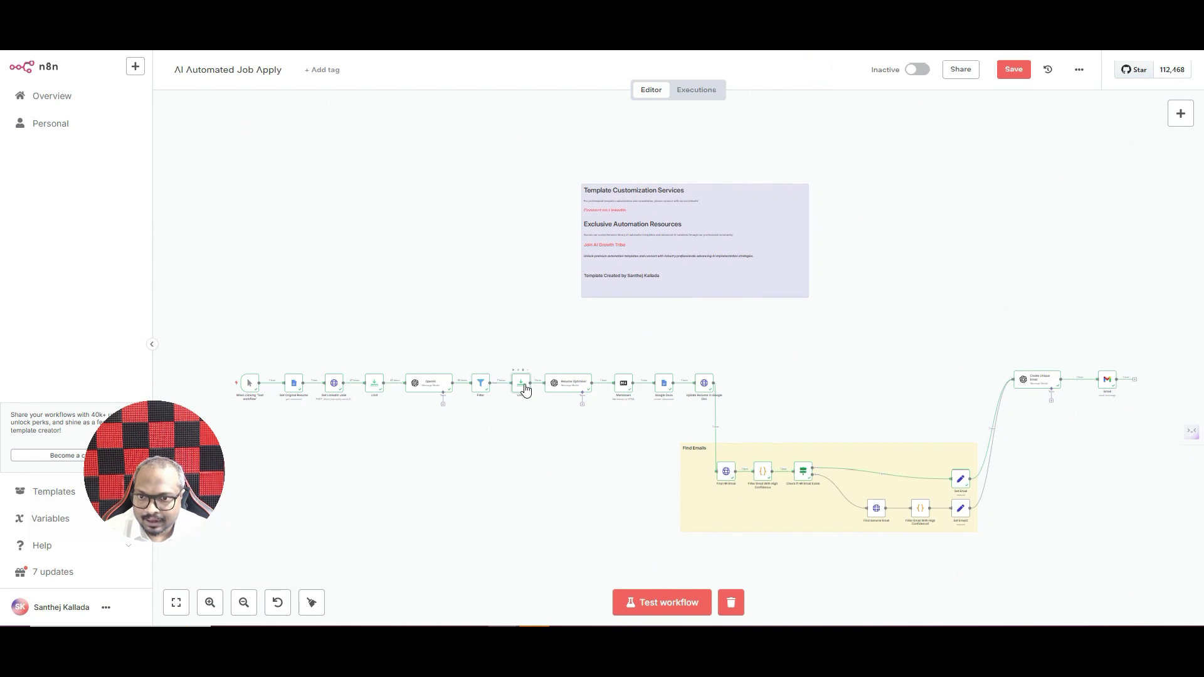
{"action": "double_click", "coordinate": [522, 385]}
{"action": "left_click", "coordinate": [521, 157]}
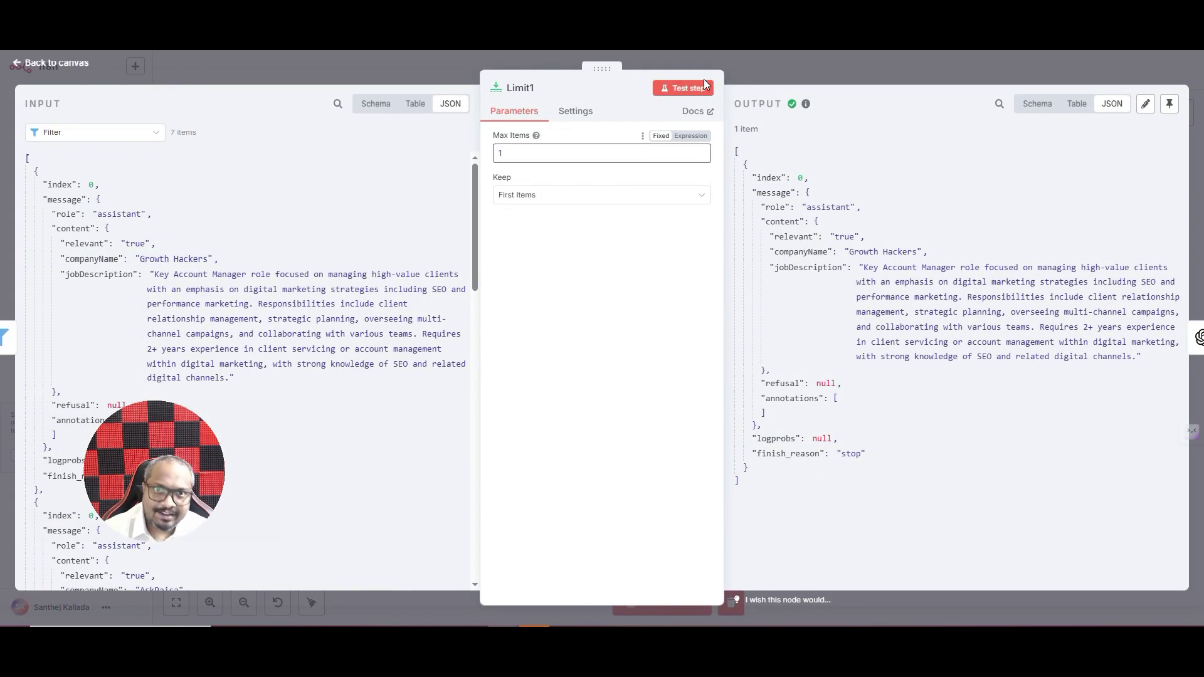
{"action": "left_click", "coordinate": [789, 69]}
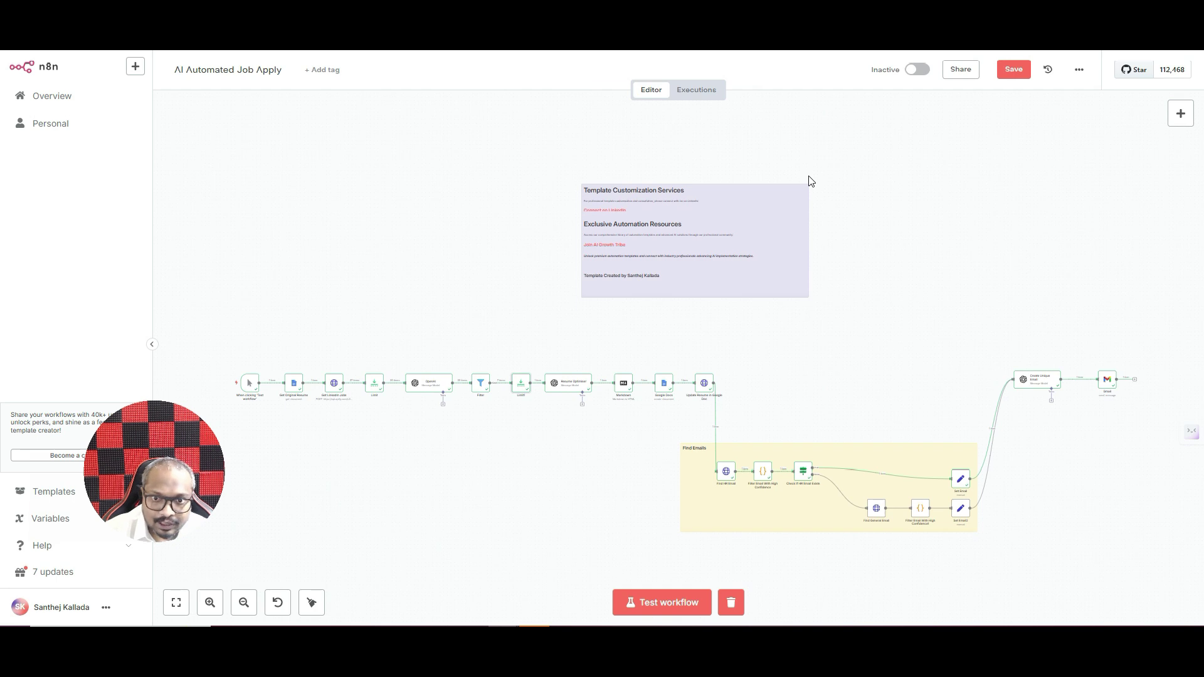
{"action": "double_click", "coordinate": [571, 384]}
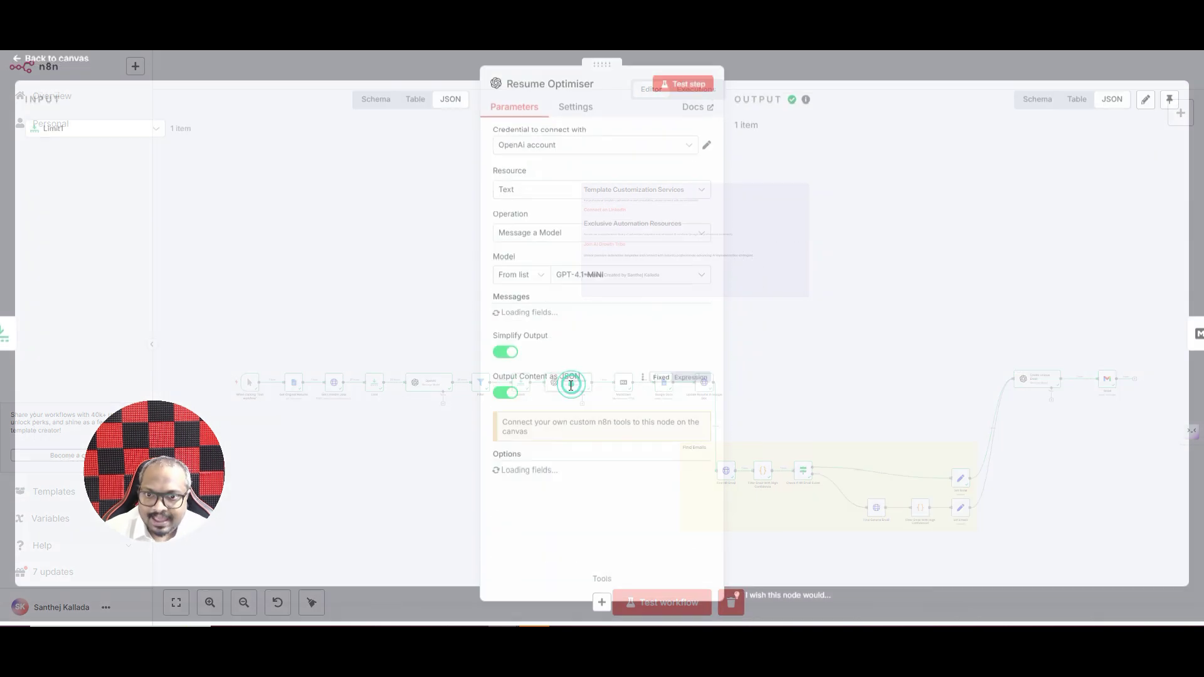
{"action": "left_click", "coordinate": [699, 394]}
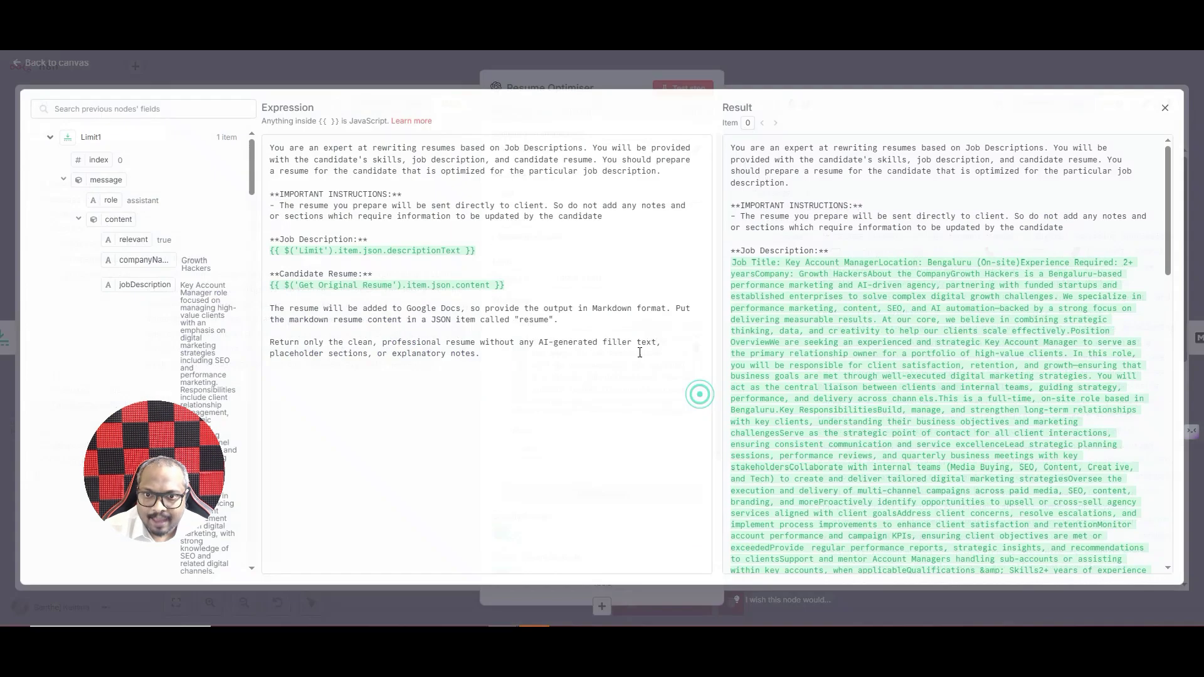
{"action": "left_click", "coordinate": [840, 70]}
{"action": "left_click", "coordinate": [841, 70]}
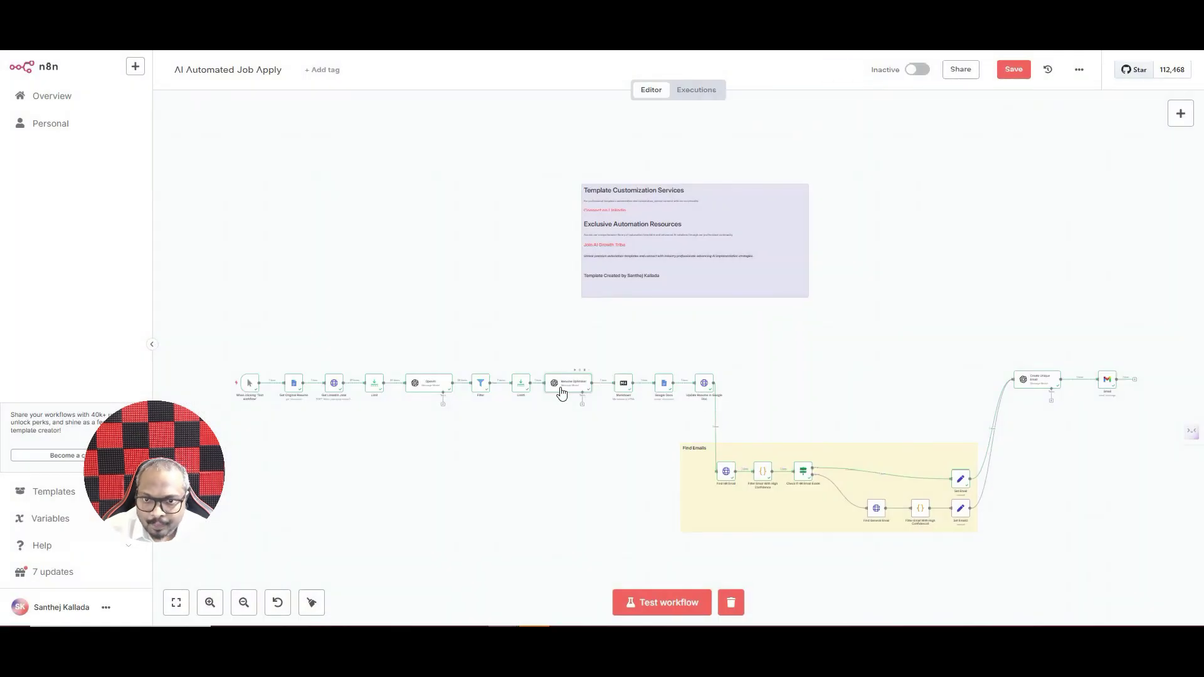
{"action": "left_click", "coordinate": [212, 602]}
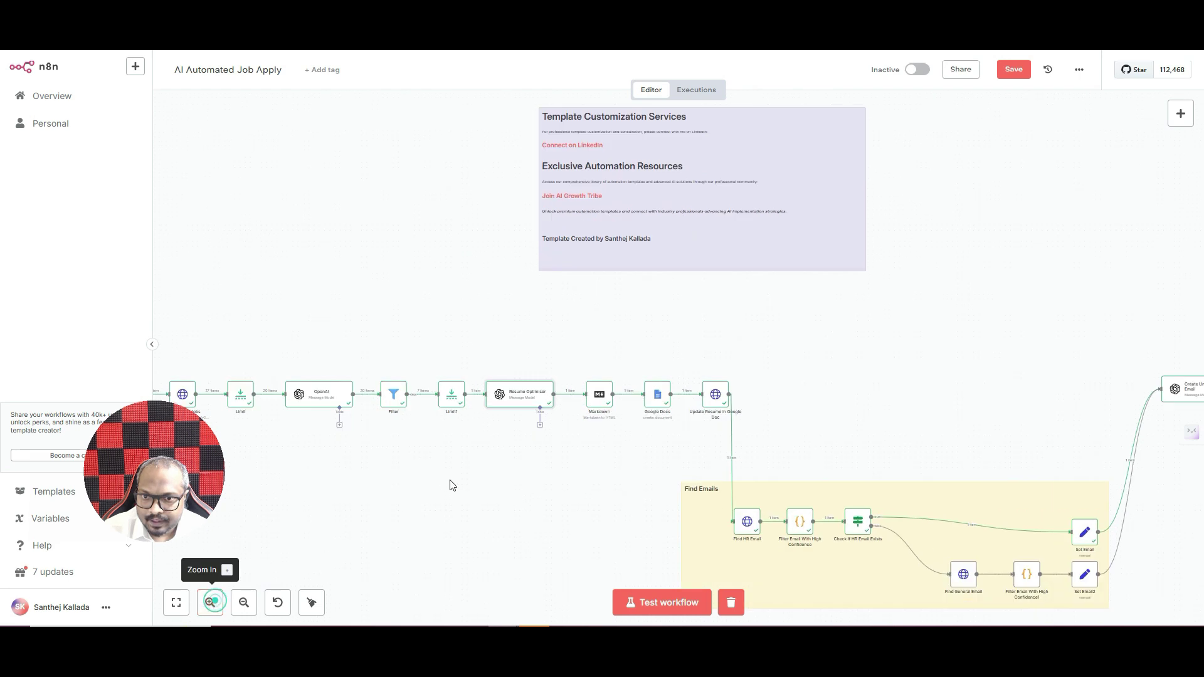
{"action": "scroll", "coordinate": [376, 494], "scroll_direction": "down", "scroll_amount": 1}
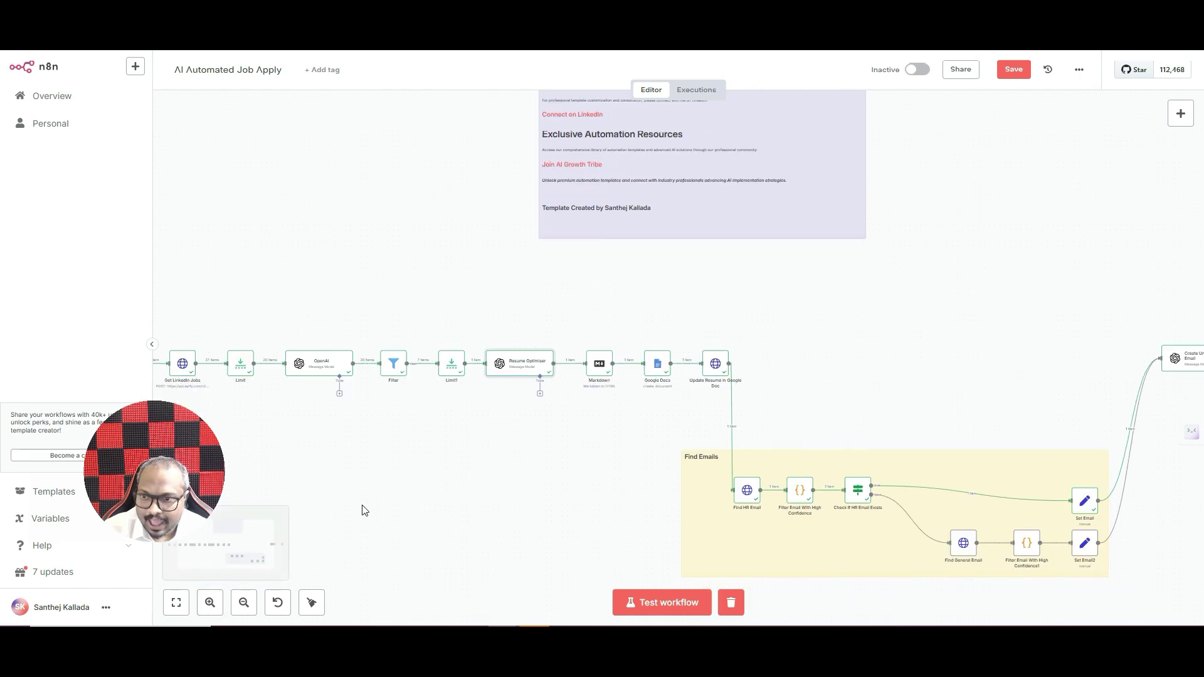
{"action": "left_click", "coordinate": [254, 551]}
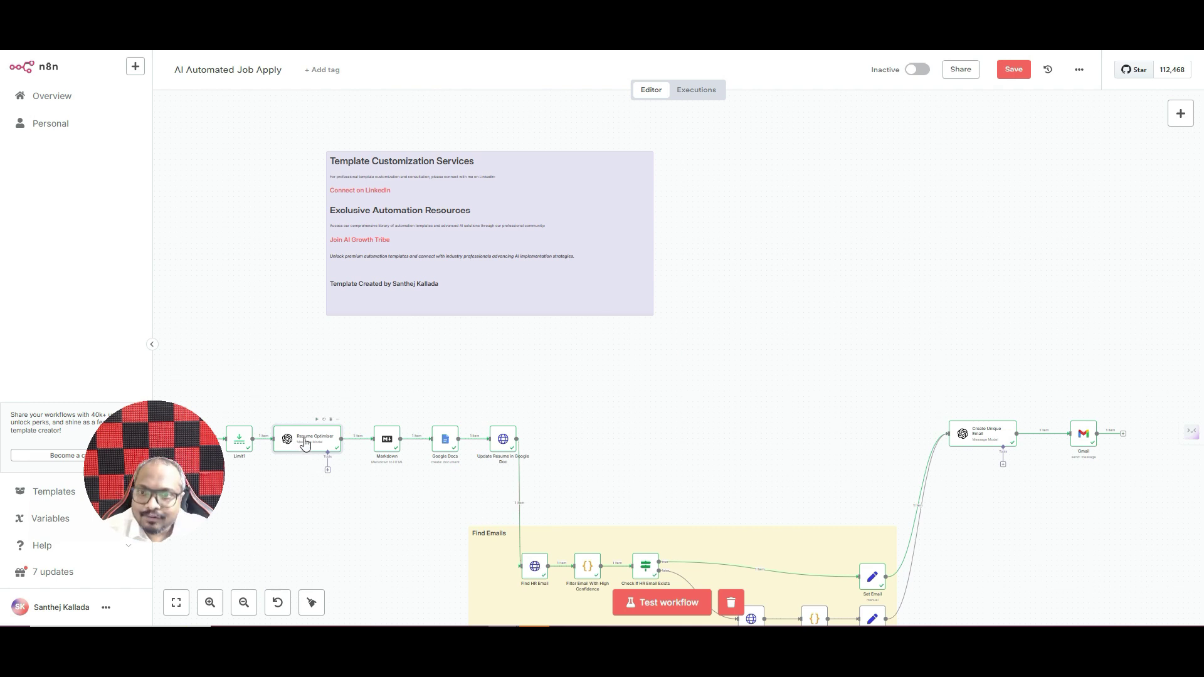
{"action": "left_click", "coordinate": [176, 602]}
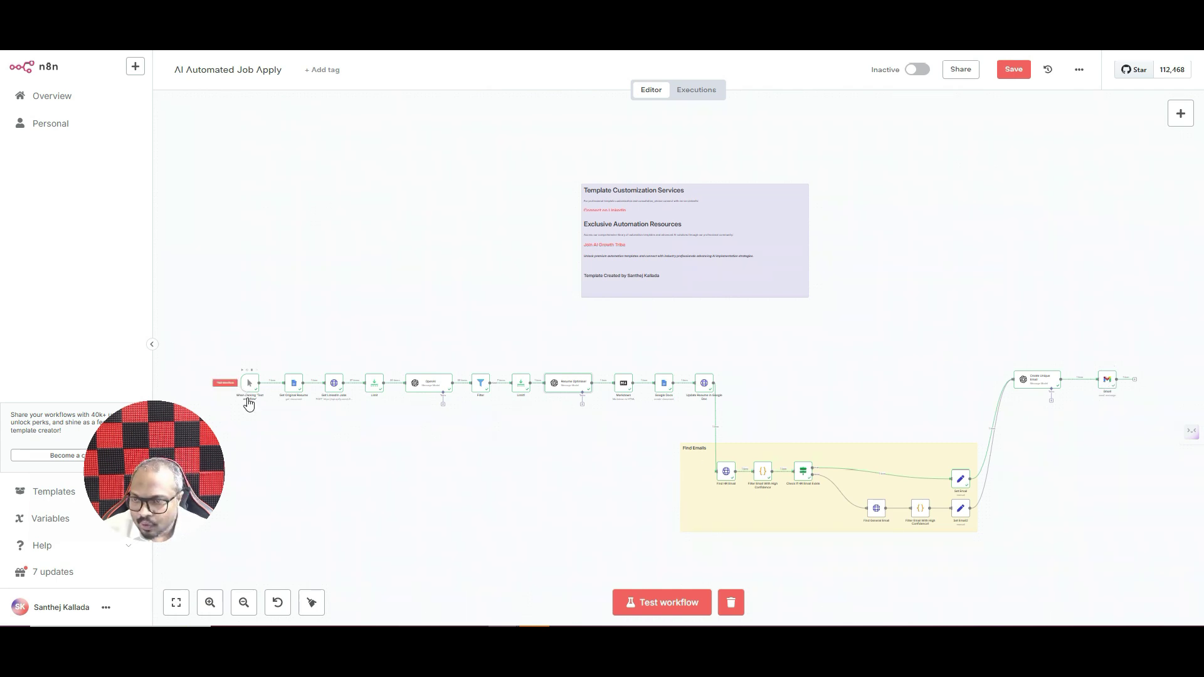
- Add an On a schedule trigger, keeping the defaults of every 1 day at Midnight, minute 0
{"action": "left_click", "coordinate": [210, 603]}
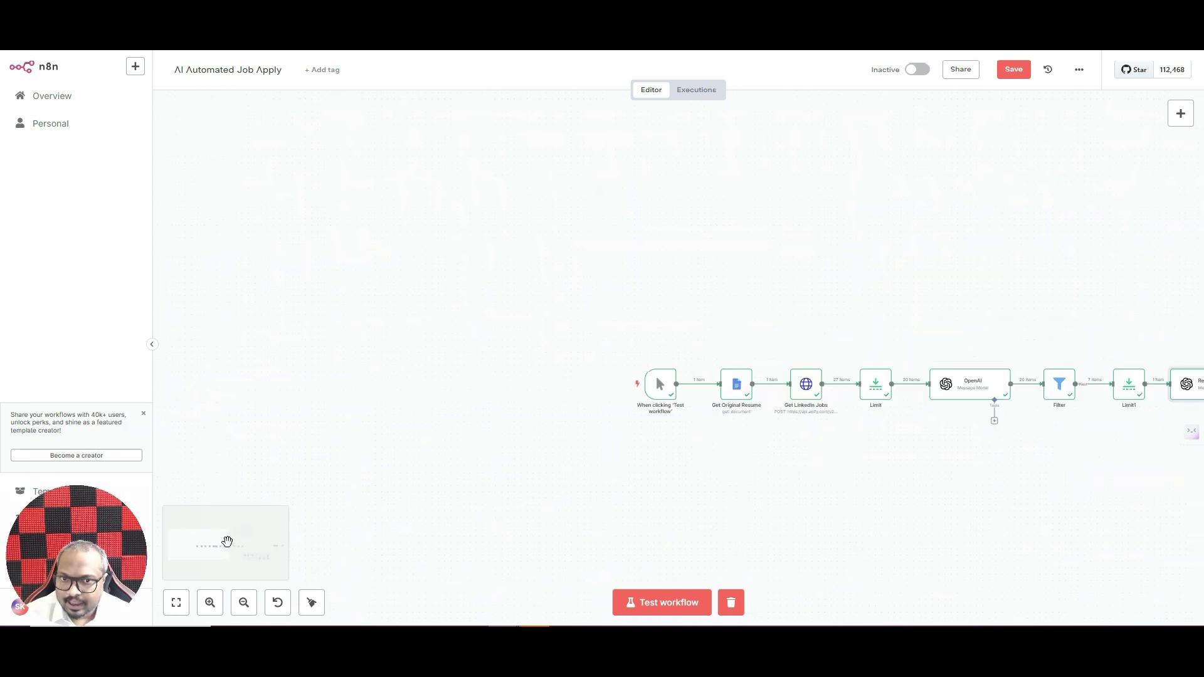
{"action": "left_click_drag", "start_coordinate": [225, 537], "coordinate": [233, 542]}
{"action": "mouse_move", "coordinate": [439, 285]}
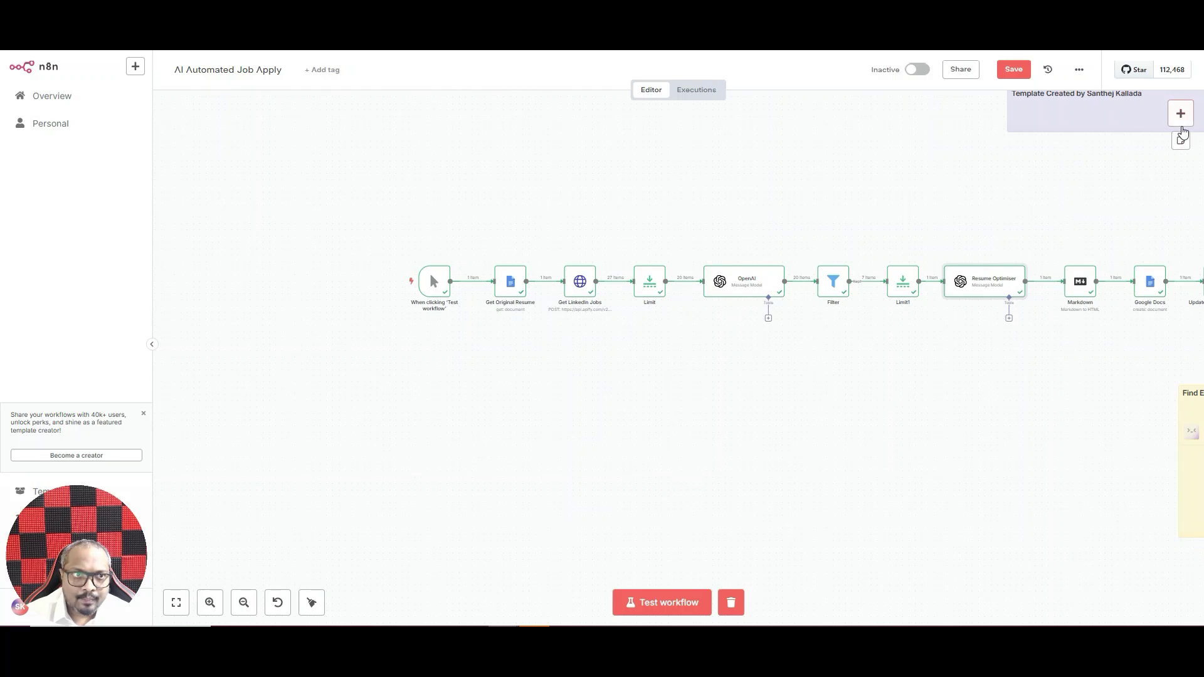
{"action": "left_click", "coordinate": [1177, 116]}
{"action": "left_click", "coordinate": [1059, 487]}
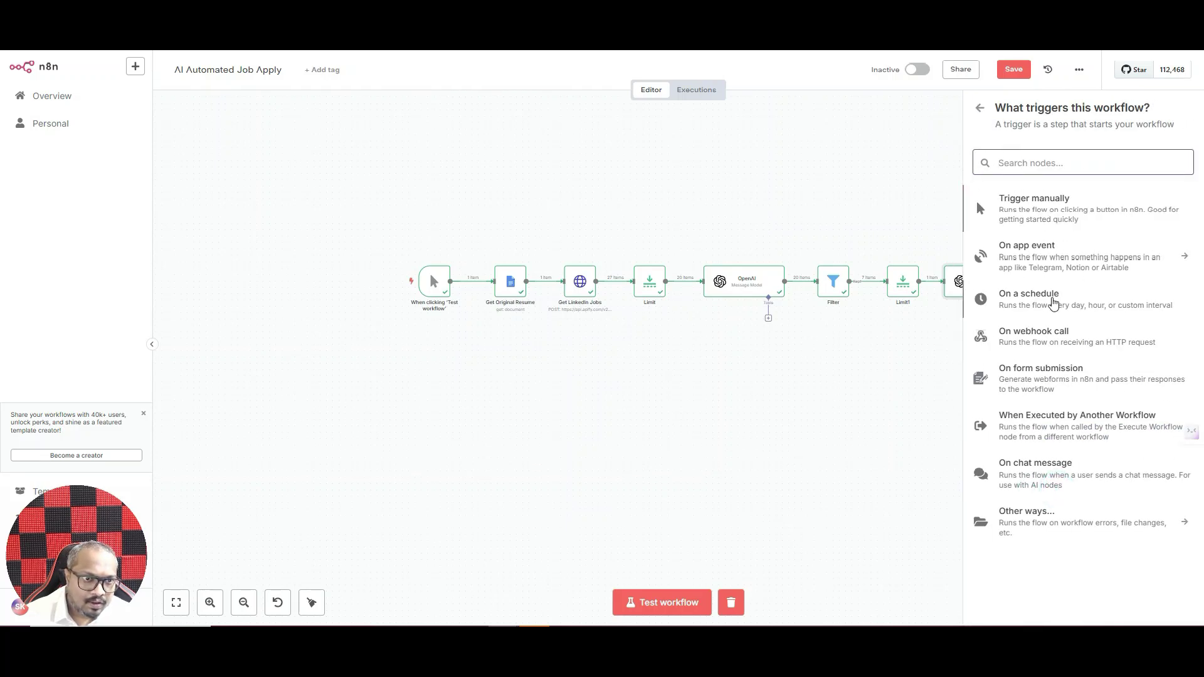
{"action": "left_click", "coordinate": [1051, 302]}
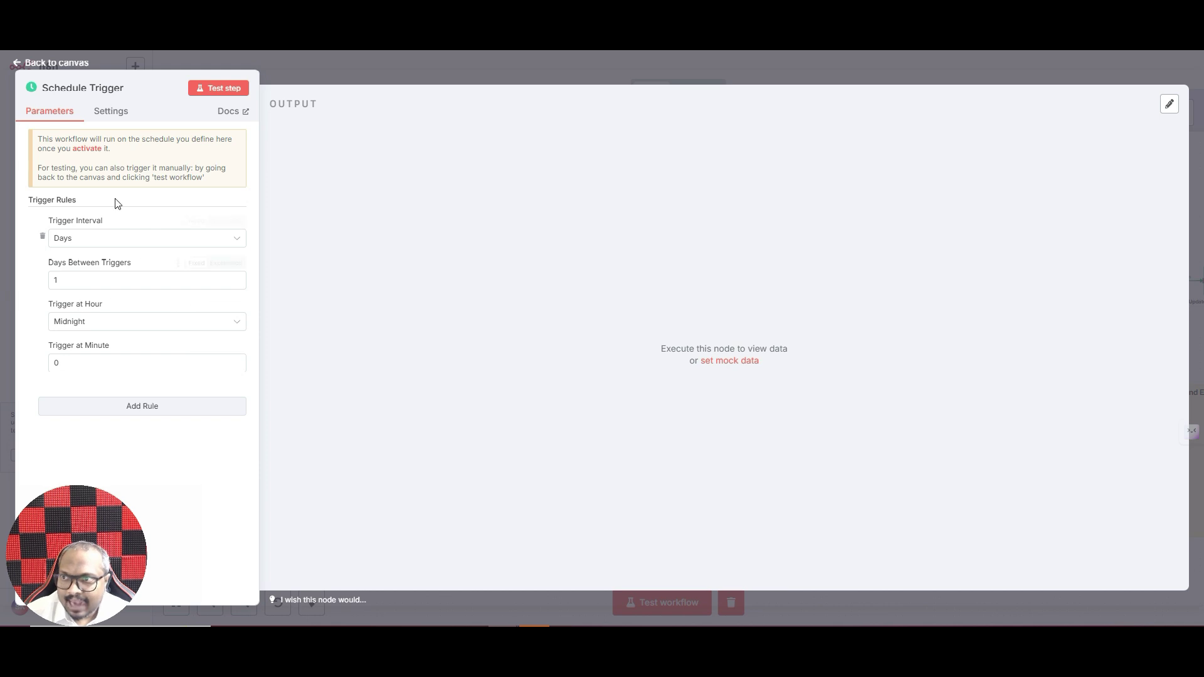
{"action": "left_click", "coordinate": [409, 64]}
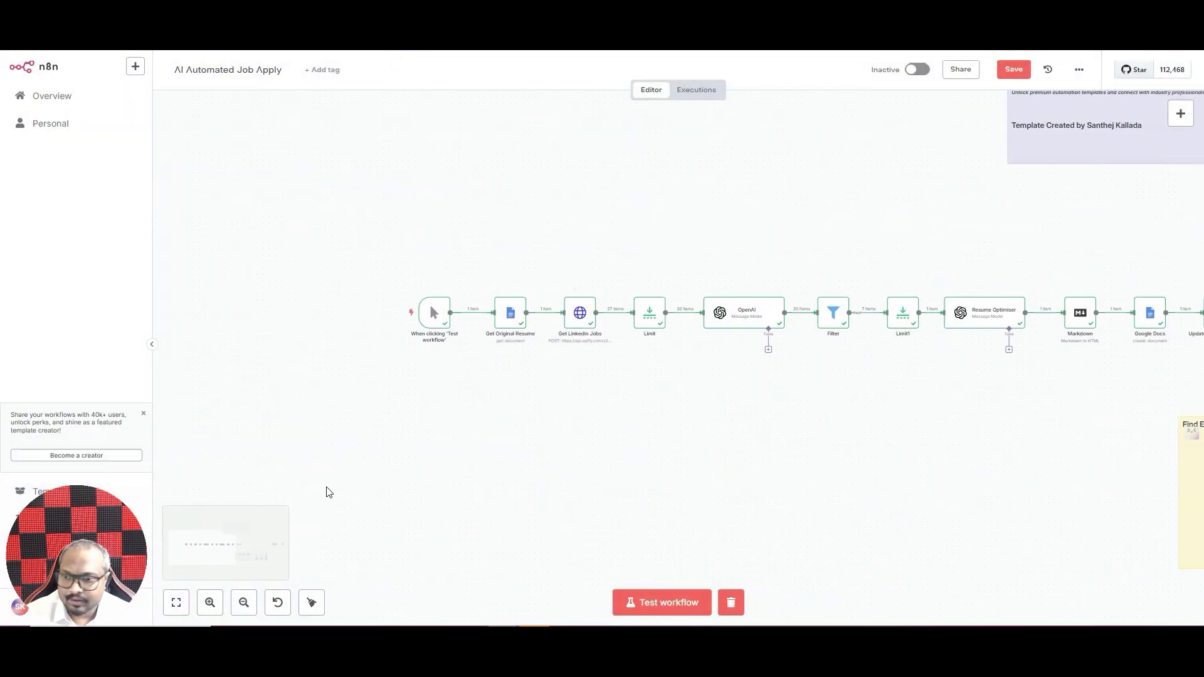
- Position the Schedule Trigger beside the manual trigger and confirm it connects to Get Original Resume
{"action": "left_click", "coordinate": [176, 602]}
{"action": "left_click_drag", "start_coordinate": [193, 376], "coordinate": [248, 348]}
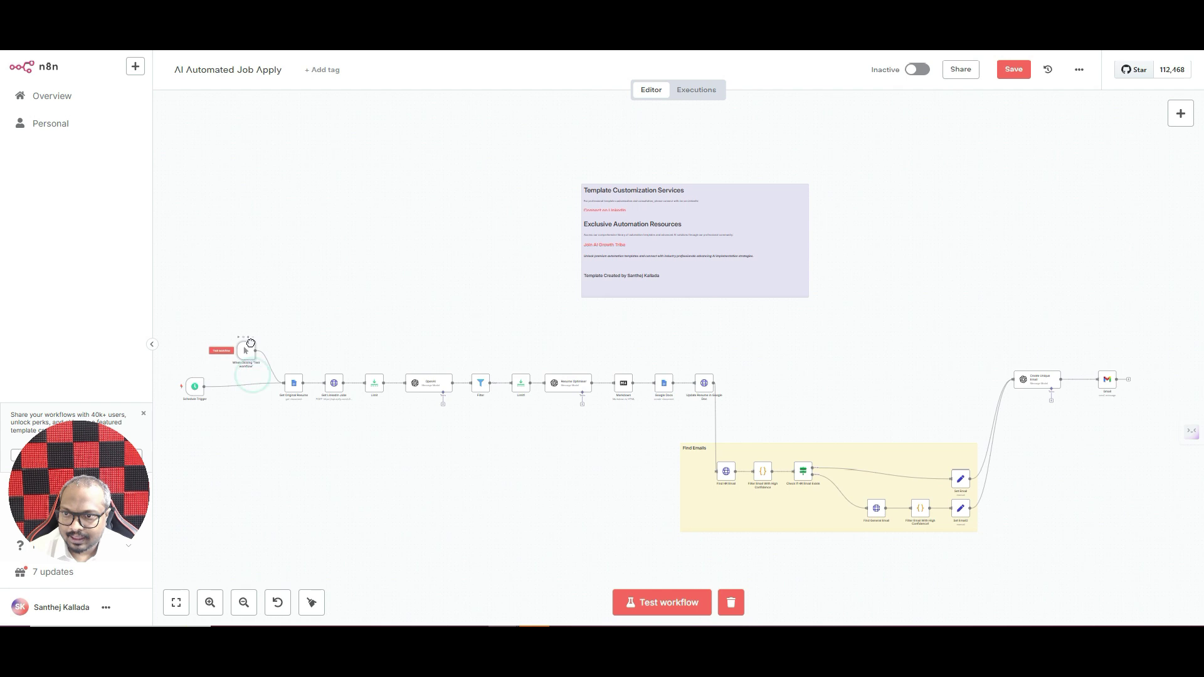
{"action": "left_click_drag", "start_coordinate": [192, 393], "coordinate": [223, 395]}
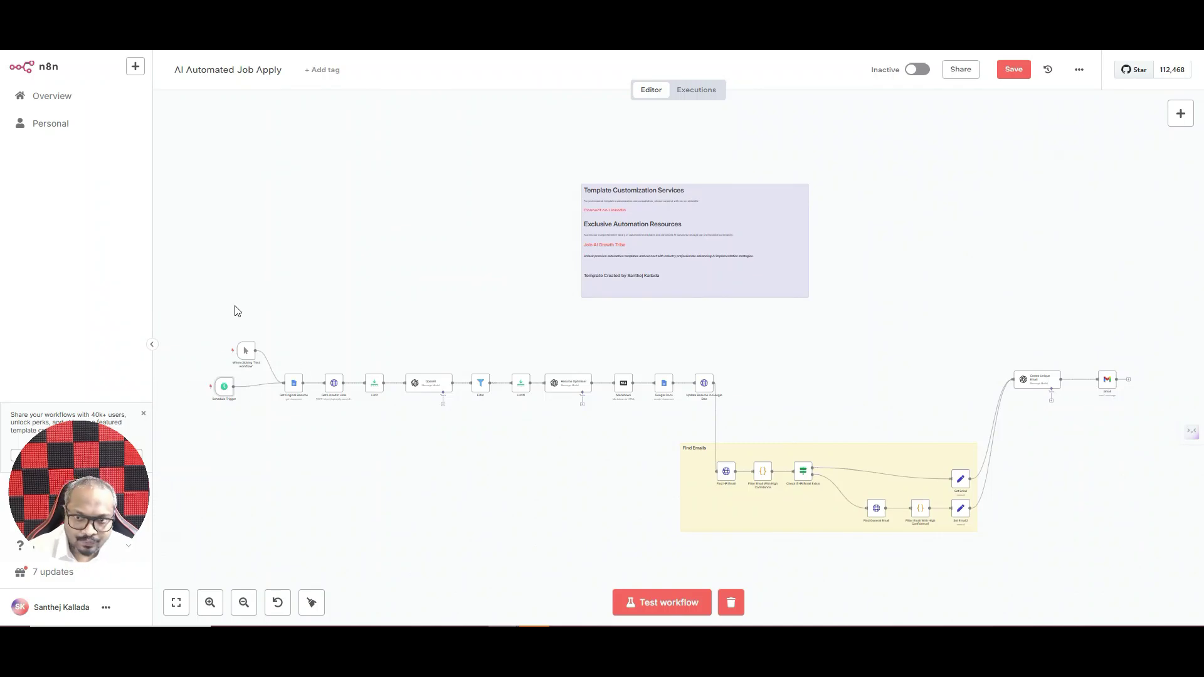
{"action": "left_click", "coordinate": [260, 386]}
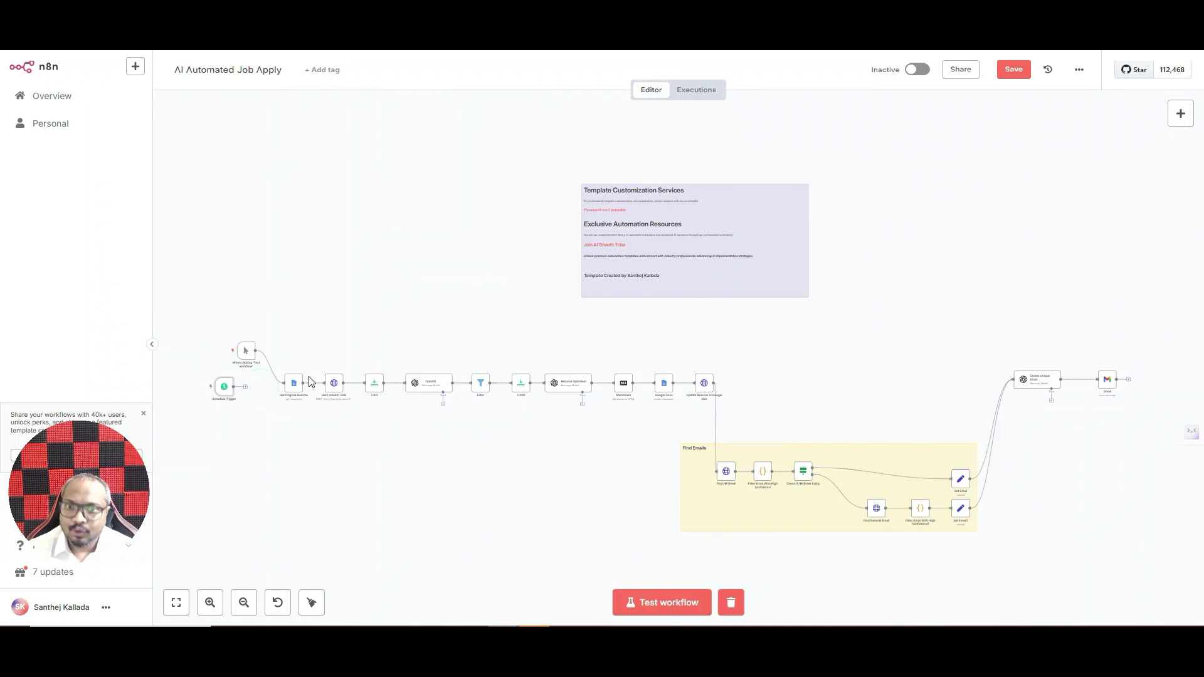
{"action": "left_click", "coordinate": [223, 388]}
{"action": "left_click", "coordinate": [227, 379]}
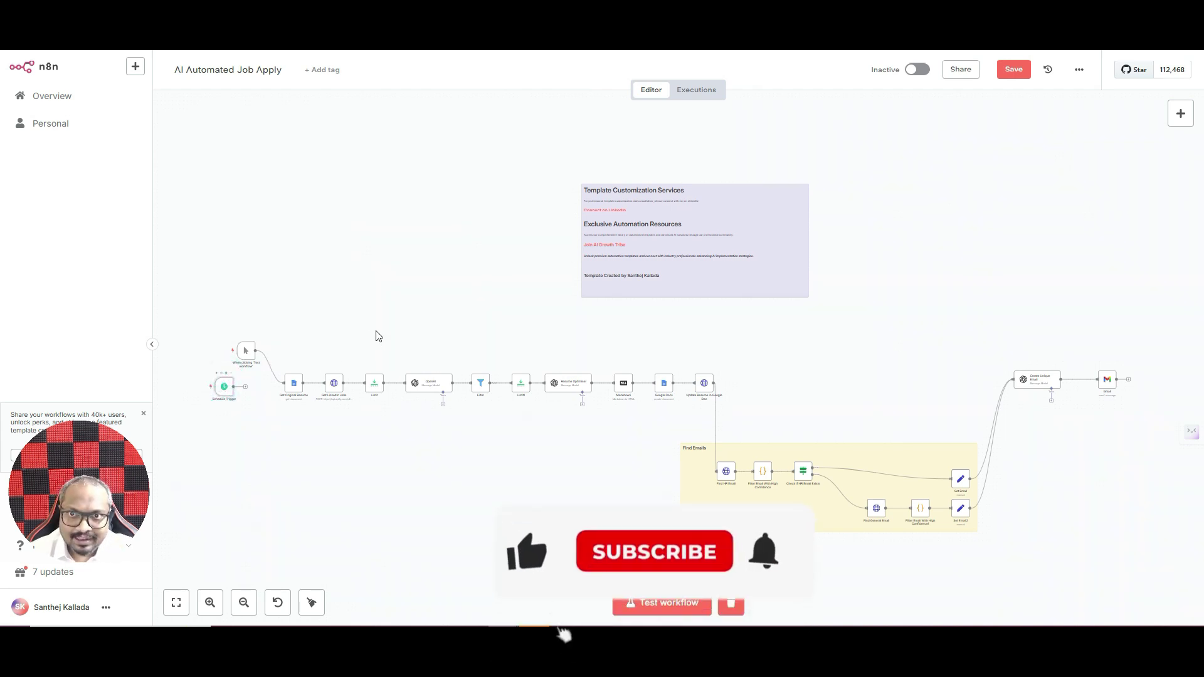